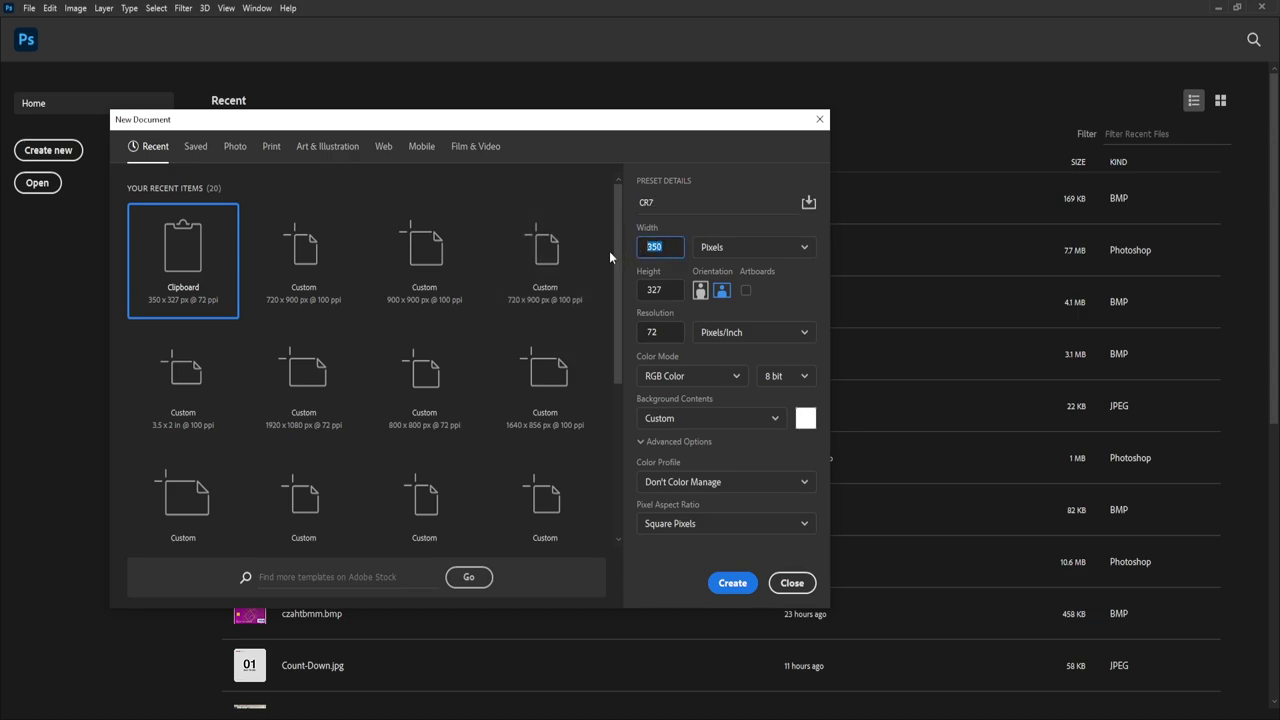
Step: Create a new document 720 pixels wide and 900 pixels high at a resolution of 100 pixels/inch
text(720)
key(Tab)
text(9)
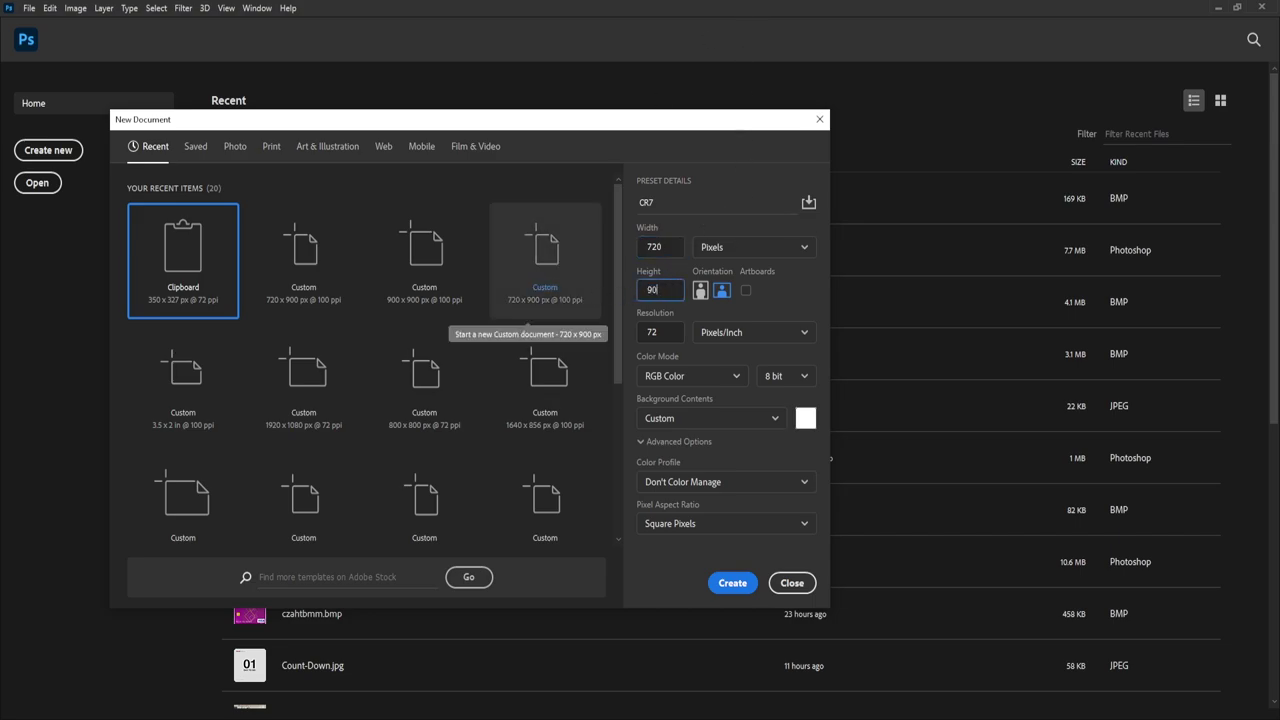
text(00)
key(Tab)
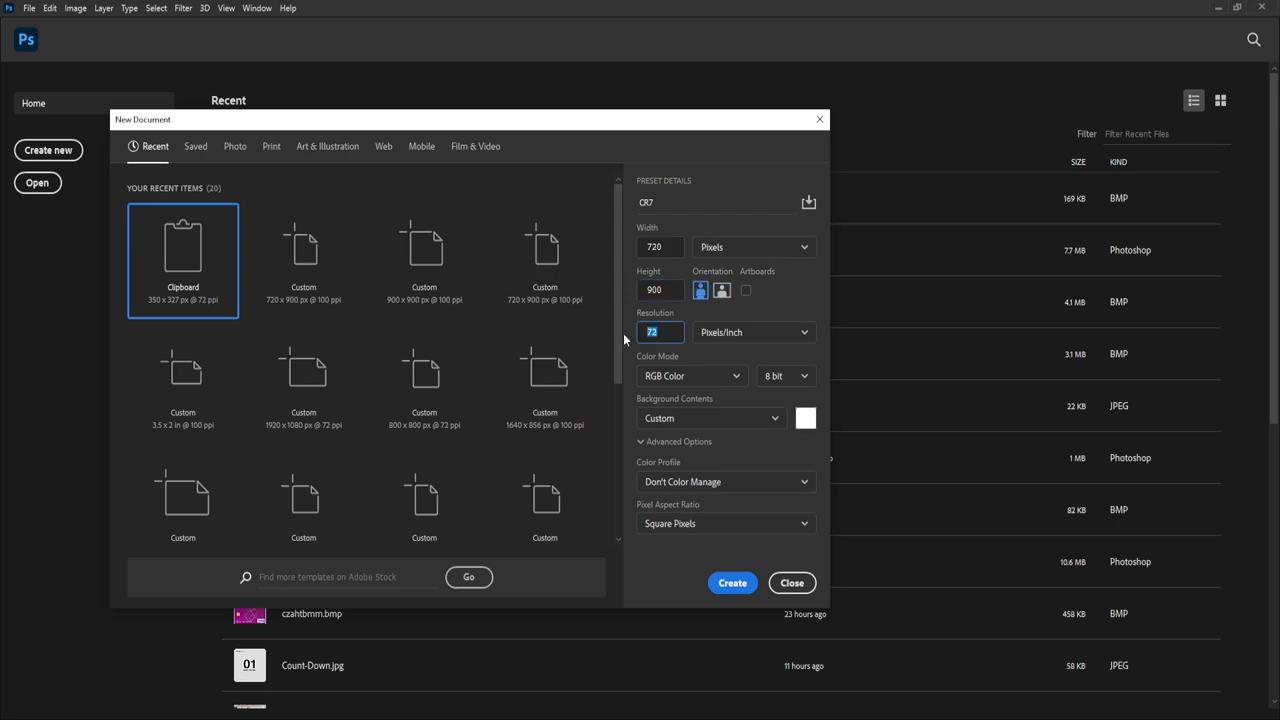
text(100)
click(733, 581)
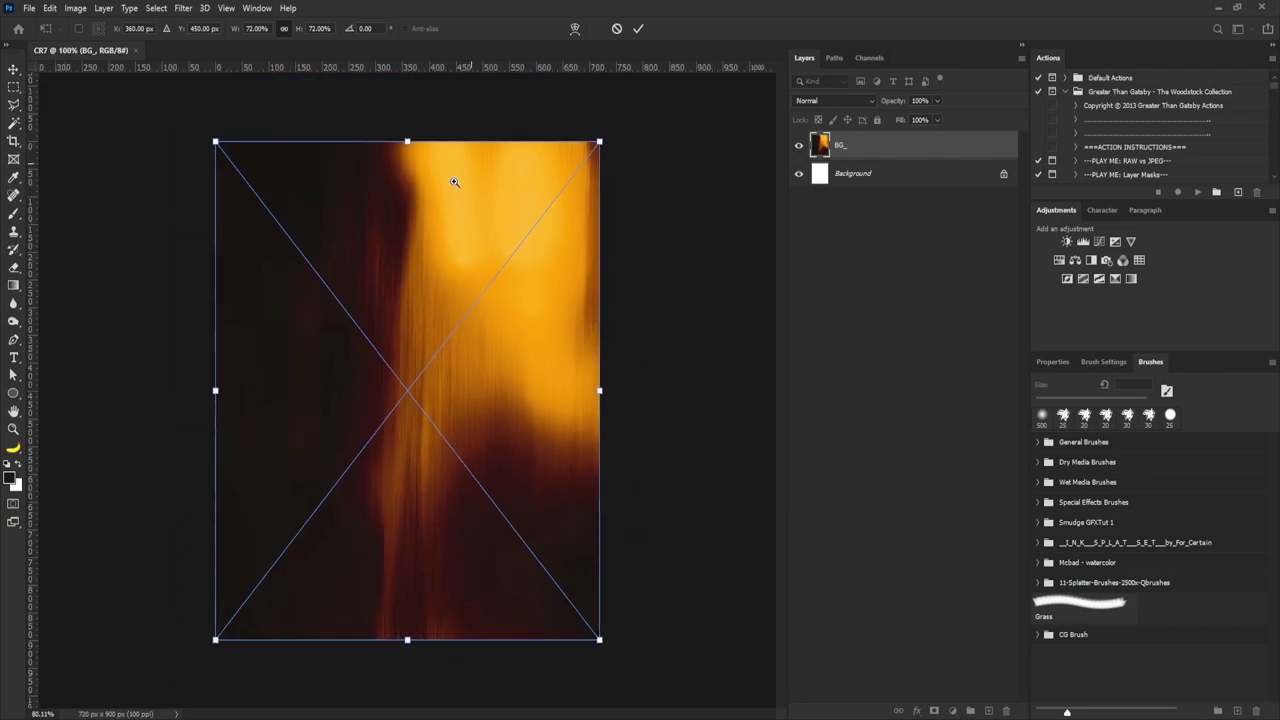
Step: Commit the placed BG_ background image, and place the CR7 player cutout above it, enlarged to fill most of the canvas
key(ctrl+plus)
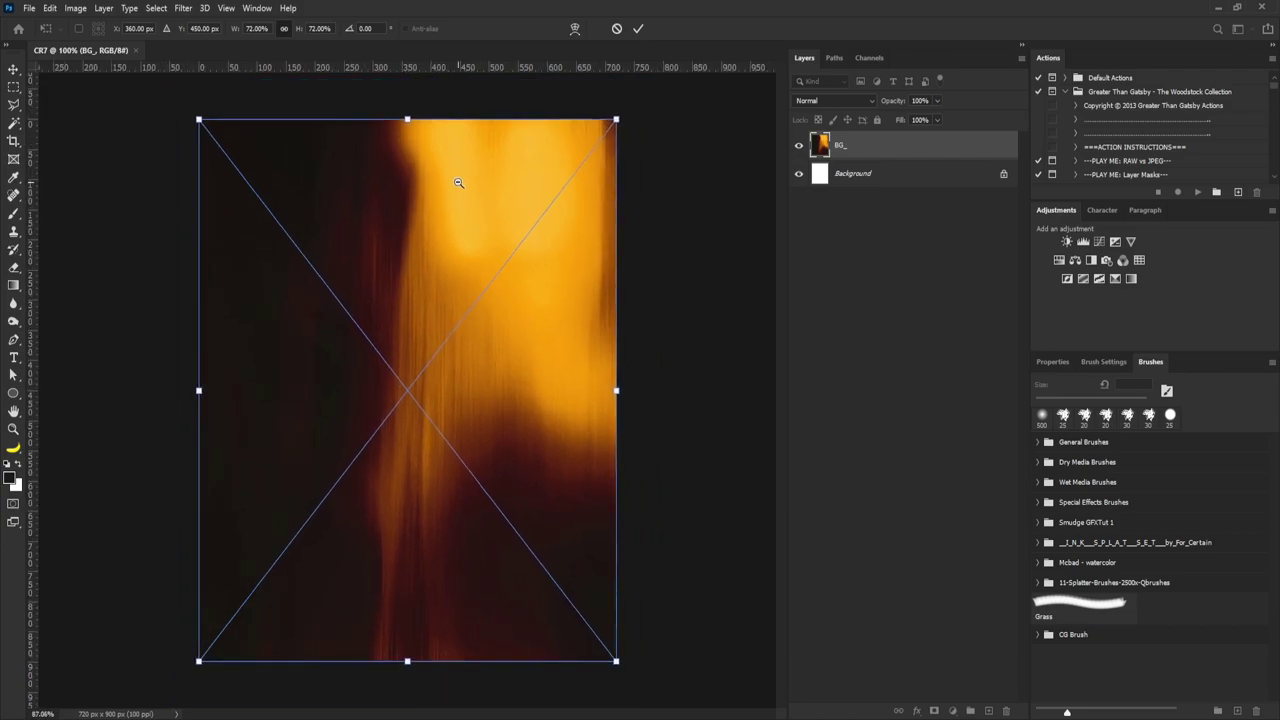
key(Return)
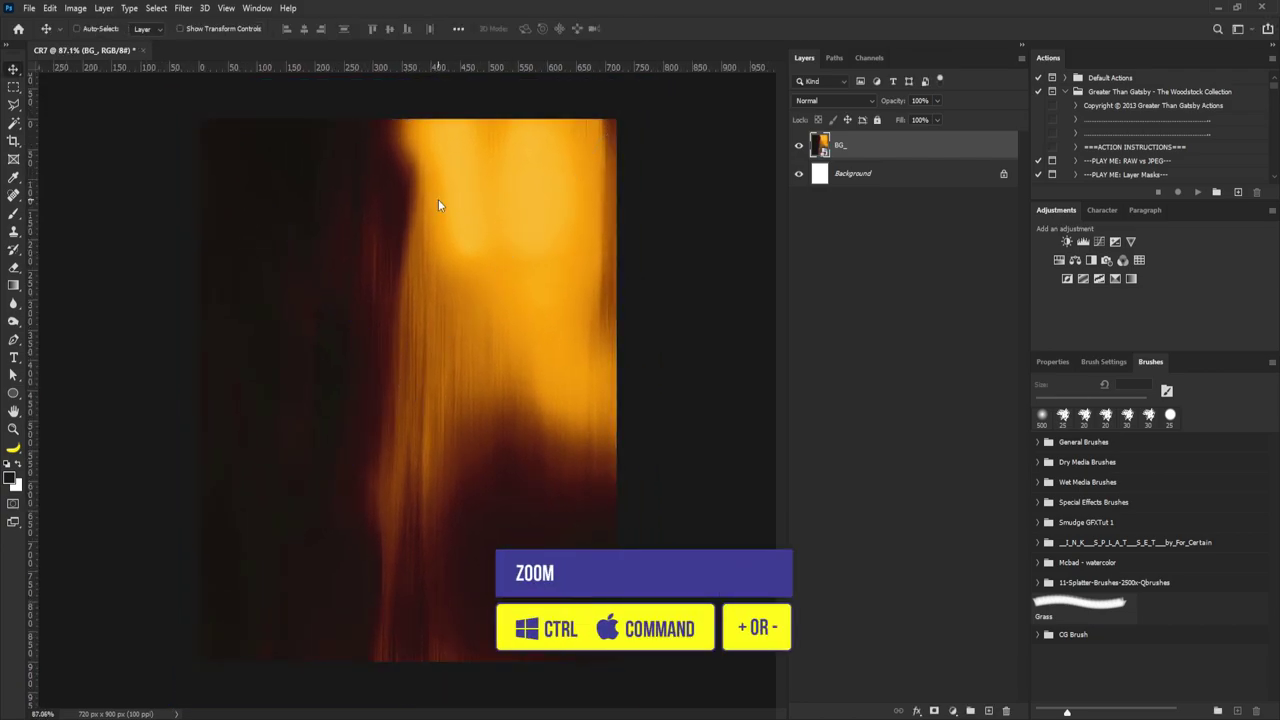
drag(2, 400, 375, 381)
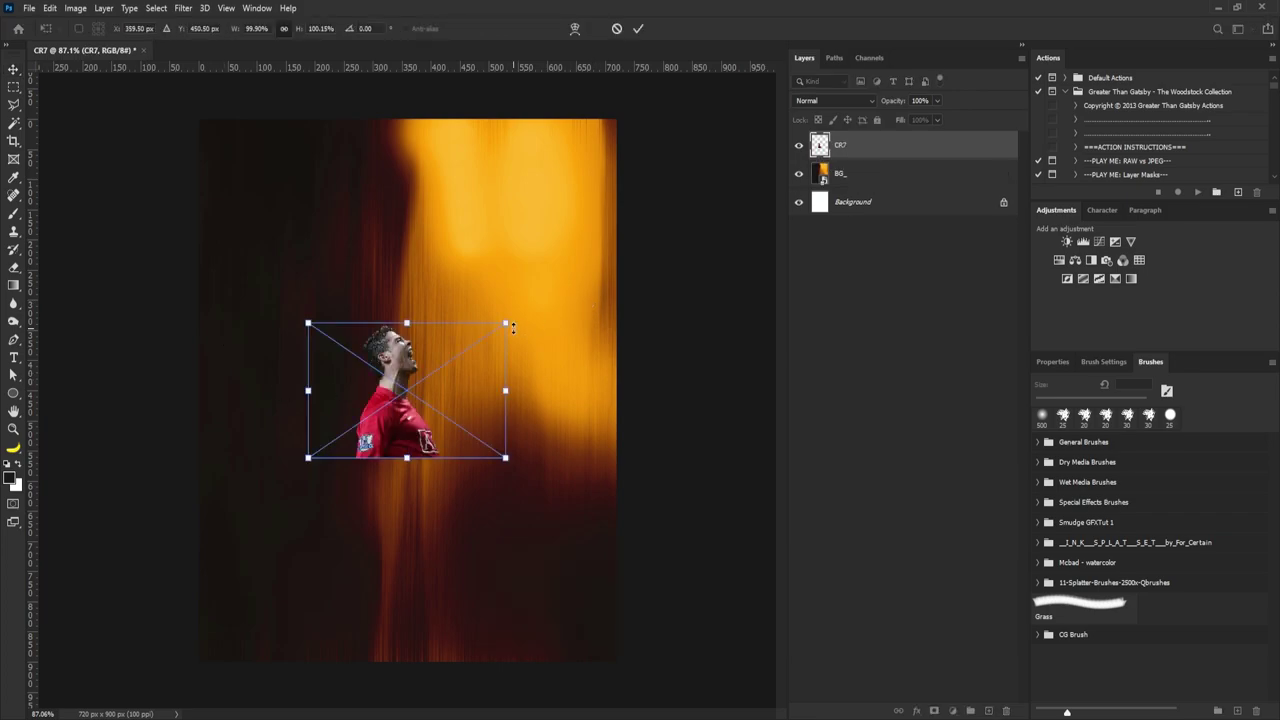
drag(510, 322, 800, 146)
key(Return)
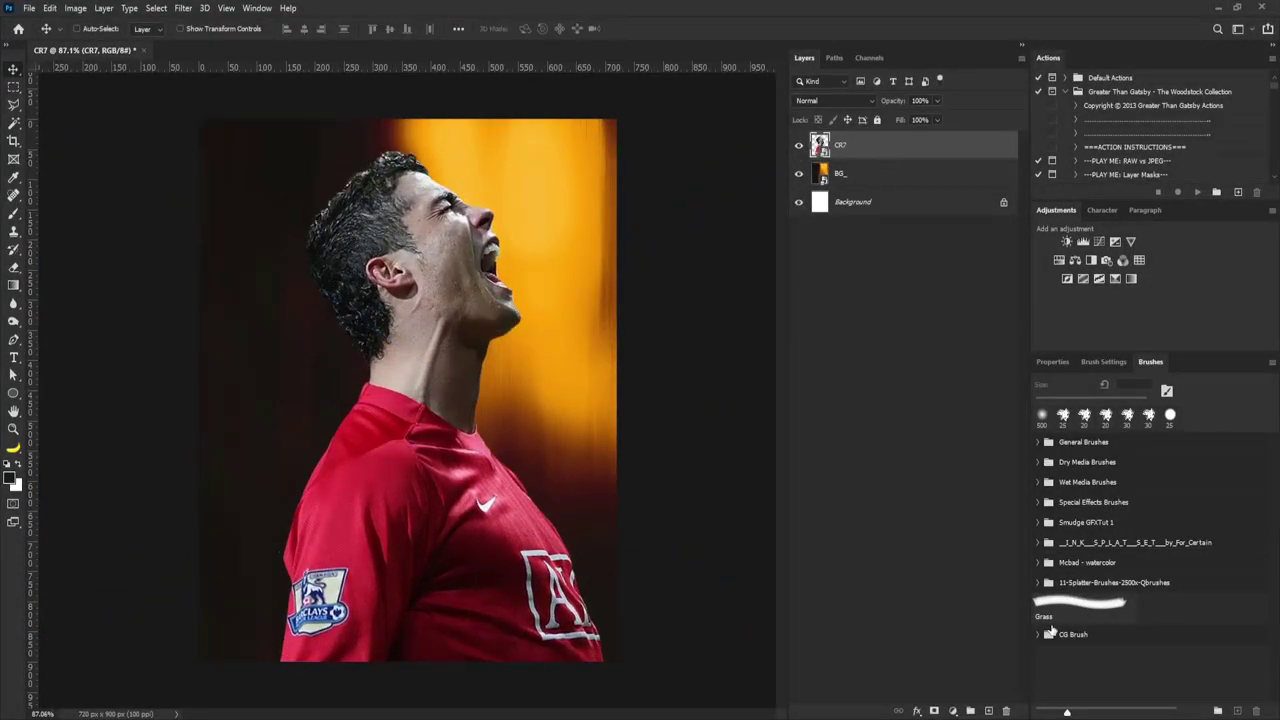
Step: Add a layer mask to the CR7 layer and prepare a soft round Brush at 250 px with black as the foreground colour
click(936, 711)
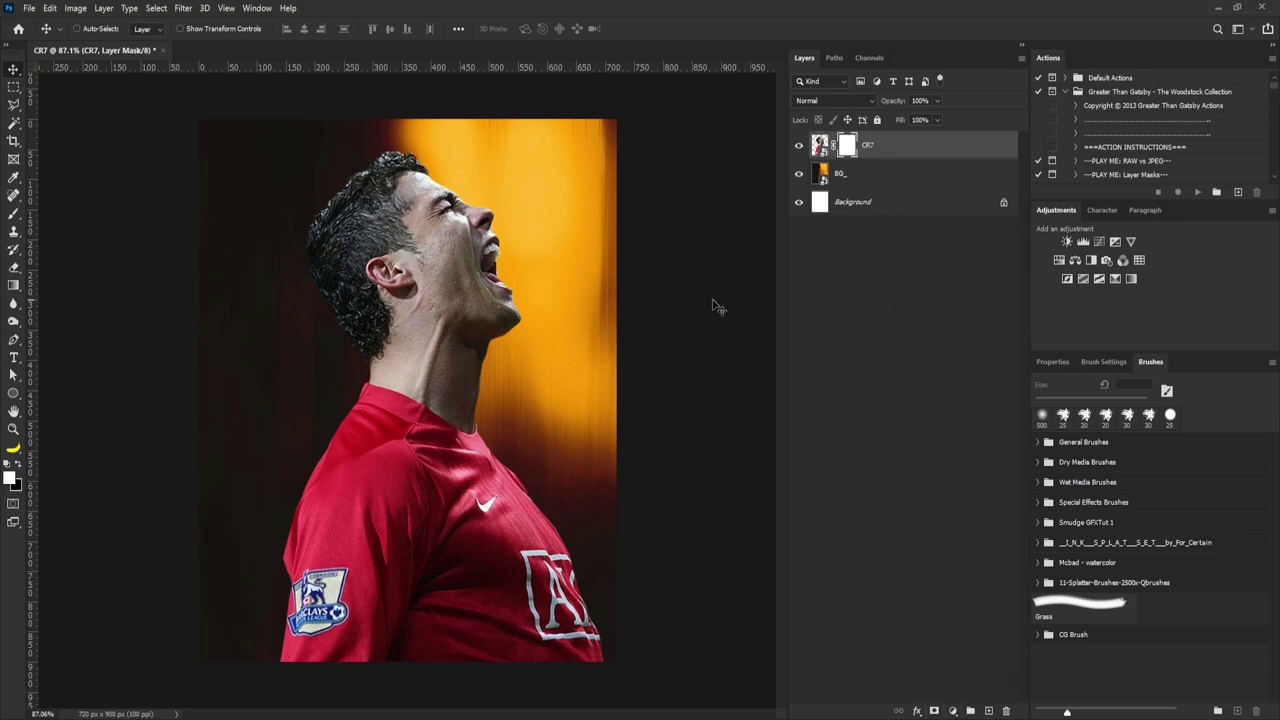
key(b)
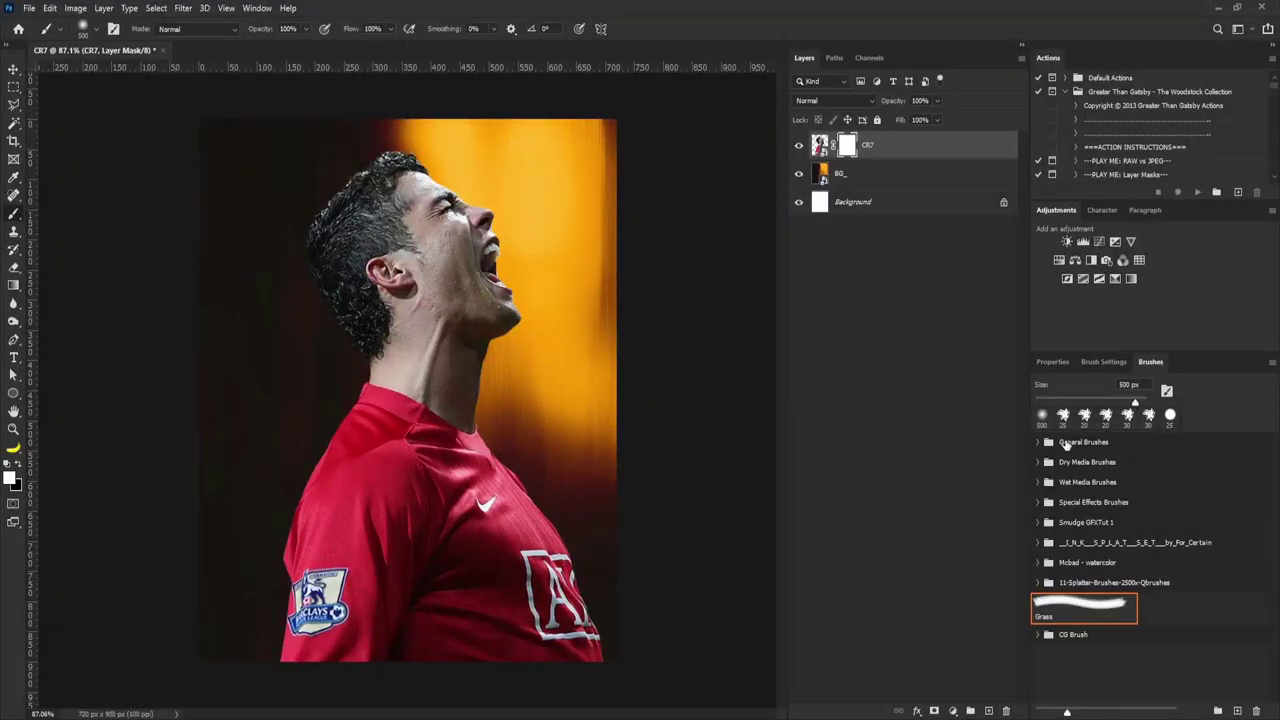
click(1100, 363)
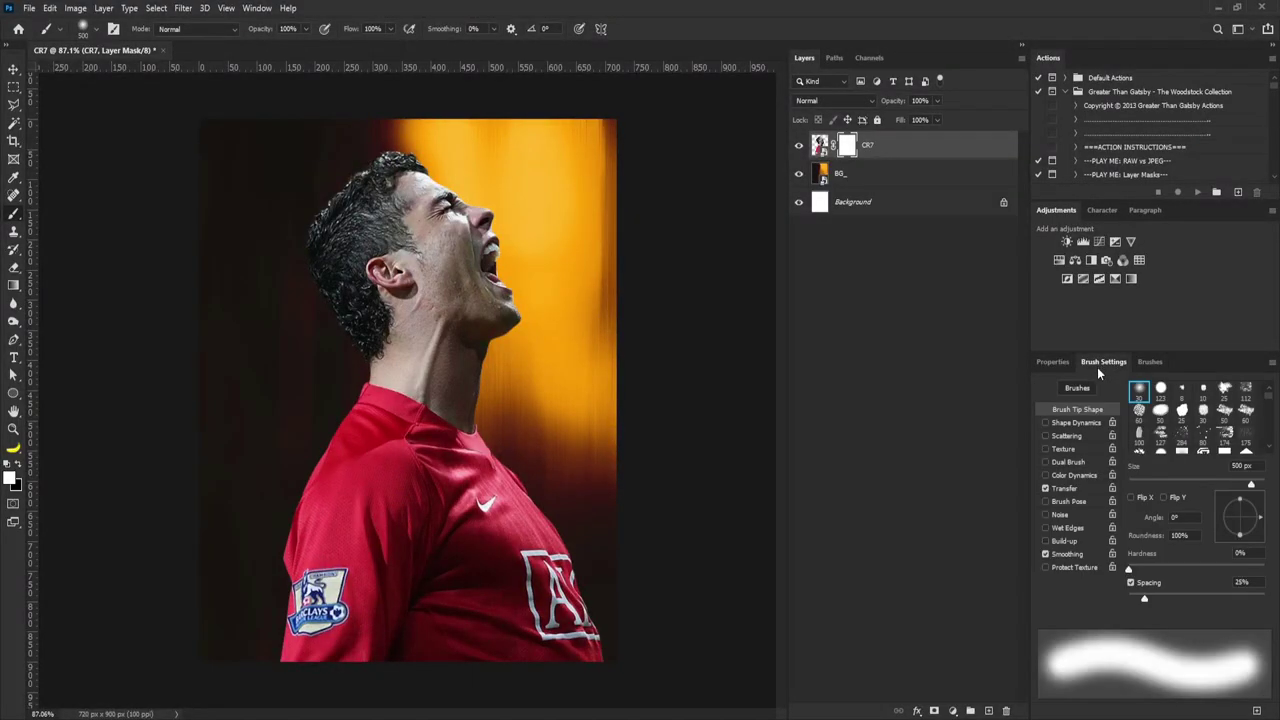
click(1134, 391)
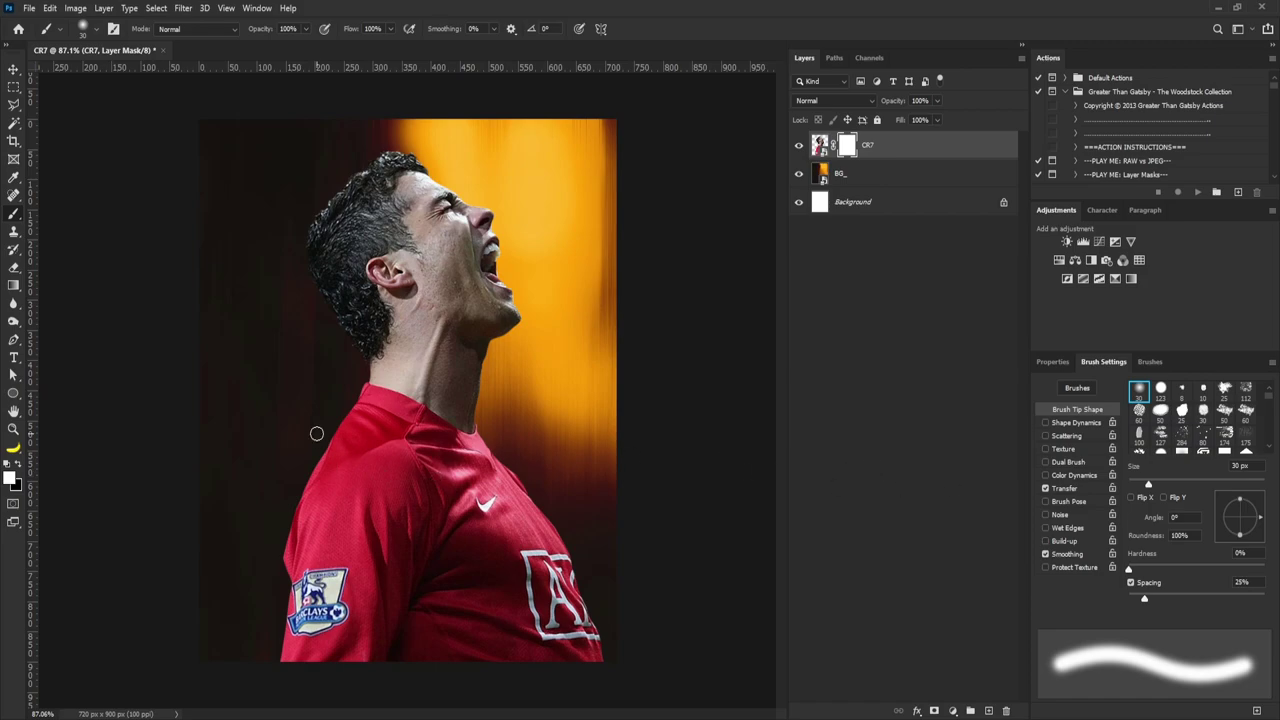
key(bracketright)
key(bracketright)
key(bracketright)
key(bracketright)
key(bracketright)
key(bracketright)
key(bracketright)
key(bracketright)
key(bracketright)
key(bracketright)
key(bracketright)
key(bracketright)
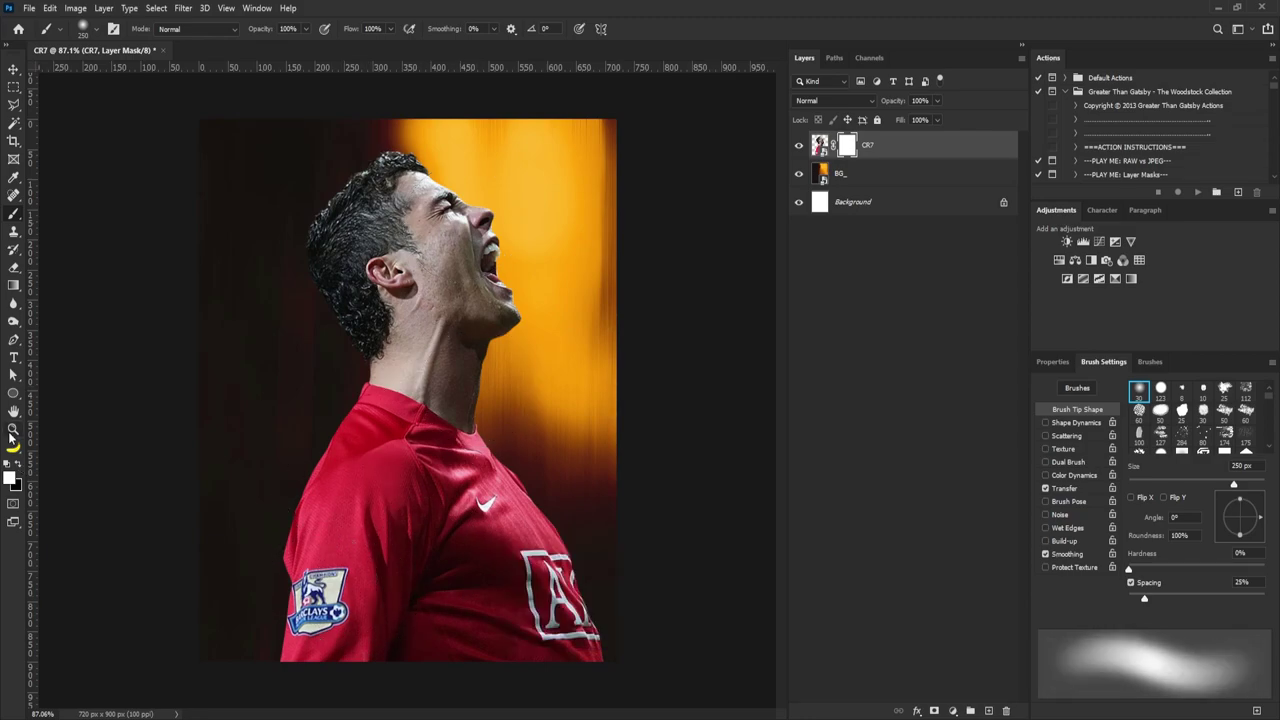
click(17, 464)
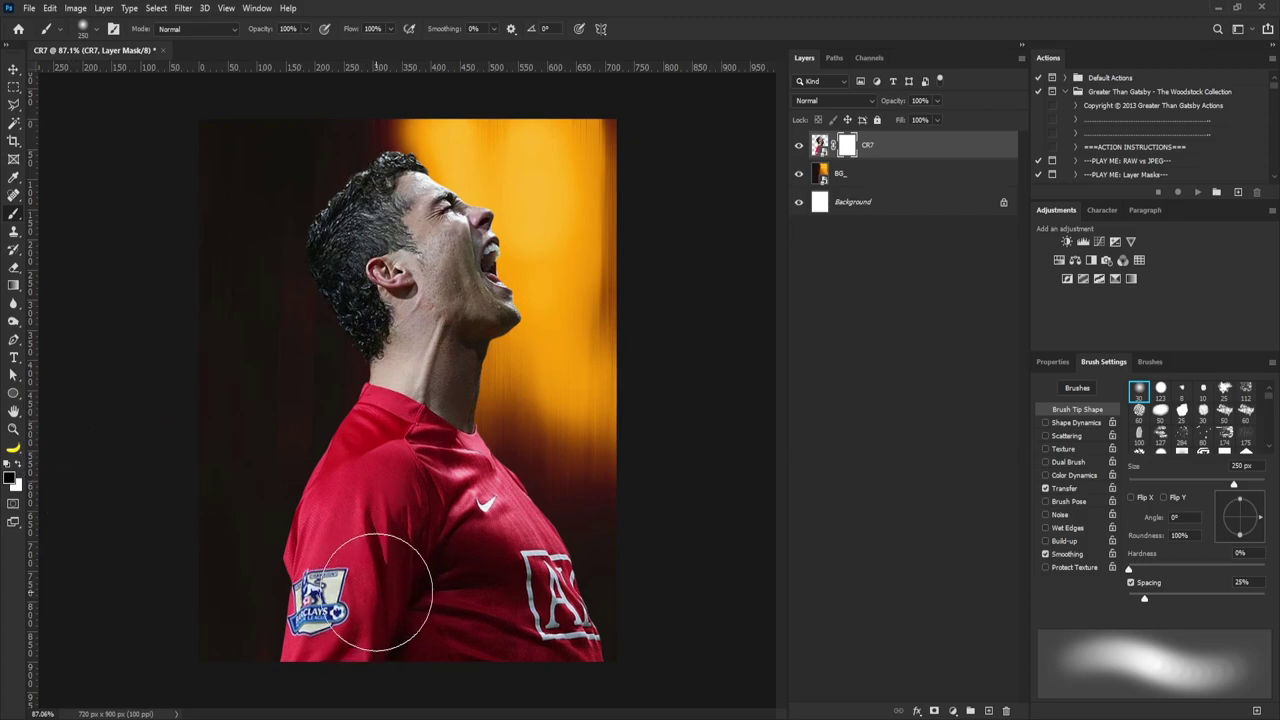
Step: Paint black on the CR7 layer mask across the sleeve and lower jersey to fade them into the background, reducing the brush to 150 px
mouse_move(296, 662)
mouse_down()
mouse_move(336, 658)
mouse_move(370, 617)
mouse_move(362, 640)
mouse_move(295, 674)
mouse_move(354, 622)
mouse_move(406, 604)
mouse_move(487, 604)
mouse_move(509, 672)
mouse_move(376, 623)
mouse_move(391, 547)
mouse_move(356, 624)
mouse_up()
key(bracketleft)
key(bracketleft)
key(bracketleft)
key(bracketleft)
mouse_move(326, 562)
mouse_down()
mouse_move(323, 591)
mouse_move(372, 515)
mouse_up()
key(bracketright)
mouse_move(458, 568)
mouse_down()
mouse_move(443, 623)
mouse_move(570, 615)
mouse_up()
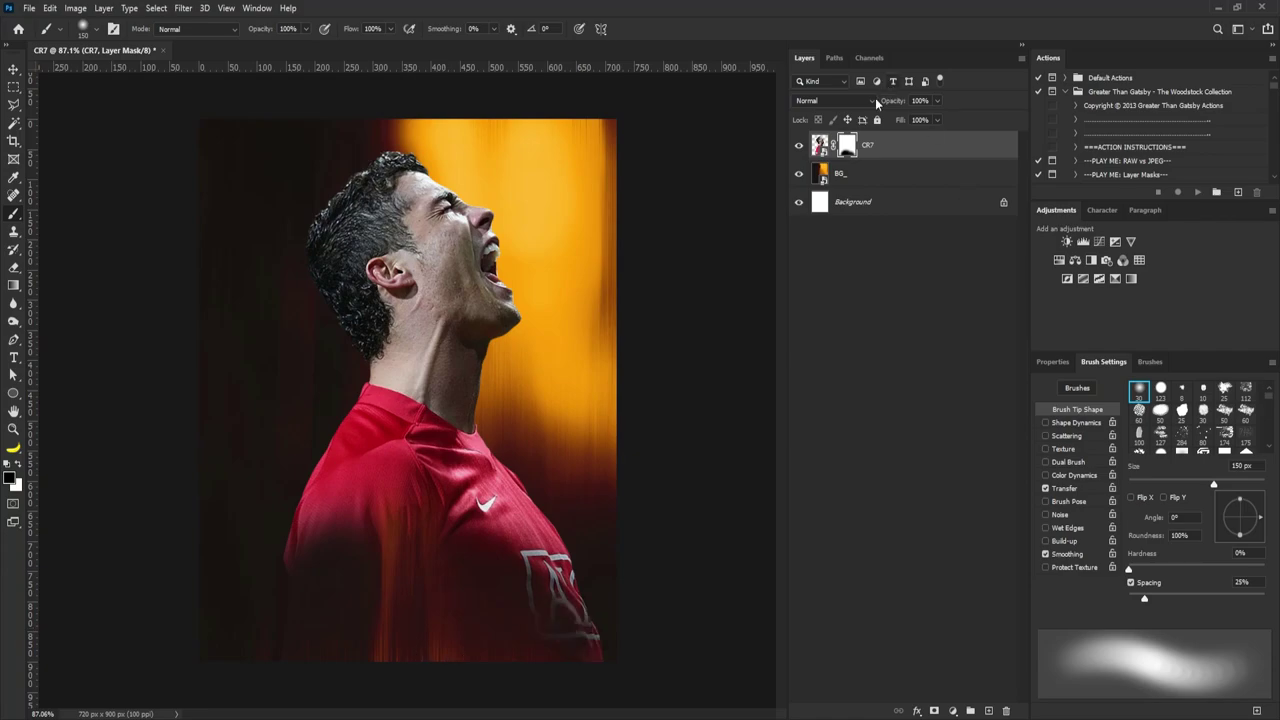
Step: Add a Hue/Saturation adjustment clipped to the CR7 layer and lower its saturation to about -53
click(1060, 264)
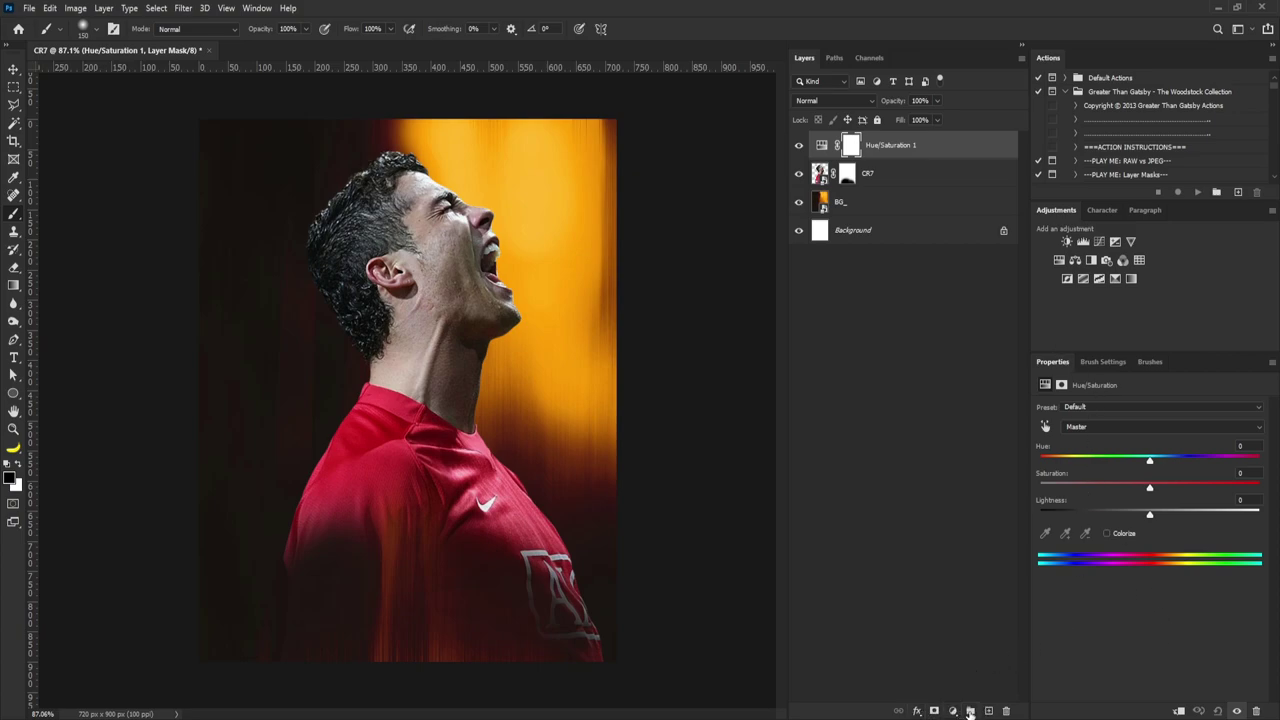
click(1178, 709)
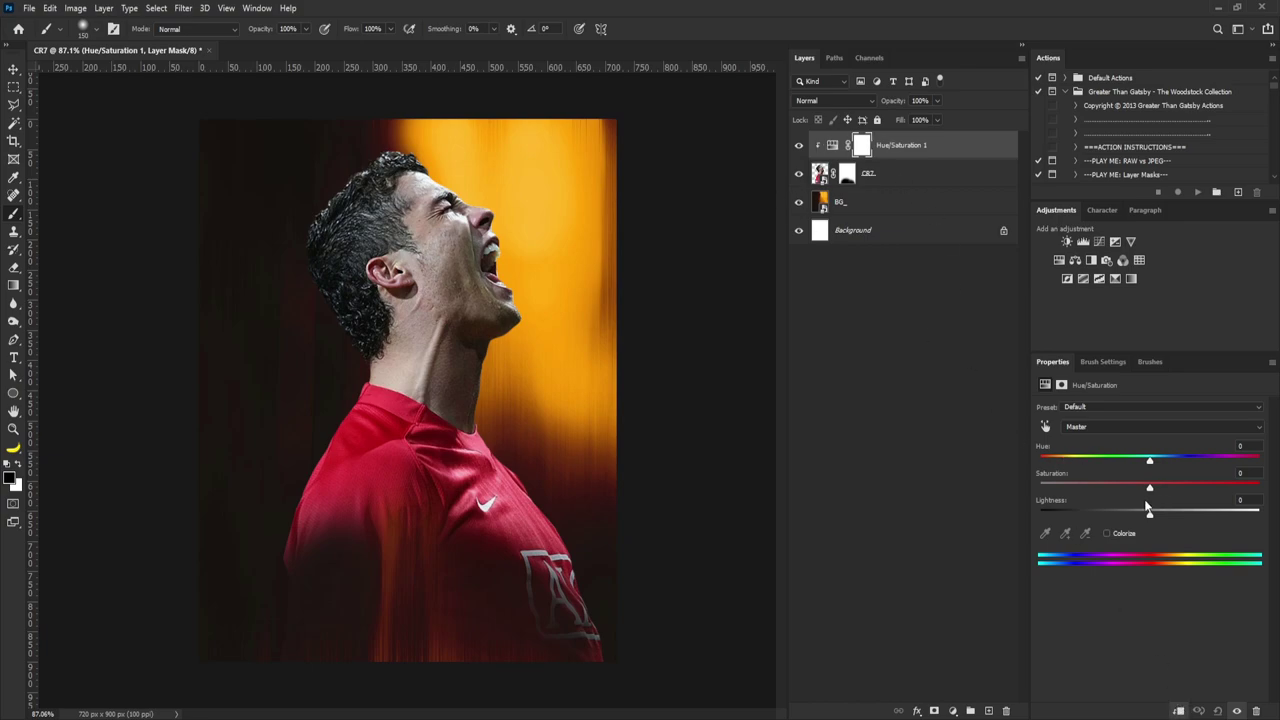
drag(1150, 490, 1079, 491)
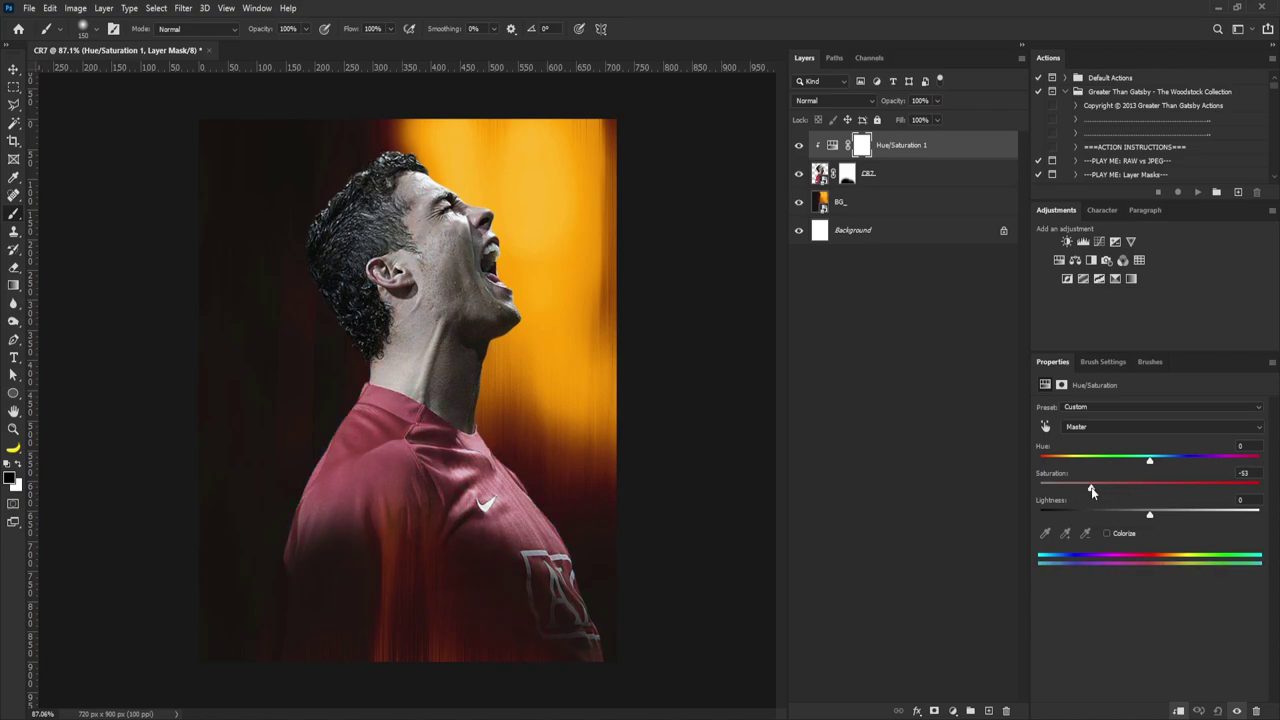
Step: Invert the Hue/Saturation mask and paint white over the lower jersey and sleeve with a 250 px brush to desaturate only that area
click(861, 145)
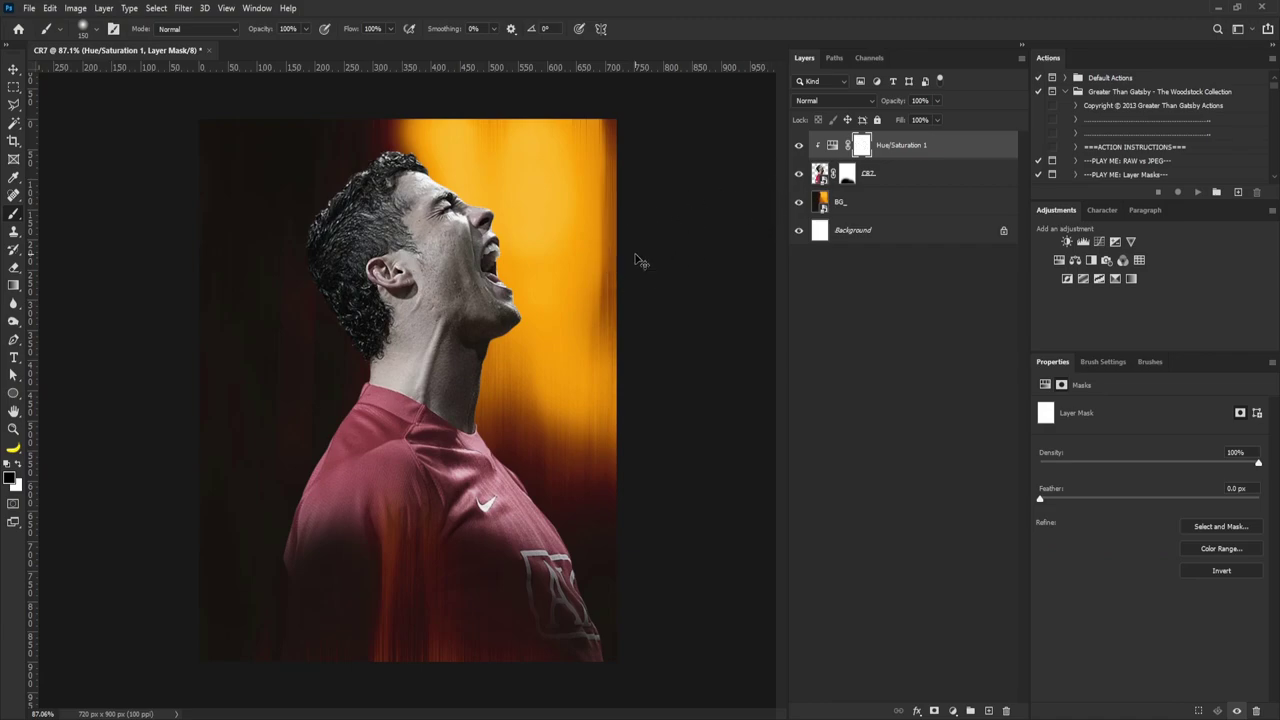
key(ctrl+i)
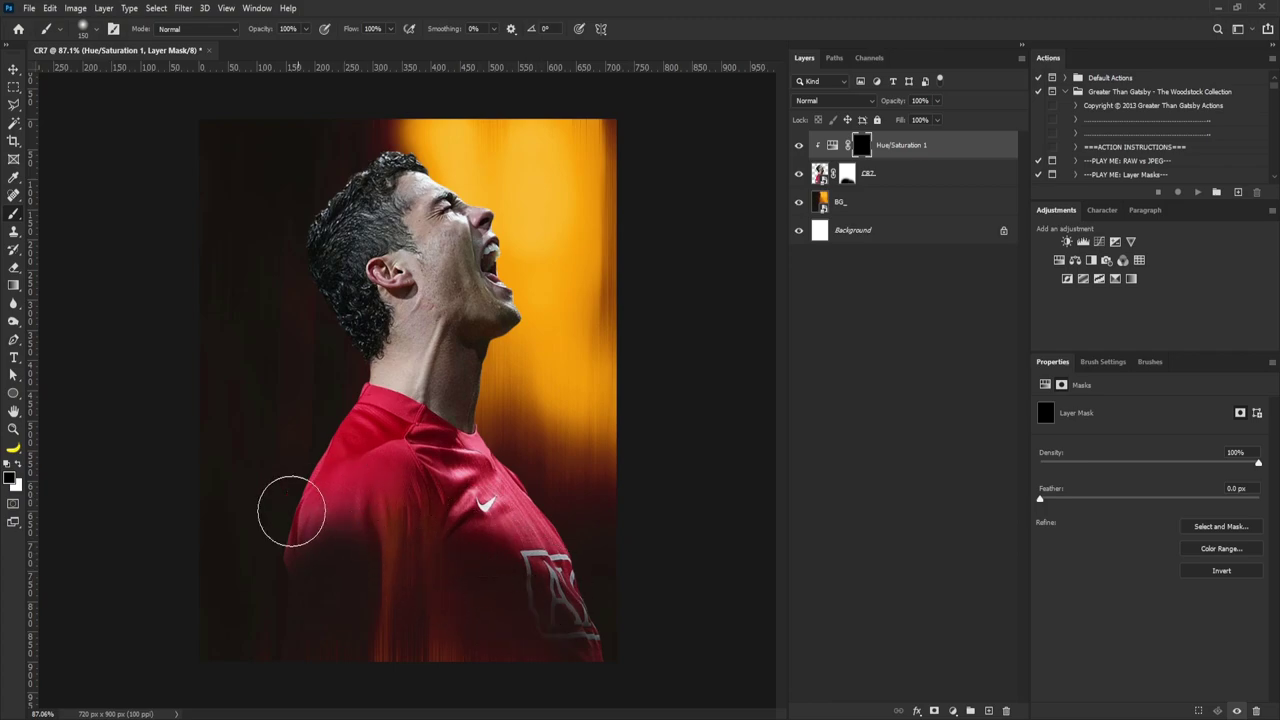
click(22, 467)
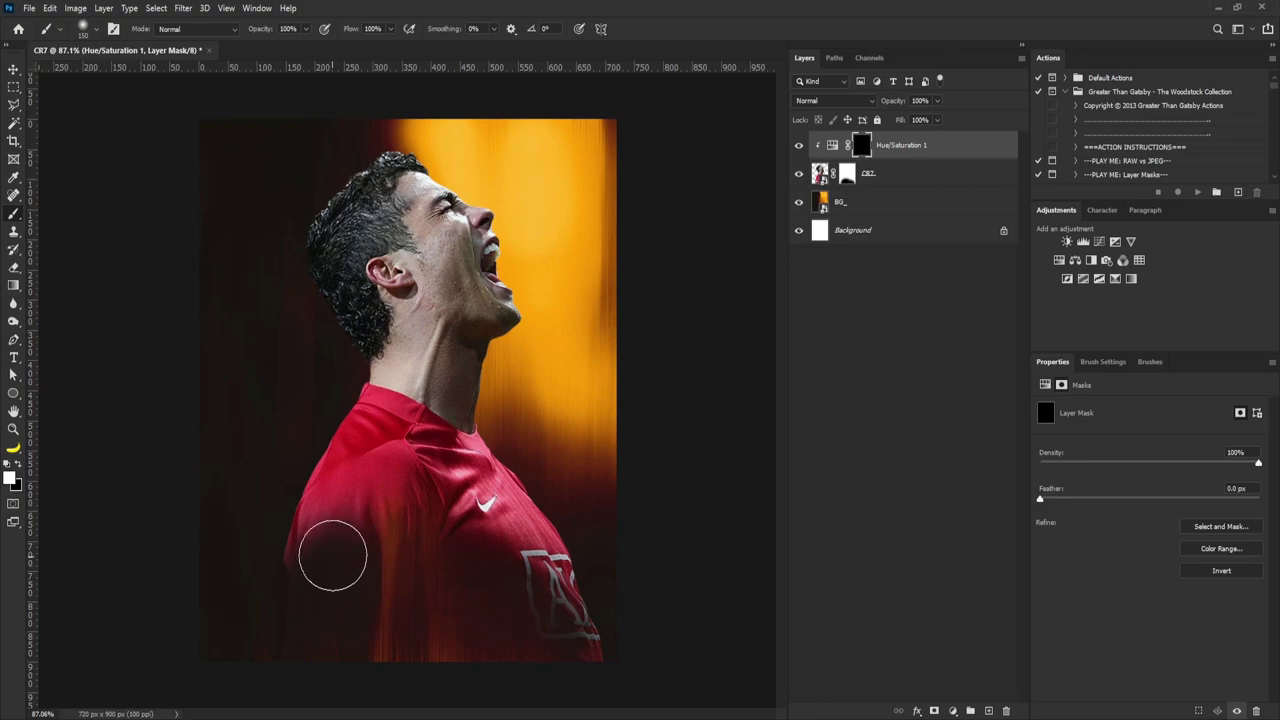
key(bracketright)
key(bracketright)
key(bracketright)
mouse_move(335, 530)
mouse_down()
mouse_move(480, 594)
mouse_move(418, 538)
mouse_move(374, 528)
mouse_move(461, 577)
mouse_move(445, 538)
mouse_move(463, 567)
mouse_move(443, 572)
mouse_move(492, 576)
mouse_move(568, 620)
mouse_move(508, 579)
mouse_move(538, 594)
mouse_up()
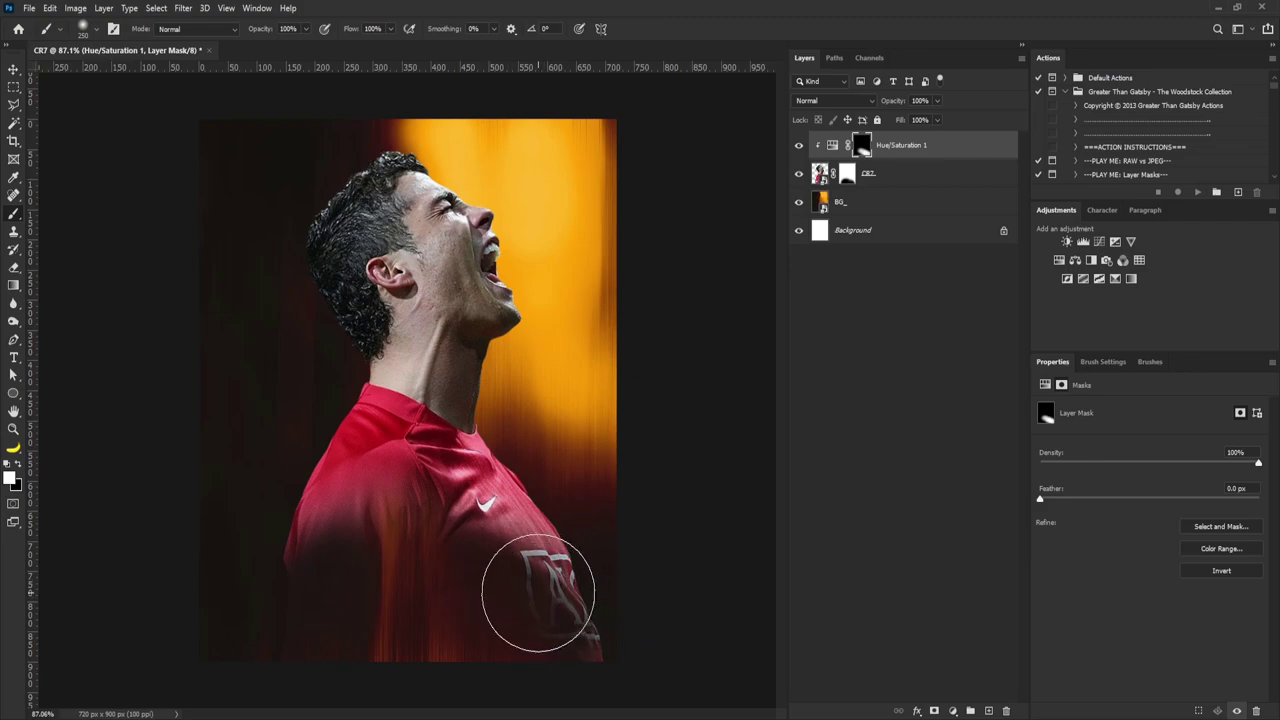
mouse_move(371, 537)
mouse_down()
mouse_move(306, 601)
mouse_move(316, 488)
mouse_up()
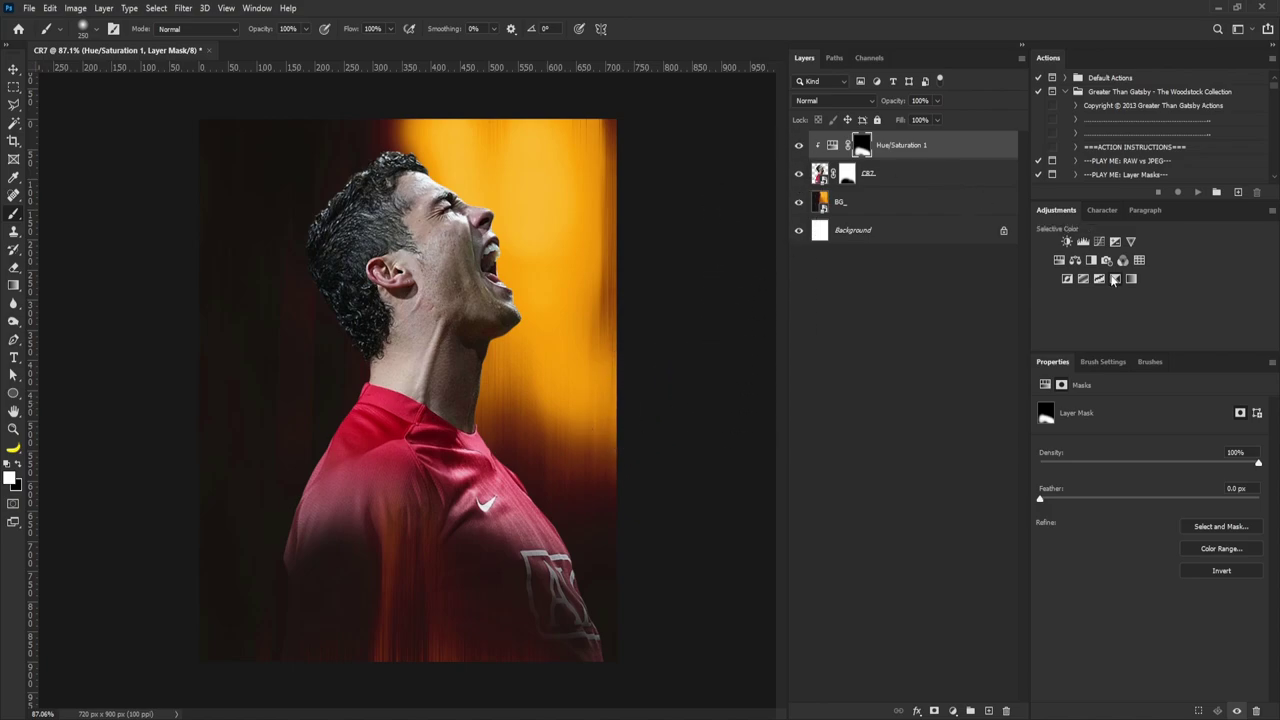
Step: Add a Selective Color adjustment clipped to the player, with Cyan -100% and Yellow +100% in the Reds
click(1115, 279)
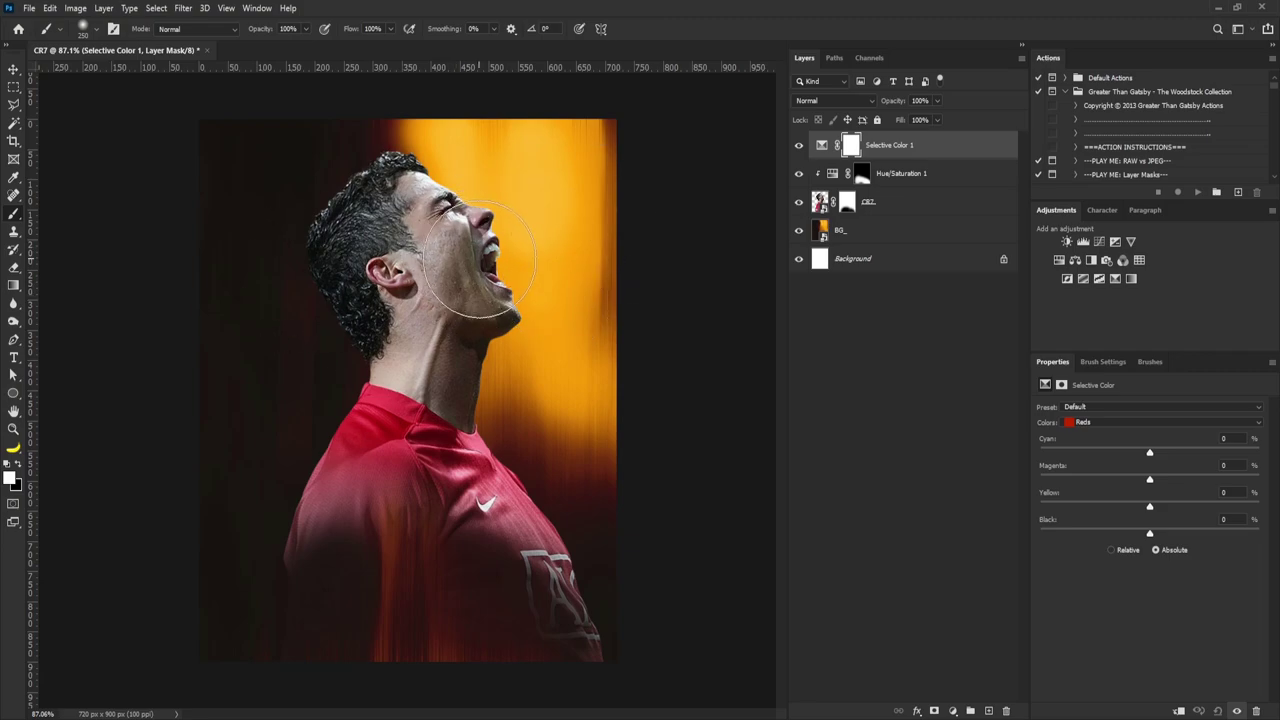
click(1178, 711)
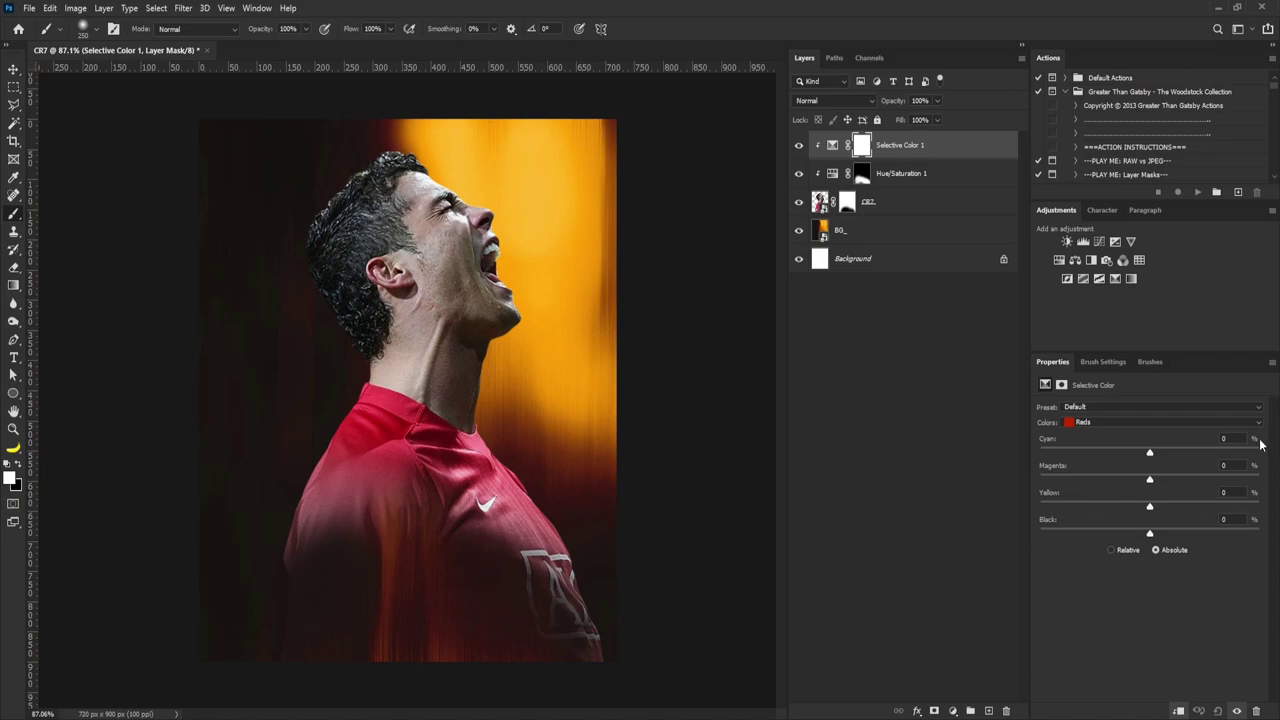
click(1151, 456)
drag(1151, 456, 1079, 460)
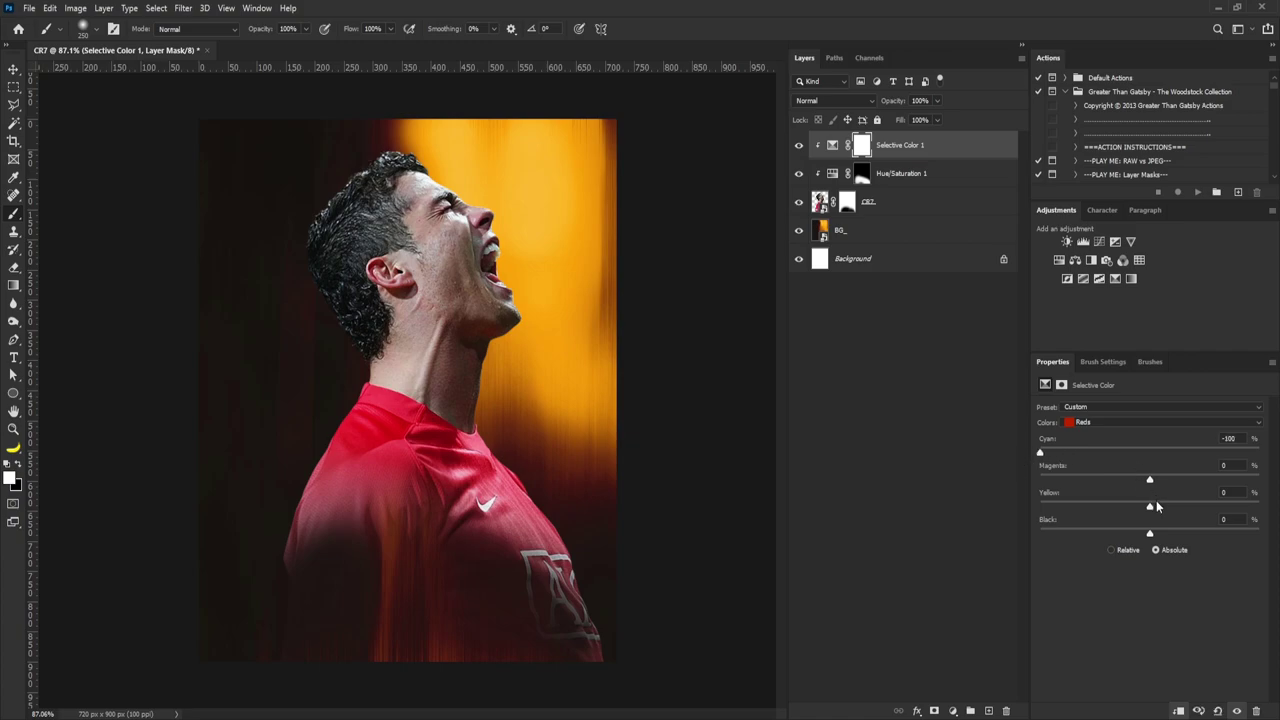
drag(1150, 510, 1272, 505)
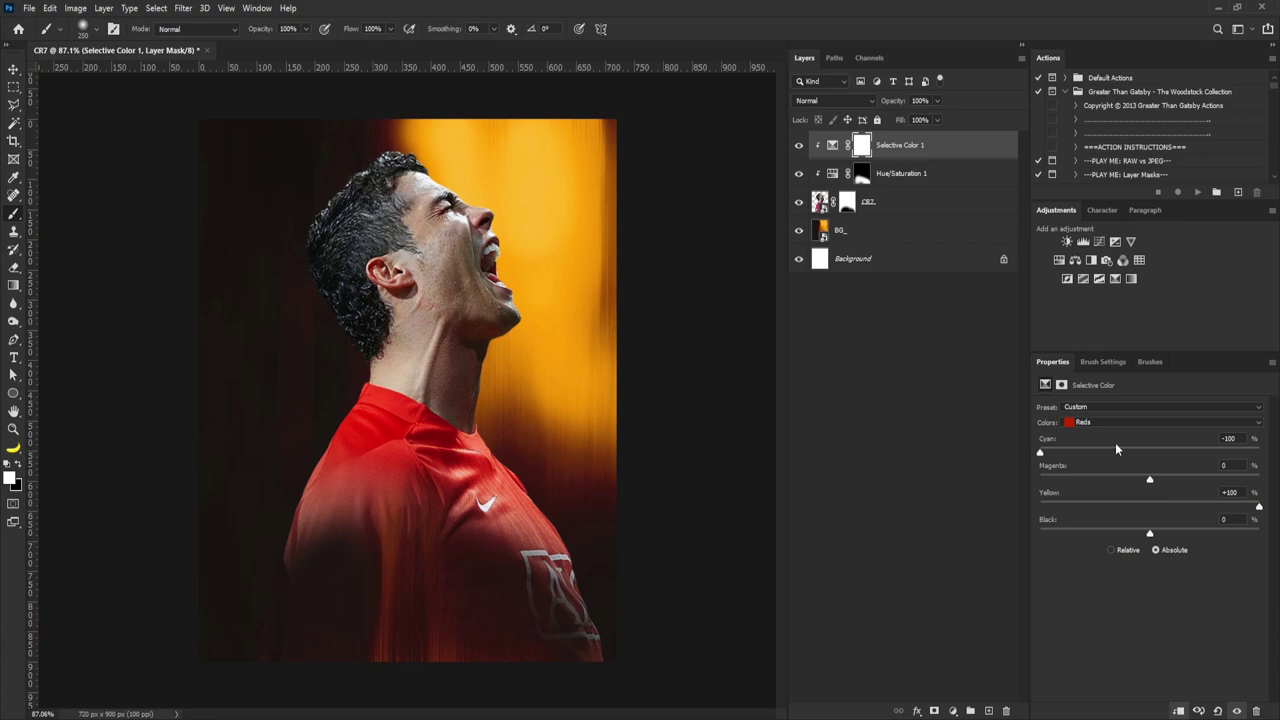
Step: In the Selective Color adjustment's Yellows, set Cyan to -100% and raise Magenta to its maximum
click(1086, 424)
click(1085, 442)
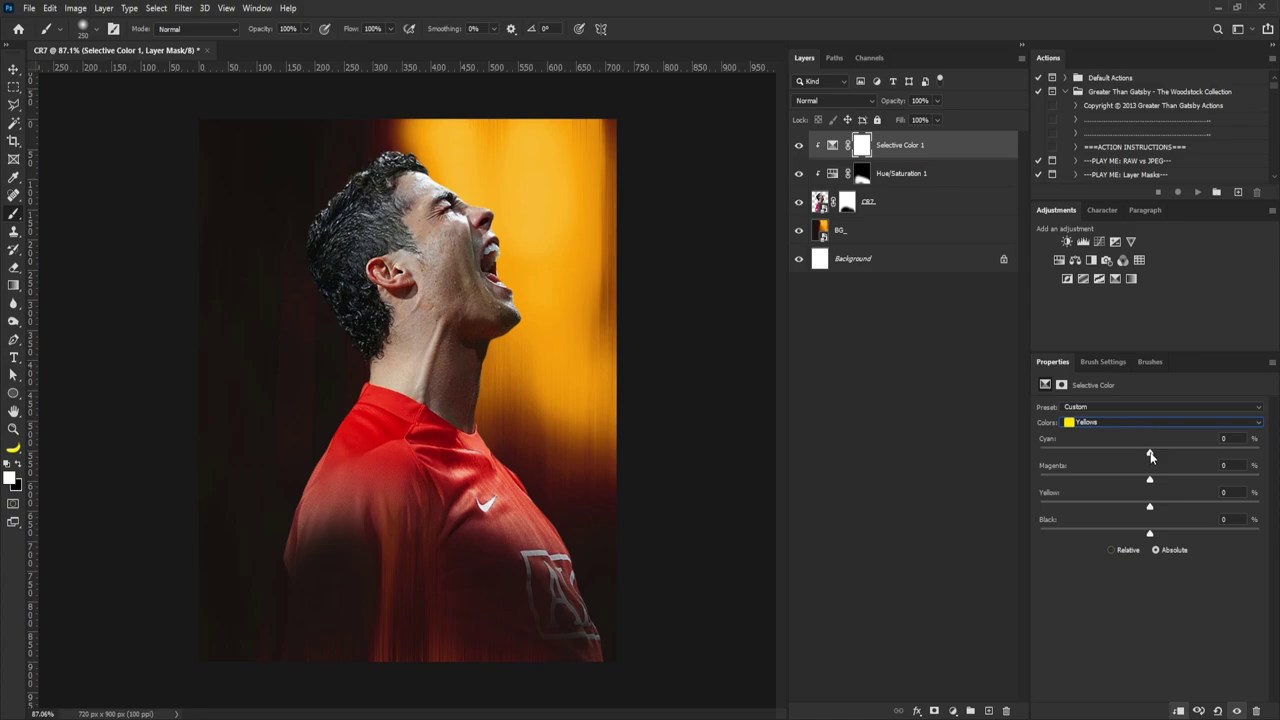
drag(1150, 455, 932, 459)
drag(1149, 479, 1264, 482)
Step: In the Selective Color adjustment's Neutrals, set Cyan to about -22% and Yellow to about +28%, and raise Black slightly
click(1105, 421)
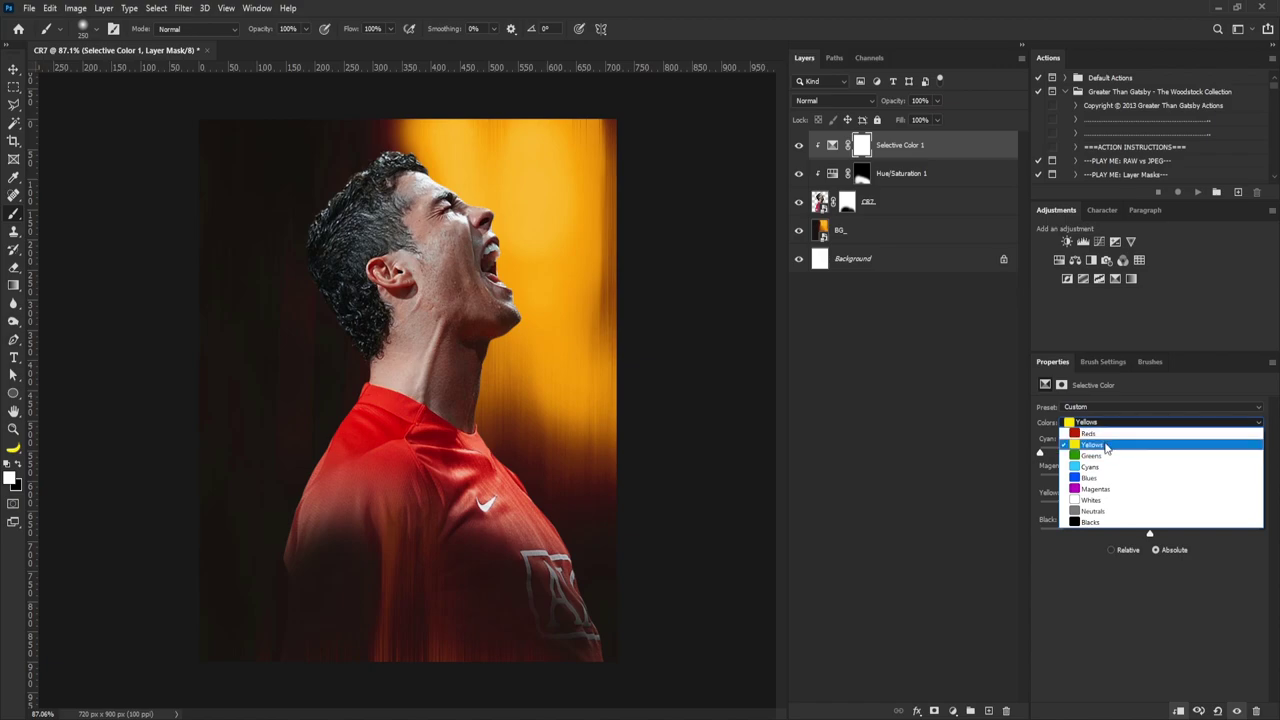
click(1105, 513)
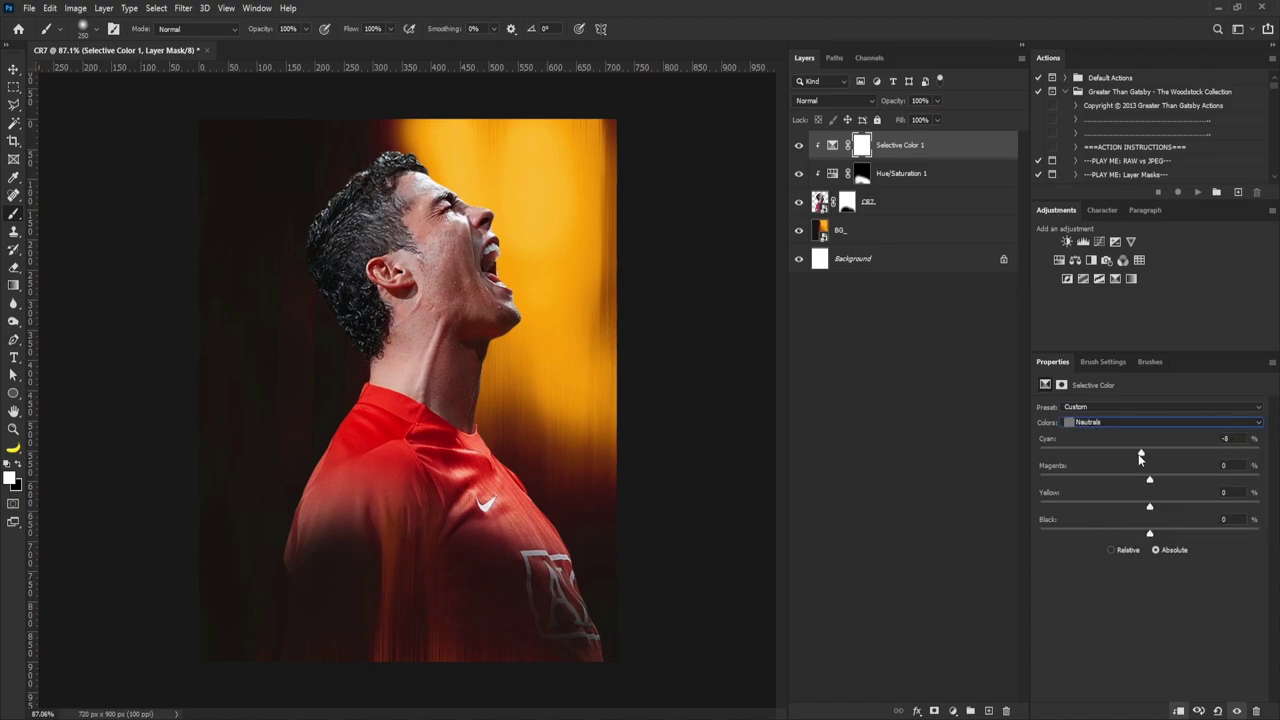
drag(1140, 454, 1095, 456)
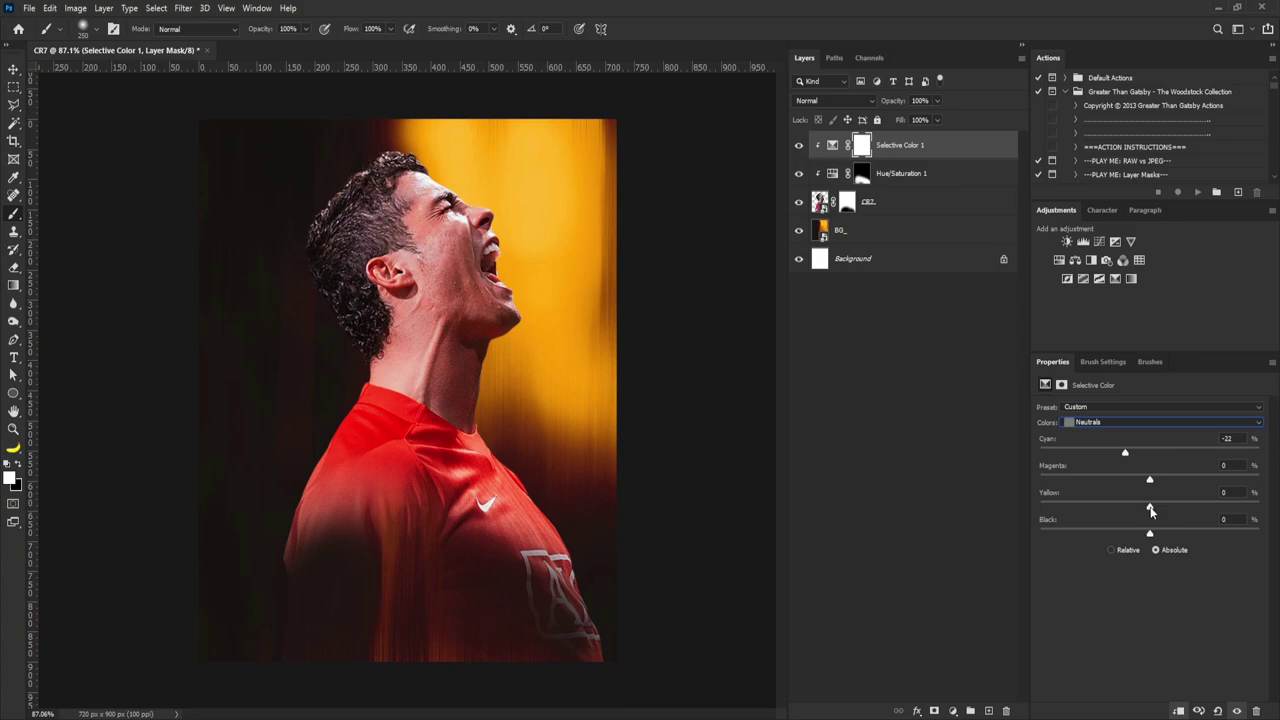
drag(1199, 512, 1181, 511)
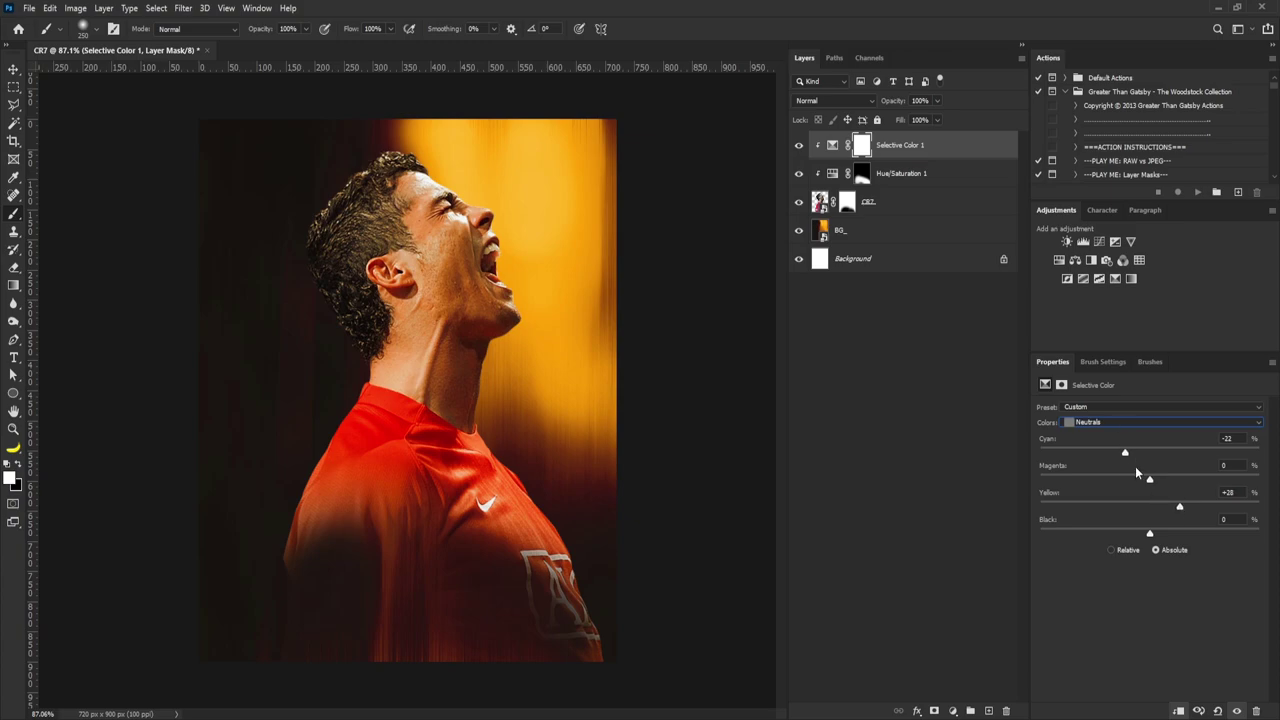
drag(1126, 456, 1122, 456)
drag(1181, 510, 1177, 510)
drag(1151, 534, 1154, 533)
Step: Add a Color Lookup adjustment clipped to the player, using the EdgyAmber.3DL 3D LUT
click(1141, 261)
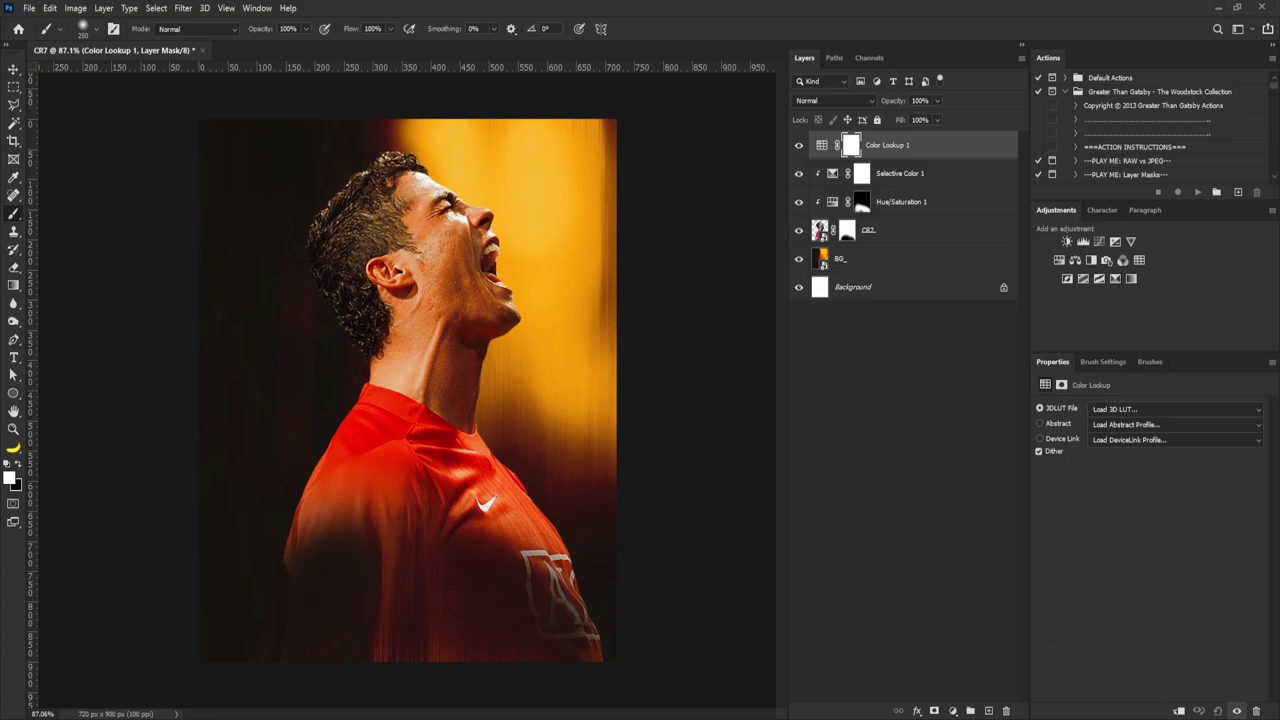
click(1177, 711)
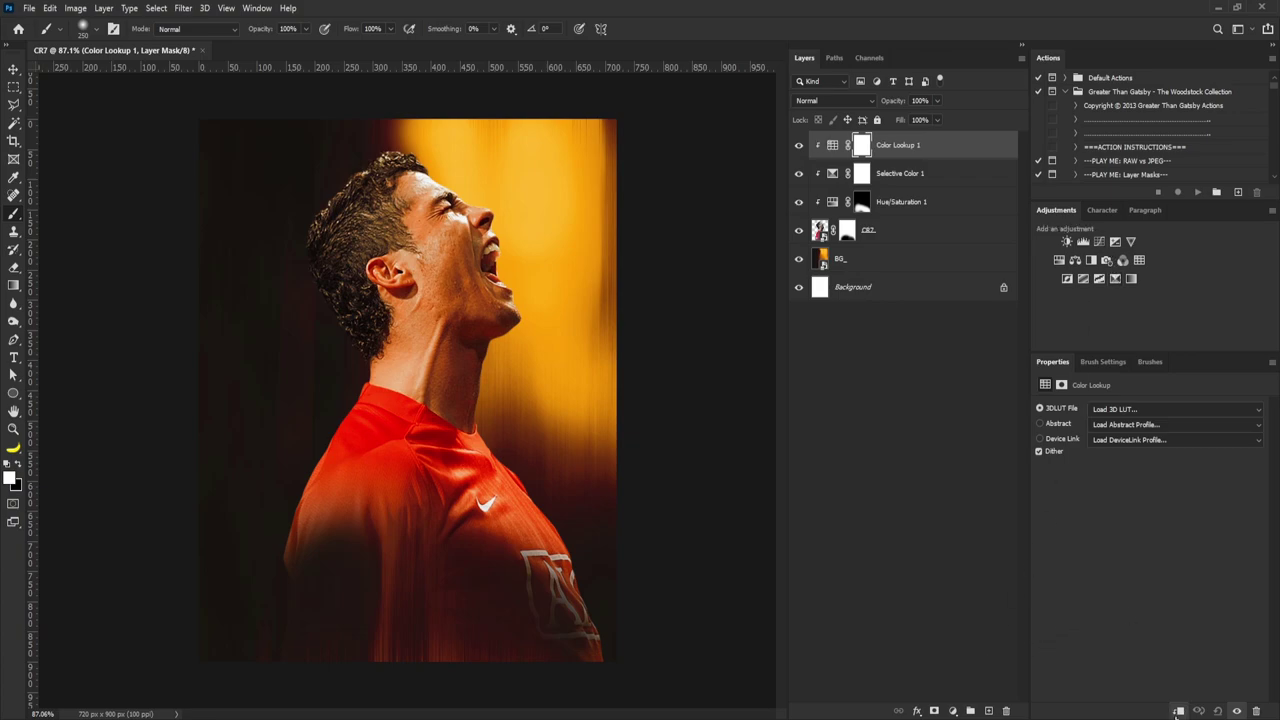
click(1141, 411)
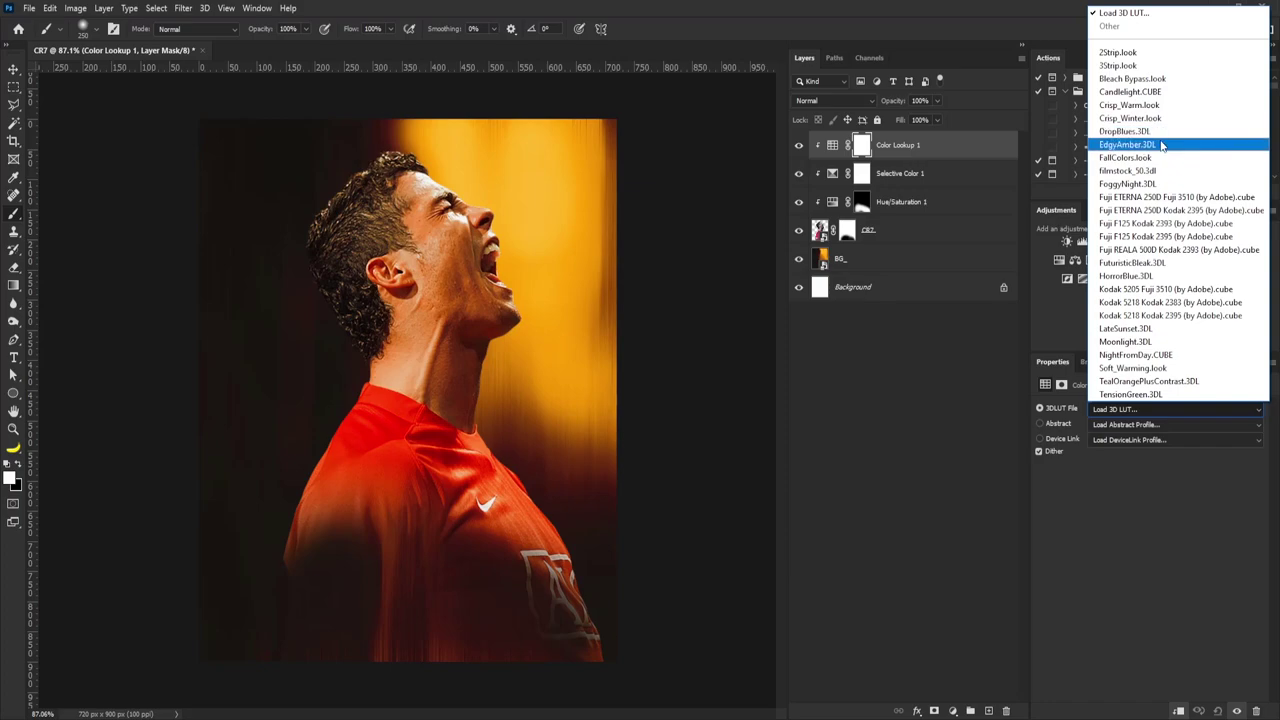
click(1162, 146)
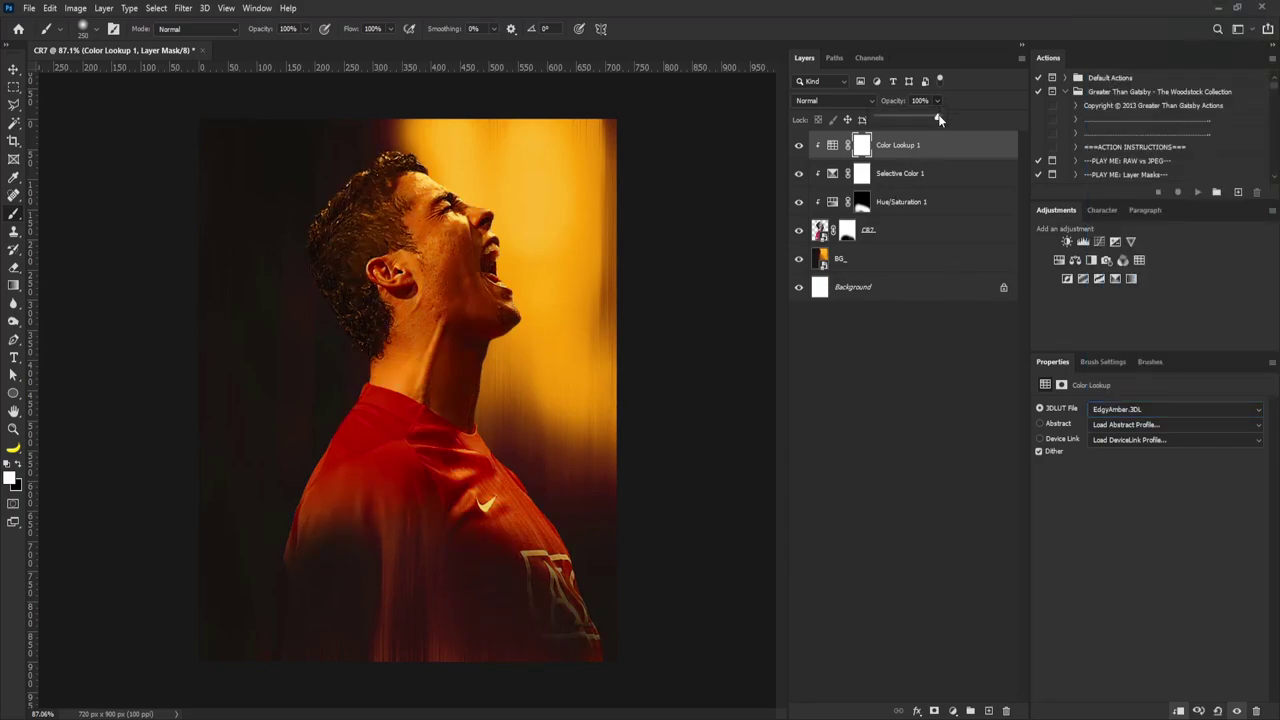
Step: Lower the Color Lookup layer's opacity to about 8% and compare the player with the layer hidden and shown
drag(889, 118, 881, 118)
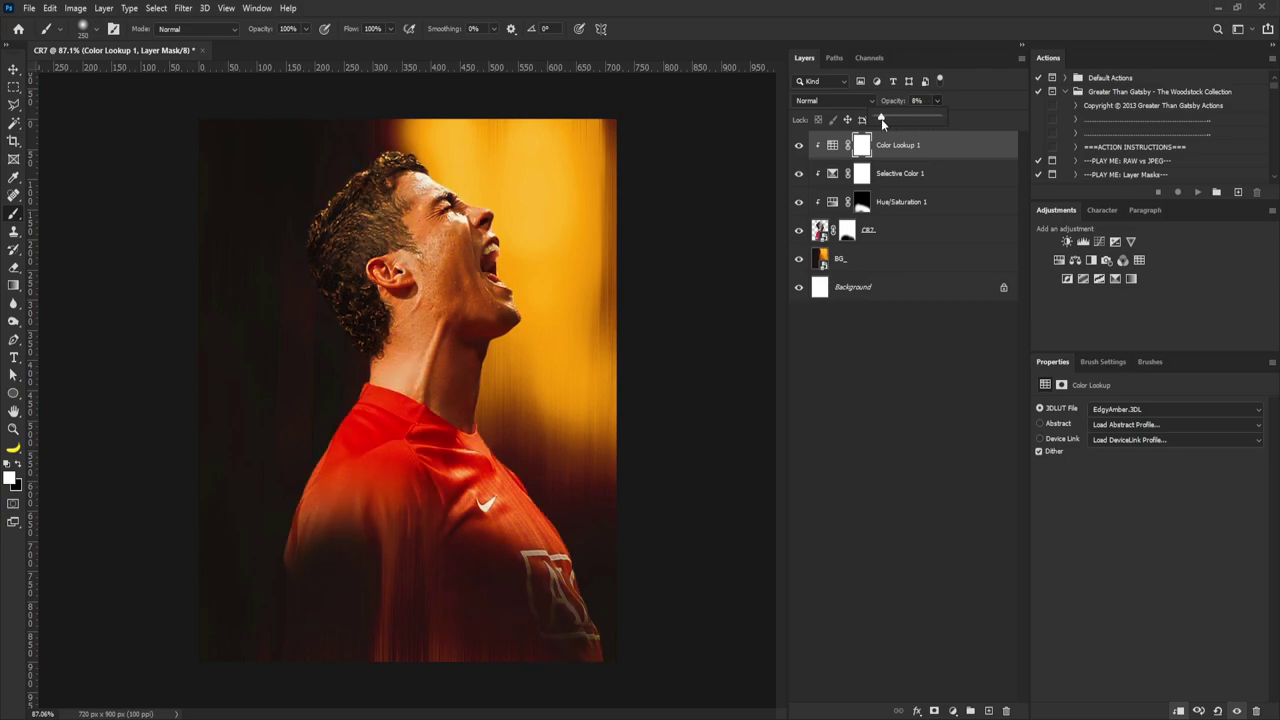
click(799, 146)
click(799, 146)
Step: Add a Black & White adjustment clipped to the player and invert its mask to black
click(1092, 261)
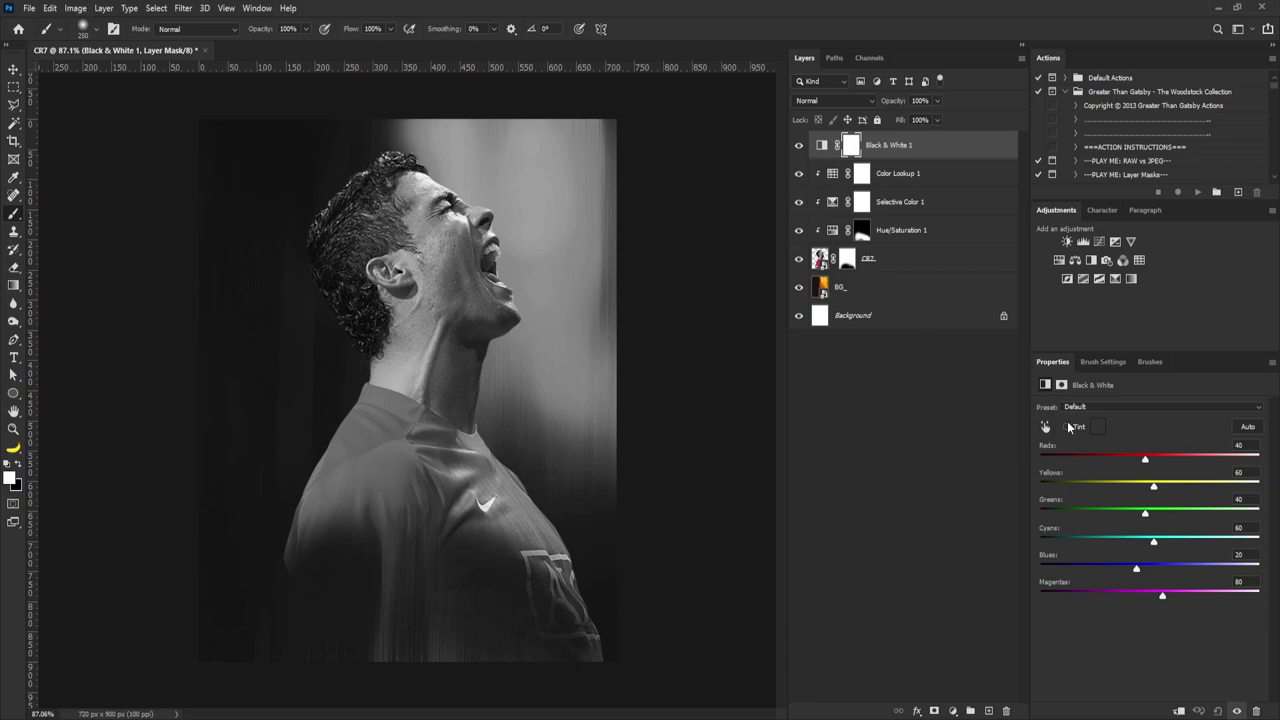
click(1179, 711)
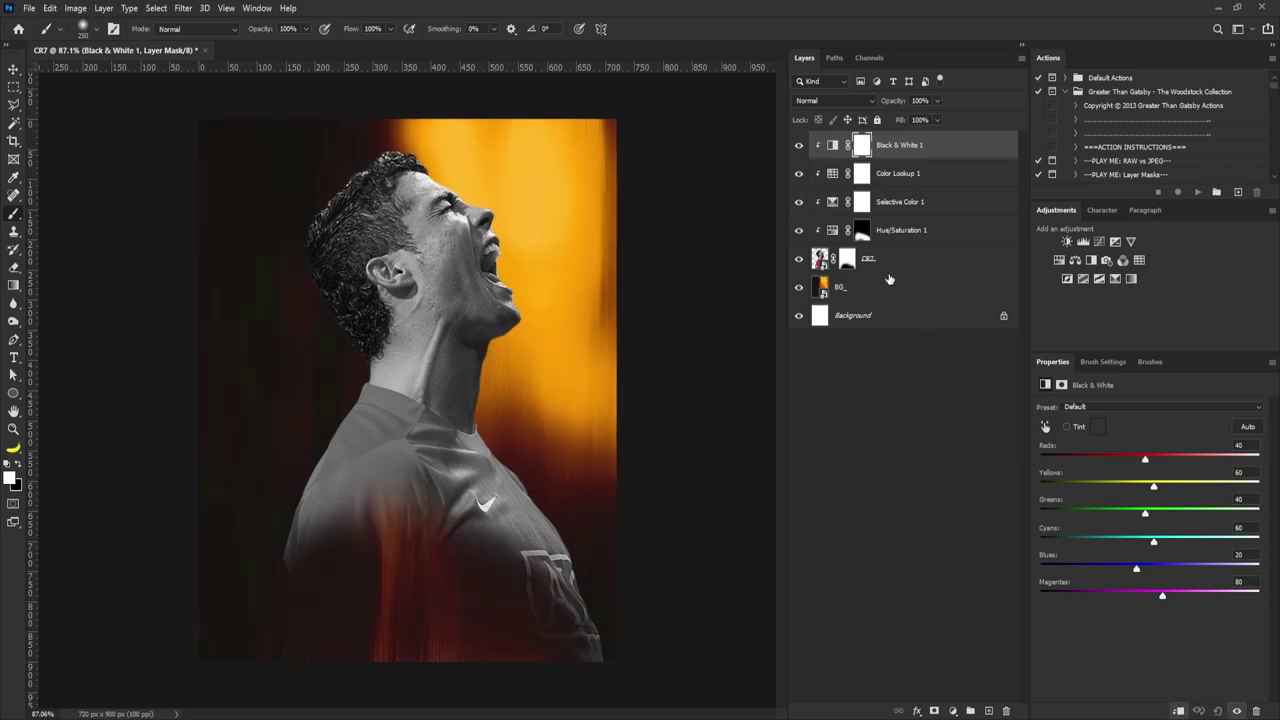
key(ctrl+i)
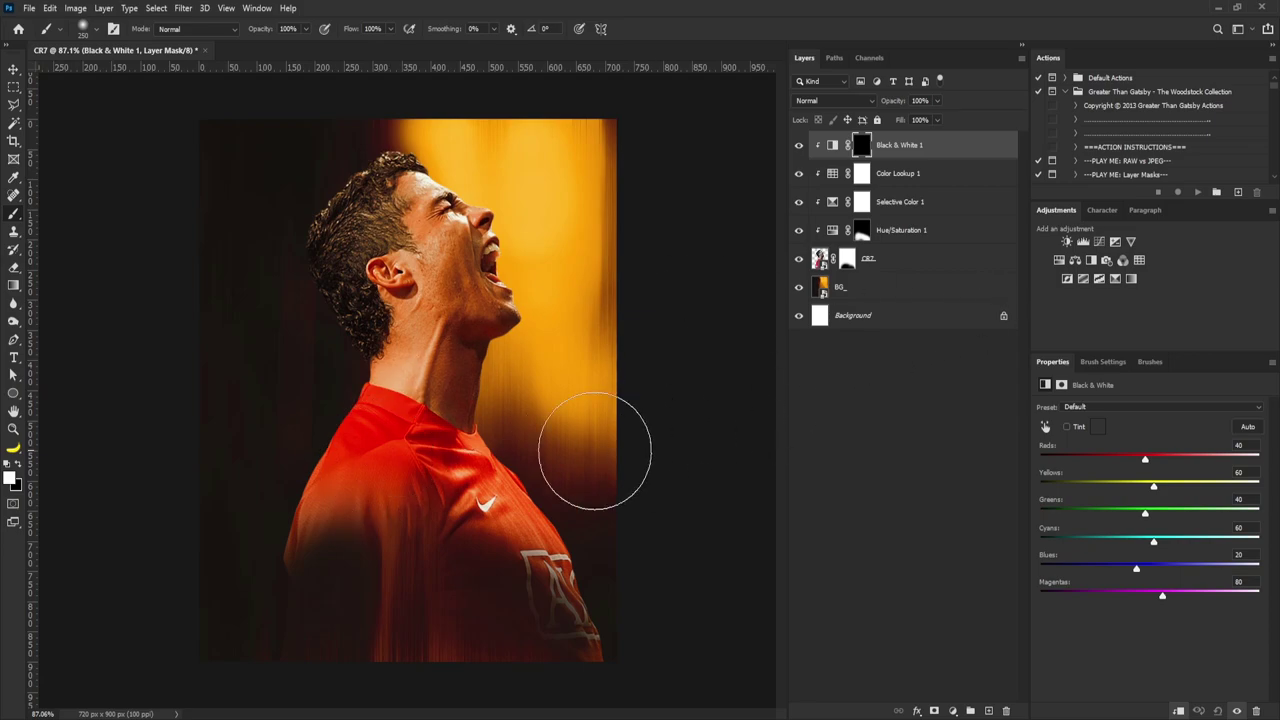
Step: Paint white on the Black & White mask over the lower shirt and sleeve with the soft 250 px brush to desaturate them
click(1100, 361)
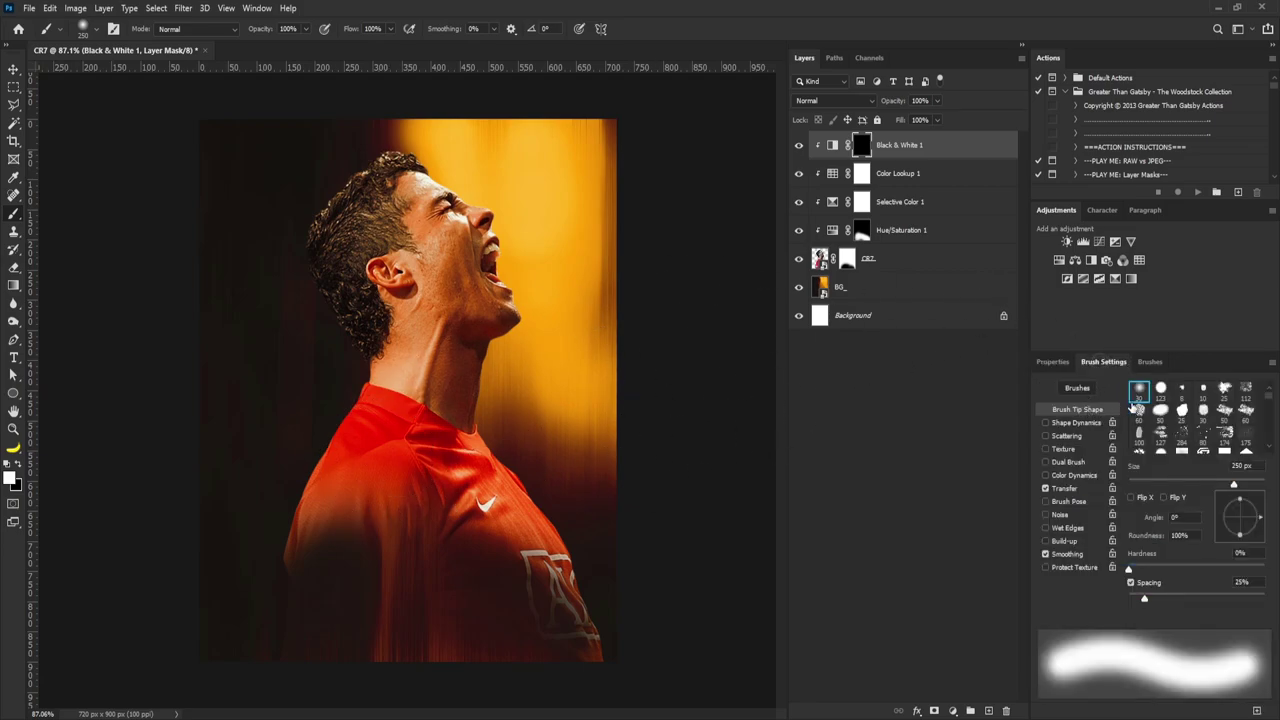
click(1052, 361)
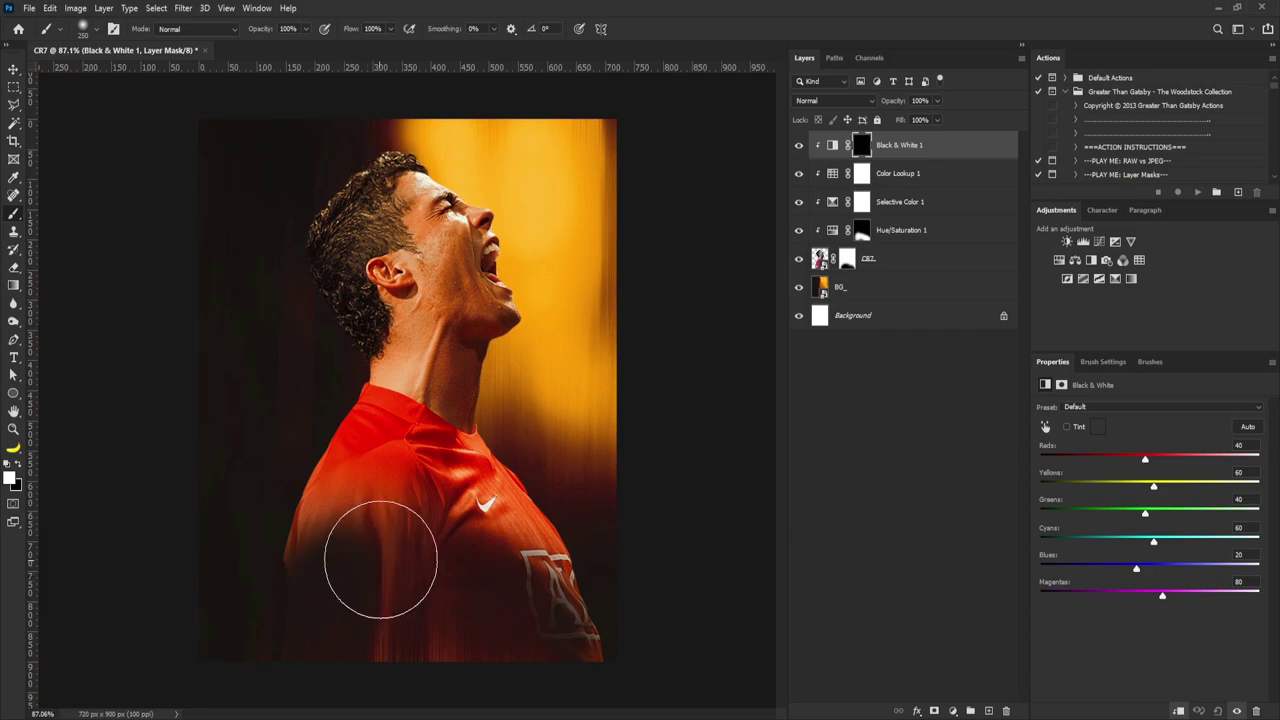
mouse_move(353, 543)
mouse_down()
mouse_move(350, 513)
mouse_move(324, 499)
mouse_move(441, 530)
mouse_move(514, 604)
mouse_move(491, 502)
mouse_move(537, 595)
mouse_move(378, 537)
mouse_move(320, 540)
mouse_move(324, 485)
mouse_move(307, 539)
mouse_move(275, 539)
mouse_move(403, 629)
mouse_move(481, 610)
mouse_up()
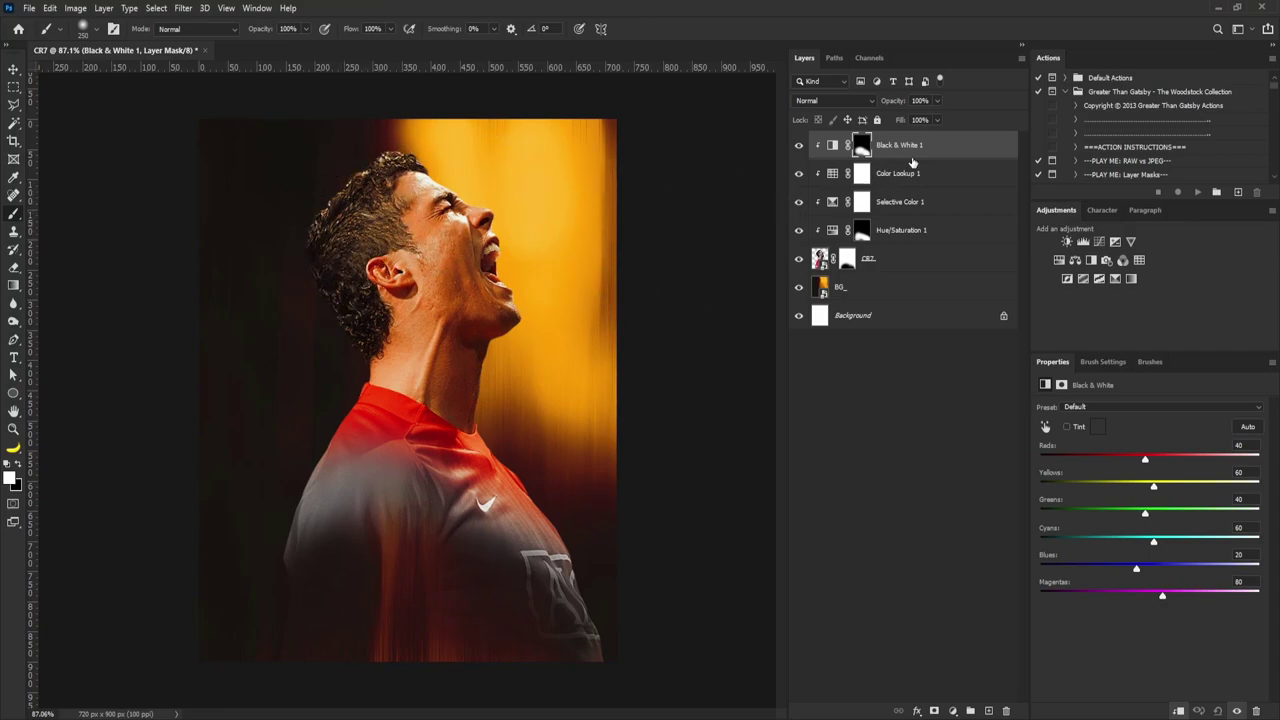
Step: Add a Gradient Map adjustment clipped to the player above the Black & White layer
click(833, 146)
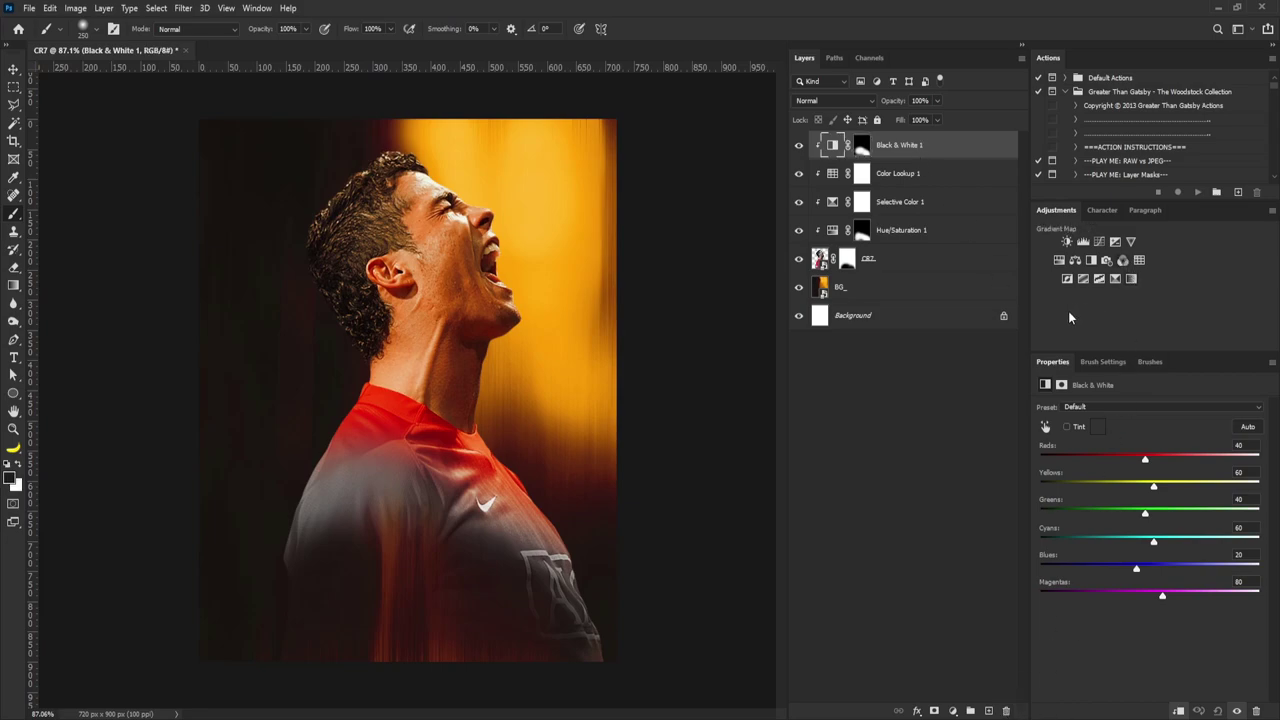
click(1131, 280)
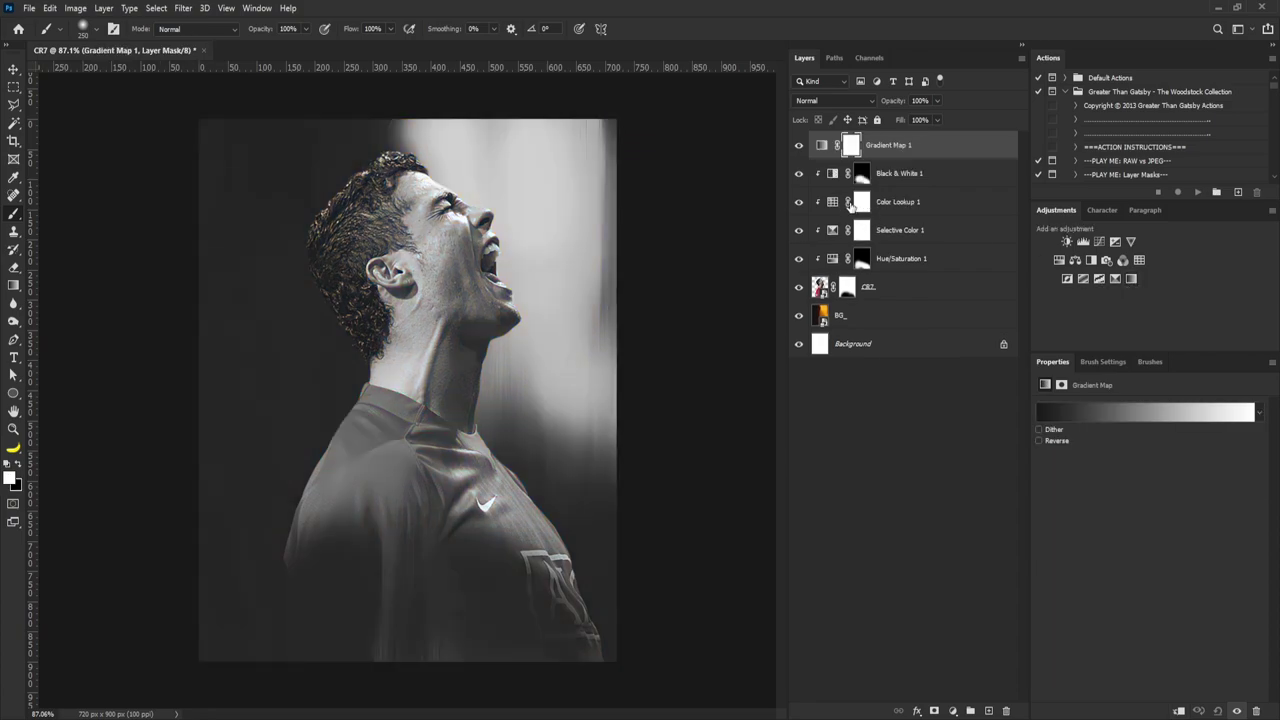
click(1180, 711)
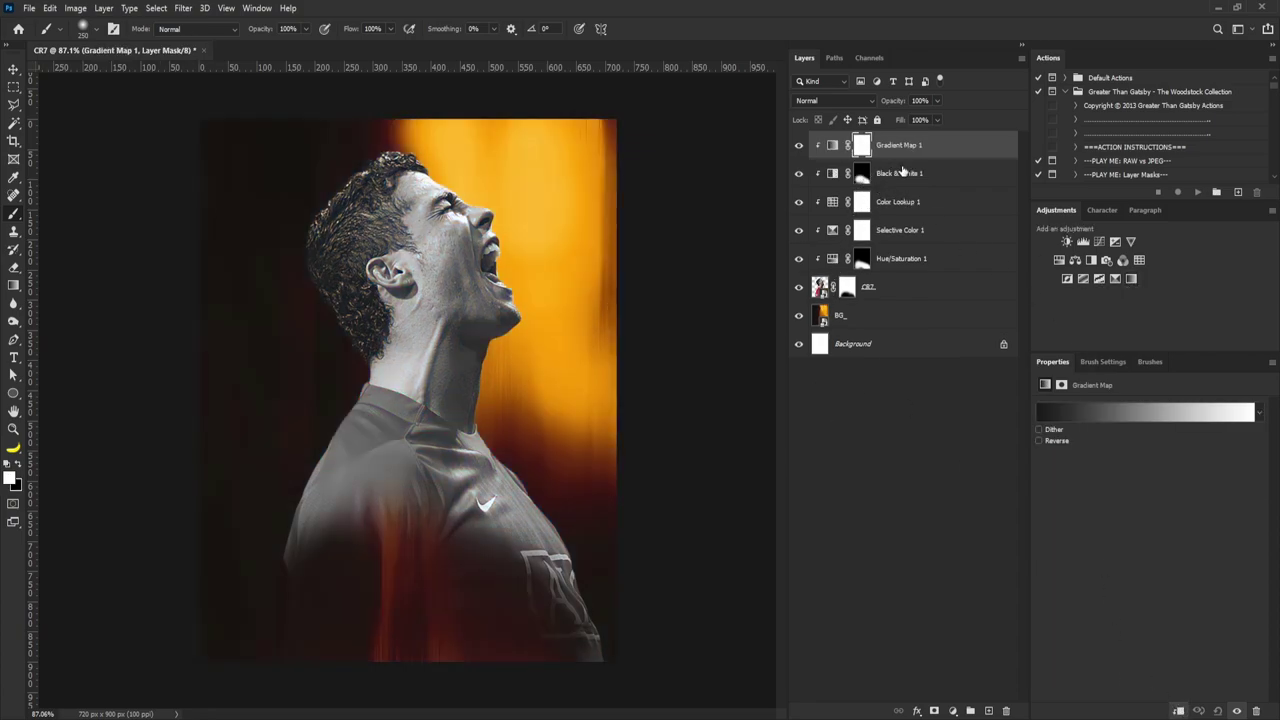
click(832, 146)
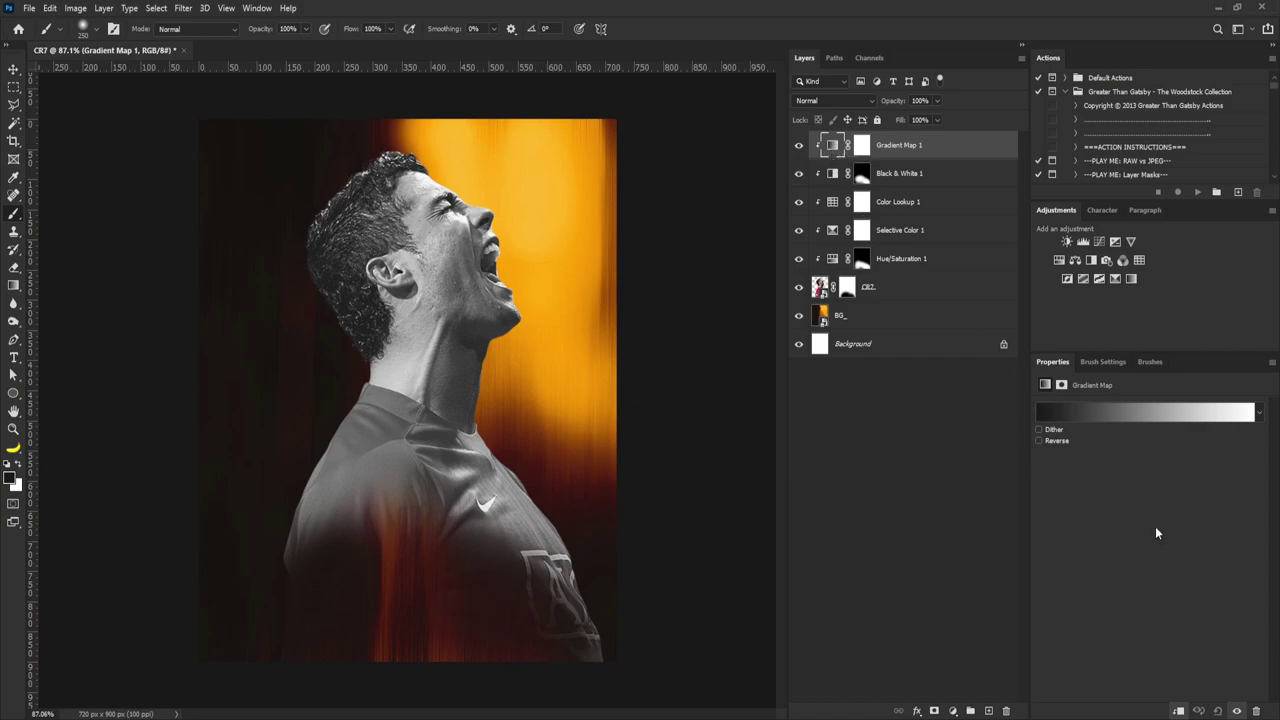
Step: Set the Gradient Map's dark colour stop to #171310, sampled from the dark background beside the player
click(1106, 417)
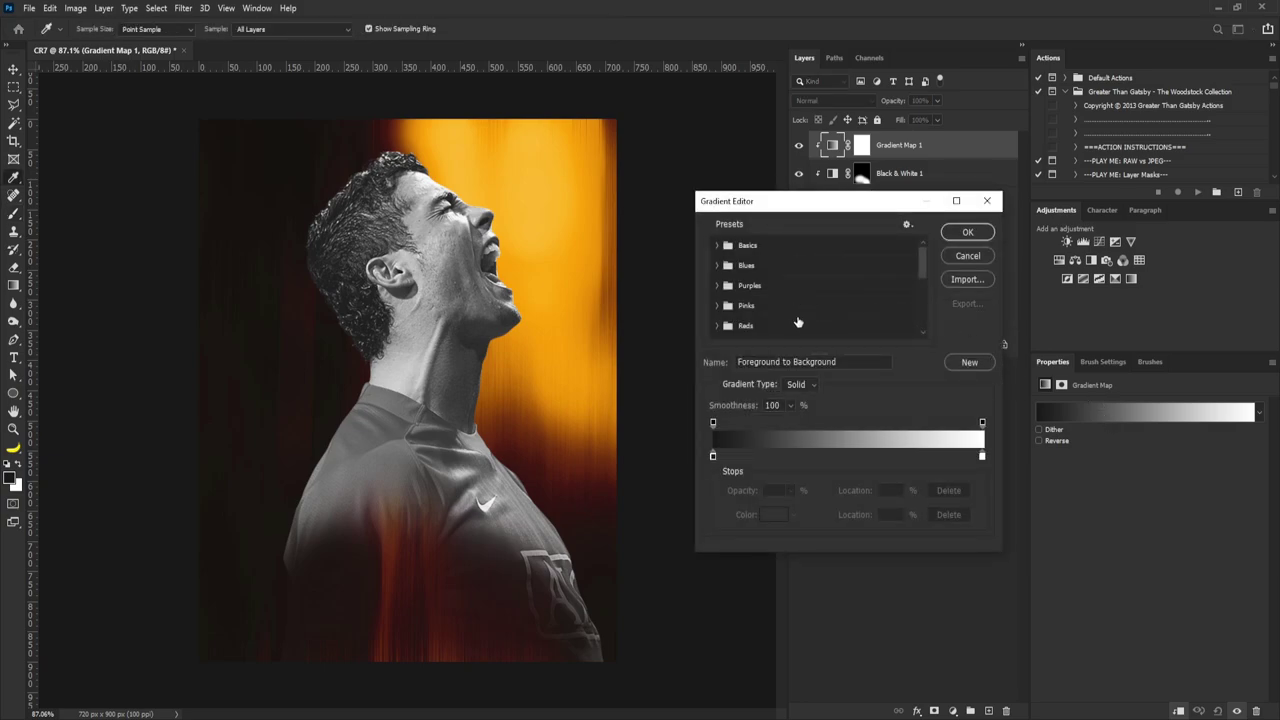
click(712, 455)
double_click(712, 455)
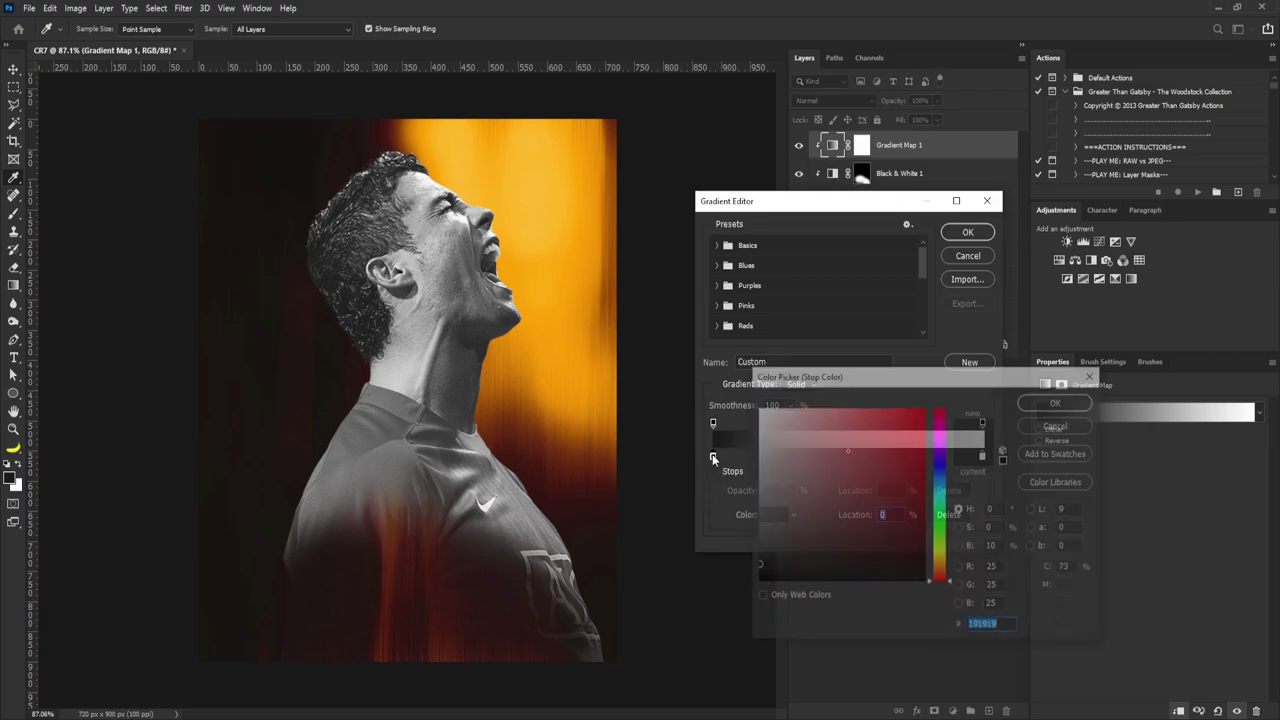
click(236, 201)
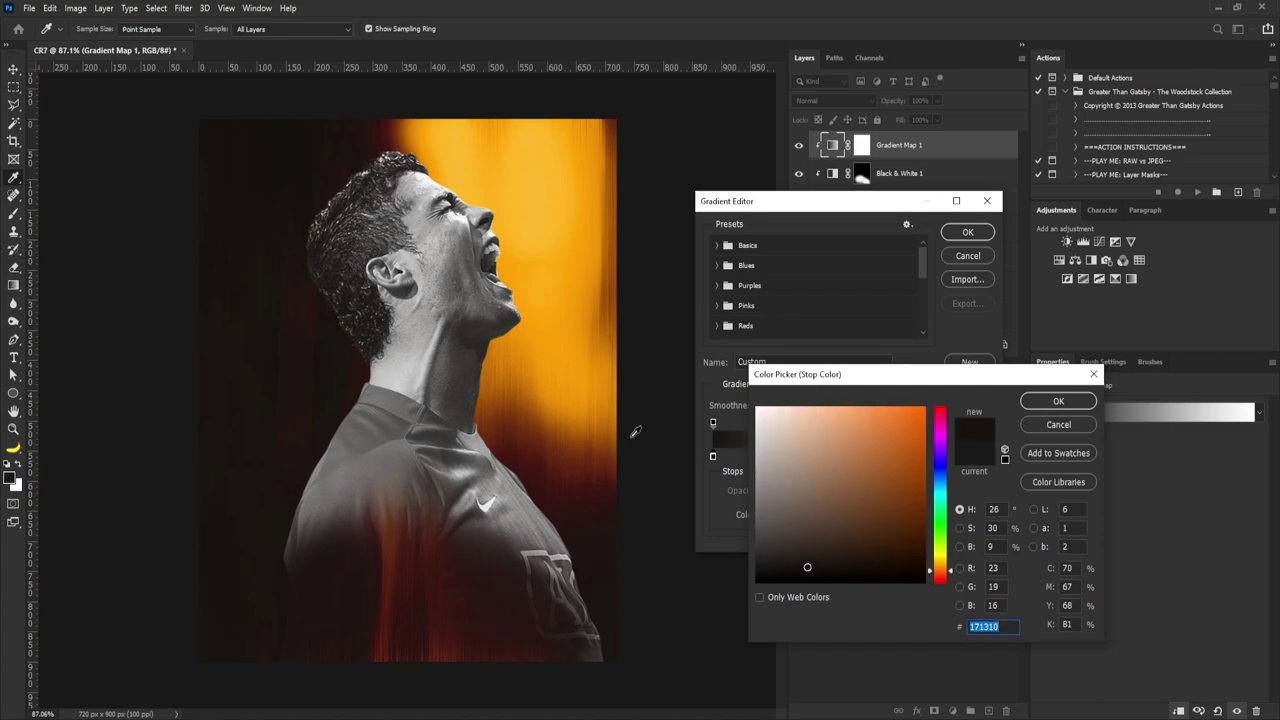
click(1050, 401)
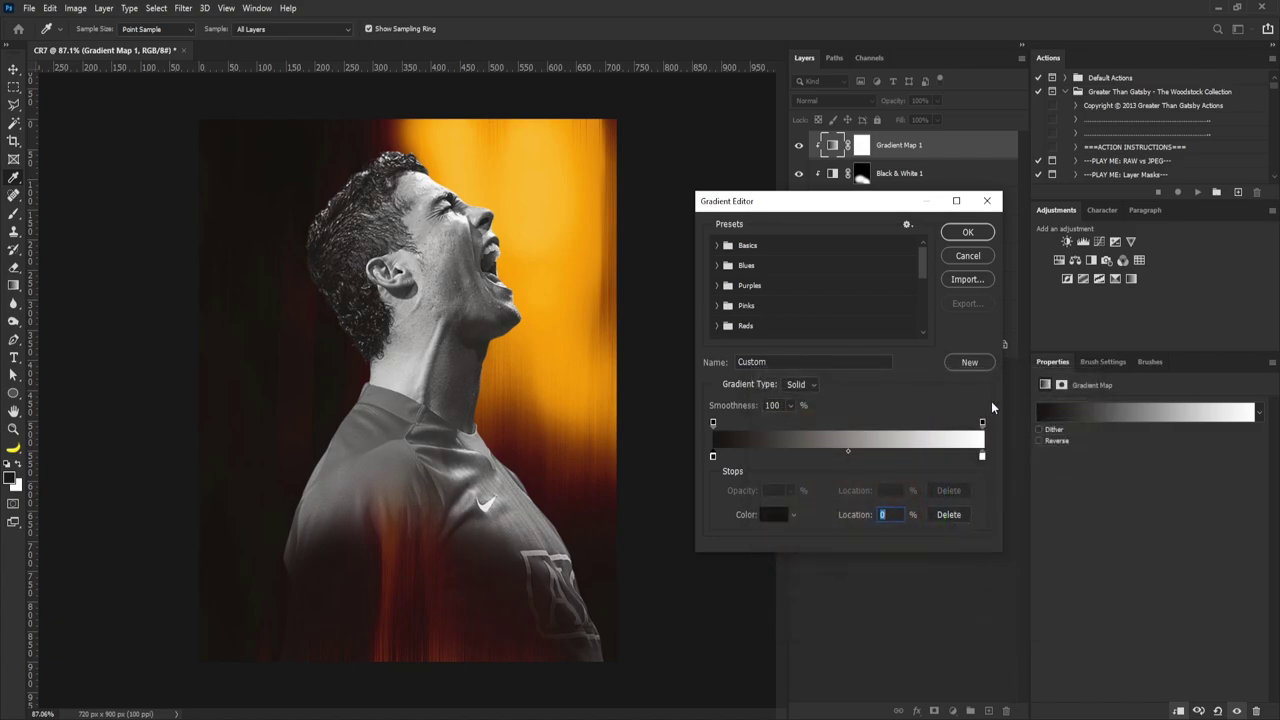
Step: Set the Gradient Map's light colour stop to dark brown #42220f, sampled from the poster, and accept the gradient
double_click(982, 456)
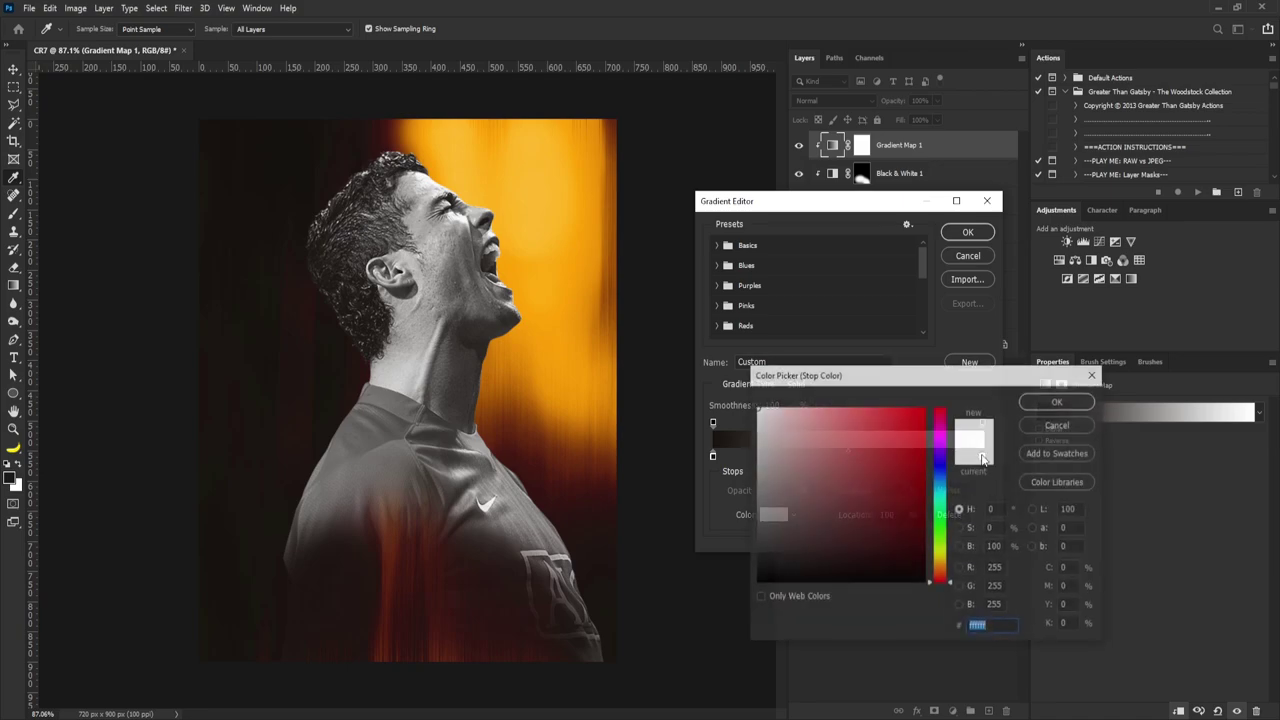
click(315, 300)
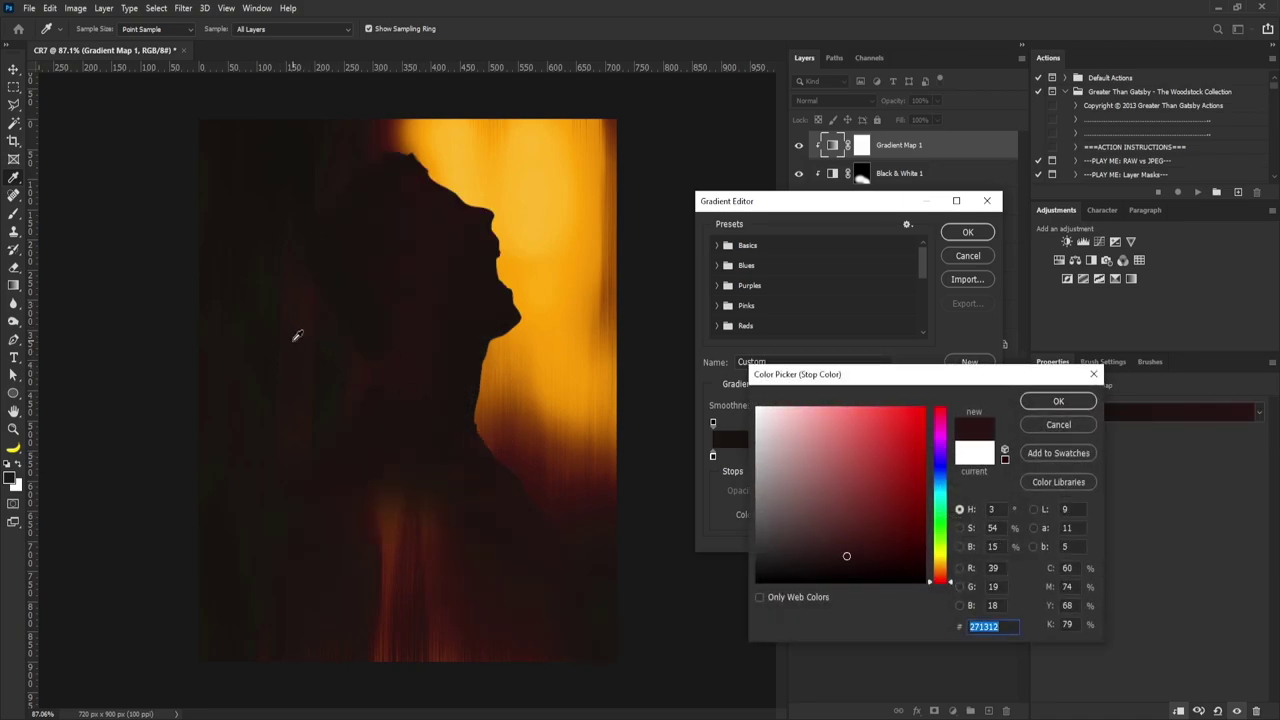
click(391, 505)
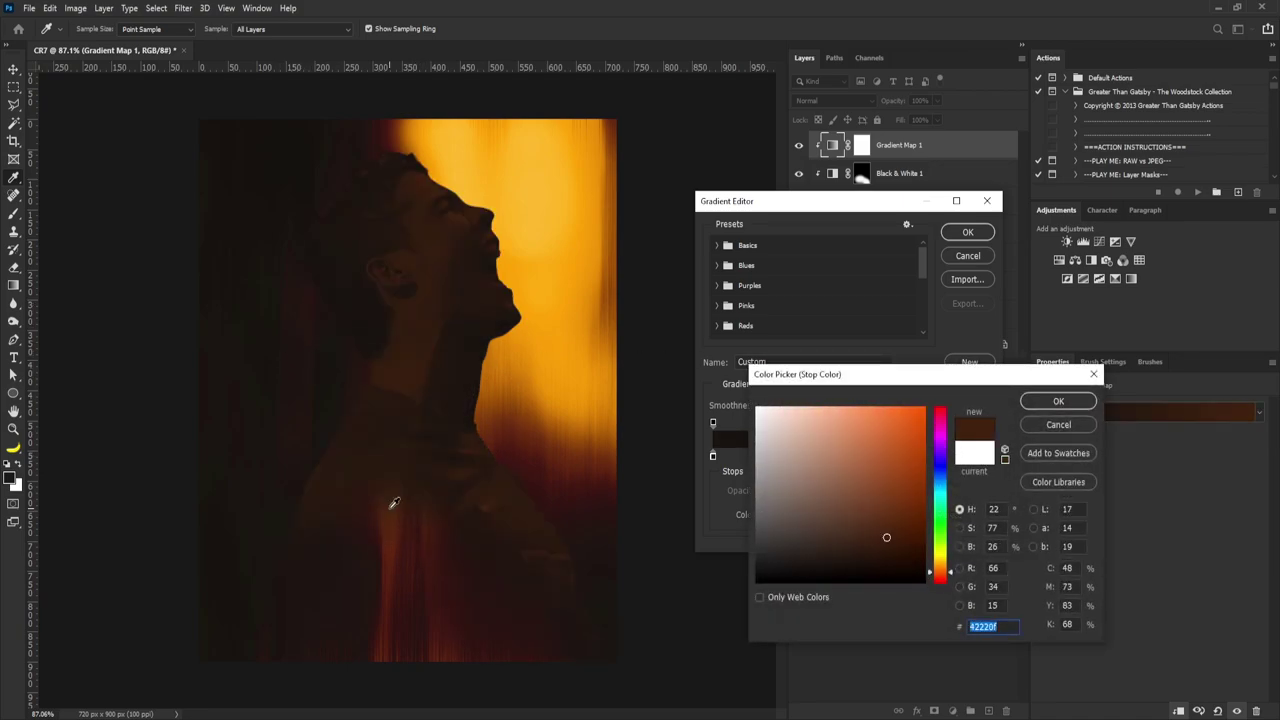
click(1049, 401)
click(968, 233)
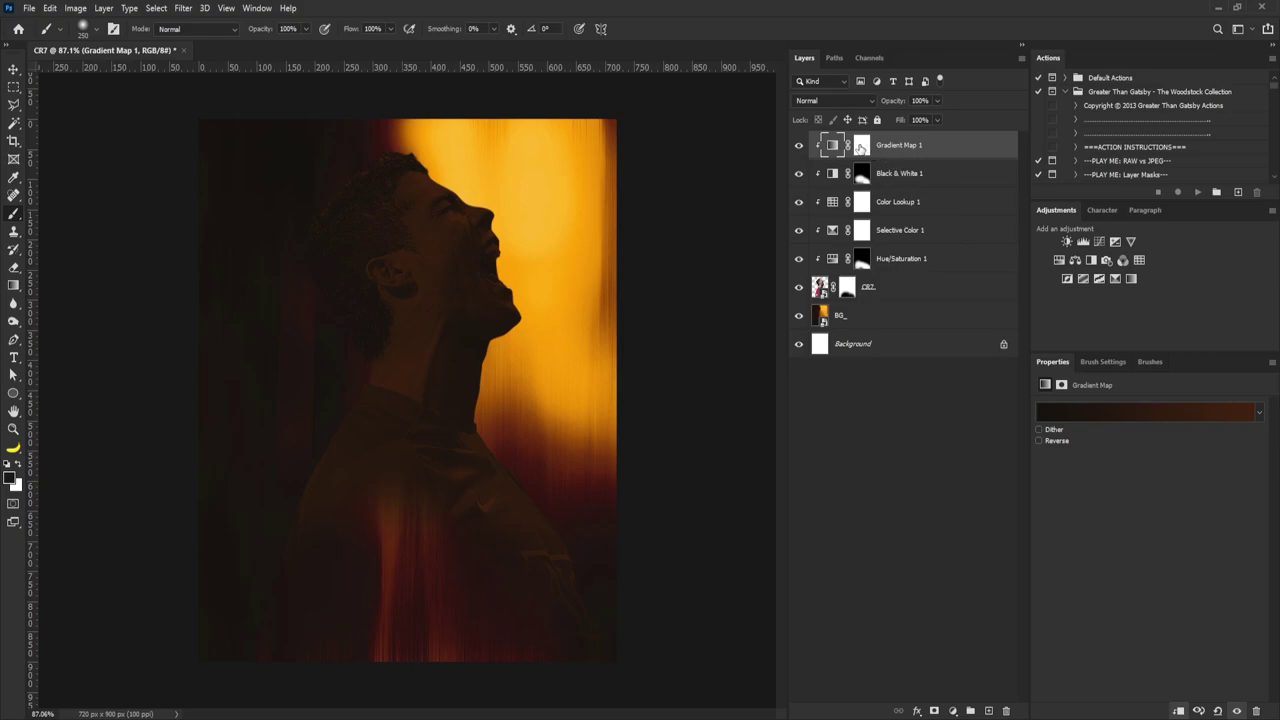
Step: Invert the Gradient Map's mask to black and paint white over the back of the hair with smaller soft brushes to darken it
click(859, 148)
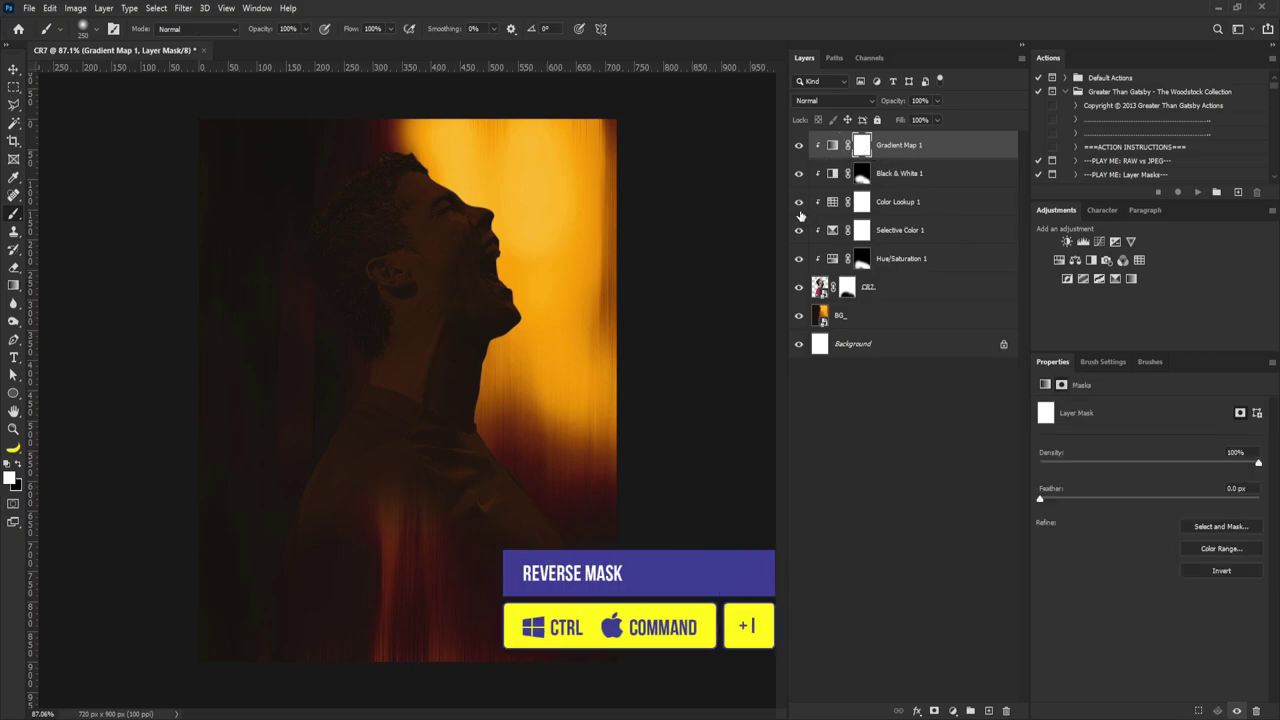
key(ctrl+i)
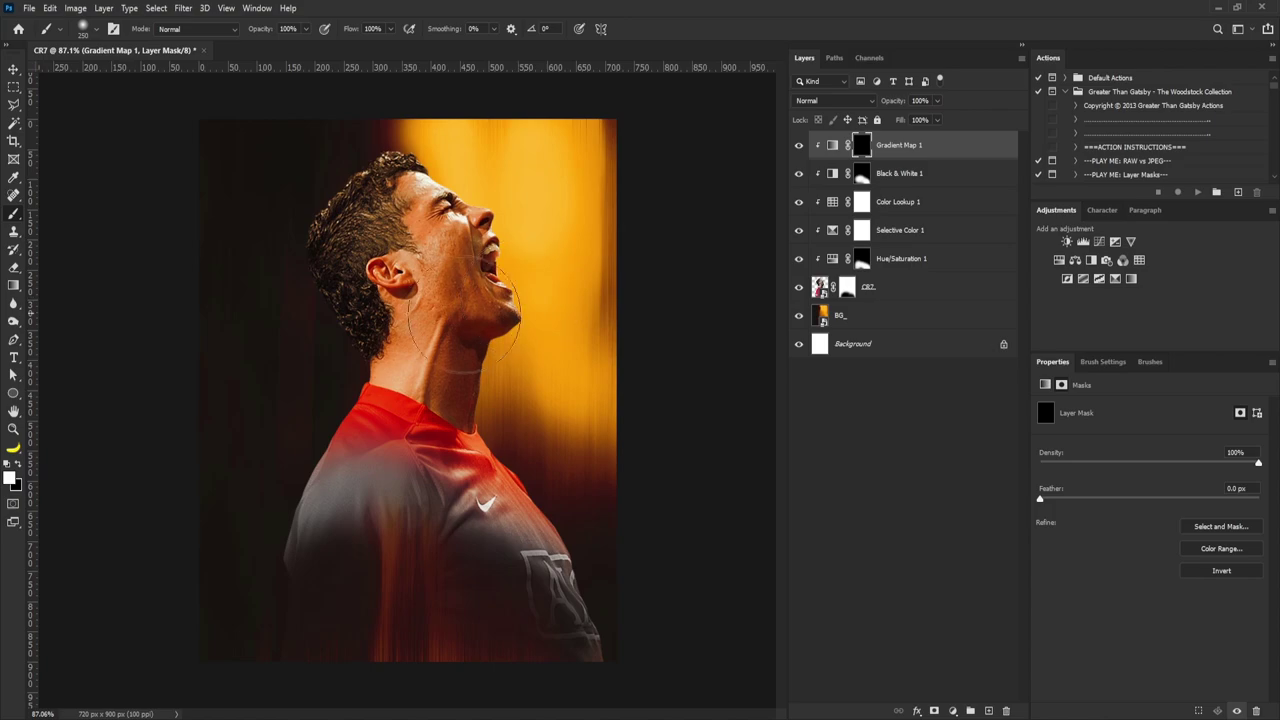
key(ctrl+space)
drag(260, 200, 297, 229)
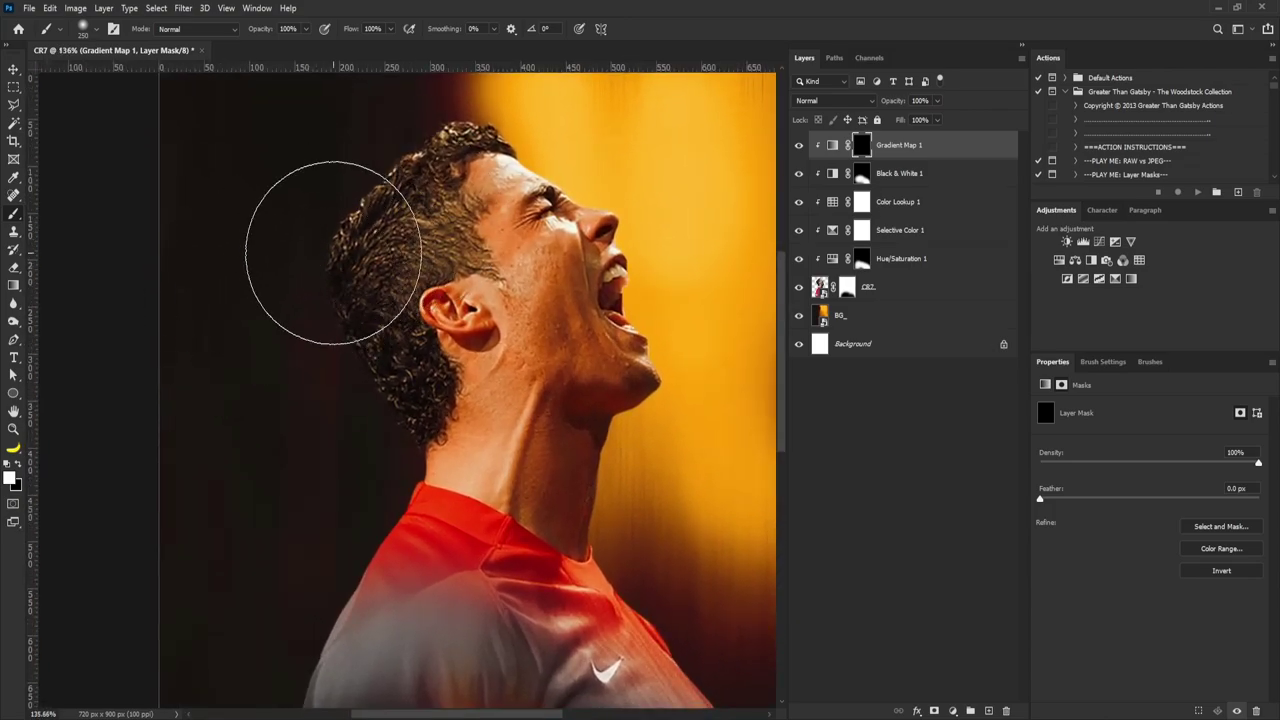
key(bracketleft)
key(bracketleft)
key(bracketleft)
key(bracketleft)
key(bracketleft)
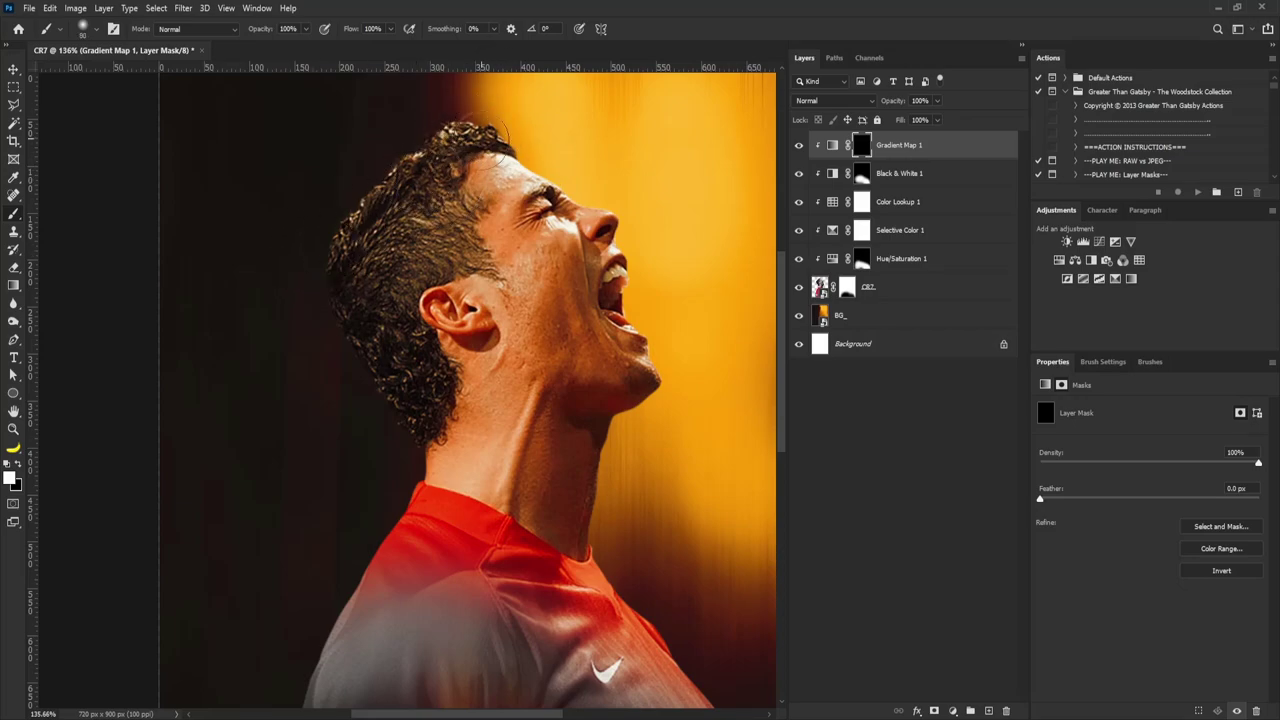
mouse_move(438, 145)
mouse_down()
mouse_move(341, 240)
mouse_move(338, 215)
mouse_move(365, 334)
mouse_move(333, 255)
mouse_move(394, 371)
mouse_move(351, 303)
mouse_move(404, 440)
mouse_up()
key(bracketright)
key(bracketright)
mouse_move(377, 263)
mouse_down()
mouse_move(435, 367)
mouse_move(374, 252)
mouse_move(376, 213)
mouse_move(423, 191)
mouse_up()
key(bracketleft)
key(bracketleft)
key(bracketleft)
key(bracketleft)
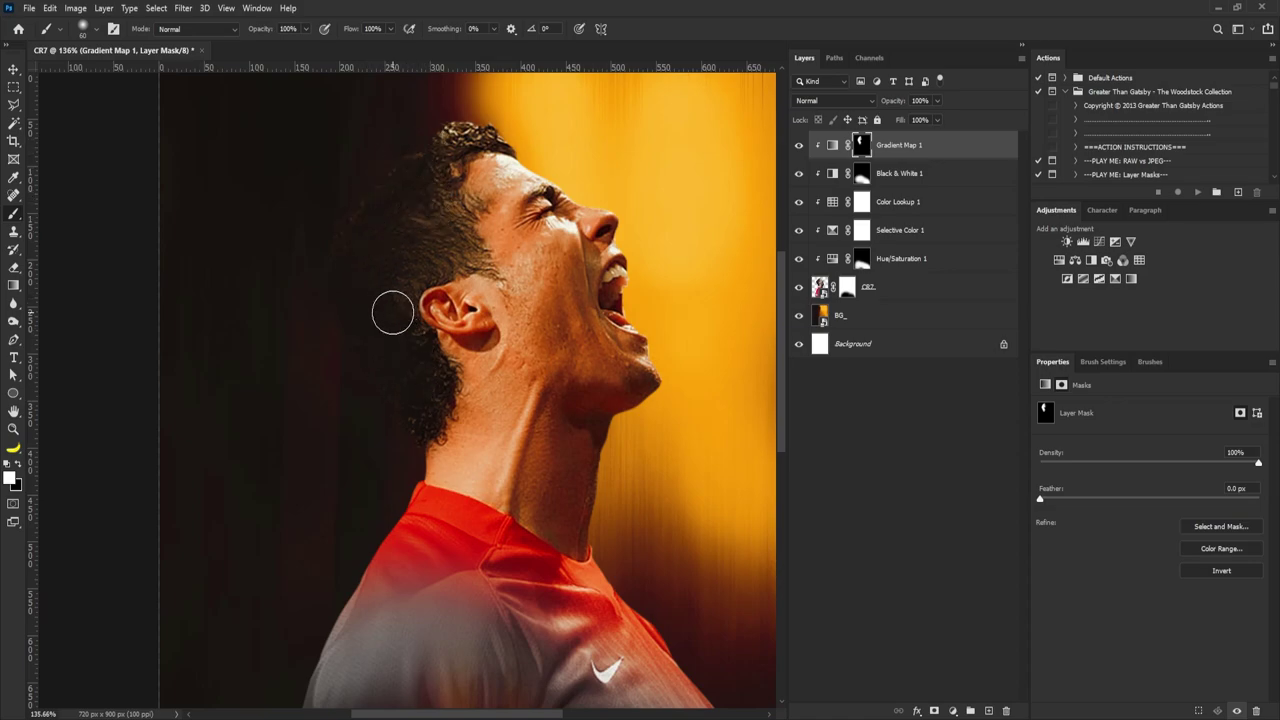
Step: Paint black on the Gradient Map's mask with a 90 px brush to restore hair detail near the forehead and temple
key(bracketright)
key(bracketright)
key(bracketright)
key(bracketright)
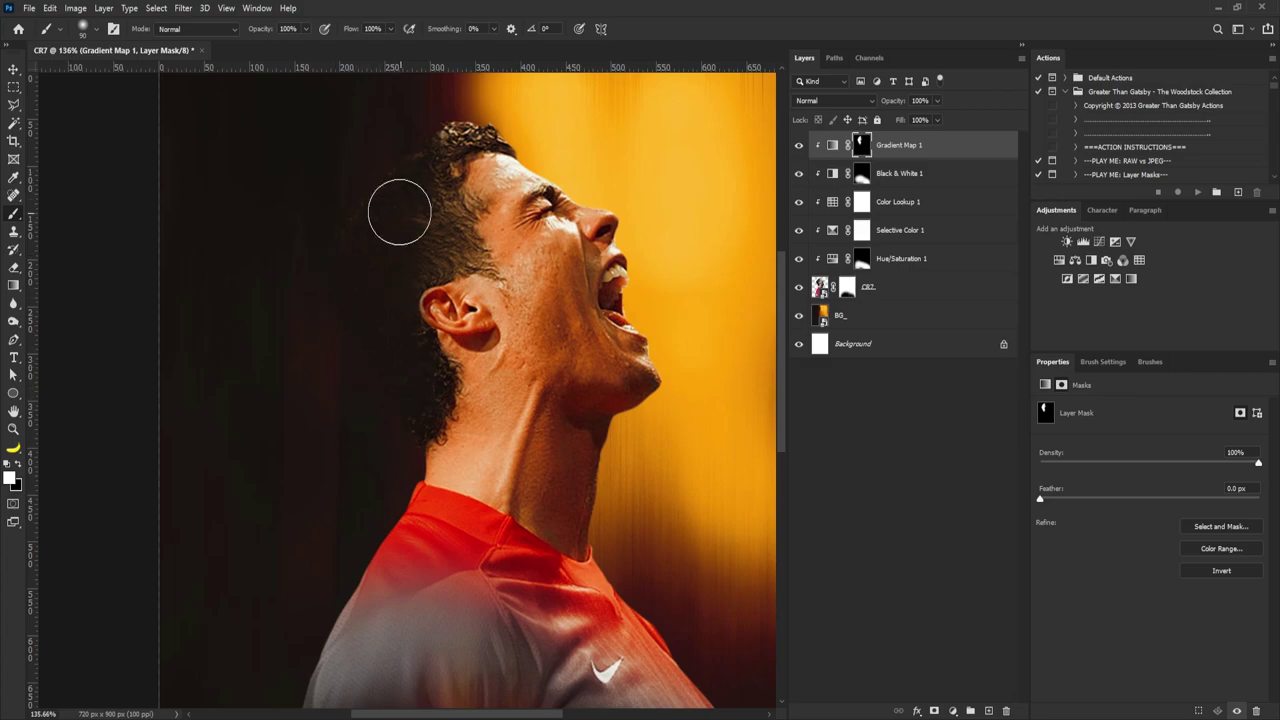
key(x)
mouse_move(474, 145)
mouse_down()
mouse_move(439, 172)
mouse_move(507, 128)
mouse_up()
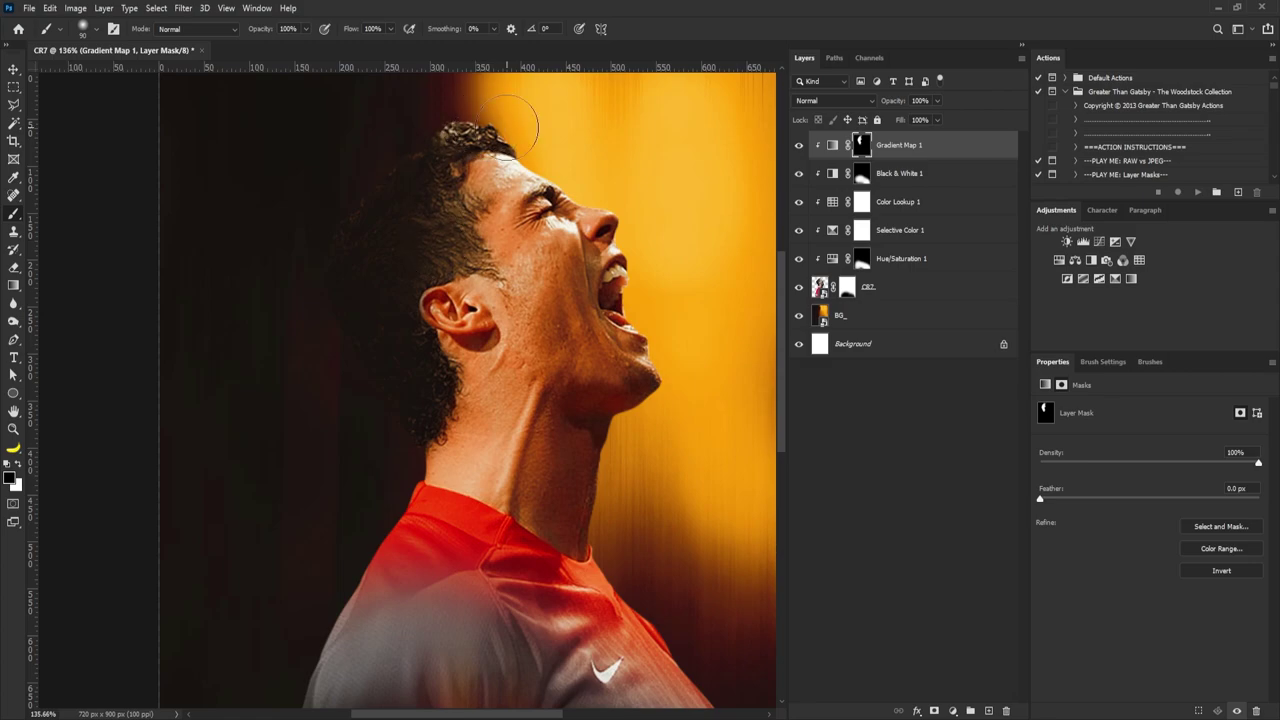
drag(455, 213, 427, 213)
scroll(427, 213, up, 2)
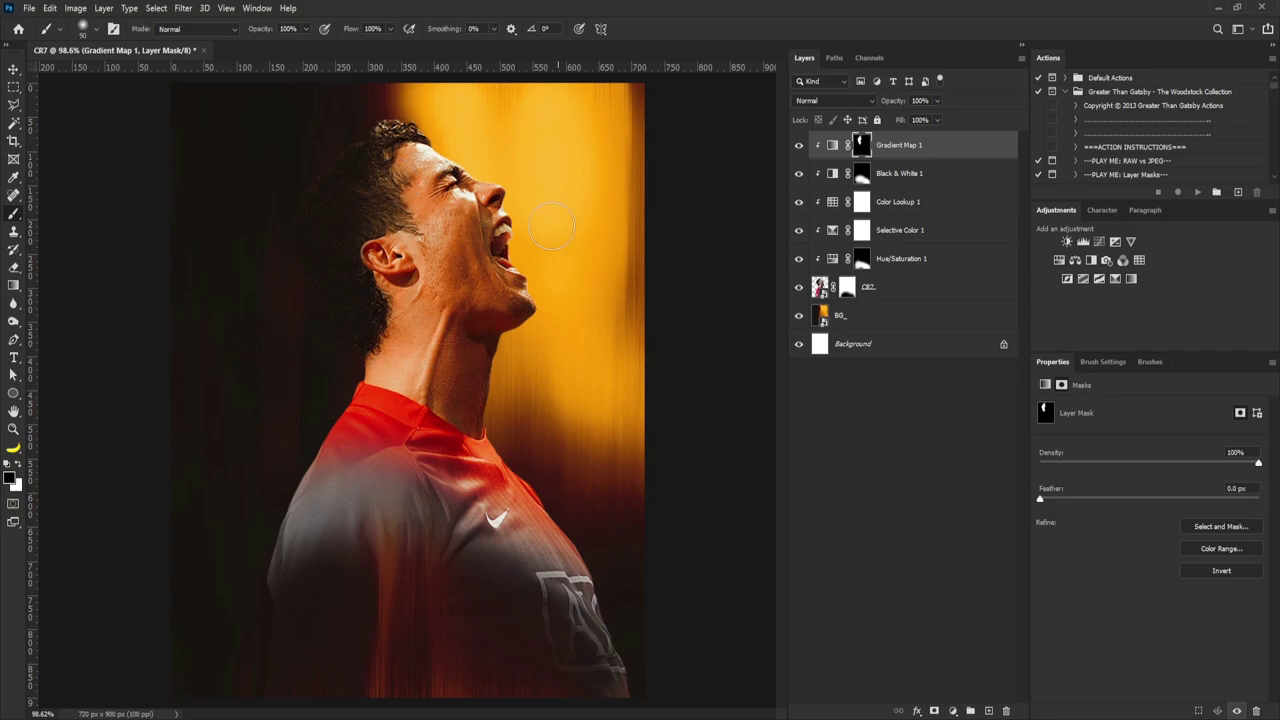
key(v)
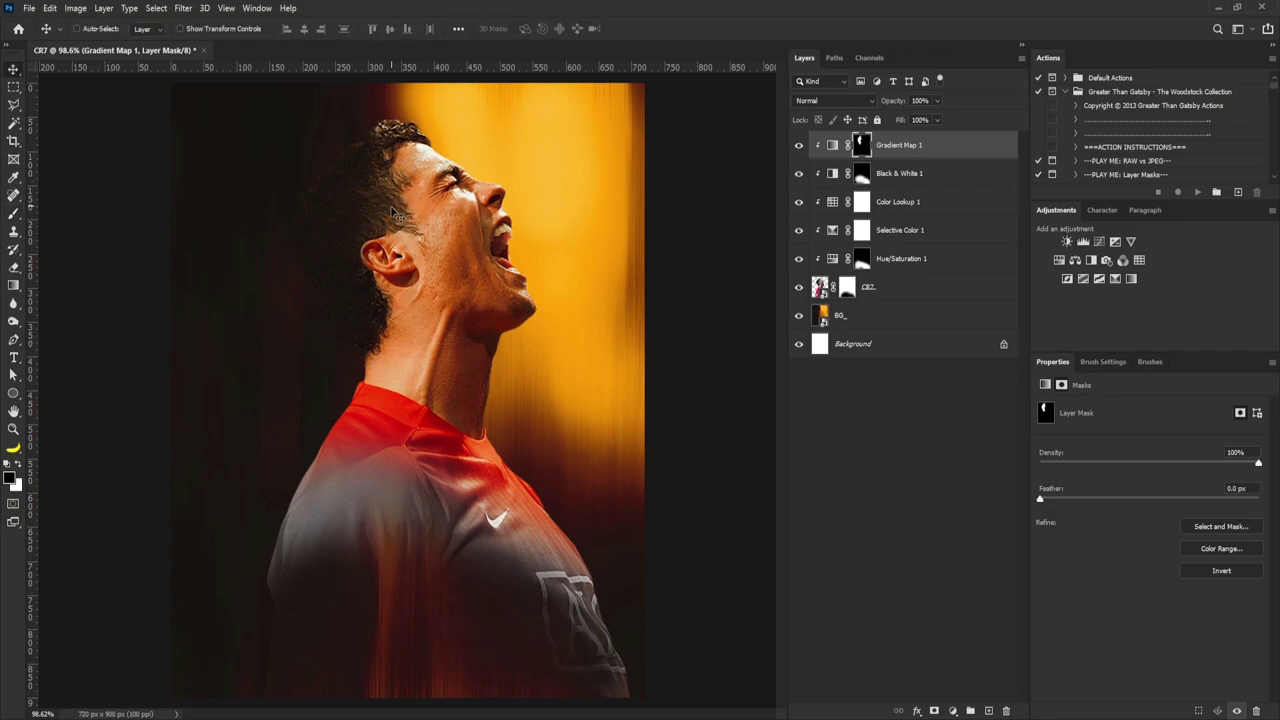
Step: Add a Curves adjustment clipped to the player, raise the curve to Input 85, Output 221, and invert its mask to black
click(1100, 243)
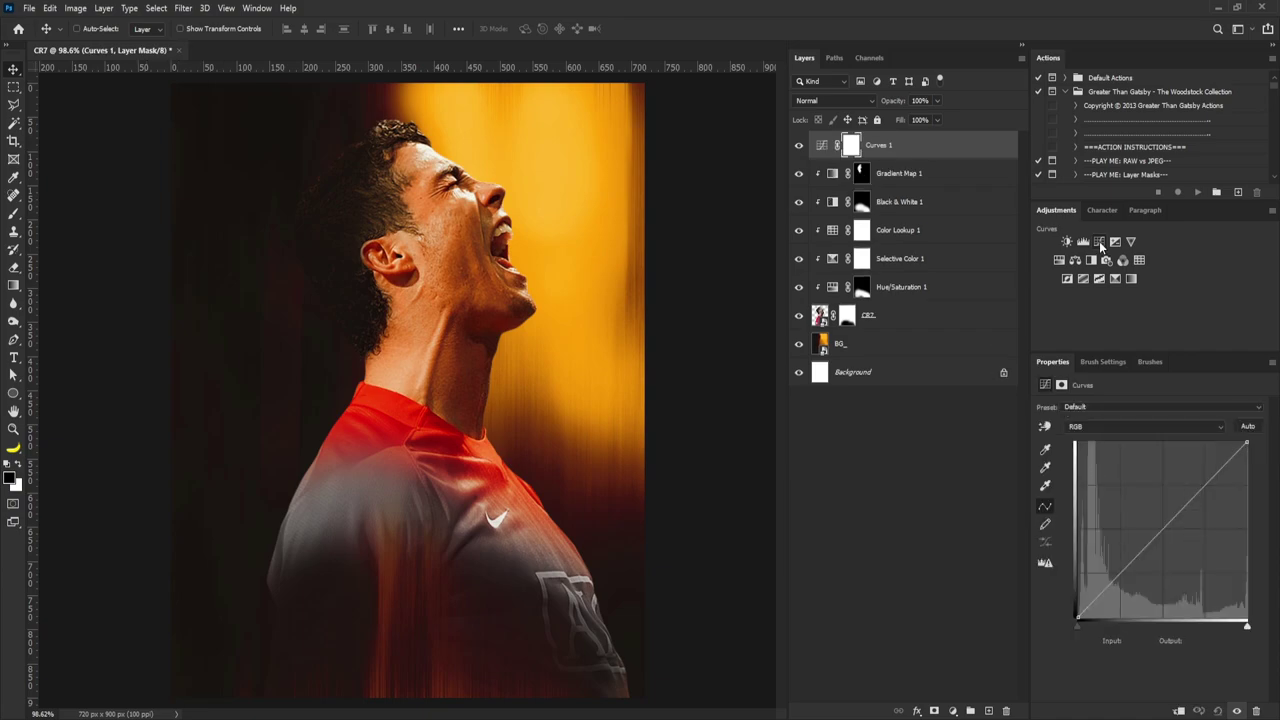
click(1179, 711)
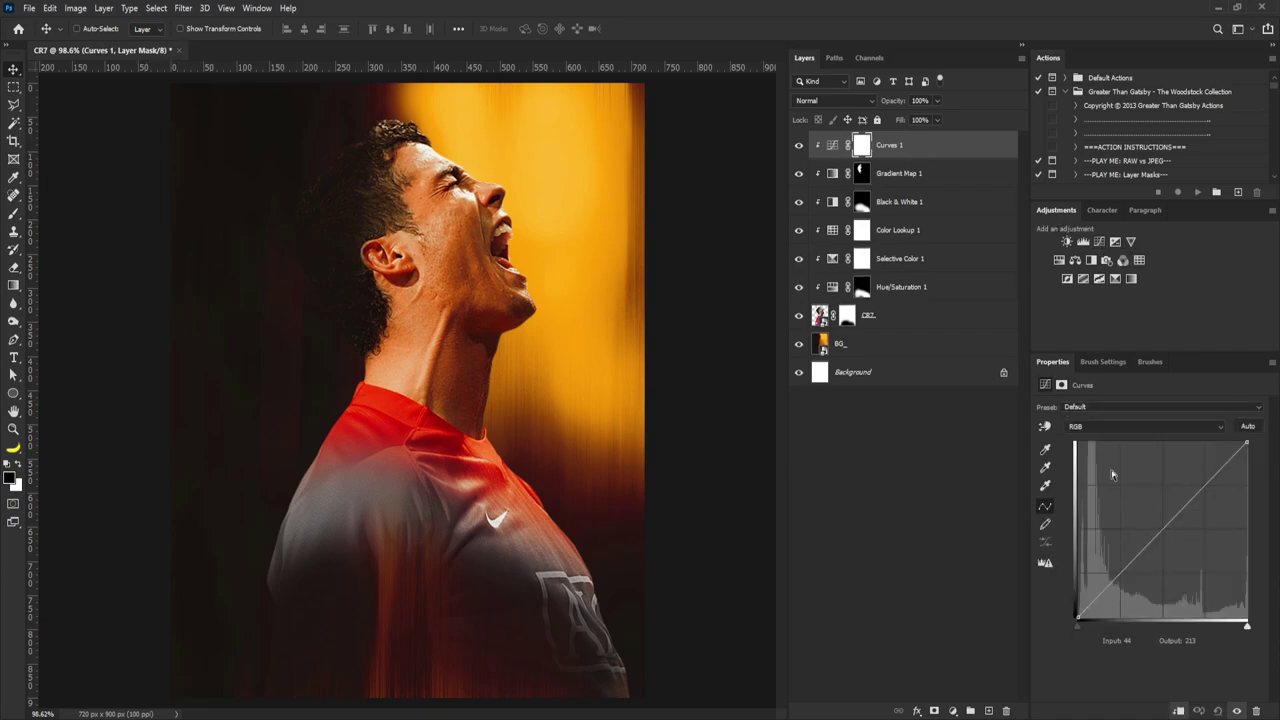
drag(1169, 519, 1127, 464)
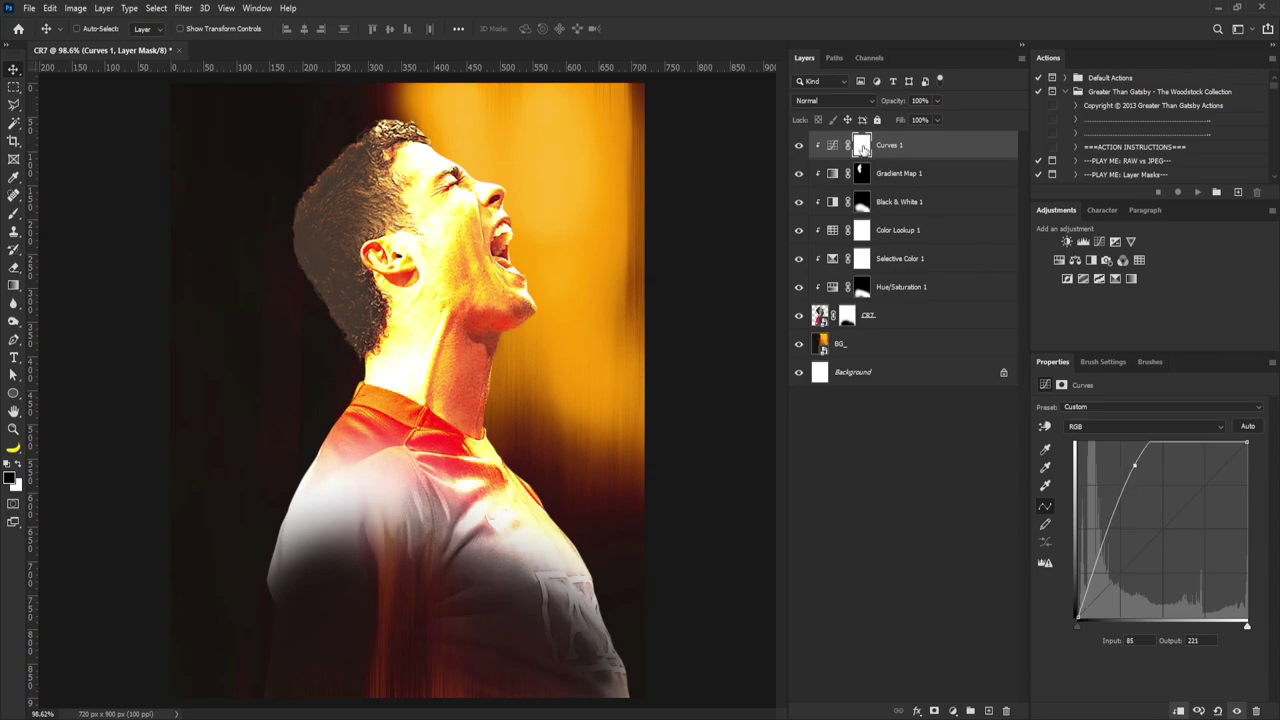
click(863, 146)
key(ctrl+i)
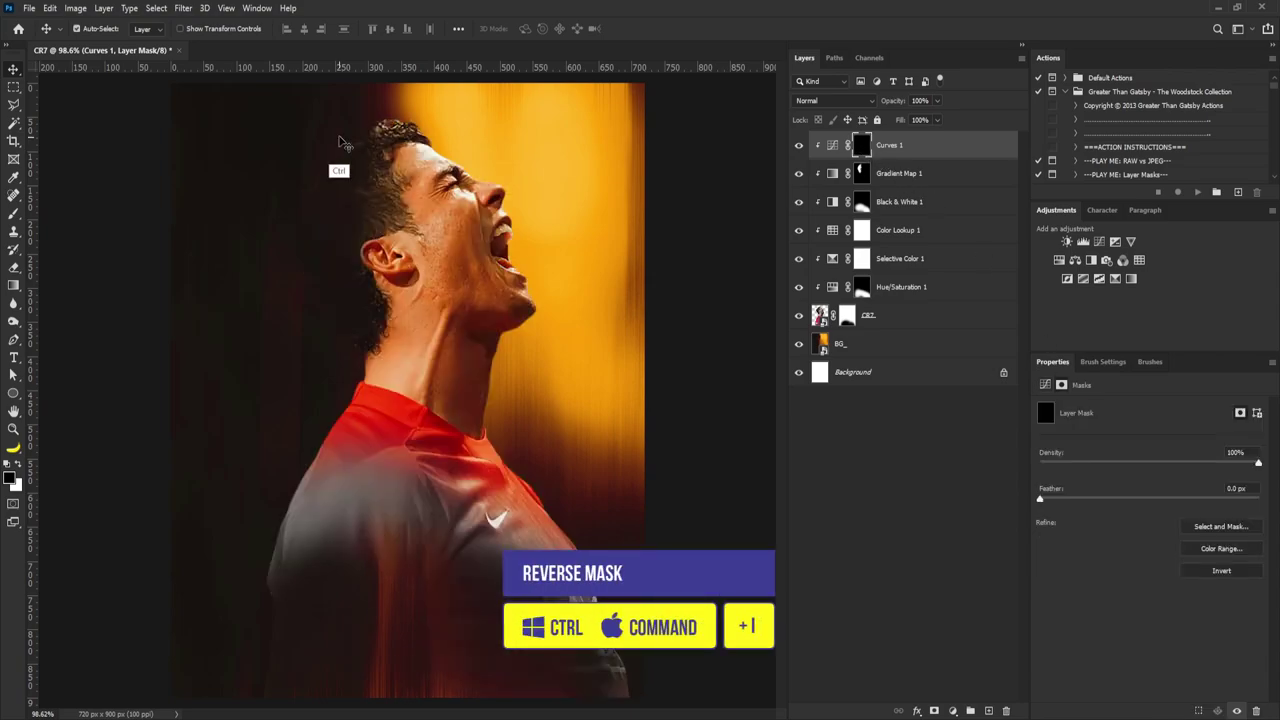
Step: Paint white on the Curves mask with a small soft brush along the forehead edge to brighten it
key(b)
mouse_move(458, 183)
mouse_down()
mouse_move(478, 186)
mouse_move(493, 251)
mouse_up()
key(bracketleft)
key(bracketleft)
key(bracketleft)
key(bracketleft)
key(bracketleft)
key(bracketleft)
key(bracketleft)
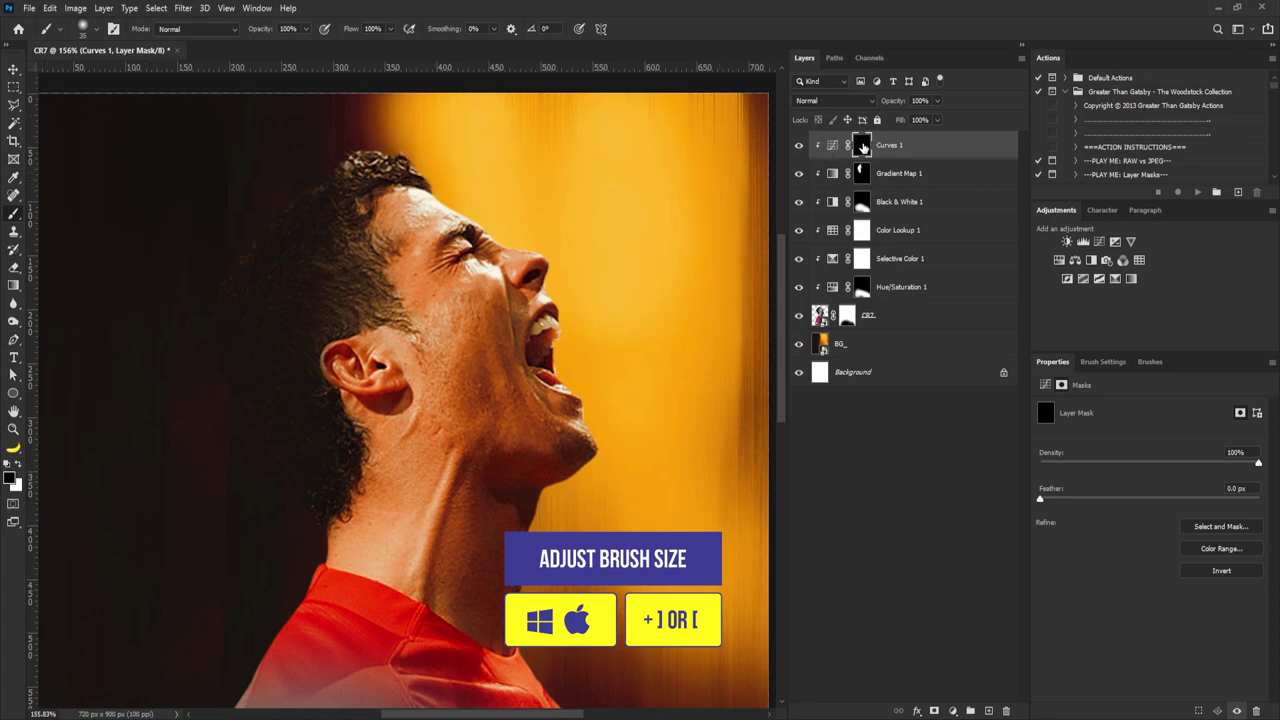
click(18, 465)
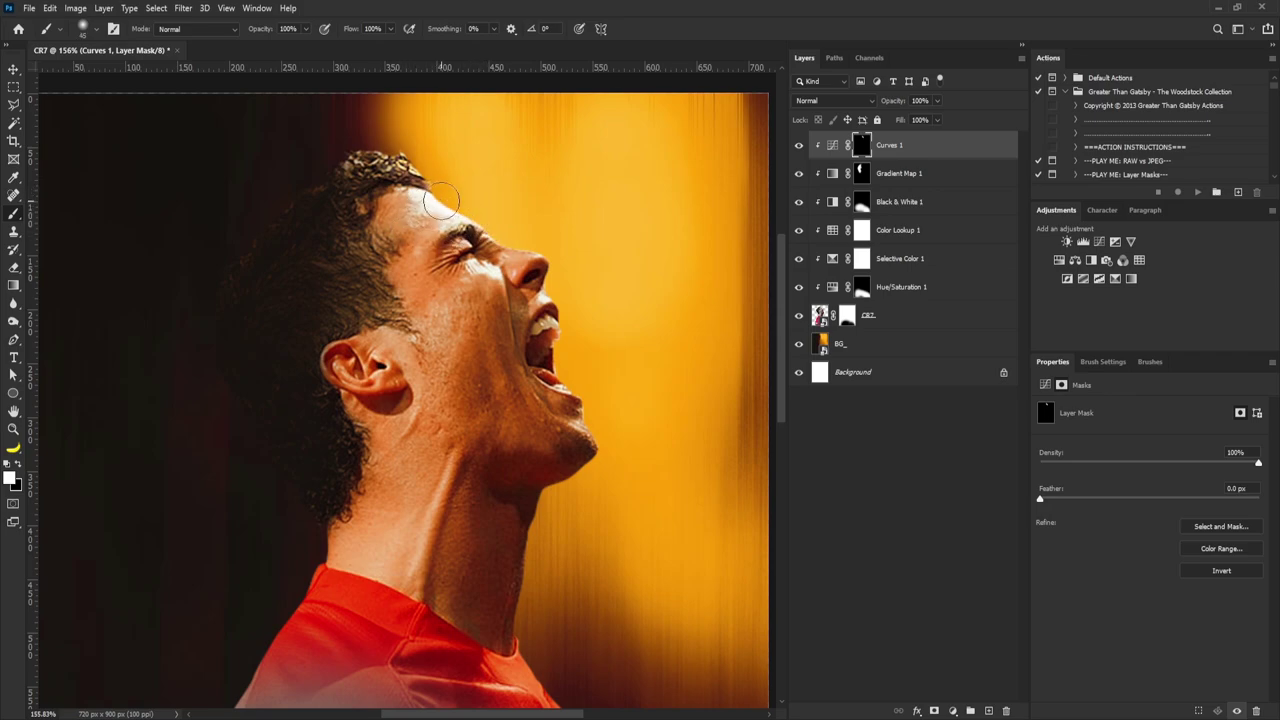
drag(441, 201, 415, 207)
Step: Paint white on the Curves mask along the nose, mouth and chin edges with 15 to 25 px brushes
key(bracketleft)
key(bracketleft)
key(bracketleft)
key(bracketleft)
drag(508, 236, 519, 238)
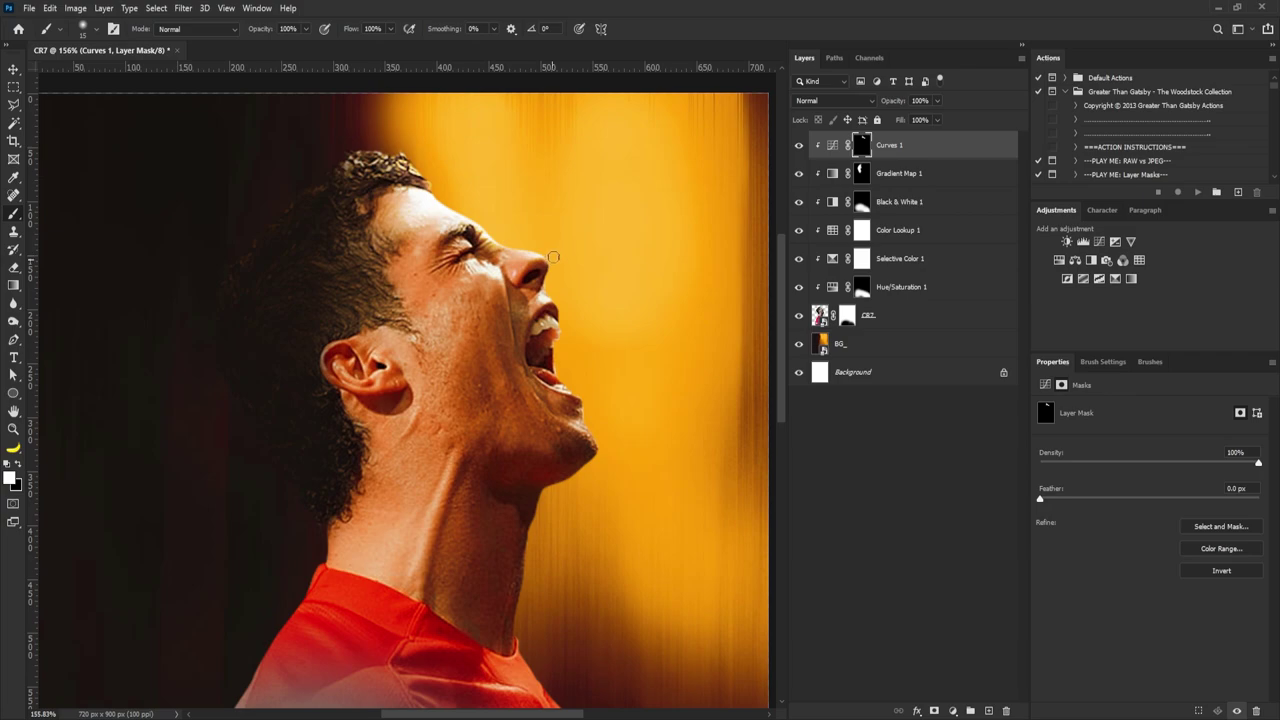
mouse_move(563, 300)
mouse_down()
mouse_move(560, 338)
mouse_move(610, 451)
mouse_move(583, 408)
mouse_up()
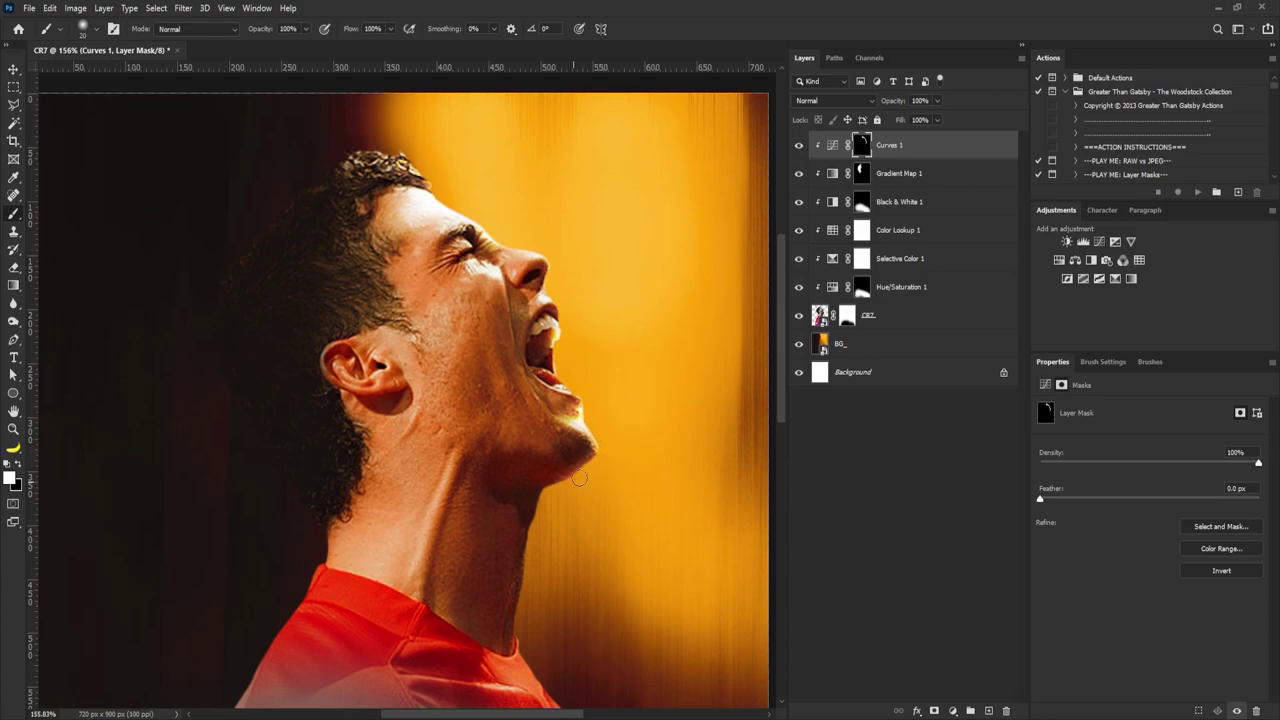
key(bracketright)
key(bracketright)
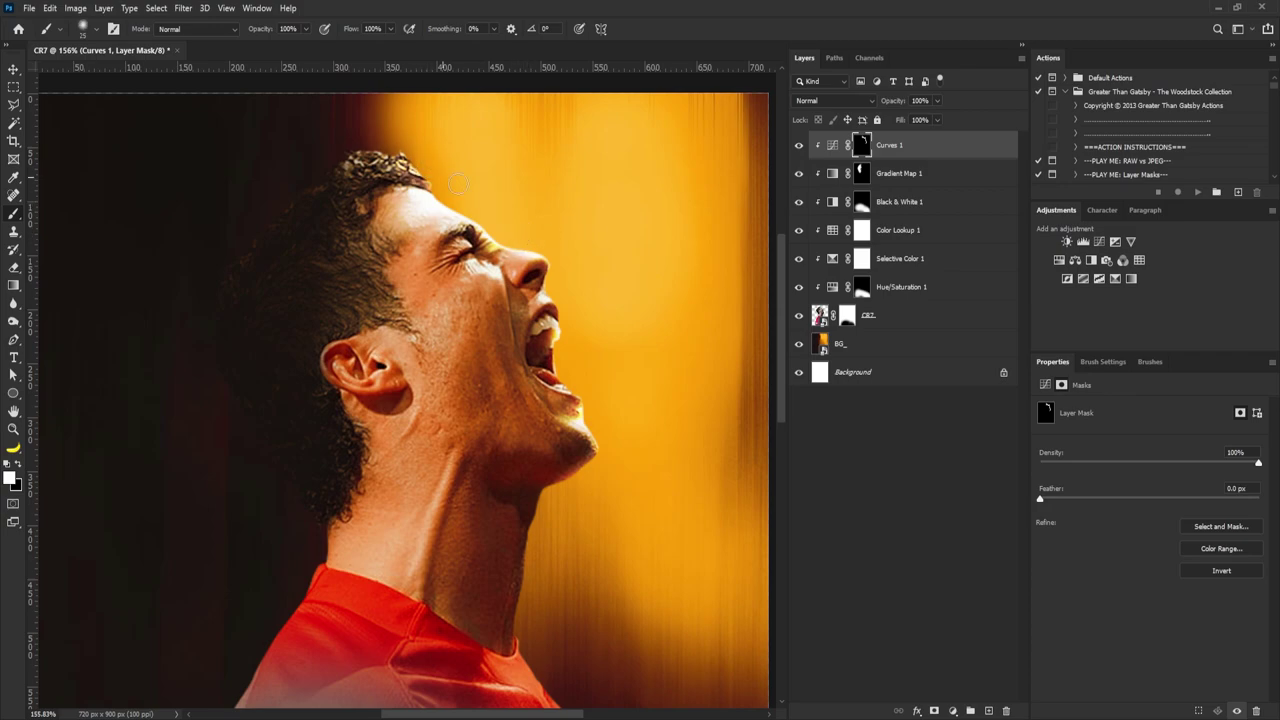
scroll(540, 276, down, 5)
scroll(515, 262, up, 5)
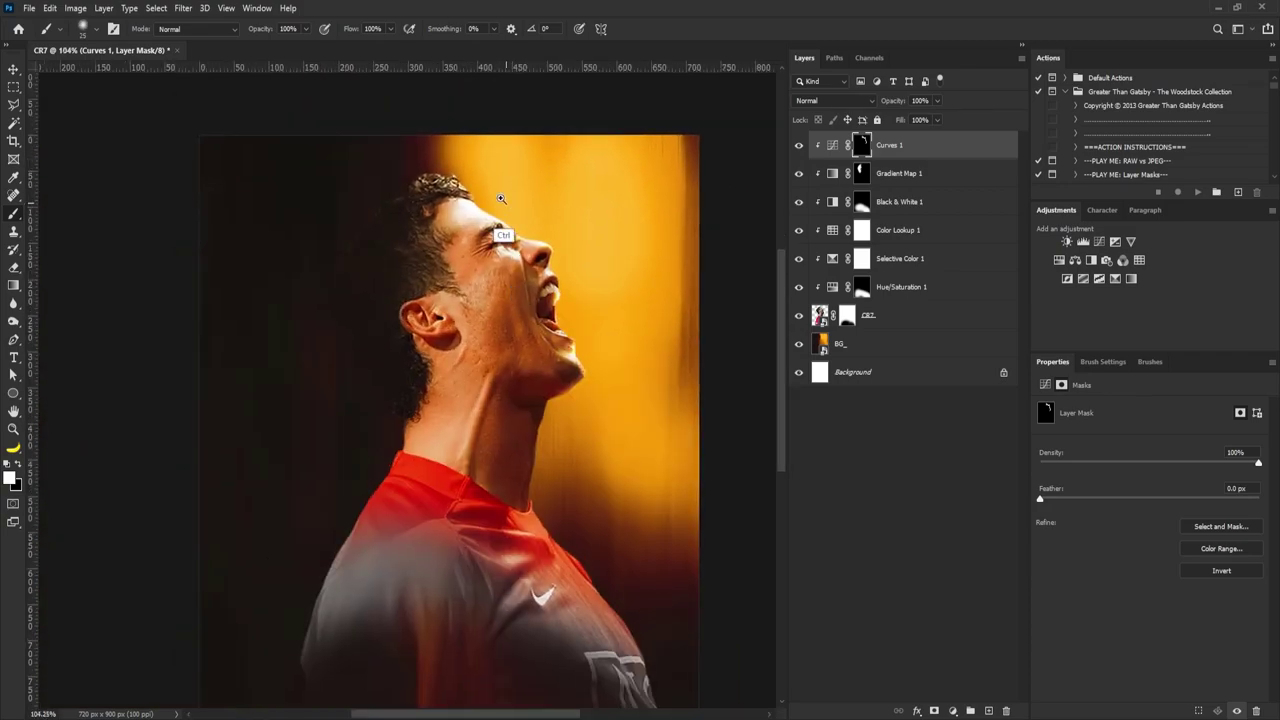
key(ctrl+0)
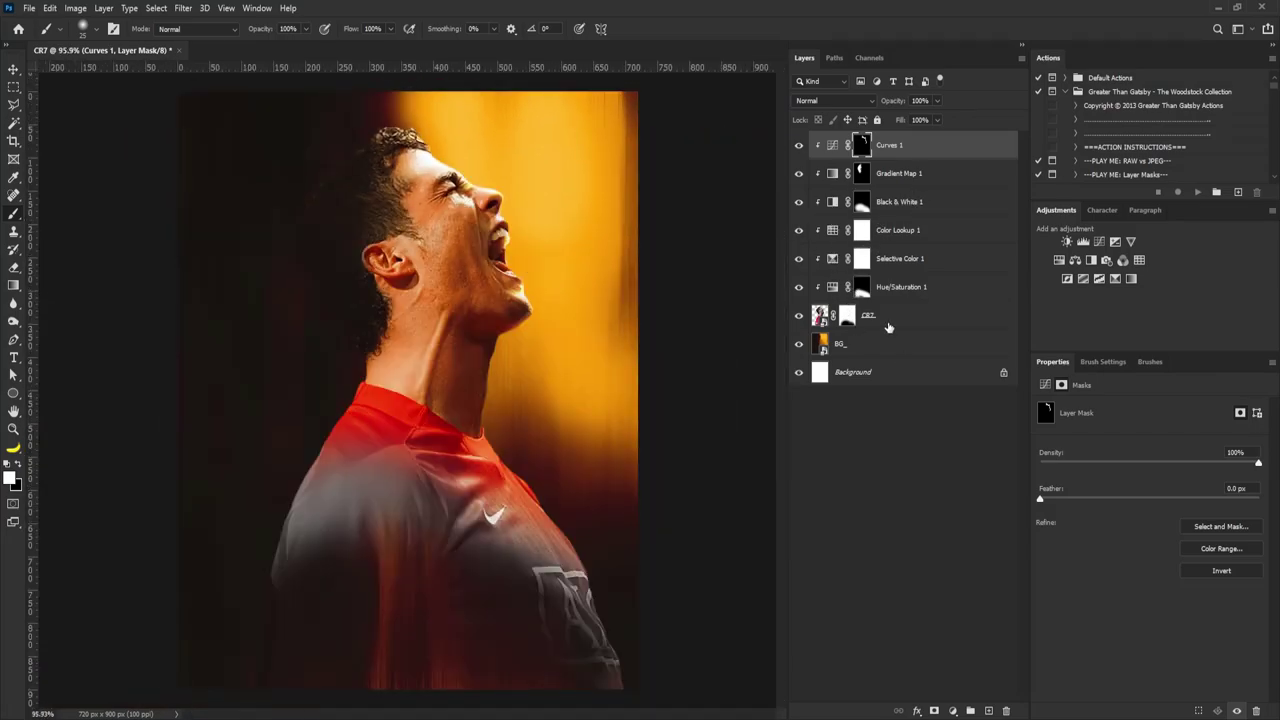
Step: Add a new layer named Light_BG directly above the BG_ background layer
click(897, 345)
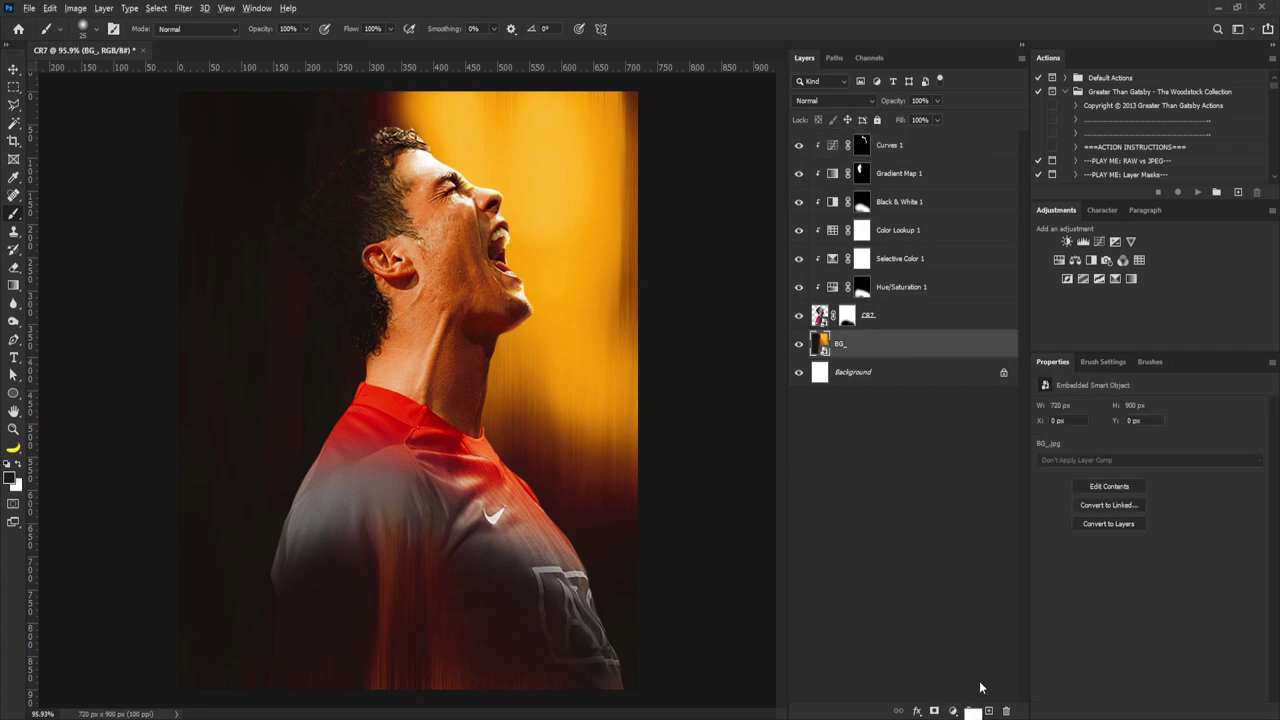
alt+click(988, 711)
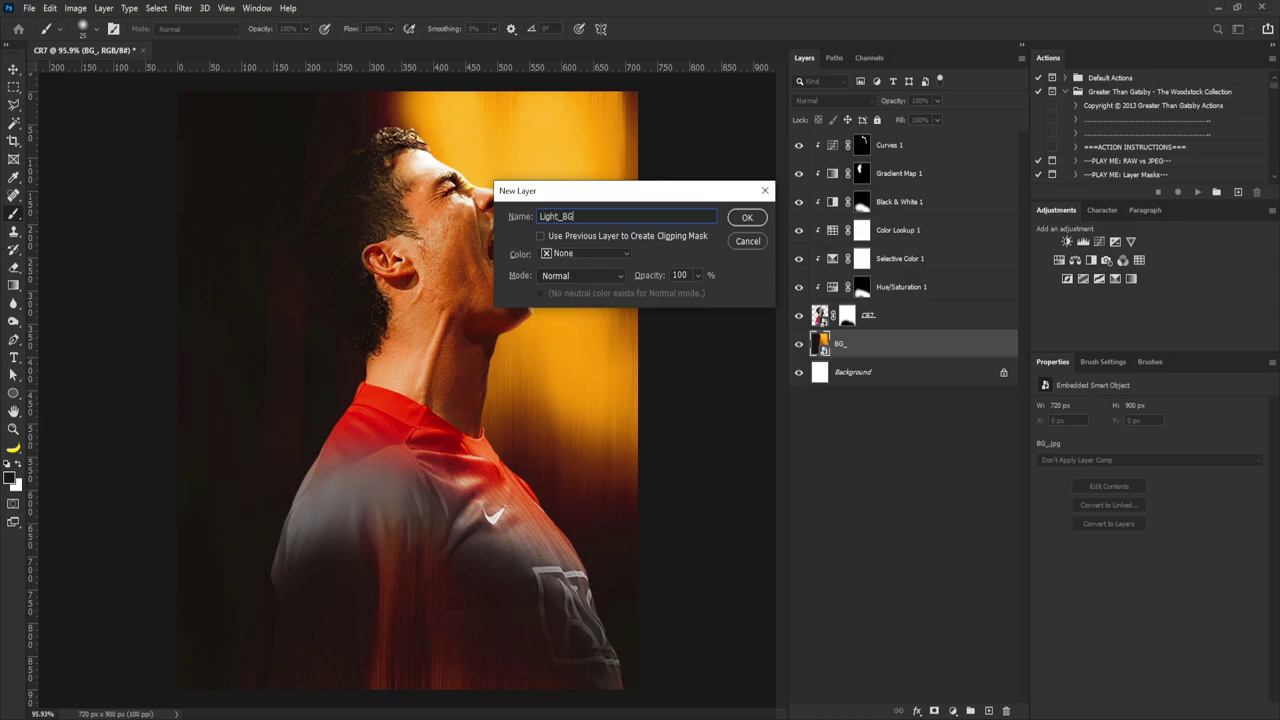
text(Light_BG)
key(Return)
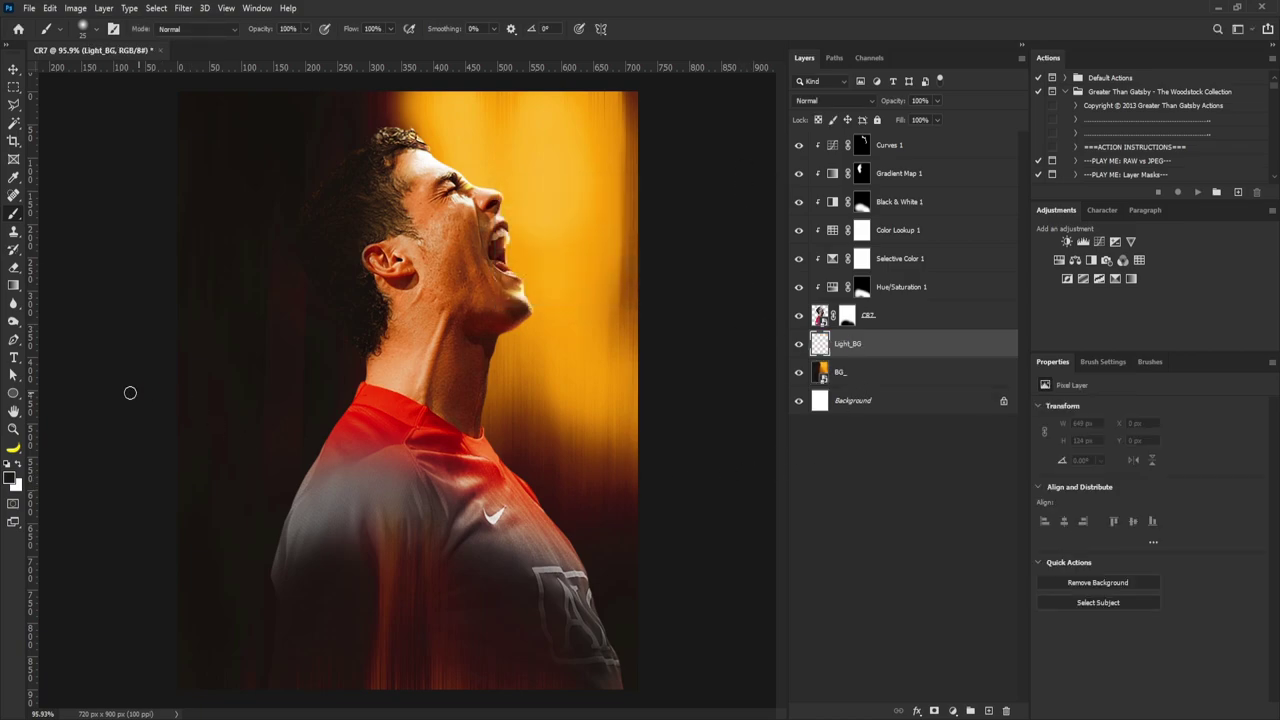
Step: Set the foreground colour to pale cream #fff0d1, starting from a yellow-orange sampled from the background
click(12, 481)
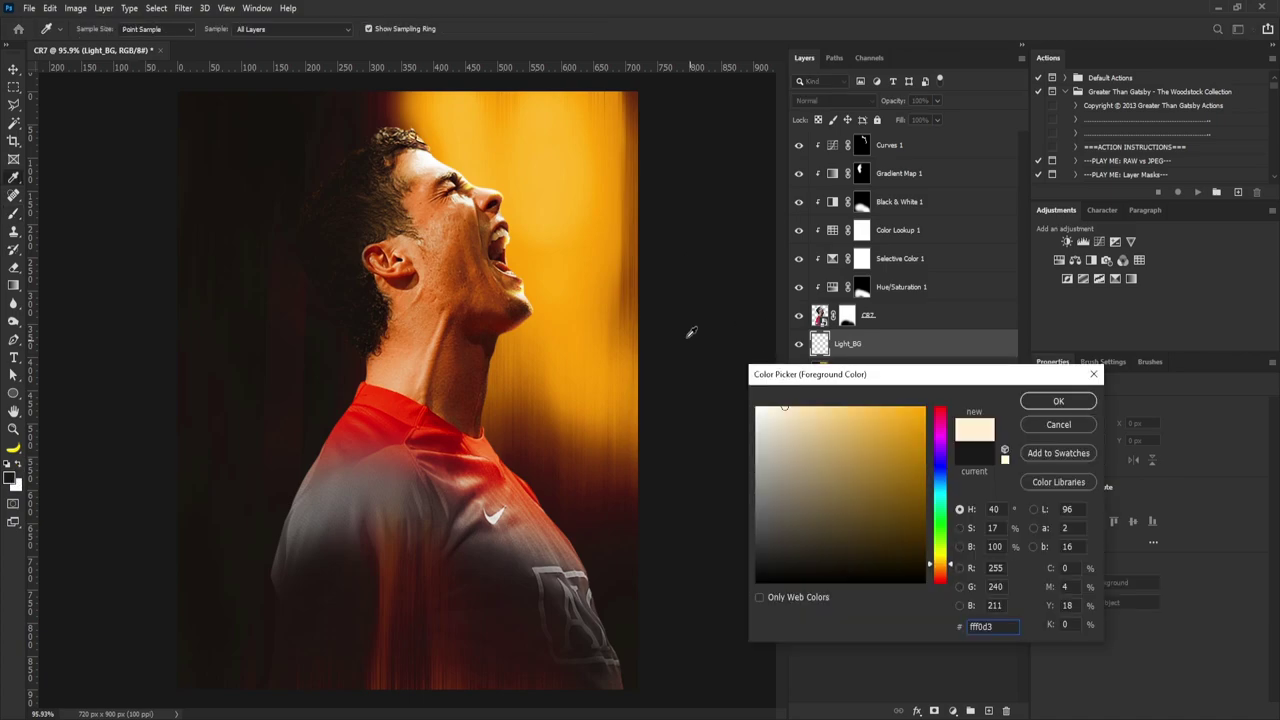
click(521, 136)
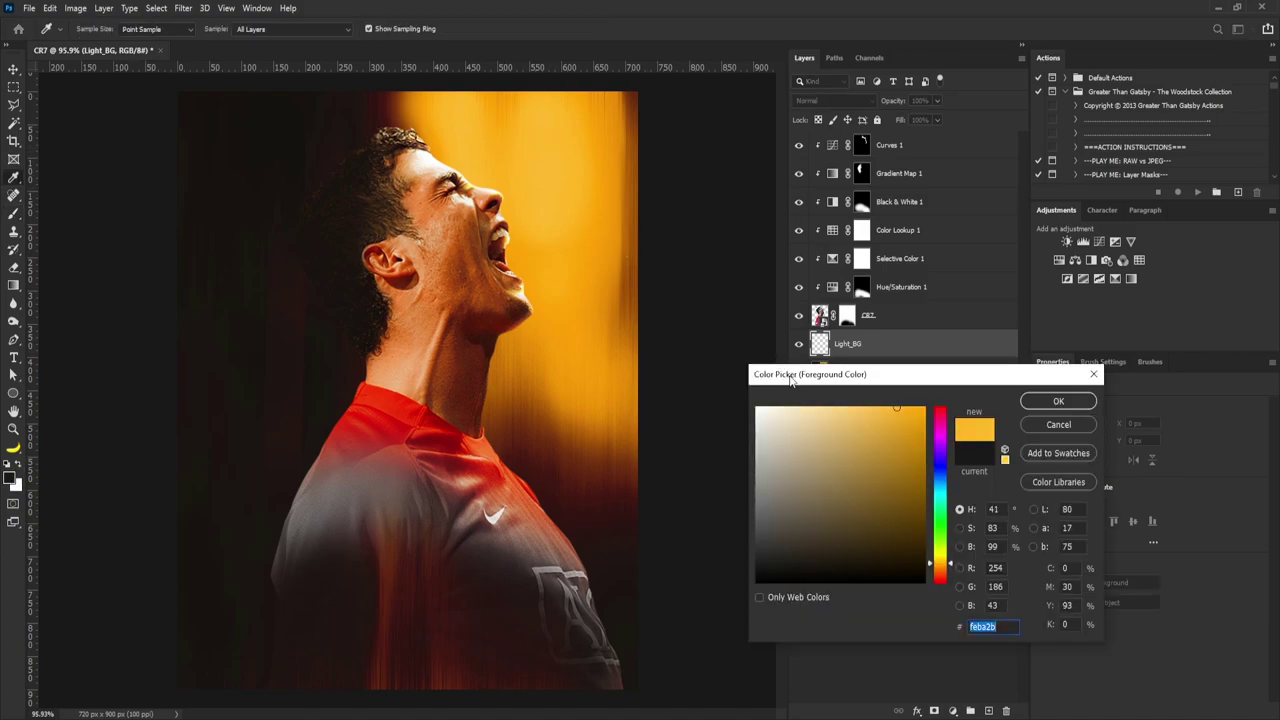
mouse_move(806, 410)
mouse_down()
mouse_move(805, 386)
mouse_move(785, 376)
mouse_up()
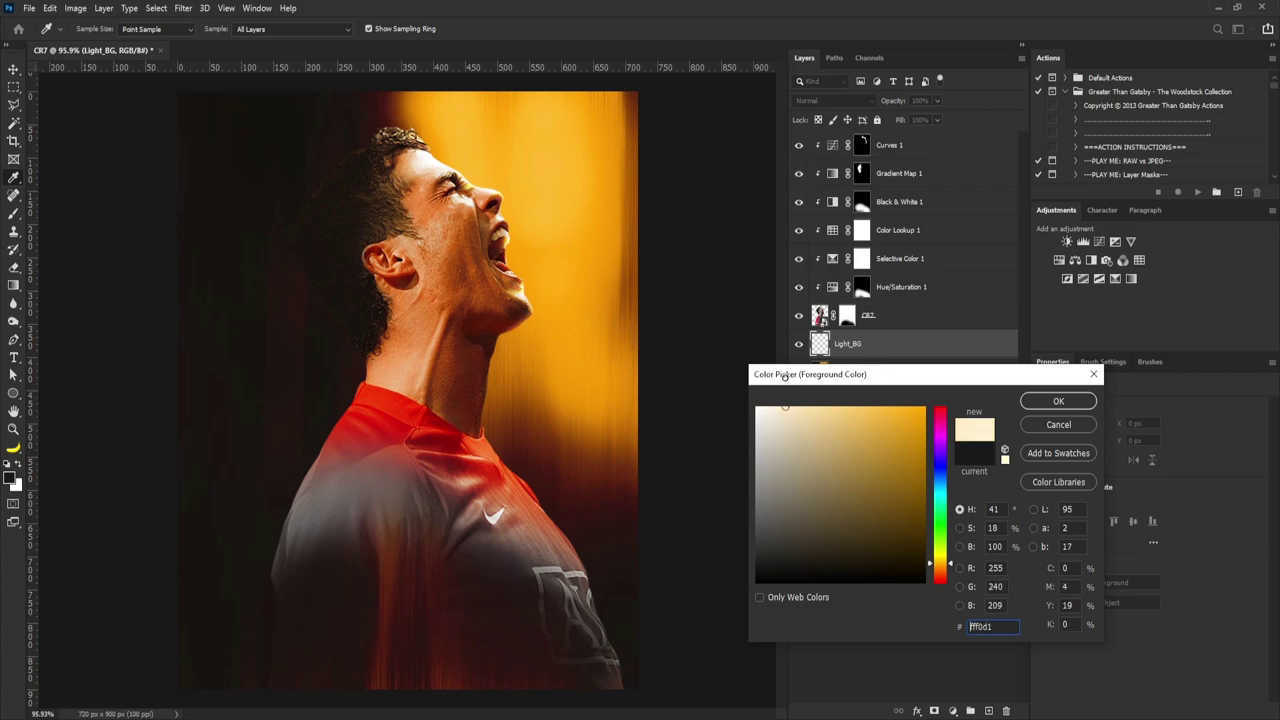
click(1048, 403)
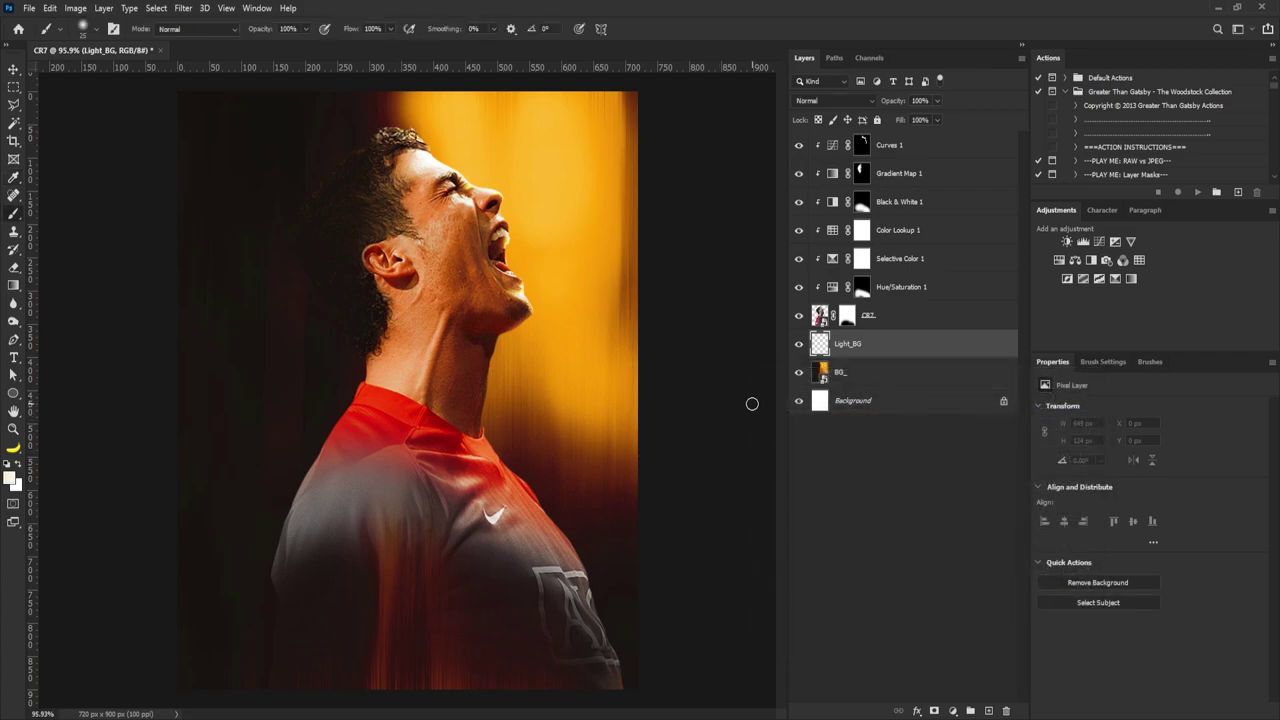
Step: Paint cream light on Light_BG over the upper background beside the player's head with a 250 px soft brush
key(bracketright)
key(bracketright)
key(bracketright)
key(bracketright)
key(bracketright)
key(bracketright)
key(bracketright)
key(bracketright)
key(bracketright)
key(bracketright)
key(bracketright)
key(bracketright)
key(bracketright)
key(bracketright)
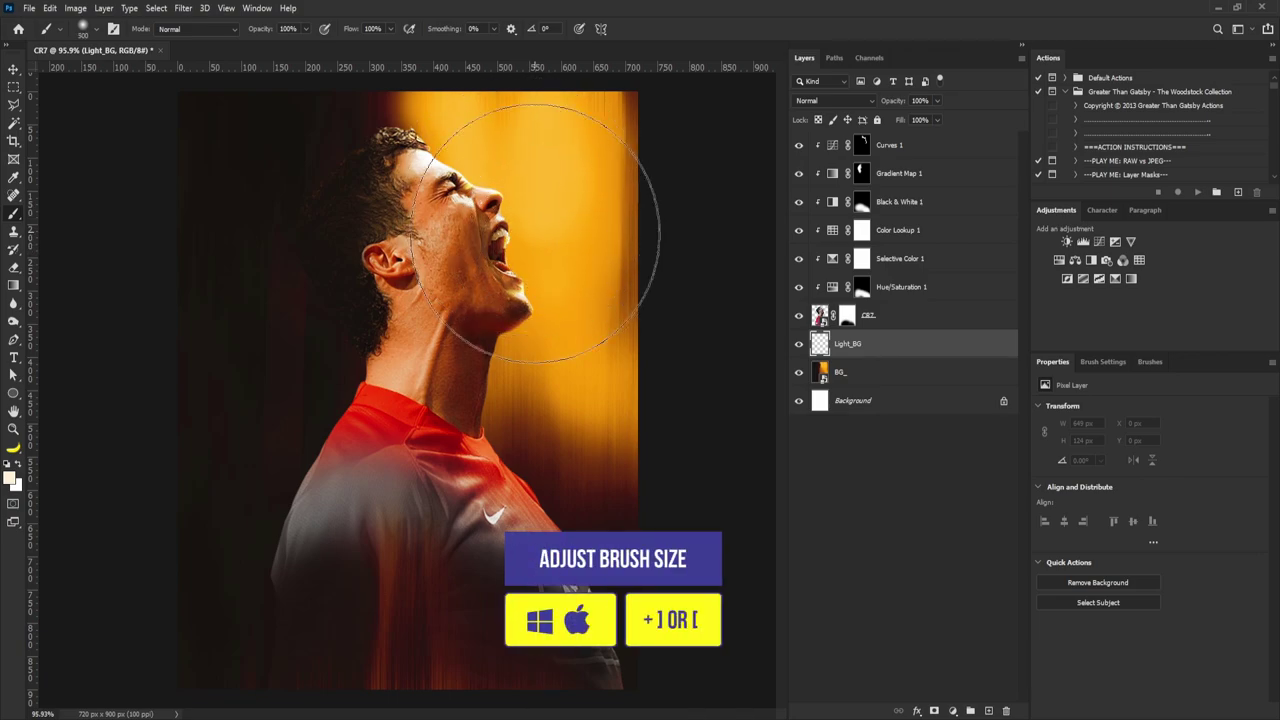
drag(524, 239, 501, 237)
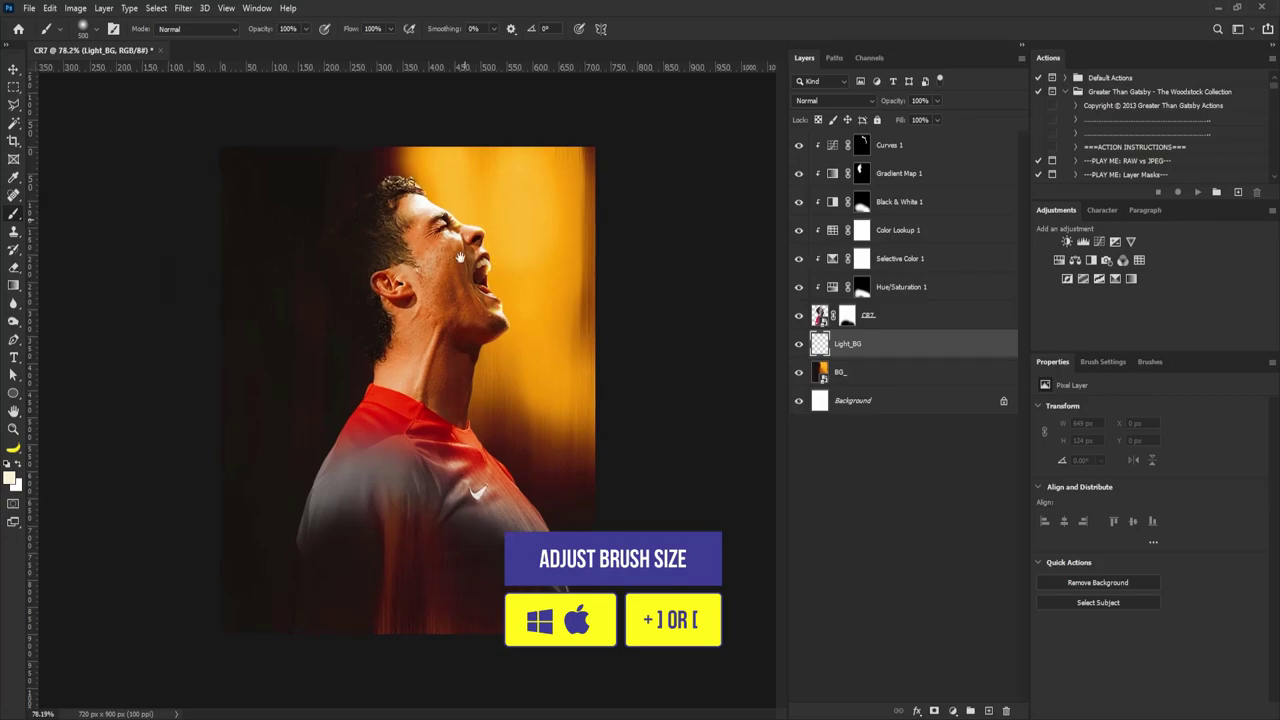
key(bracketleft)
key(bracketleft)
key(bracketleft)
key(bracketleft)
key(bracketleft)
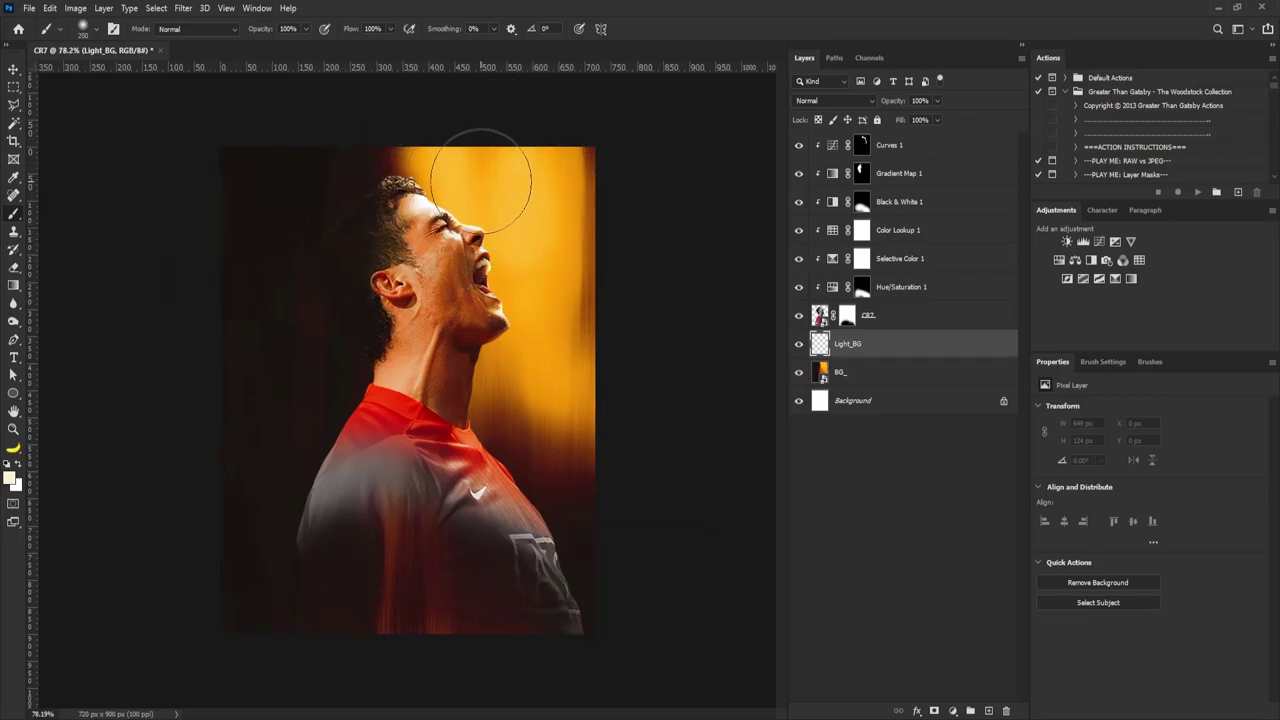
click(458, 144)
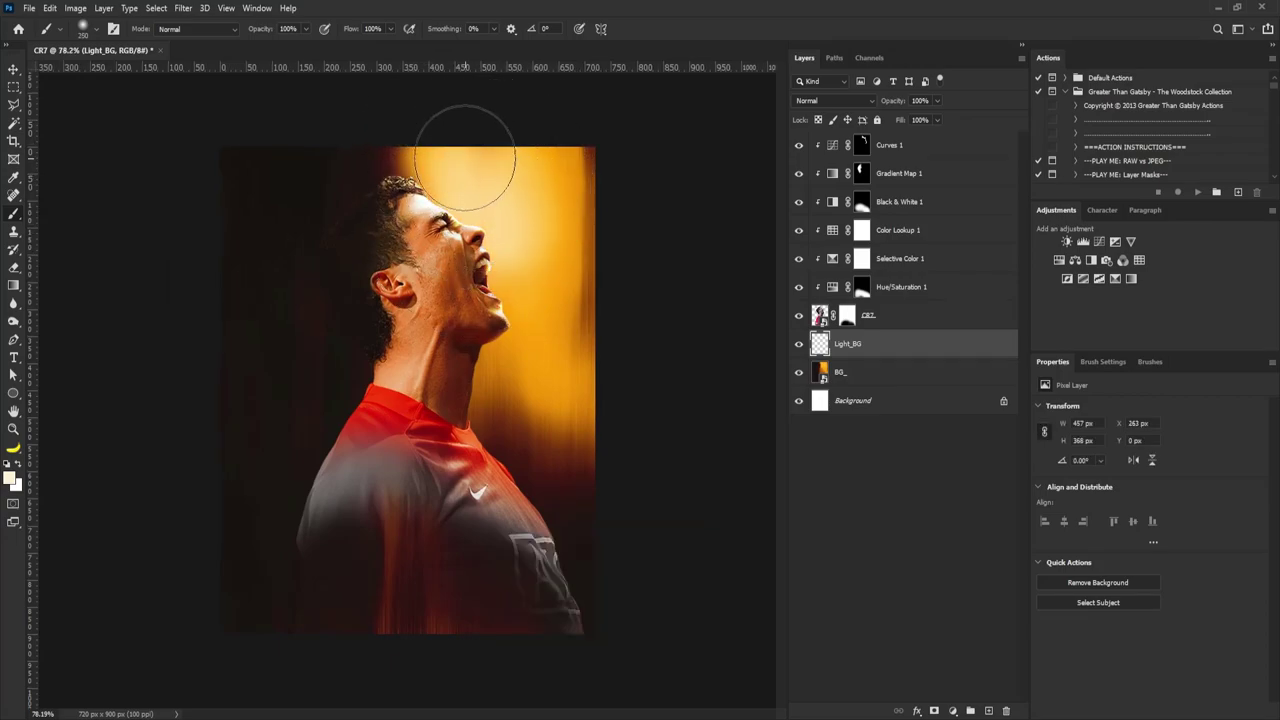
drag(458, 147, 486, 194)
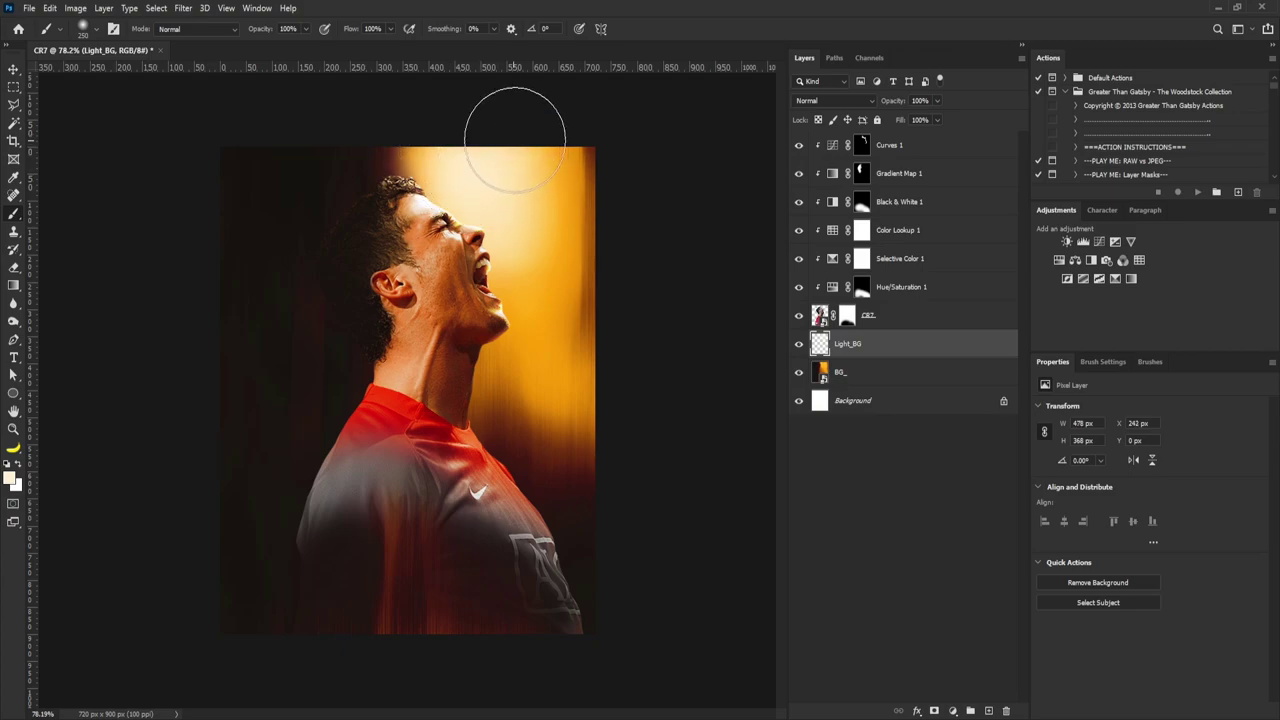
drag(514, 129, 529, 129)
Step: Extend the cream light down the background in front of the player's face, adjusting the soft brush's size
key(bracketleft)
key(bracketleft)
key(bracketleft)
key(bracketleft)
key(bracketright)
key(bracketright)
key(bracketright)
key(bracketright)
mouse_move(486, 194)
mouse_down()
mouse_move(537, 366)
mouse_move(521, 205)
mouse_move(533, 210)
mouse_move(483, 182)
mouse_move(551, 328)
mouse_move(556, 274)
mouse_up()
key(bracketleft)
key(bracketleft)
key(bracketleft)
key(bracketright)
Step: Move the Light_BG glow up about 40 px
scroll(480, 250, up, 3)
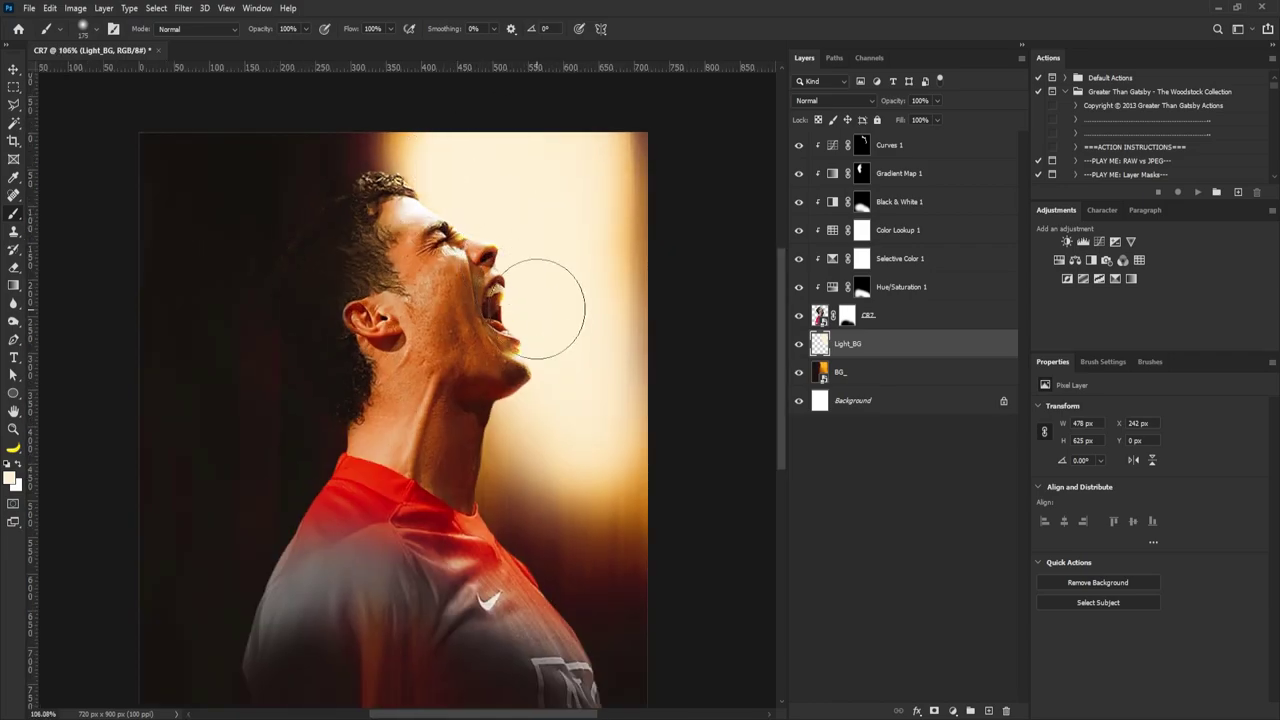
key(v)
drag(562, 354, 560, 318)
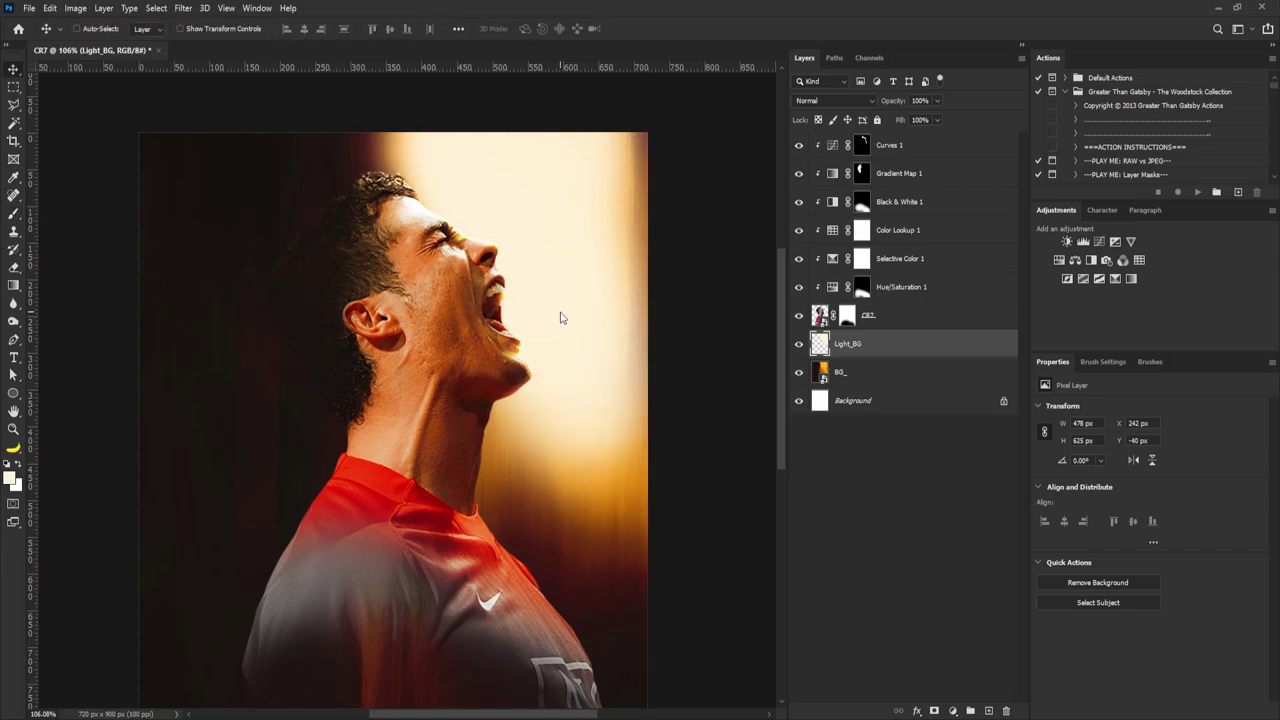
Step: Set the foreground colour to white and paint the glow's core beside the face with a 175 px soft brush
click(13, 478)
drag(782, 408, 757, 407)
click(1052, 407)
key(b)
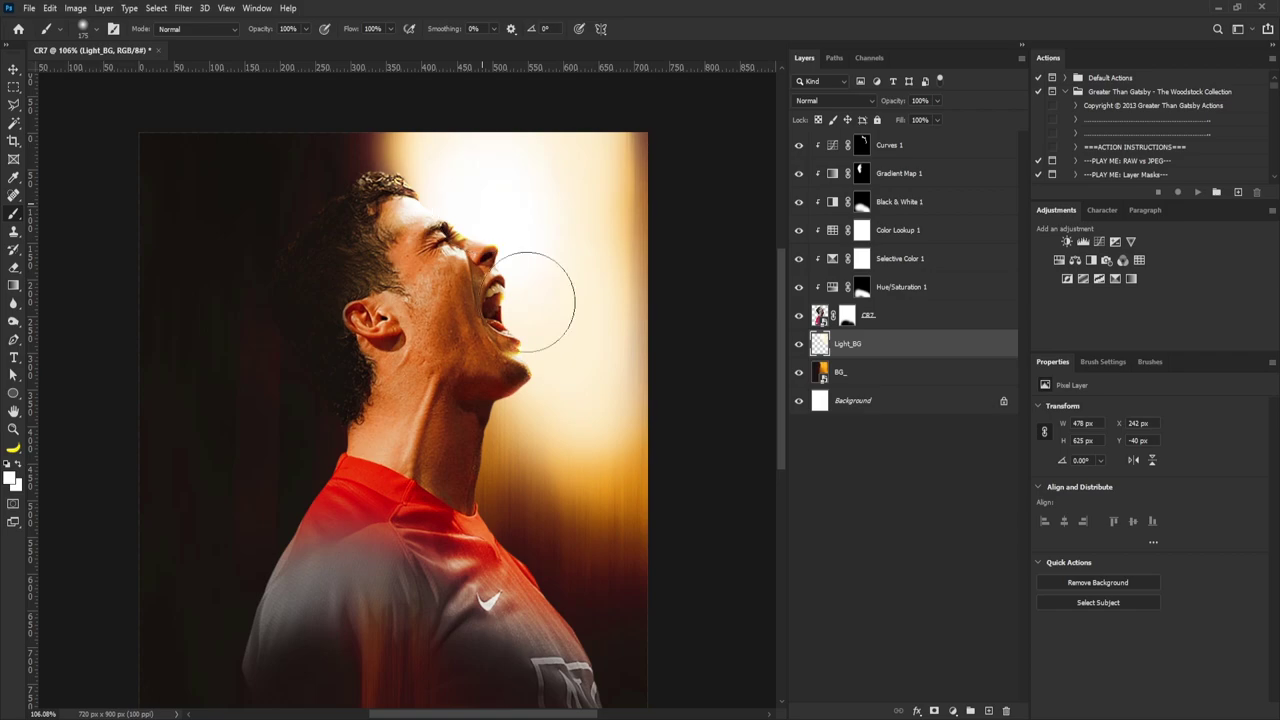
mouse_move(486, 163)
mouse_down()
mouse_move(460, 226)
mouse_move(477, 238)
mouse_up()
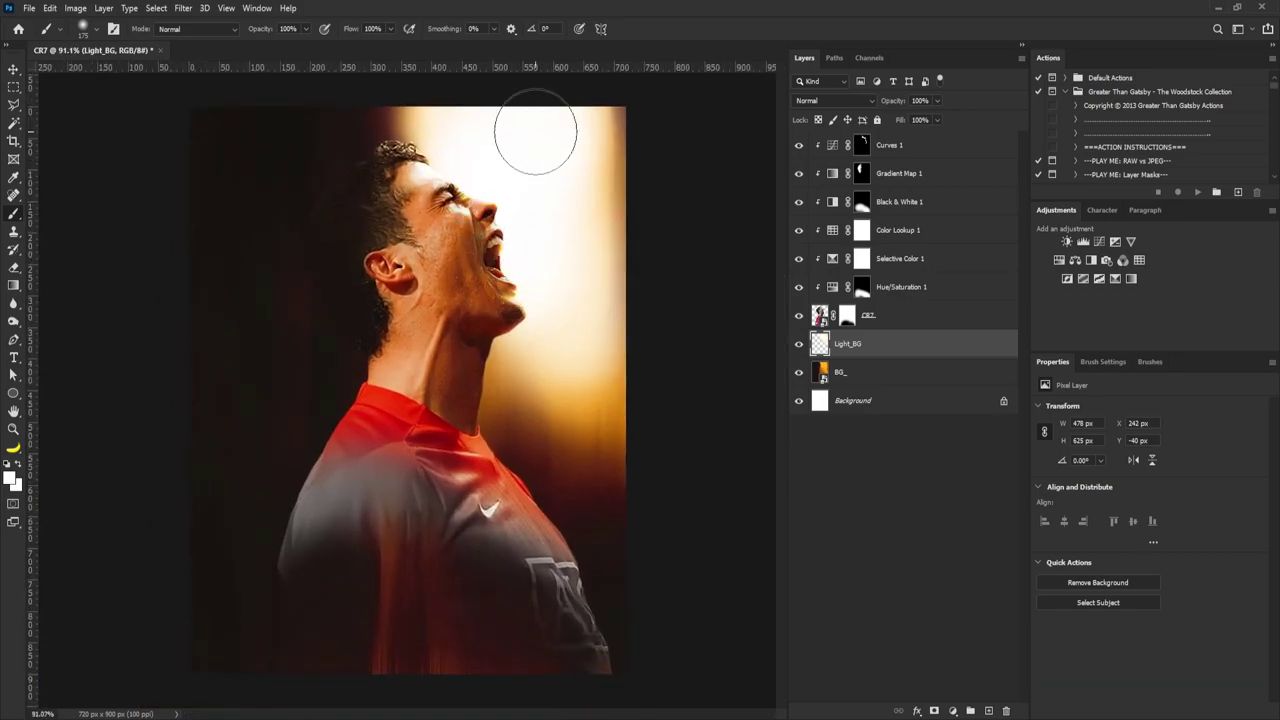
Step: Paint white on the Curves 1 mask around the forehead and nose to strengthen the light on the face's edge
click(912, 148)
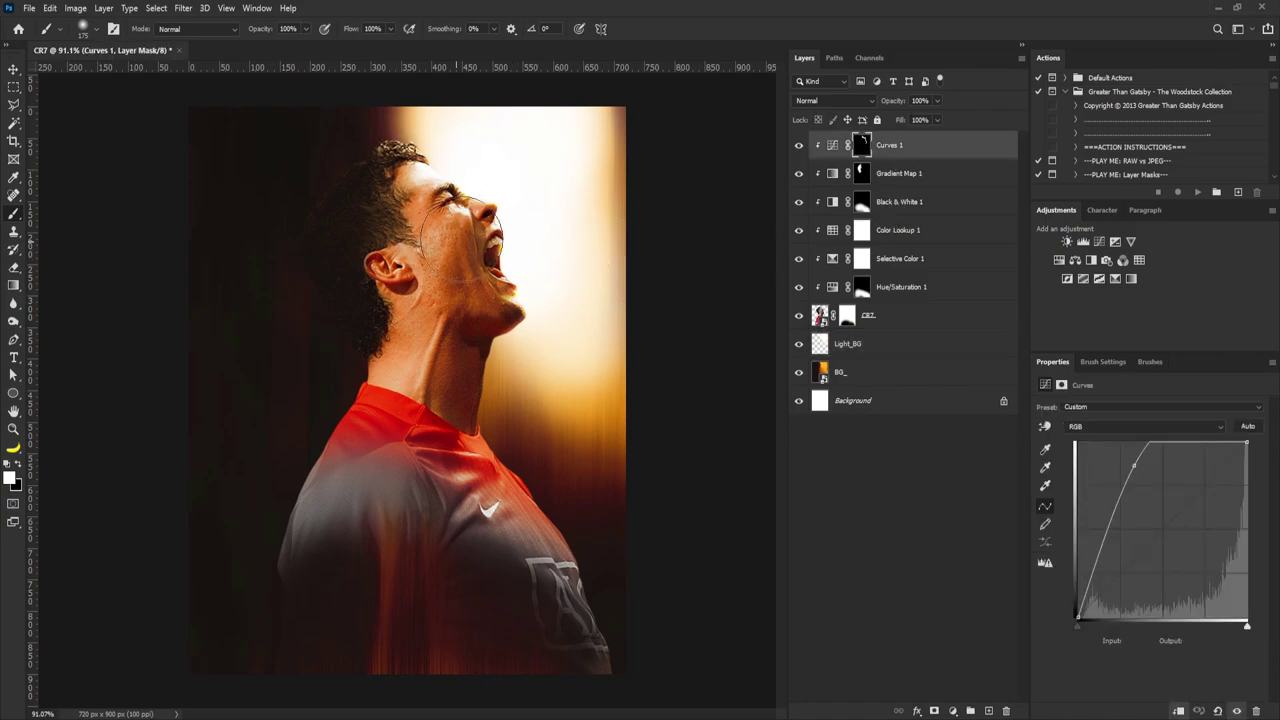
drag(467, 196, 478, 222)
drag(473, 163, 458, 243)
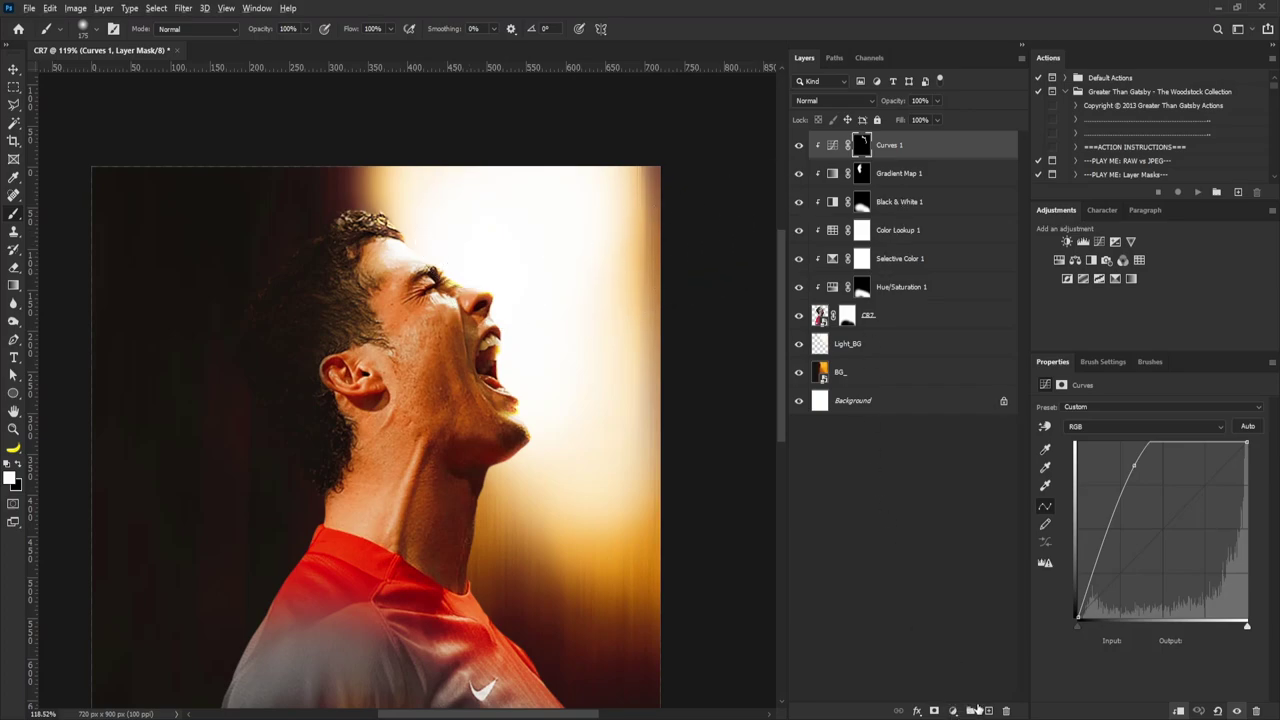
Step: Add a new top layer named Light in Color Dodge mode, filled with the neutral black
alt+click(987, 711)
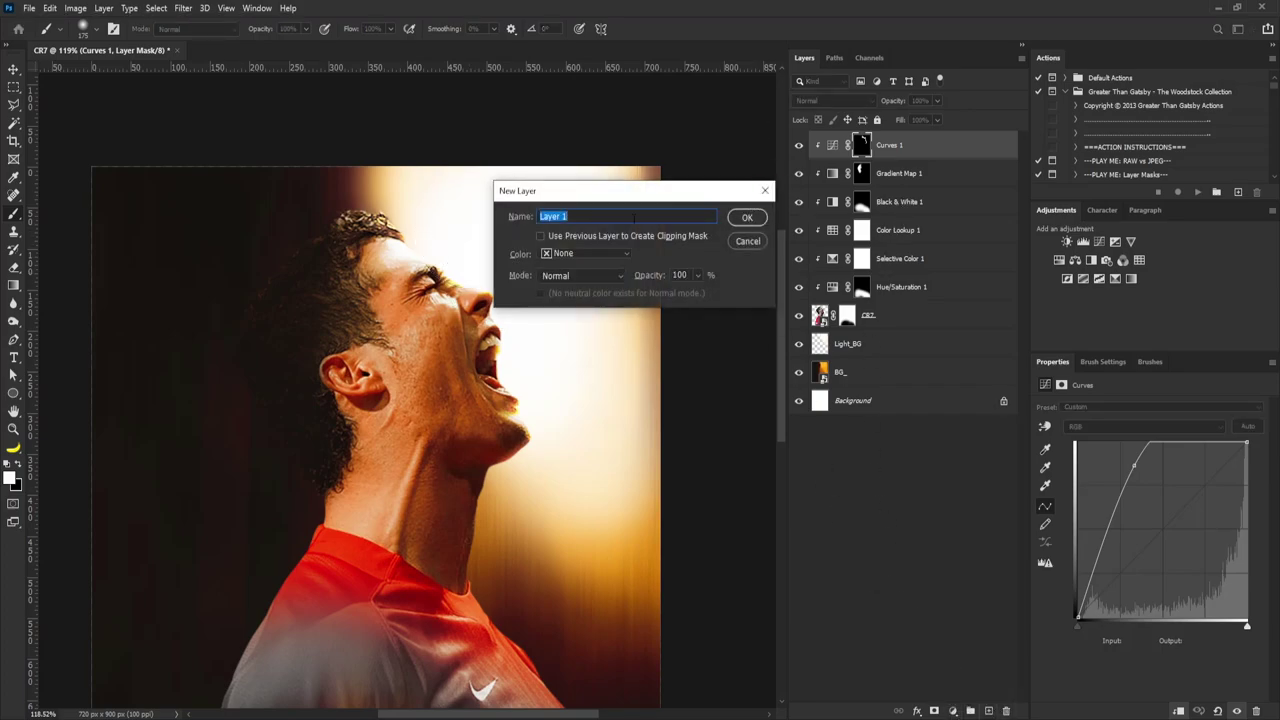
text(L)
click(600, 254)
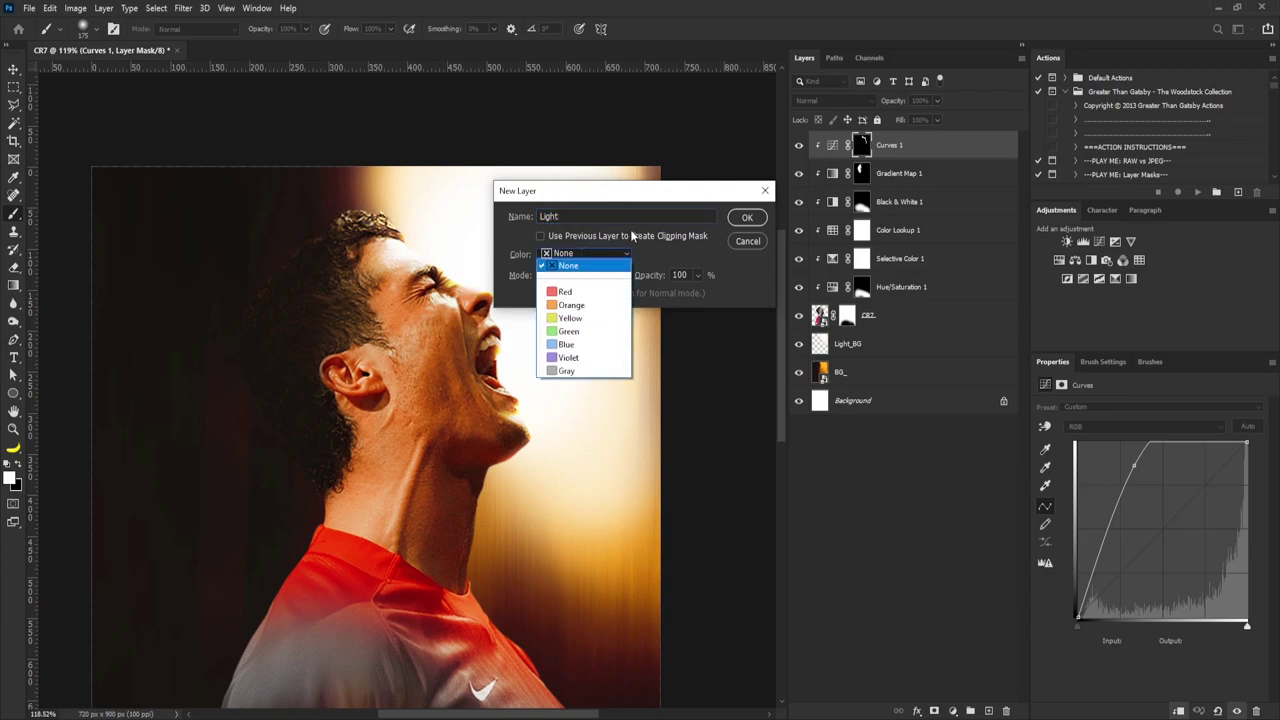
click(648, 258)
click(591, 280)
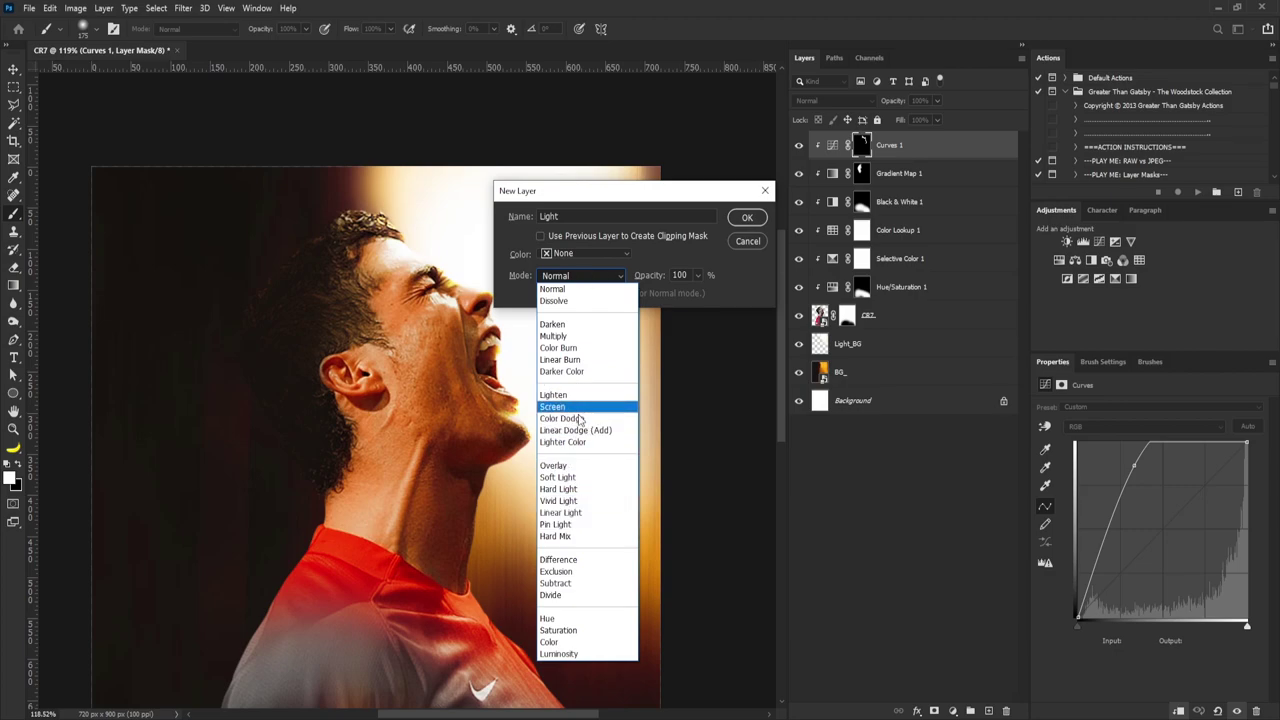
click(580, 405)
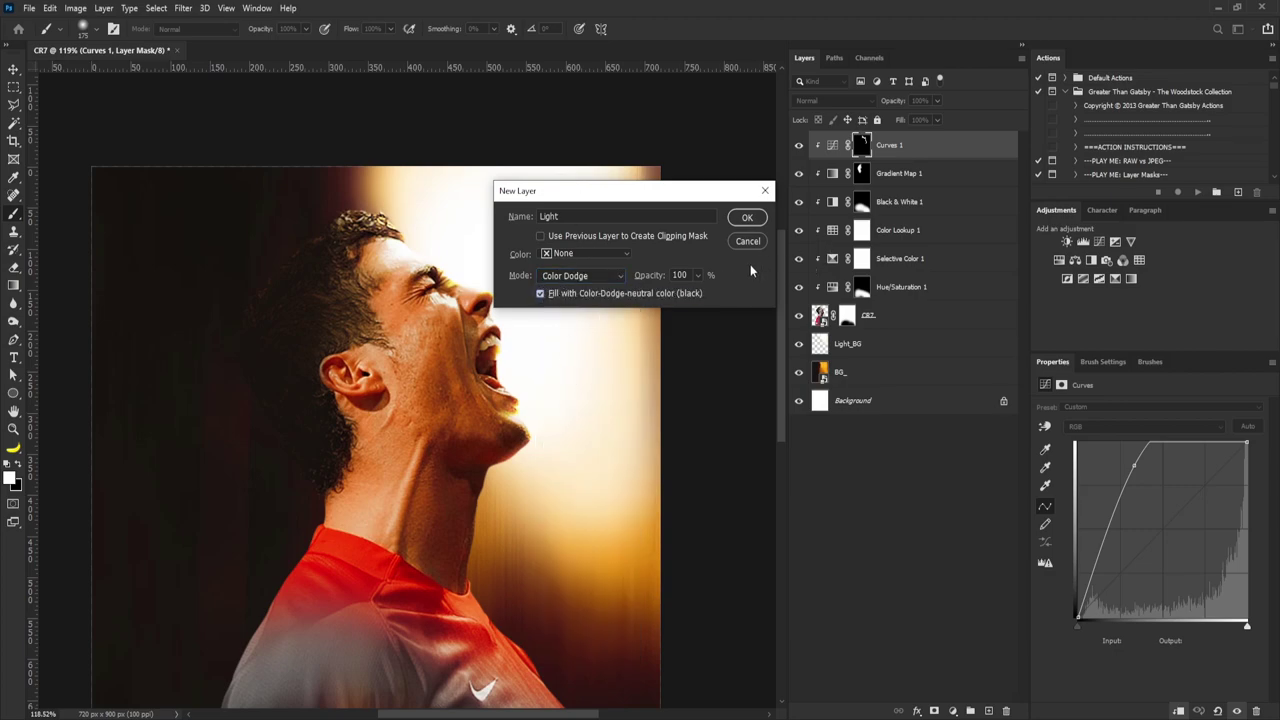
click(747, 220)
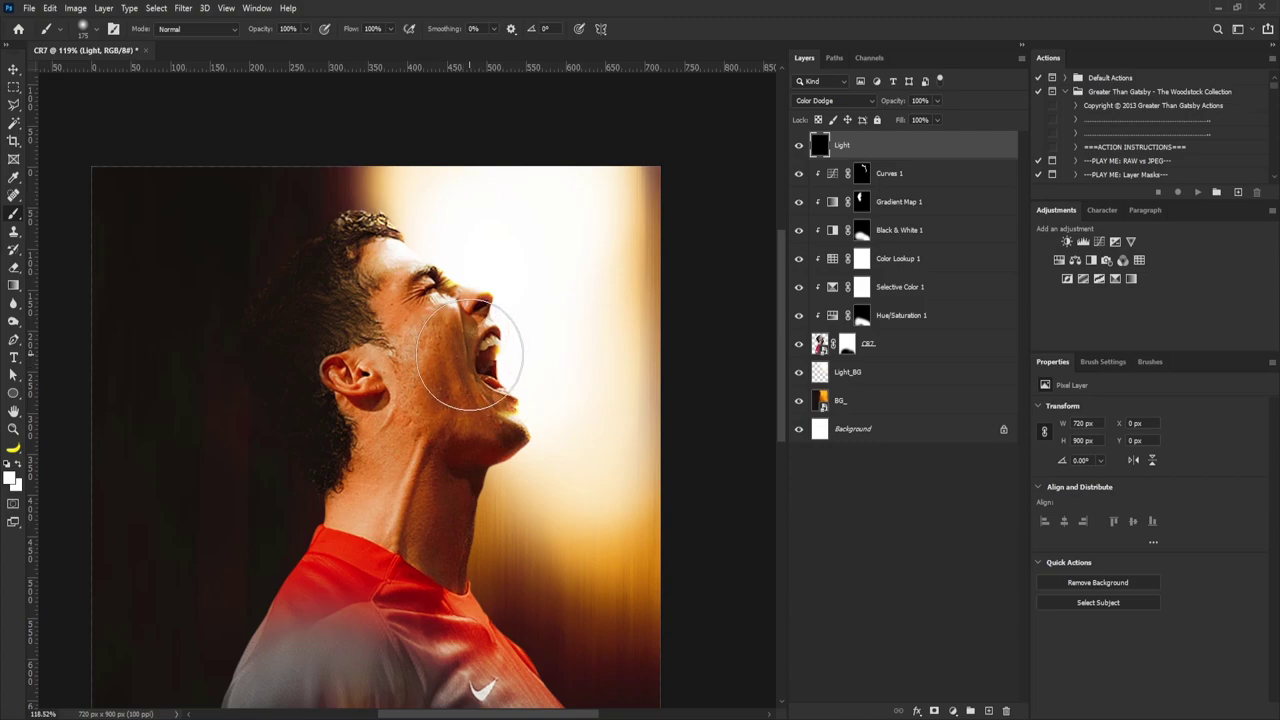
Step: Sample a light orange from the background as the paint colour and clip the Light layer to the player
key(alt)
mouse_move(648, 568)
mouse_down()
mouse_move(646, 555)
mouse_move(590, 545)
mouse_move(547, 513)
mouse_move(553, 502)
mouse_up()
scroll(450, 270, up, 3)
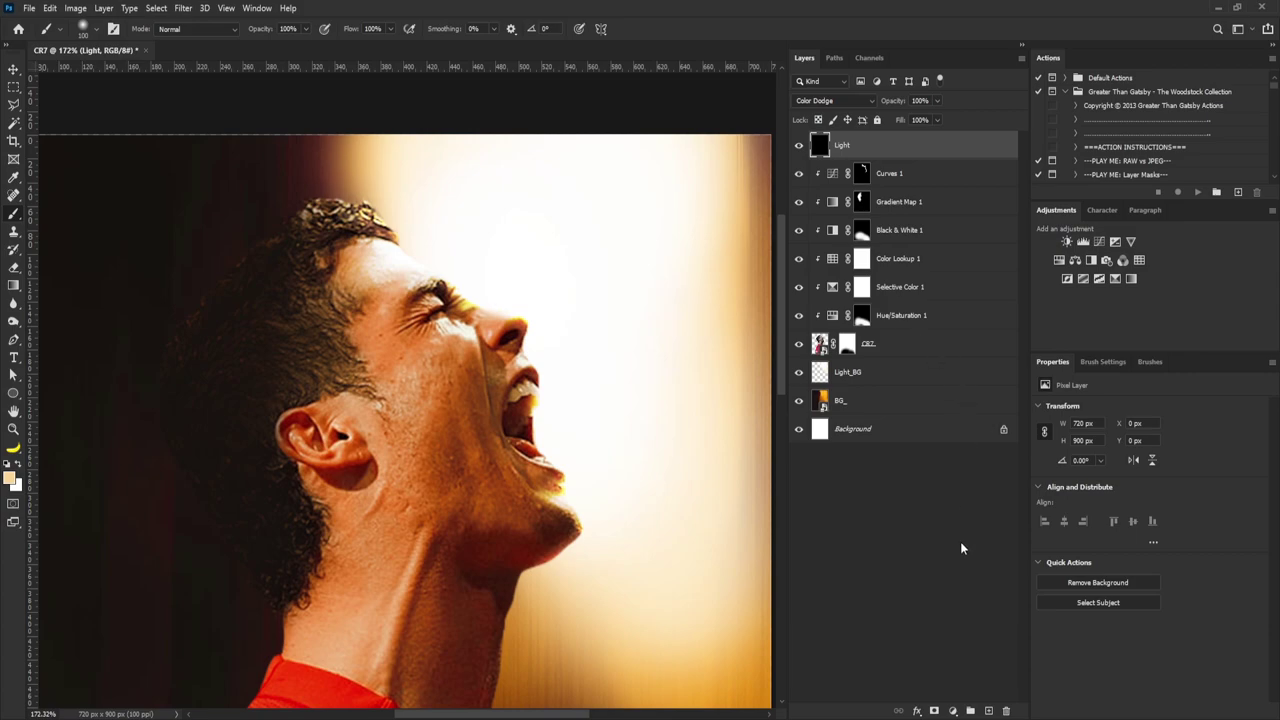
alt+click(907, 155)
Step: Paint light orange on the Light layer over the hairline and forehead with 50 and 25 px brushes, undoing the last stroke
key(bracketleft)
key(bracketleft)
key(bracketleft)
key(bracketleft)
key(bracketleft)
key(bracketleft)
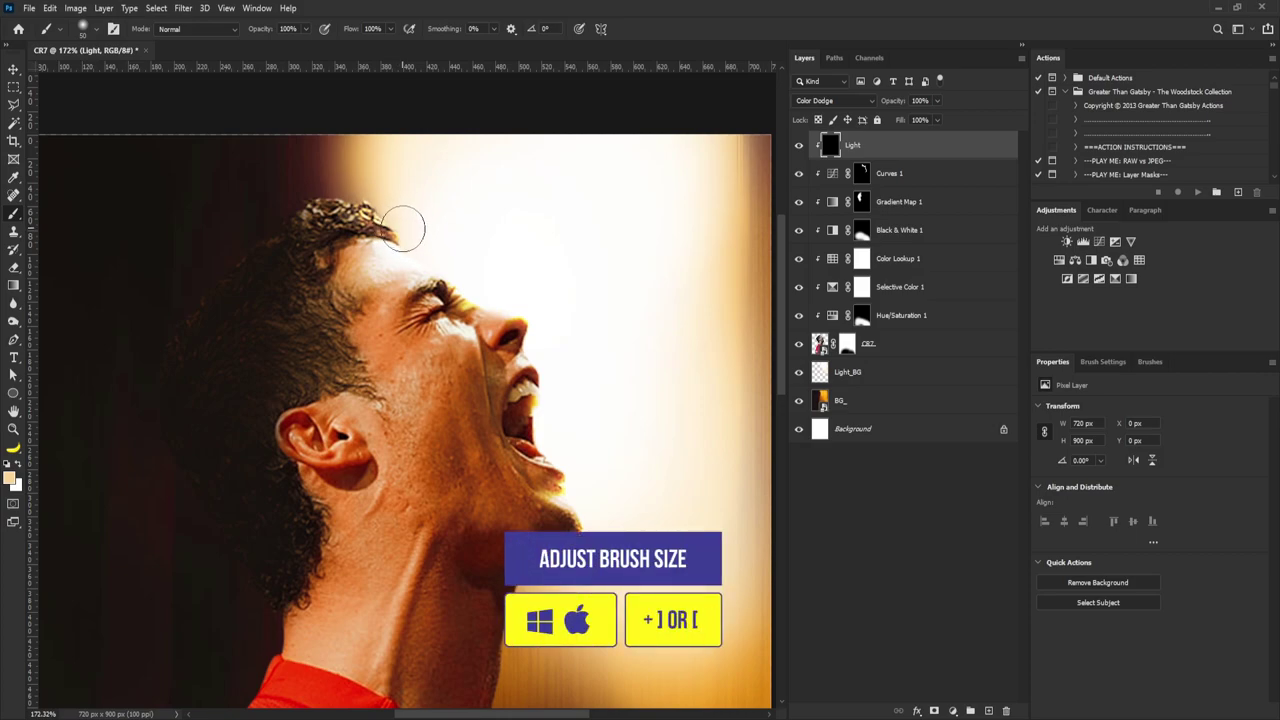
drag(408, 221, 399, 222)
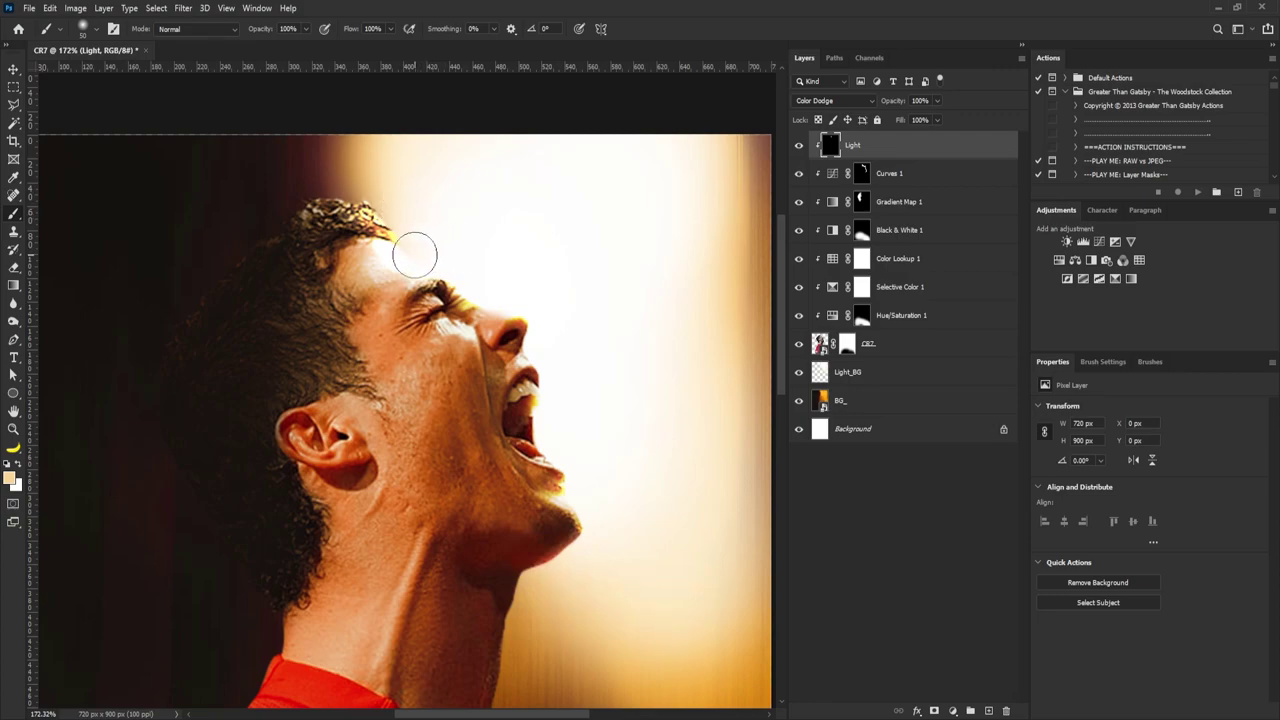
mouse_move(379, 256)
mouse_down()
mouse_move(425, 240)
mouse_move(455, 251)
mouse_move(465, 211)
mouse_move(460, 247)
mouse_move(507, 302)
mouse_up()
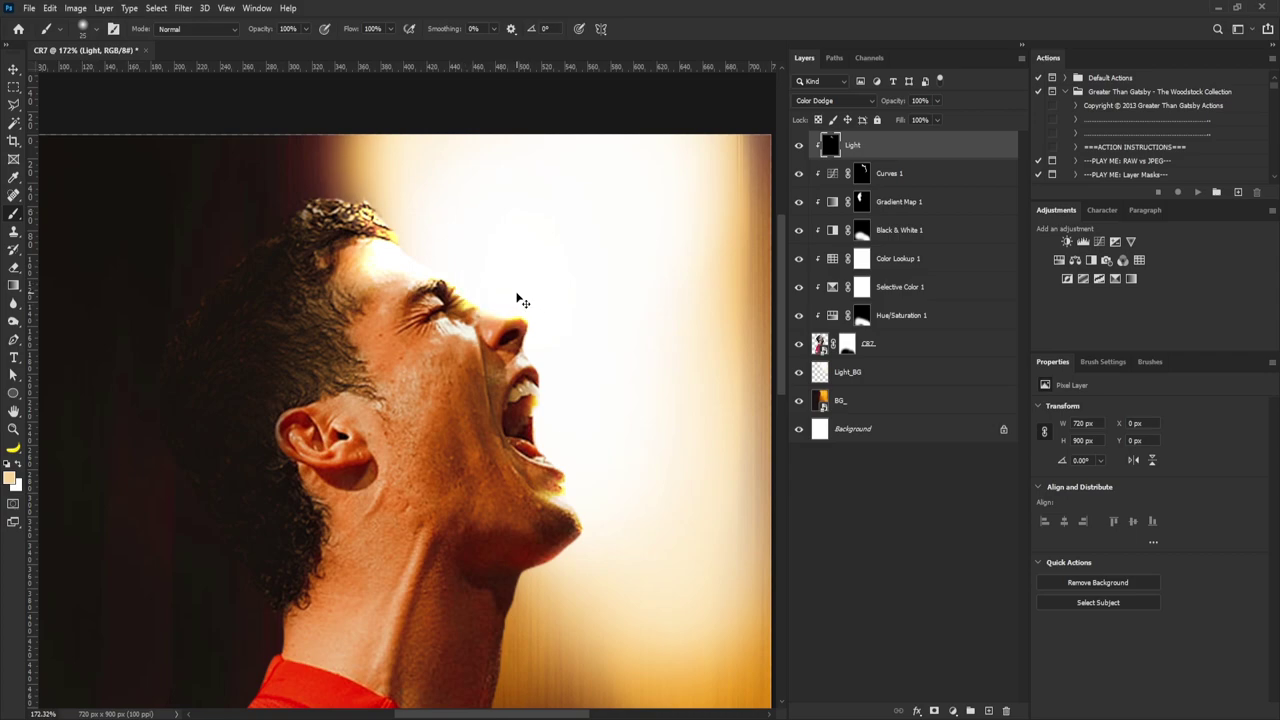
key(ctrl+z)
Step: Paint light orange on the Light layer along the lips and chin with a 25 px soft brush
drag(533, 404, 544, 400)
mouse_move(582, 495)
mouse_down()
mouse_move(556, 487)
mouse_move(557, 567)
mouse_up()
key(ctrl+0)
Step: Add a new top layer named Burn in Soft Light mode, filled with the neutral 50% gray
alt+click(988, 711)
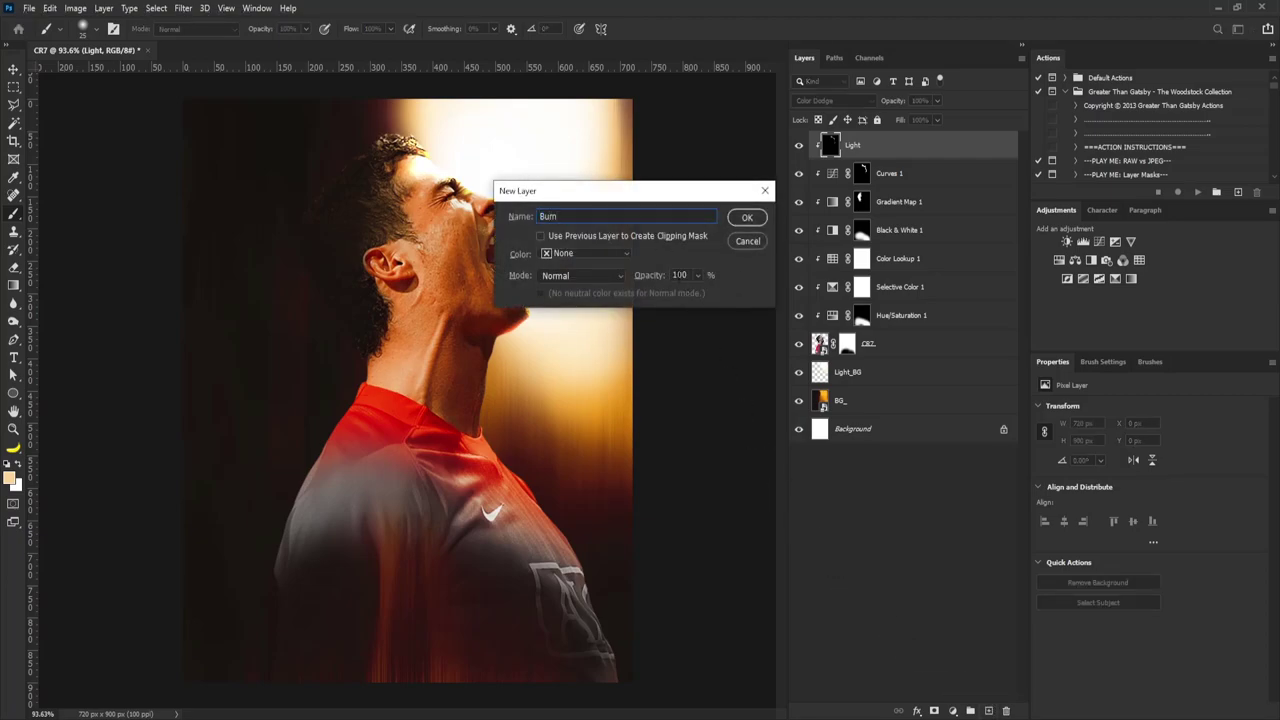
click(603, 278)
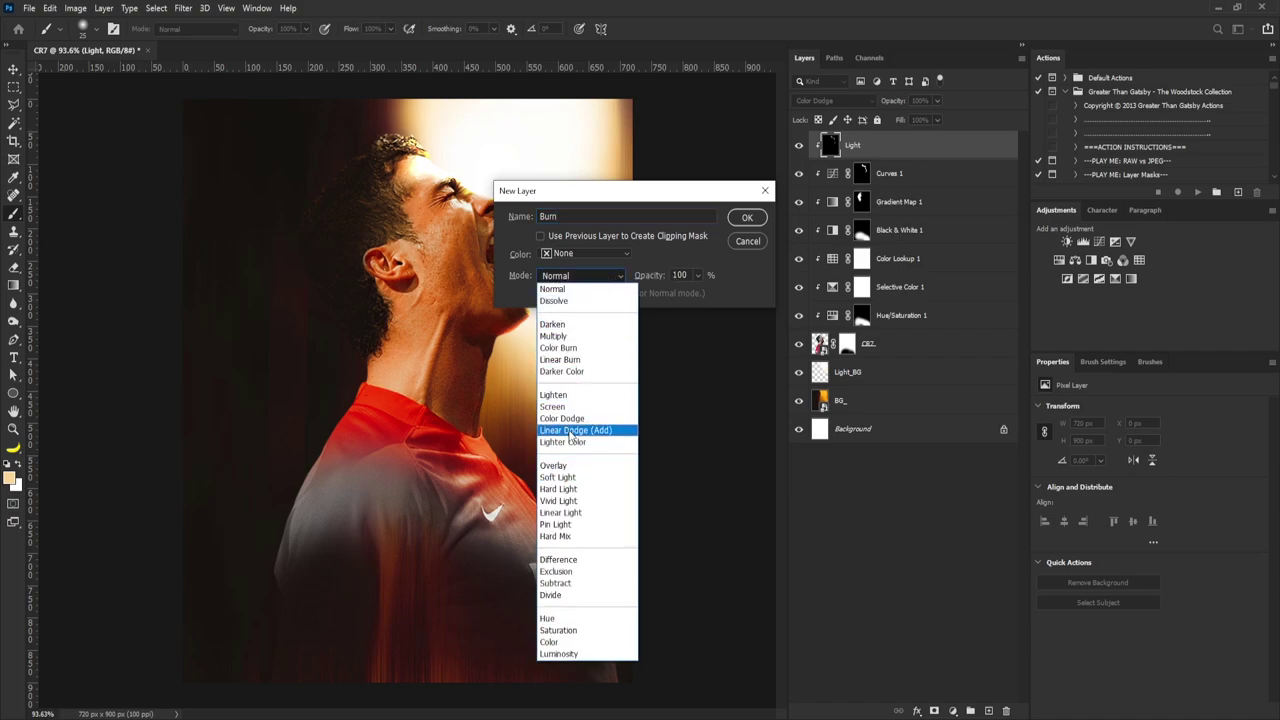
click(558, 477)
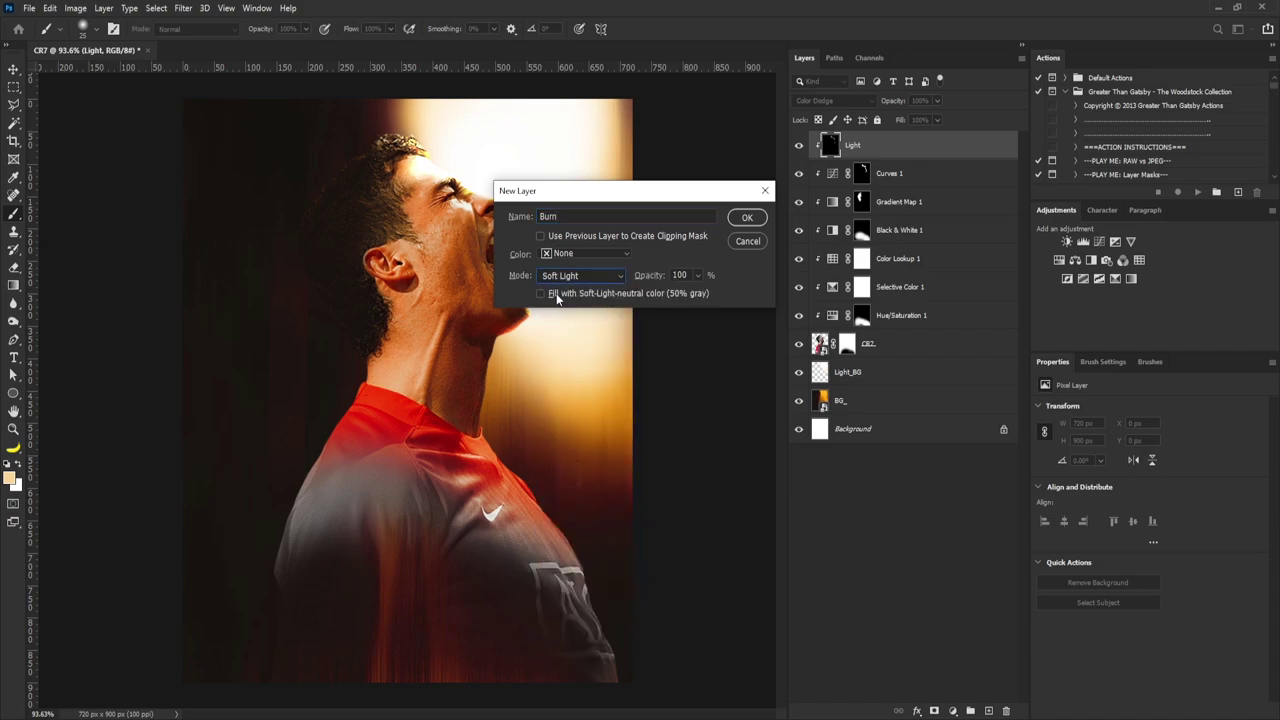
click(747, 218)
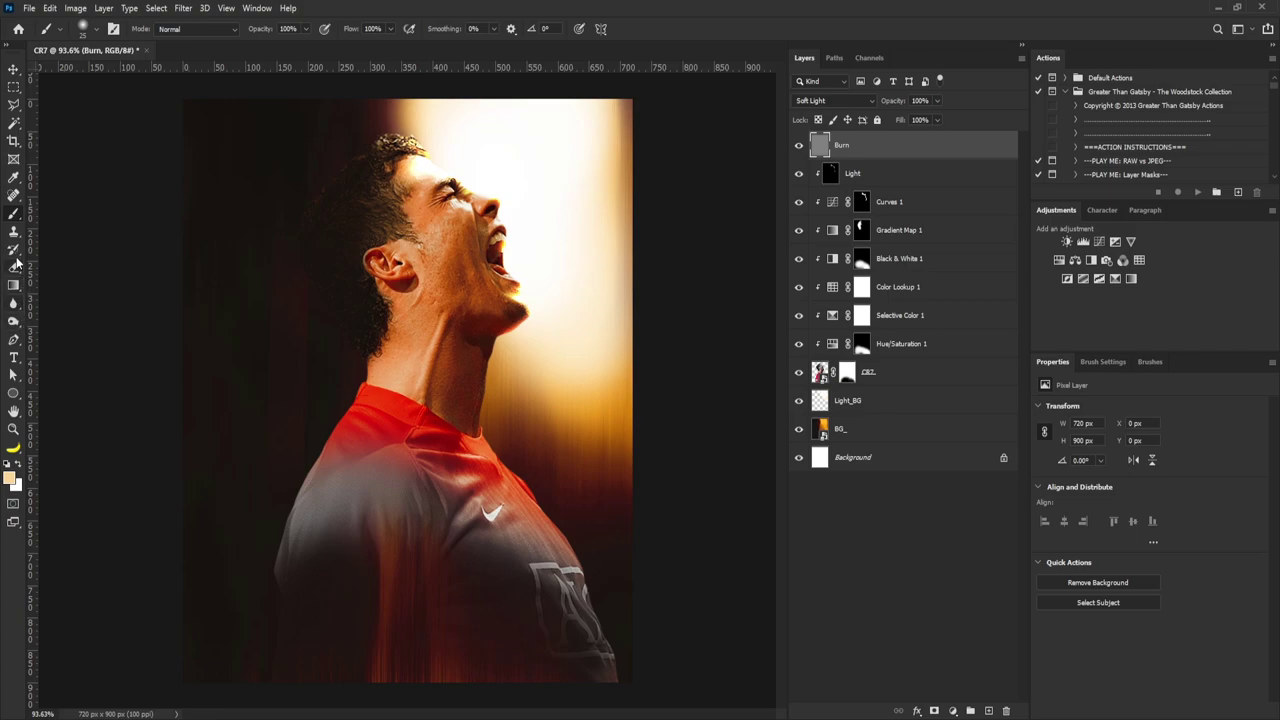
Step: Clip the Burn layer to the player and darken the area under the jaw with a 60 px Burn tool at 50% exposure
right_click(14, 318)
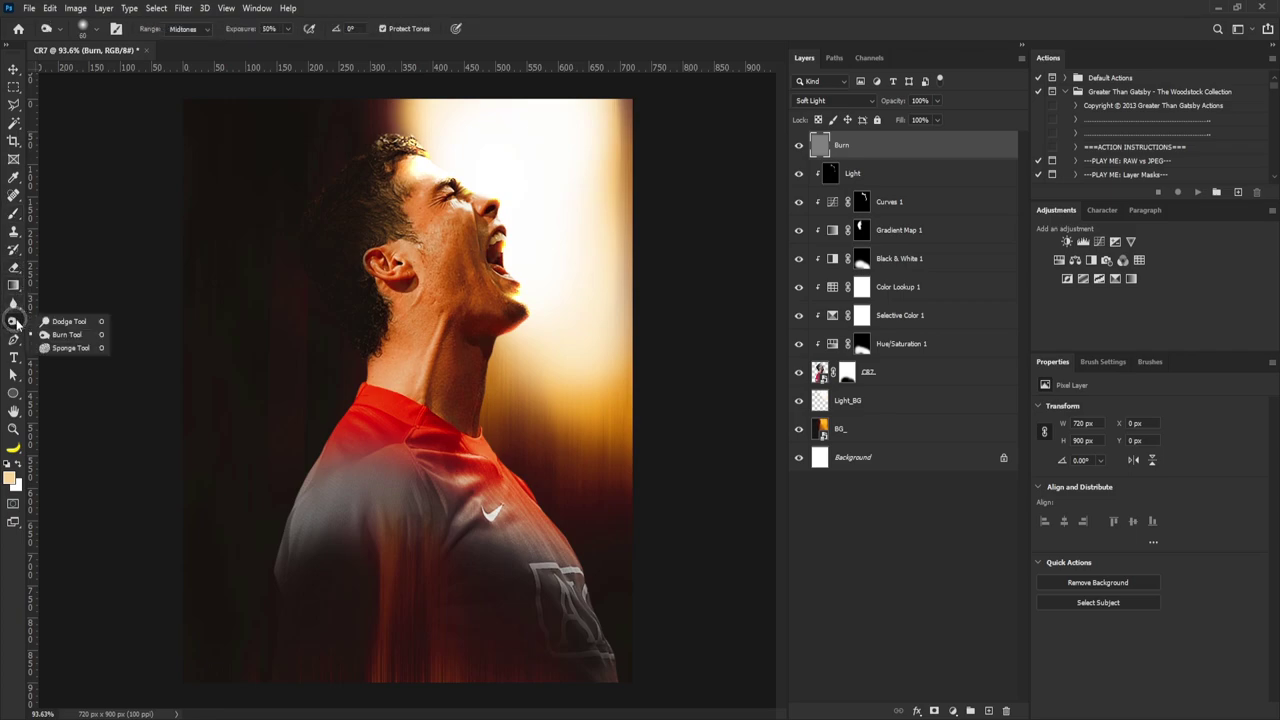
click(70, 334)
drag(437, 296, 473, 340)
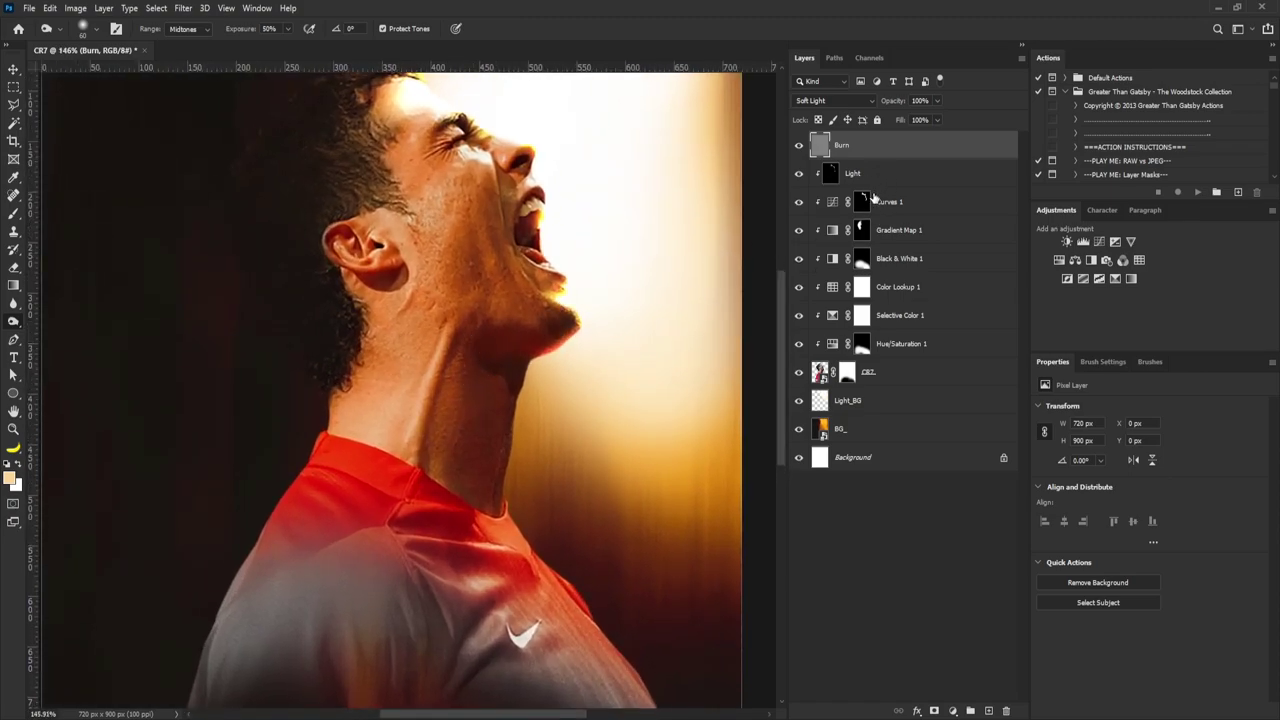
alt+click(908, 158)
mouse_move(509, 360)
mouse_down()
mouse_move(562, 330)
mouse_move(491, 328)
mouse_up()
mouse_move(491, 325)
mouse_down()
mouse_move(505, 393)
mouse_move(512, 332)
mouse_up()
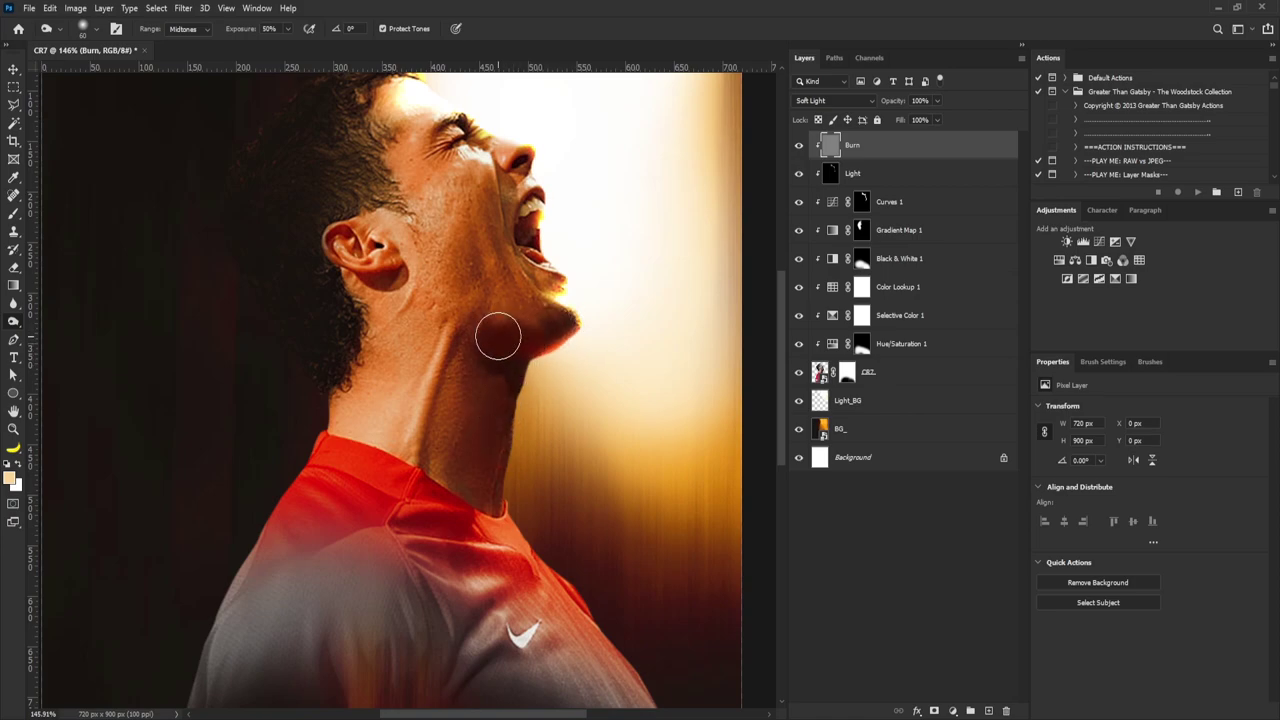
Step: Darken the player's cheek, neck, nape and shirt folds on the Burn layer, using a Burn brush of up to 80 px
drag(454, 181, 461, 298)
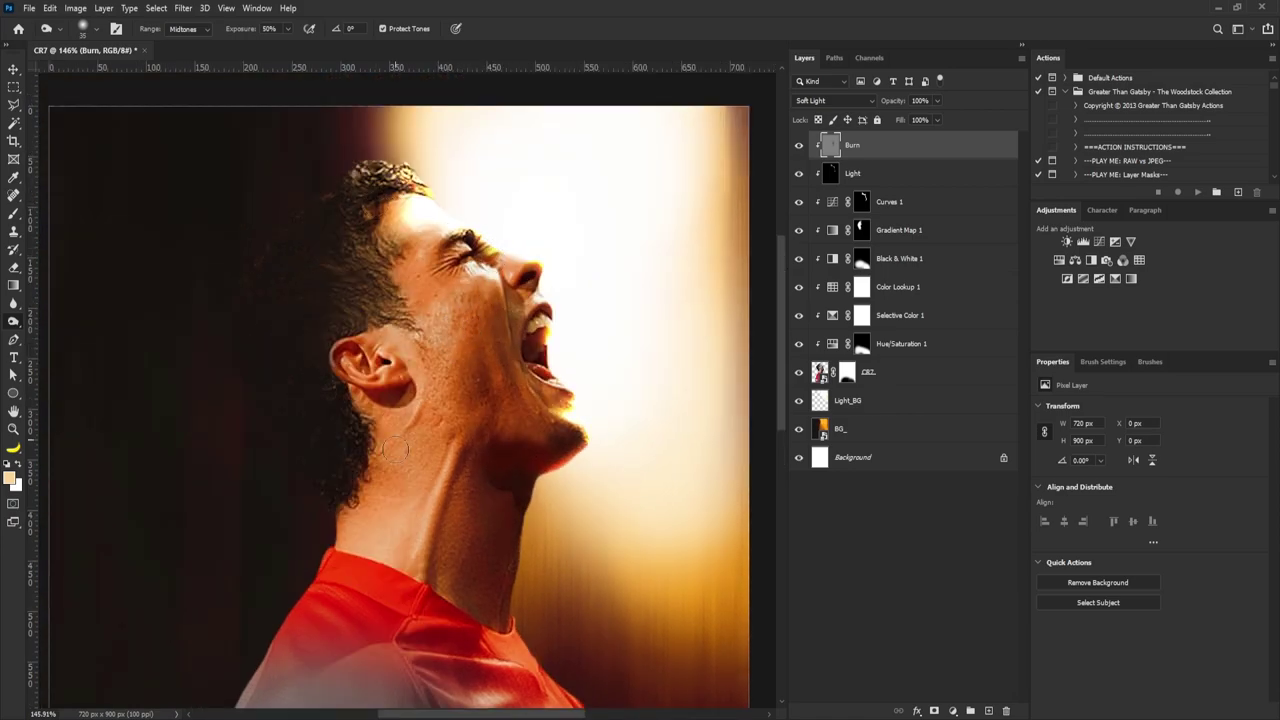
drag(492, 528, 465, 258)
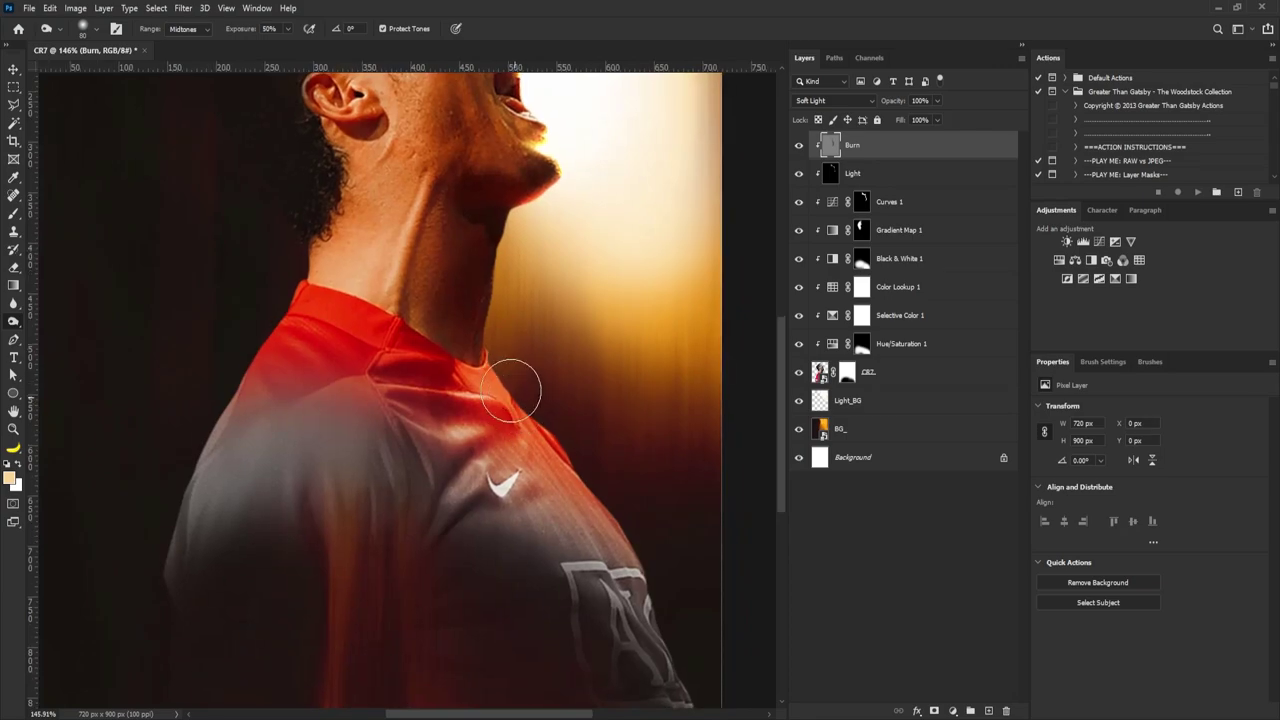
drag(400, 347, 434, 386)
drag(345, 245, 372, 313)
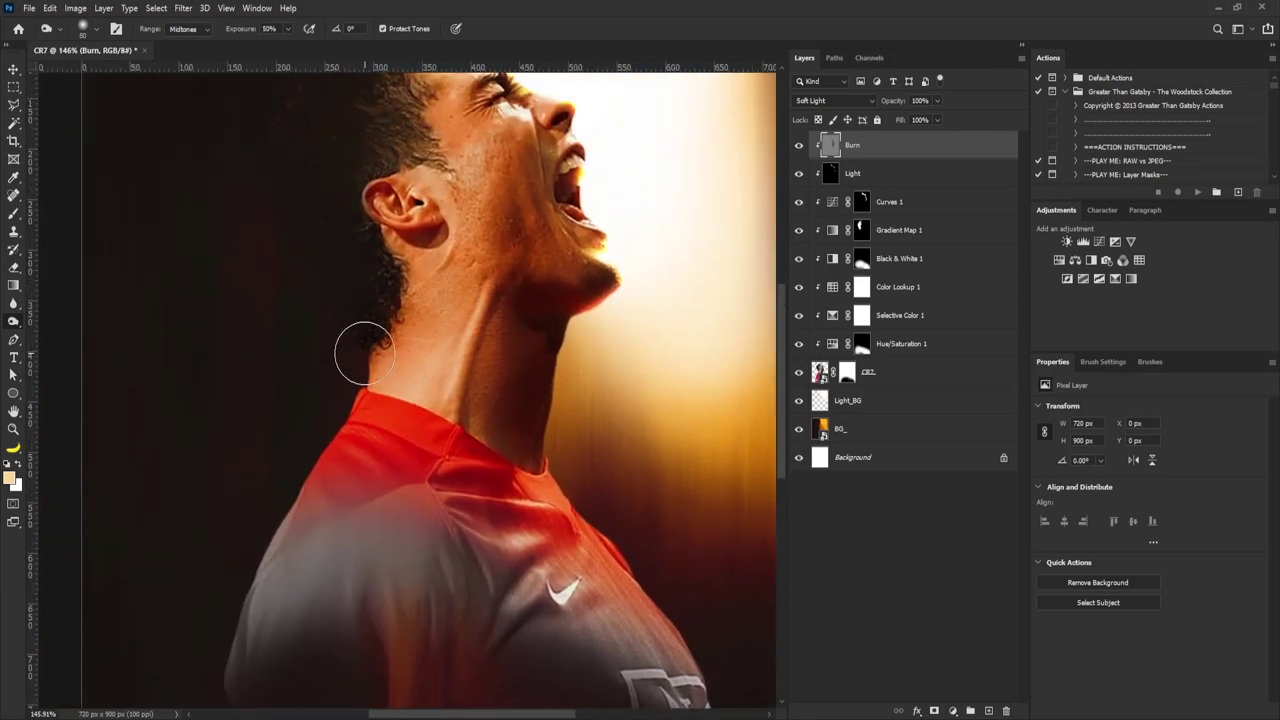
scroll(451, 286, down, 3)
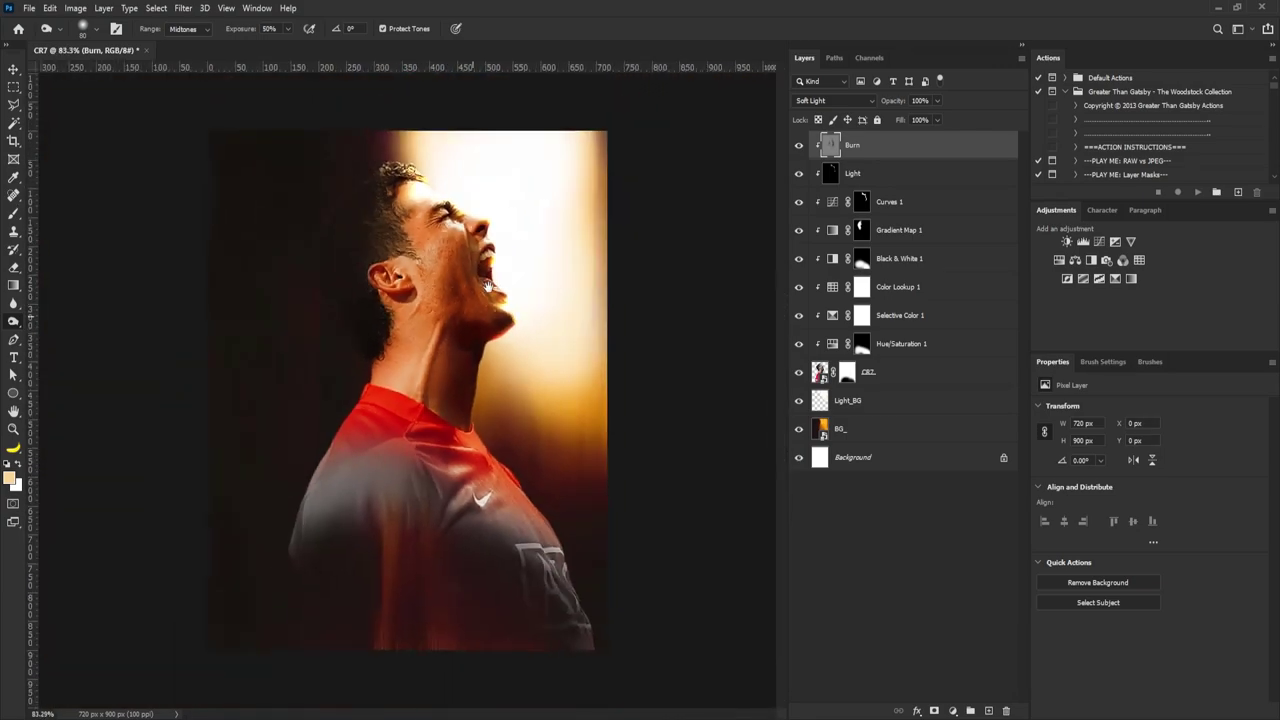
Step: Group all layers from Burn down to the player layer and name the group CR7
key(v)
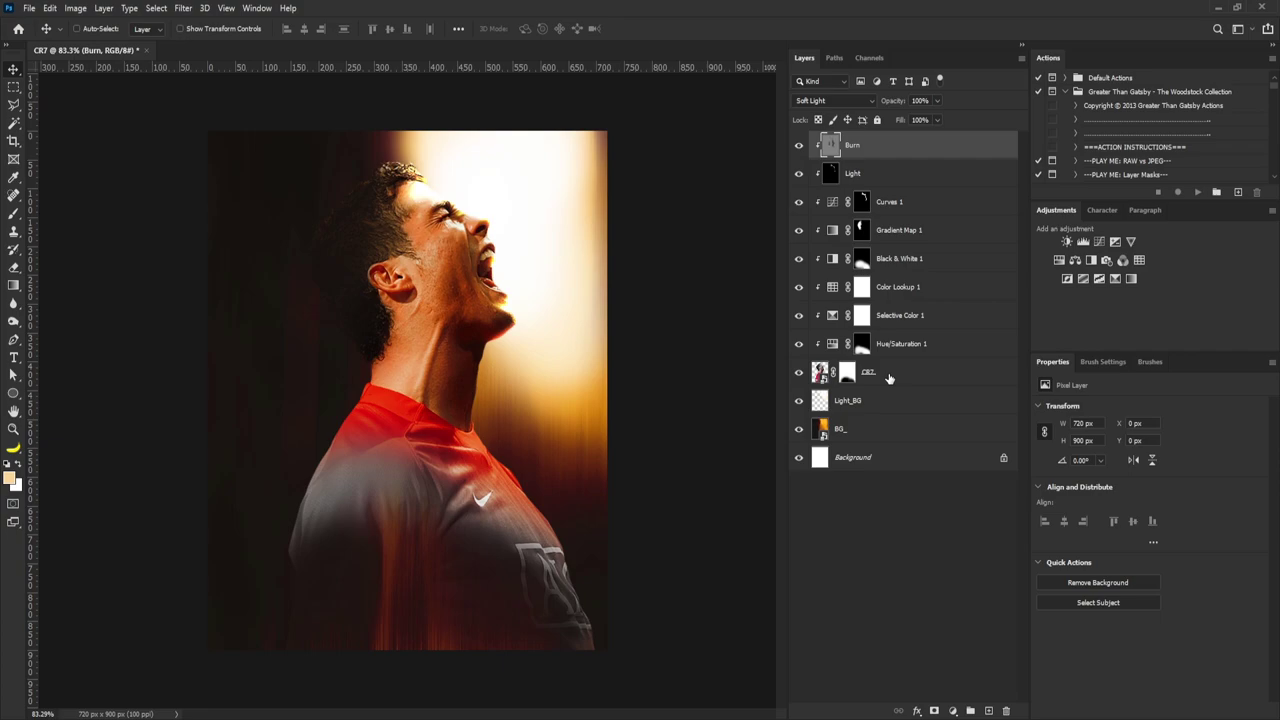
shift+click(889, 378)
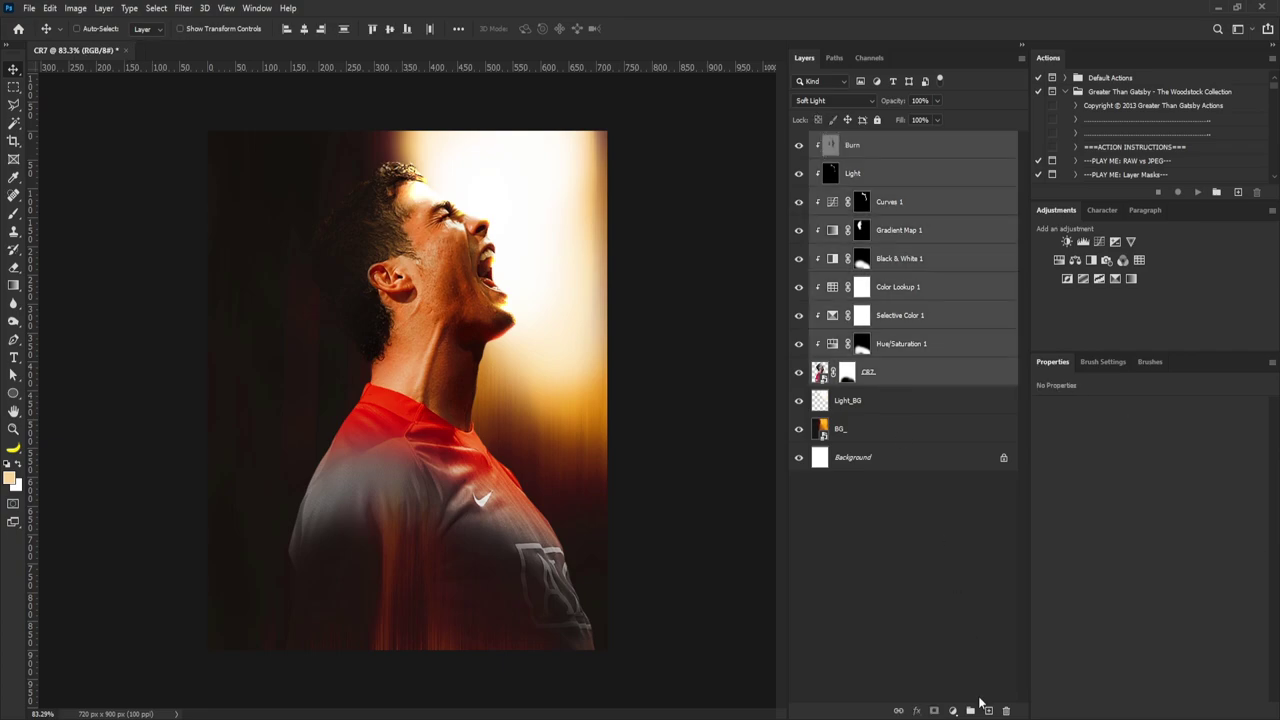
key(ctrl+g)
double_click(852, 145)
text(CR7)
key(Return)
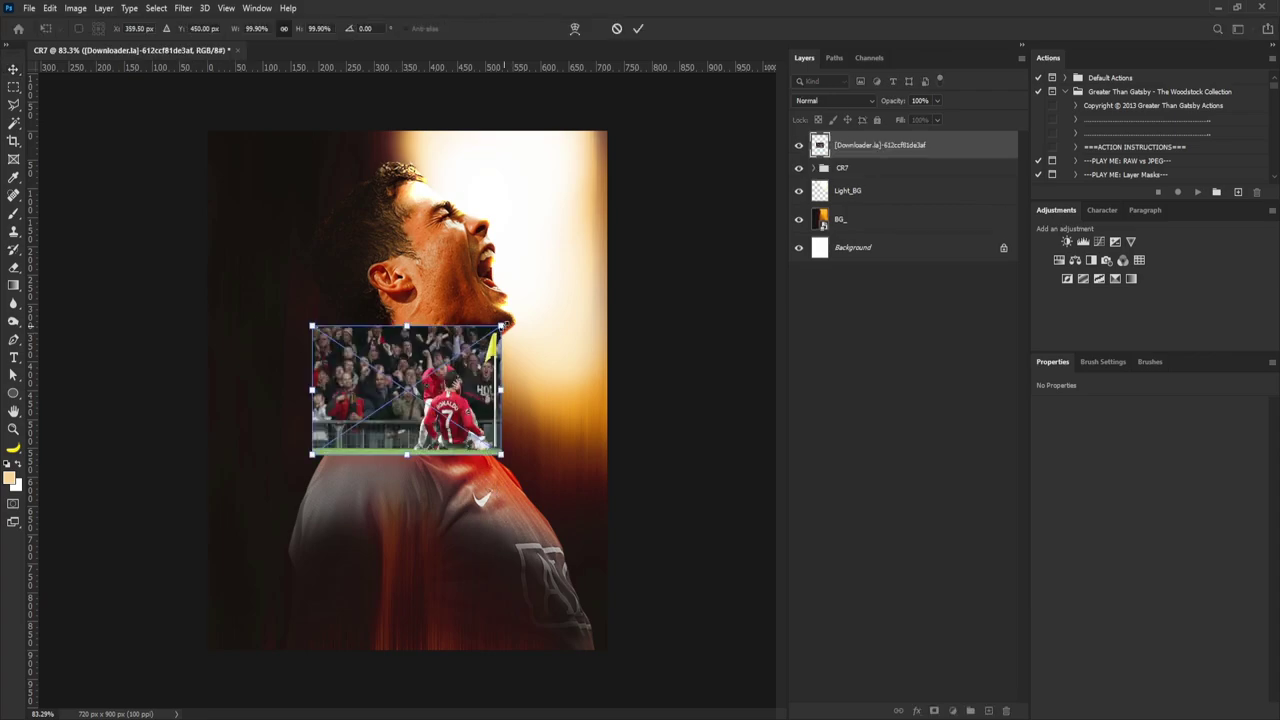
Step: Enlarge the placed celebration photo to about 506 x 332 px, position it at X 10, Y 568 px and add a layer mask
drag(502, 326, 537, 298)
drag(505, 363, 462, 566)
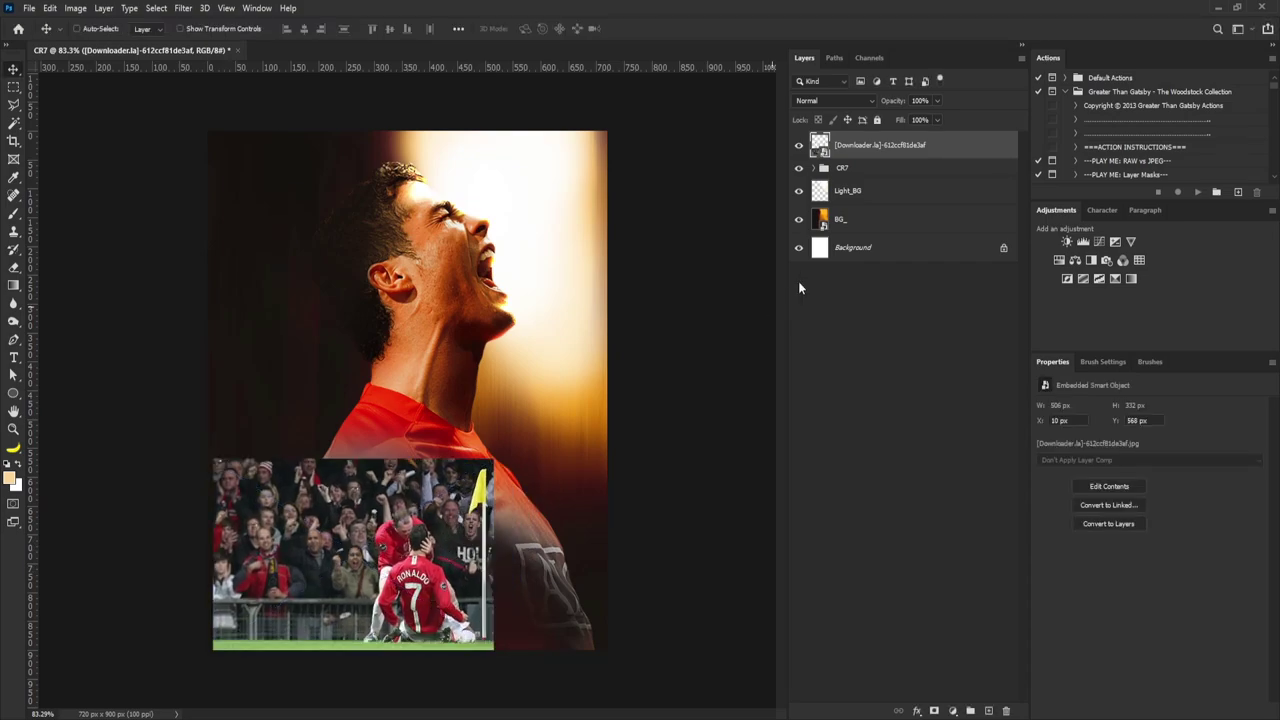
click(935, 710)
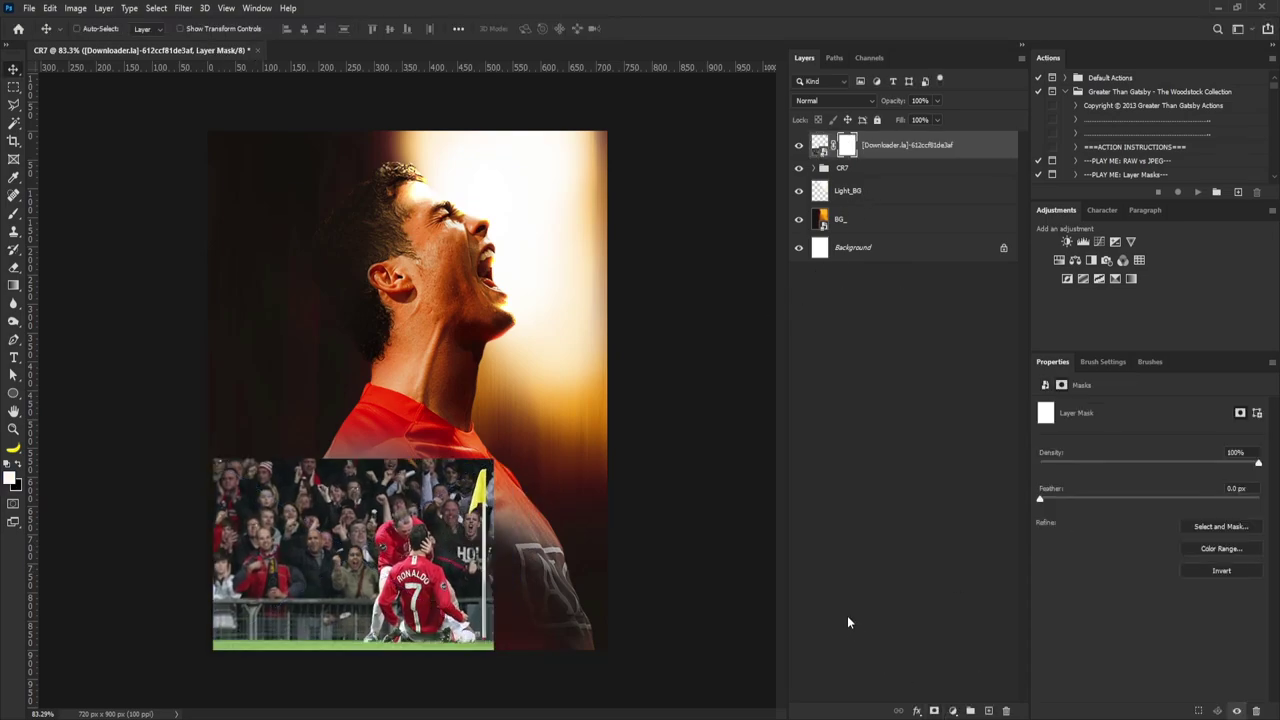
Step: Paint black on the photo's mask with soft brushes of about 250 to 80 px to fade out the crowd around the two players
key(b)
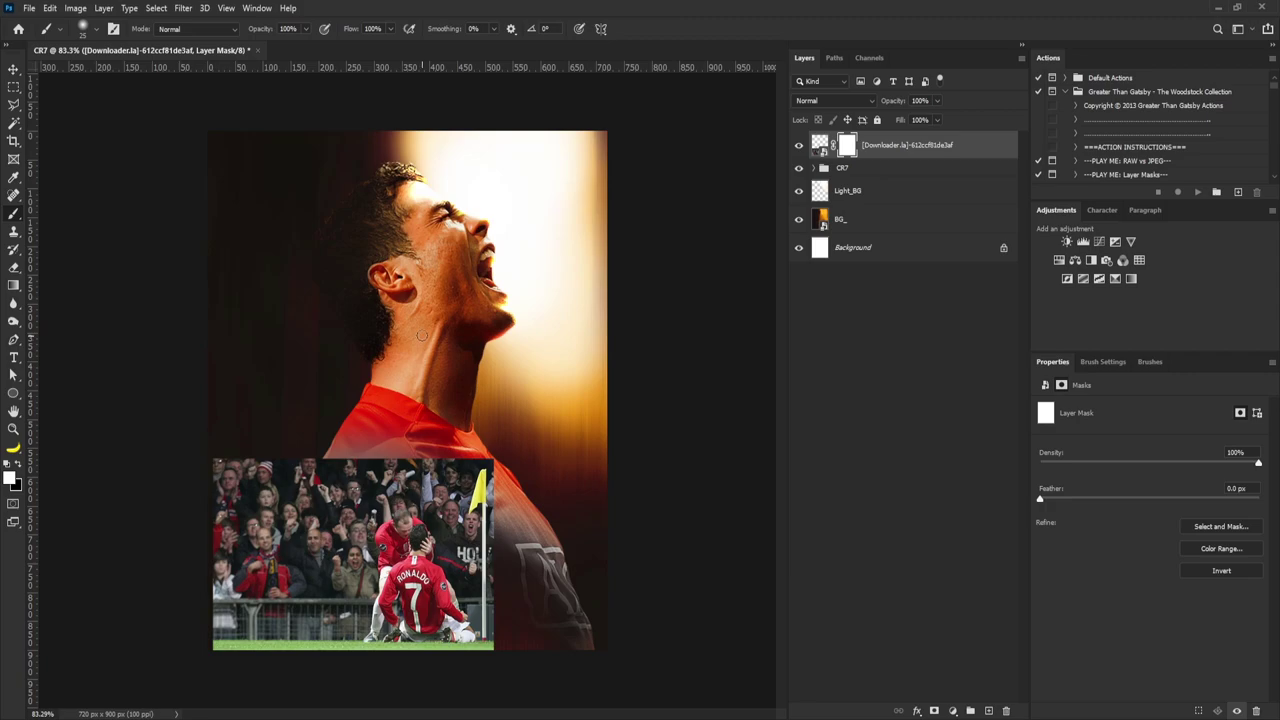
key(bracketright)
key(bracketright)
key(bracketright)
key(bracketright)
key(bracketright)
key(bracketright)
key(bracketright)
key(bracketright)
key(bracketright)
key(bracketright)
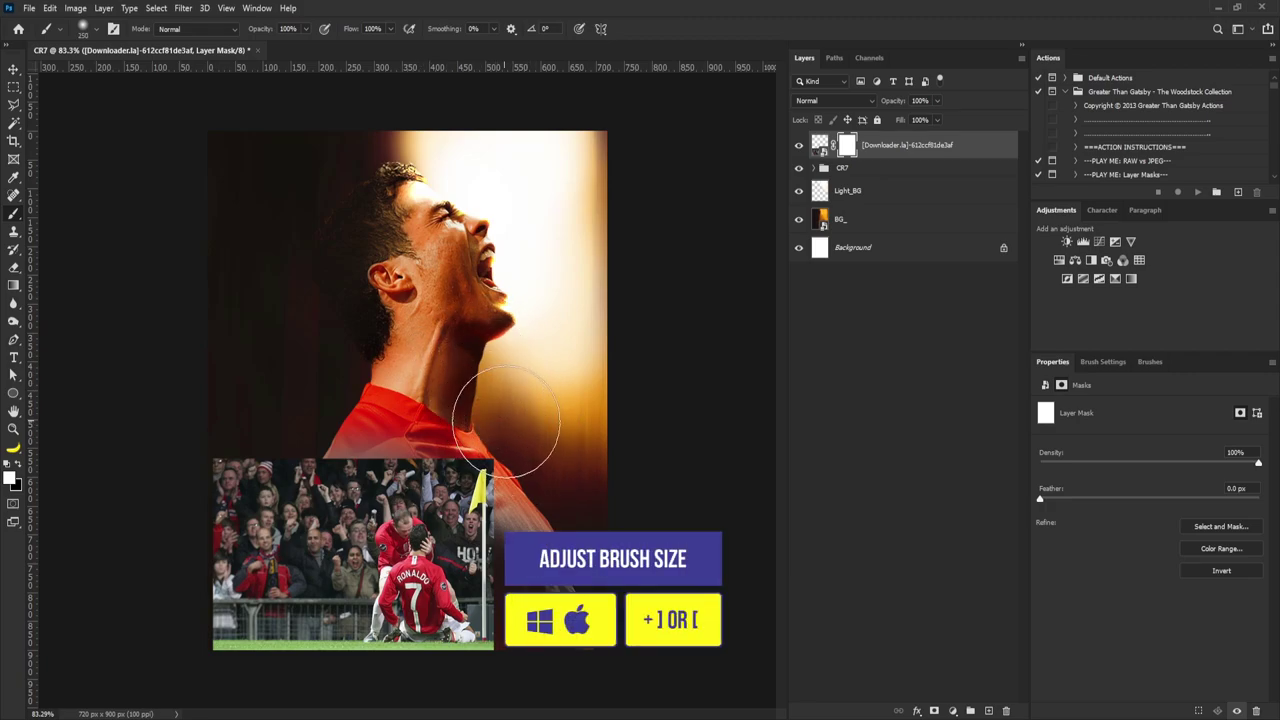
click(18, 465)
mouse_move(456, 444)
mouse_down()
mouse_move(509, 460)
mouse_move(537, 605)
mouse_move(480, 414)
mouse_move(272, 460)
mouse_move(277, 497)
mouse_move(317, 491)
mouse_move(211, 606)
mouse_move(309, 540)
mouse_move(257, 566)
mouse_move(289, 571)
mouse_move(334, 471)
mouse_move(295, 494)
mouse_up()
mouse_move(555, 605)
mouse_down()
mouse_move(548, 510)
mouse_move(484, 429)
mouse_move(452, 475)
mouse_move(394, 512)
mouse_move(409, 491)
mouse_move(504, 500)
mouse_move(560, 577)
mouse_move(515, 573)
mouse_move(516, 560)
mouse_move(363, 552)
mouse_up()
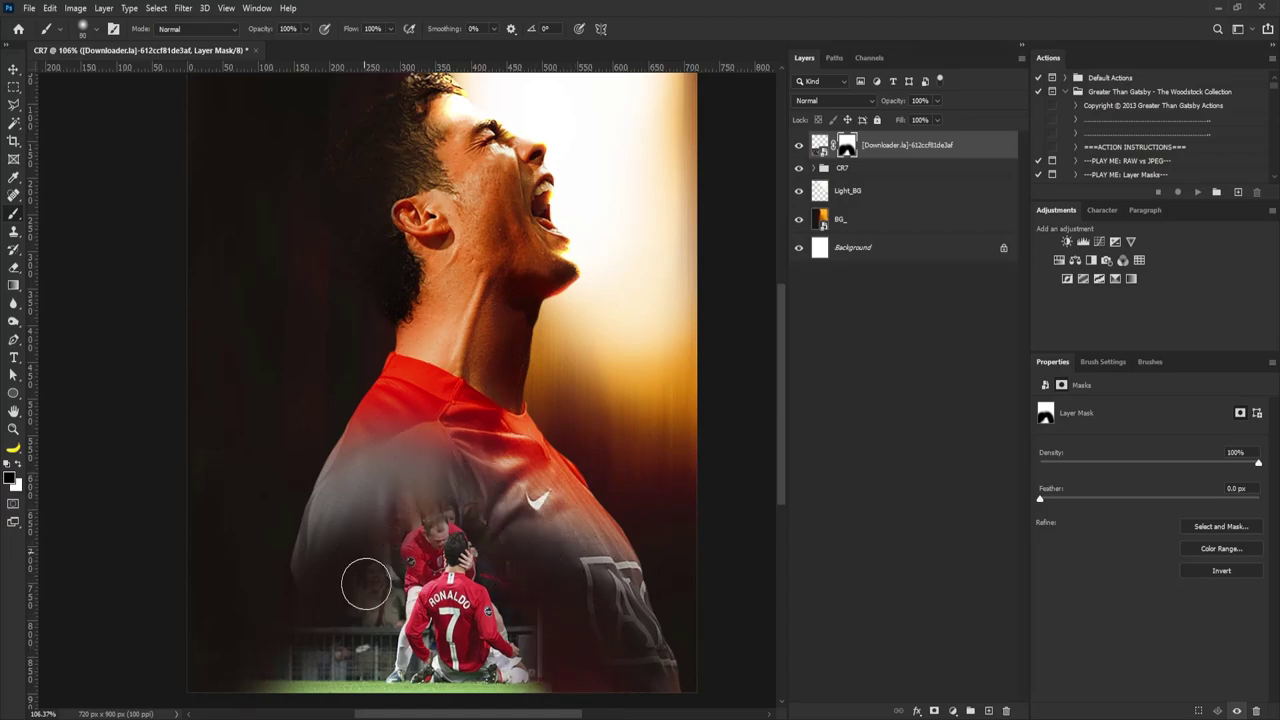
Step: Fade the remaining fence and crowd beside the two players on the photo's mask with a 150 px soft black brush
key(bracketright)
key(bracketright)
key(bracketright)
key(bracketright)
mouse_move(269, 664)
mouse_down()
mouse_move(263, 609)
mouse_move(314, 640)
mouse_move(268, 650)
mouse_up()
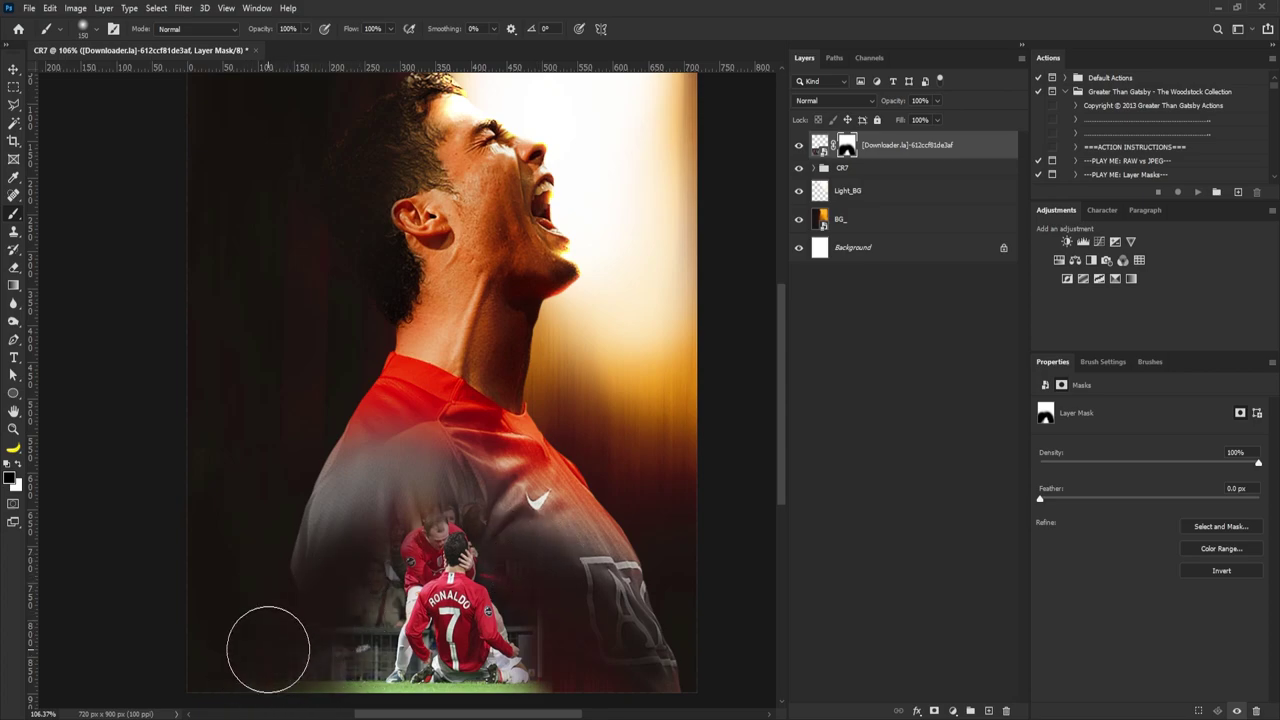
scroll(402, 576, down, 2)
scroll(414, 536, up, 2)
click(309, 548)
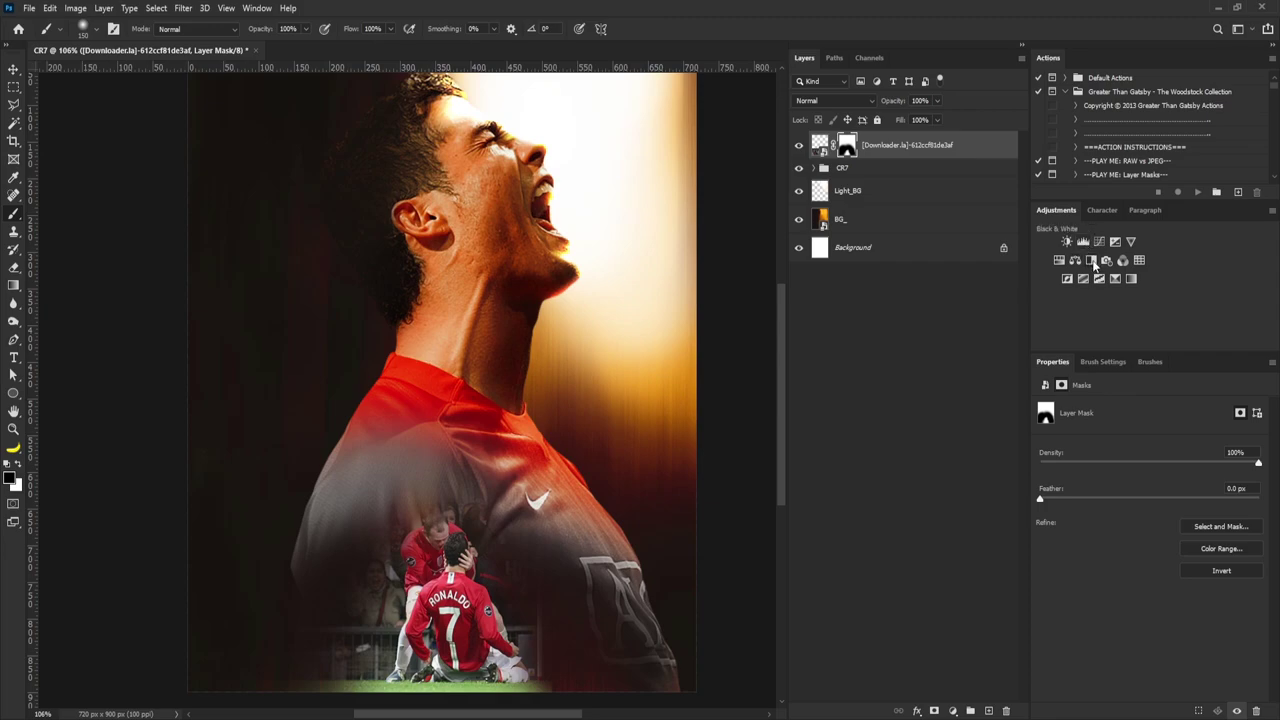
Step: Add a Black & White adjustment clipped to the celebration photo
click(1093, 261)
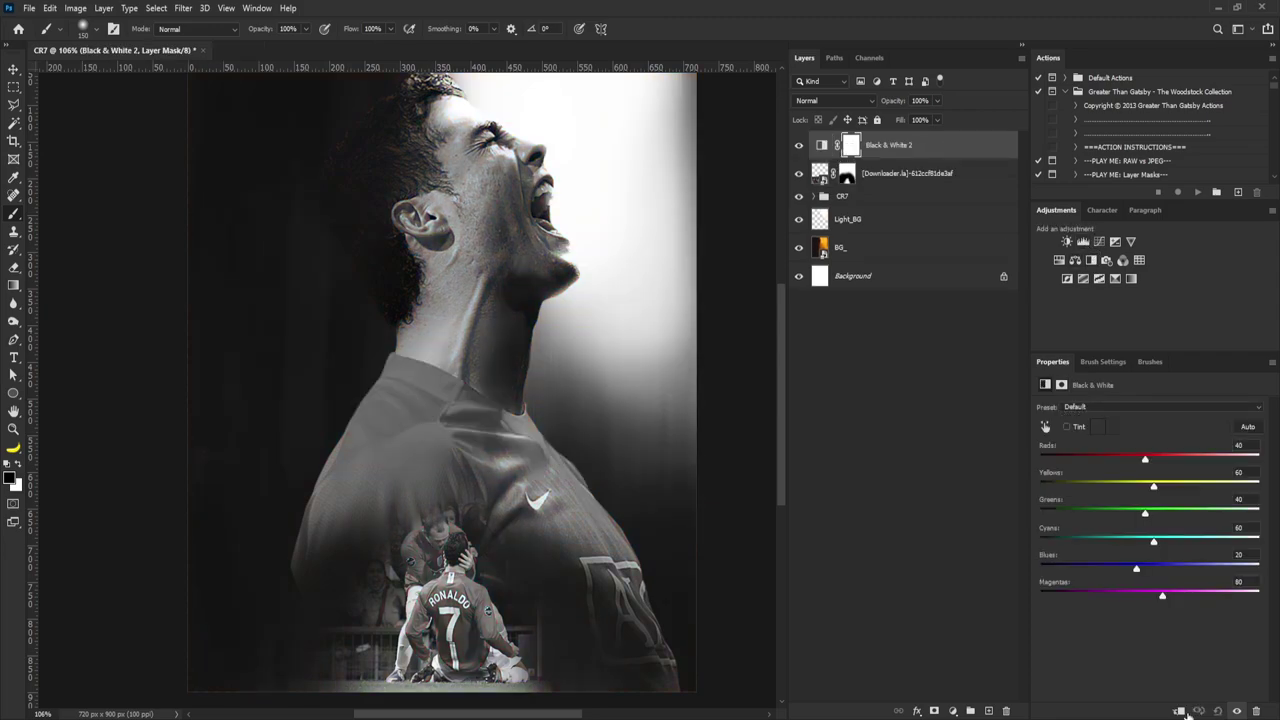
click(1180, 711)
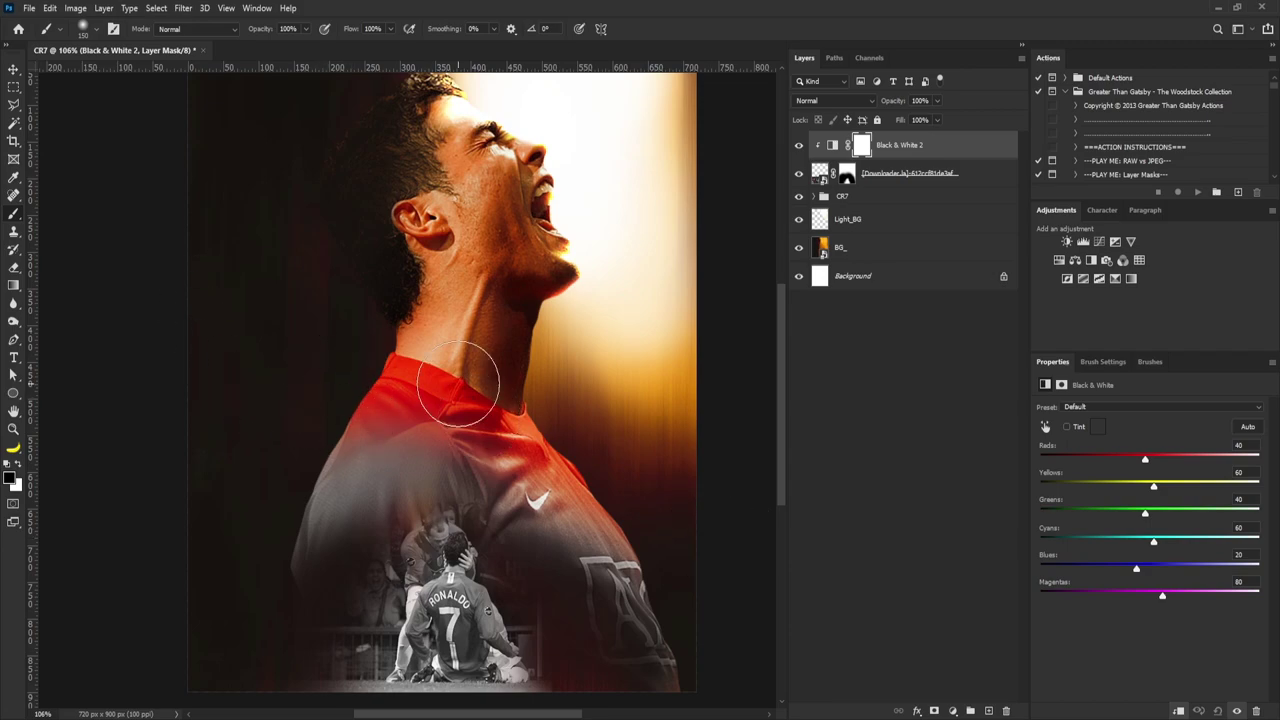
Step: Paint black on the Black & White 2 mask over both players' shirts with soft brushes down to 30 px to restore their red
scroll(428, 575, up, 2)
drag(475, 563, 452, 424)
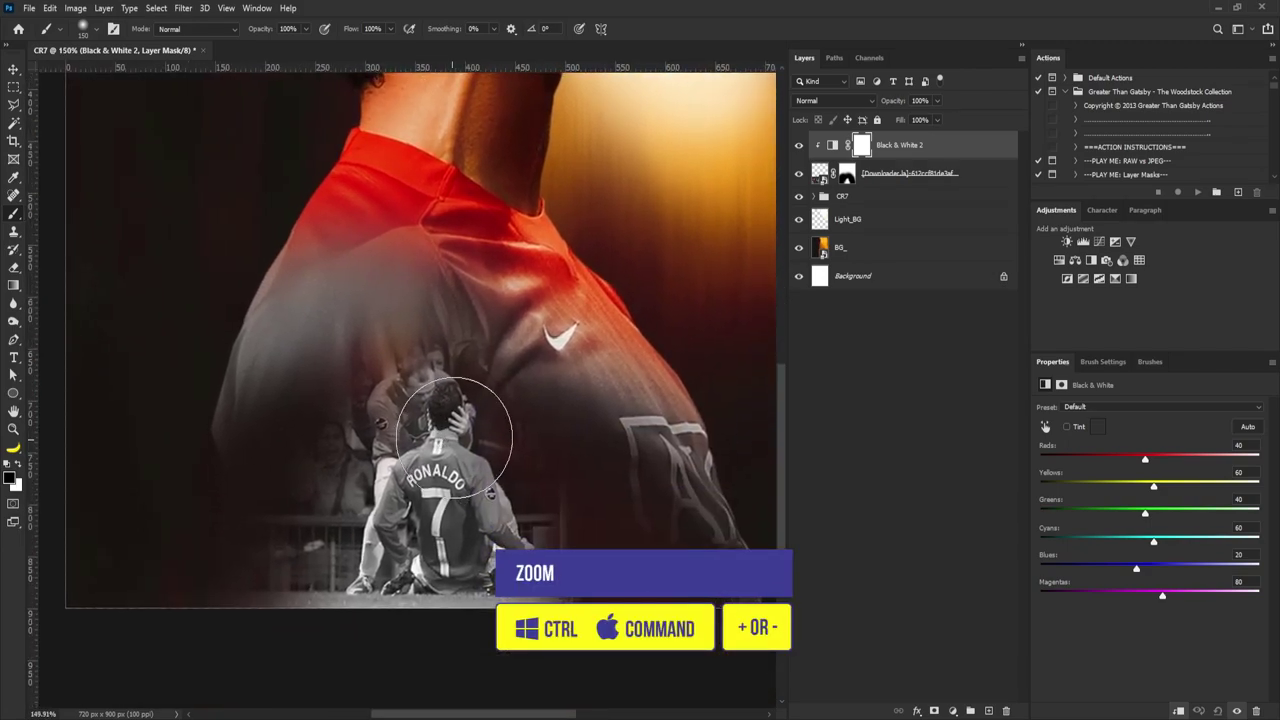
key(bracketleft)
key(bracketleft)
key(bracketleft)
key(bracketleft)
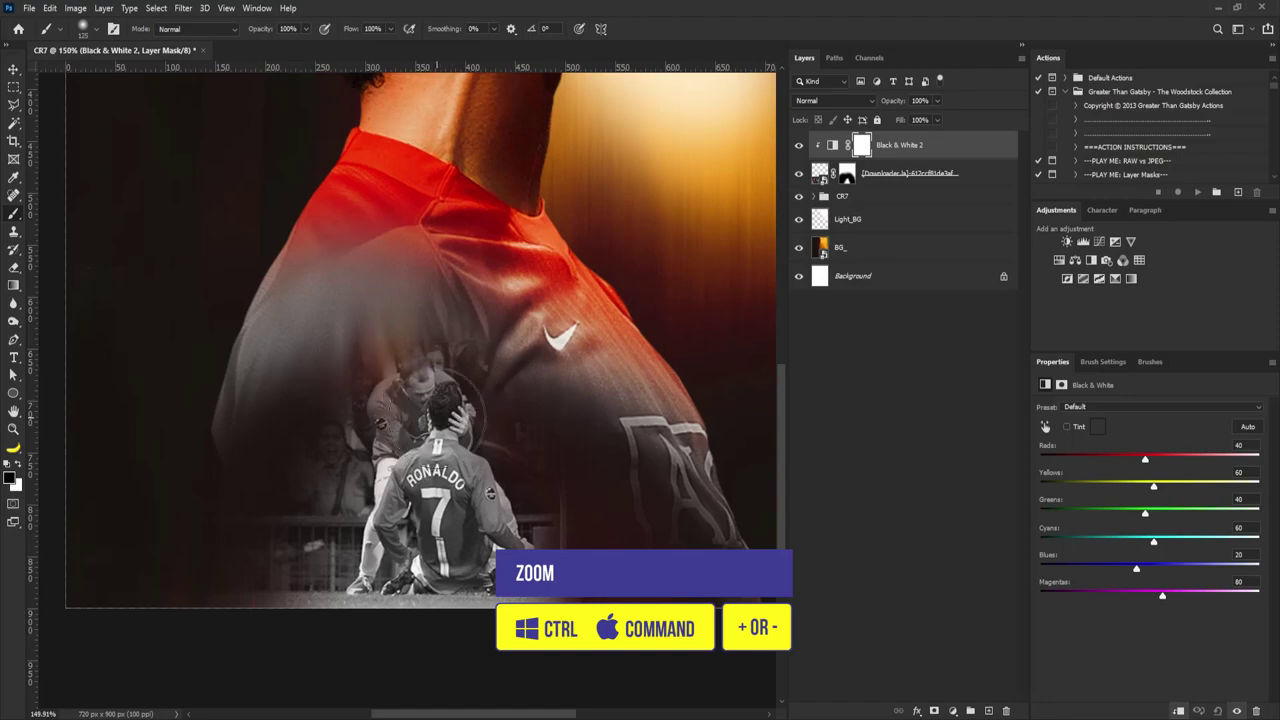
key(bracketright)
key(bracketright)
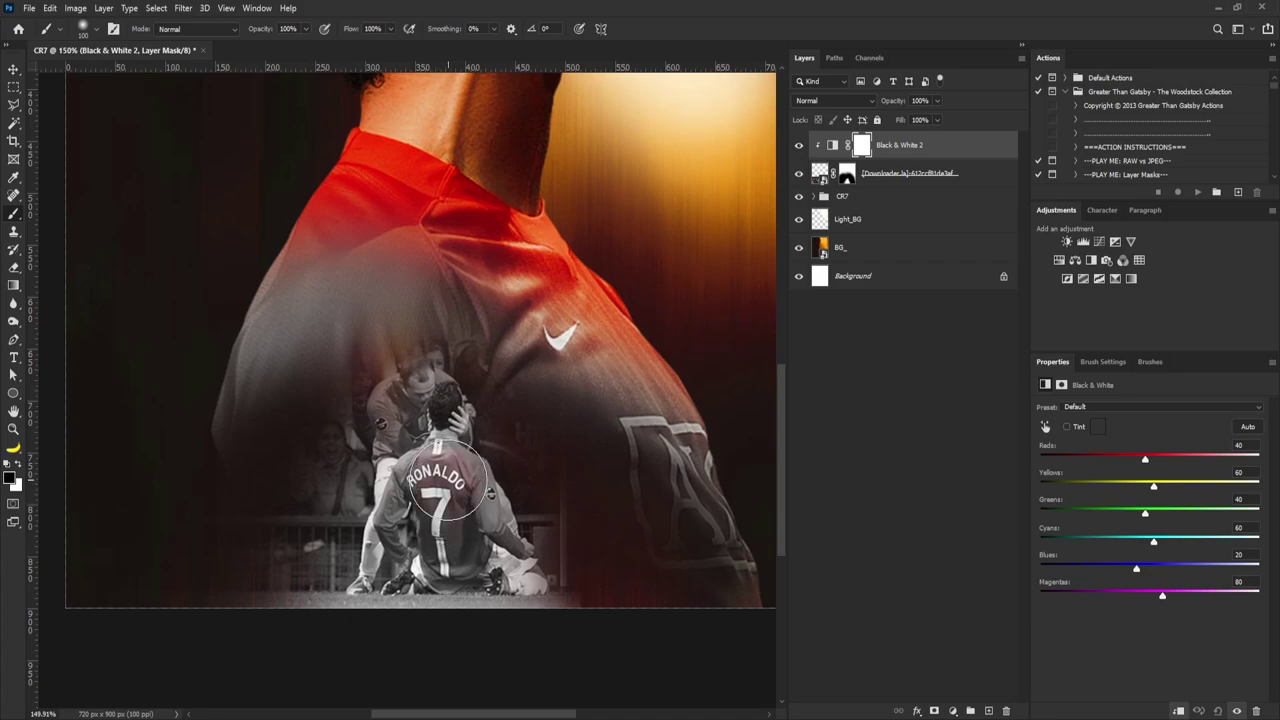
key(bracketleft)
key(bracketleft)
key(bracketleft)
key(bracketleft)
key(bracketleft)
key(bracketleft)
key(bracketleft)
key(bracketleft)
key(bracketleft)
key(bracketright)
key(bracketright)
key(bracketleft)
Step: Examine the brush's Transfer settings and its flow value
click(1103, 362)
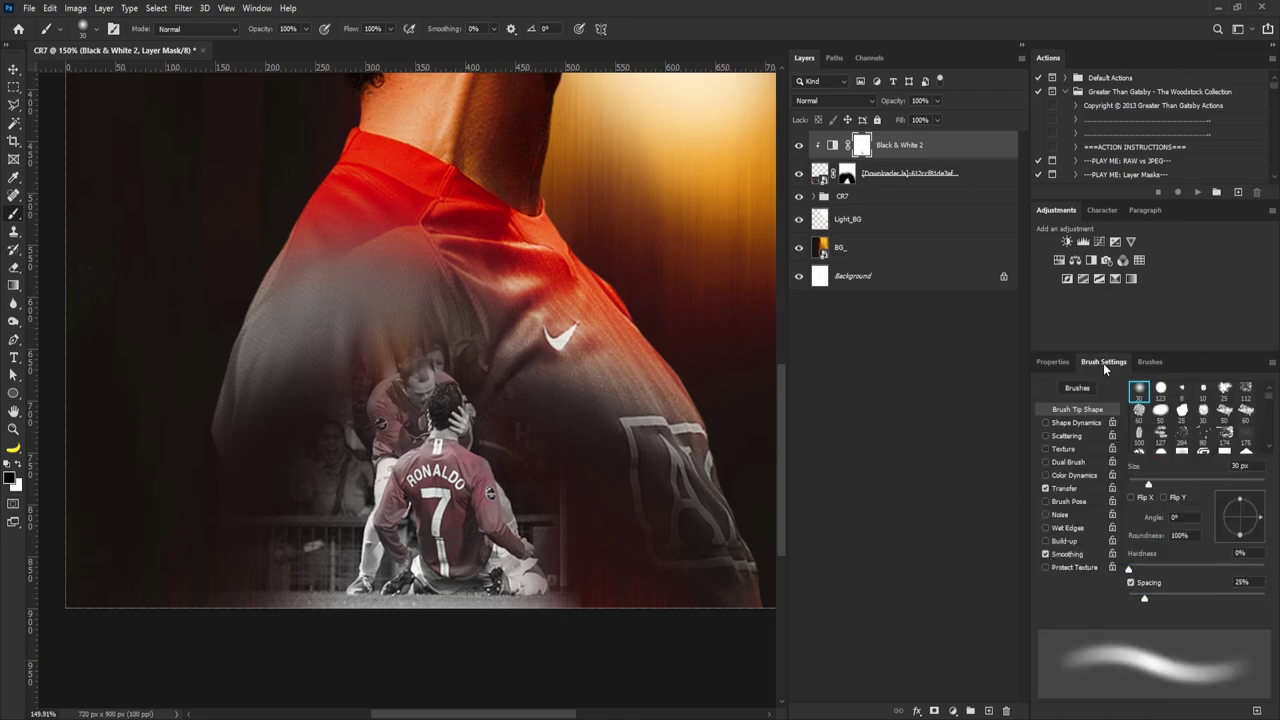
click(1073, 489)
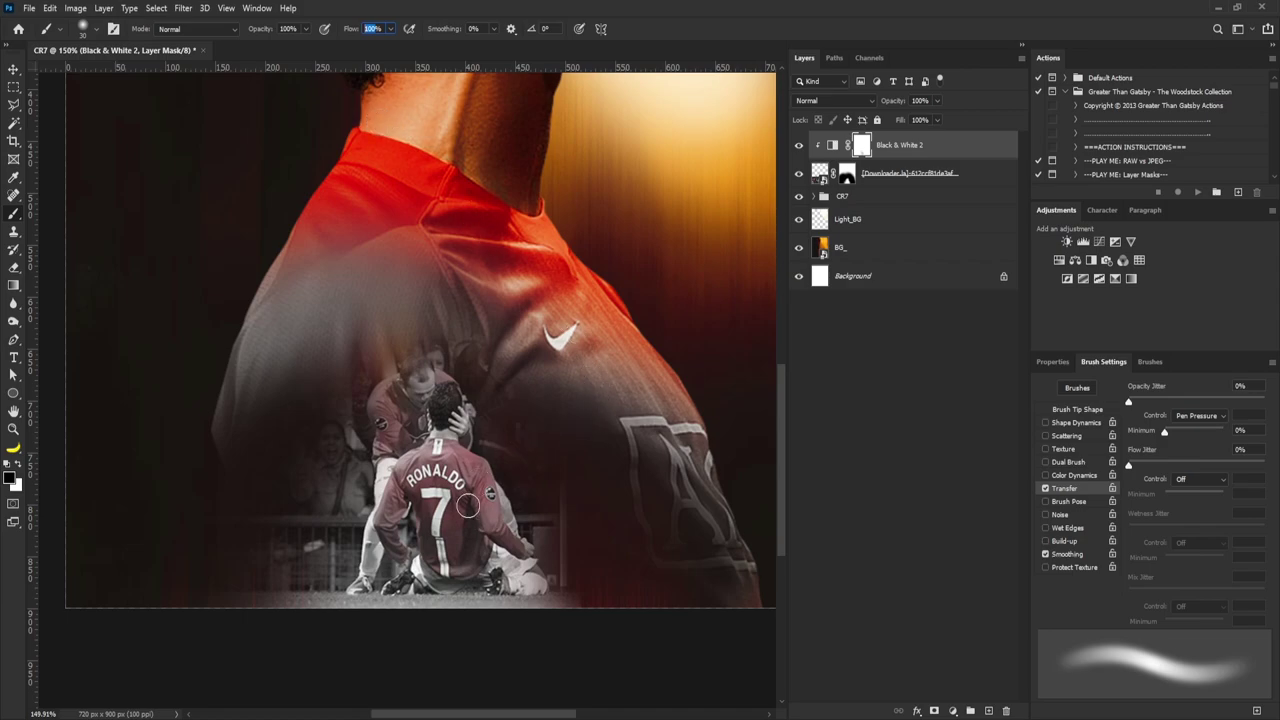
key(Return)
Step: Duplicate the Gradient Map 1 adjustment in the CR7 group and move the copy above the Burn layer
click(815, 197)
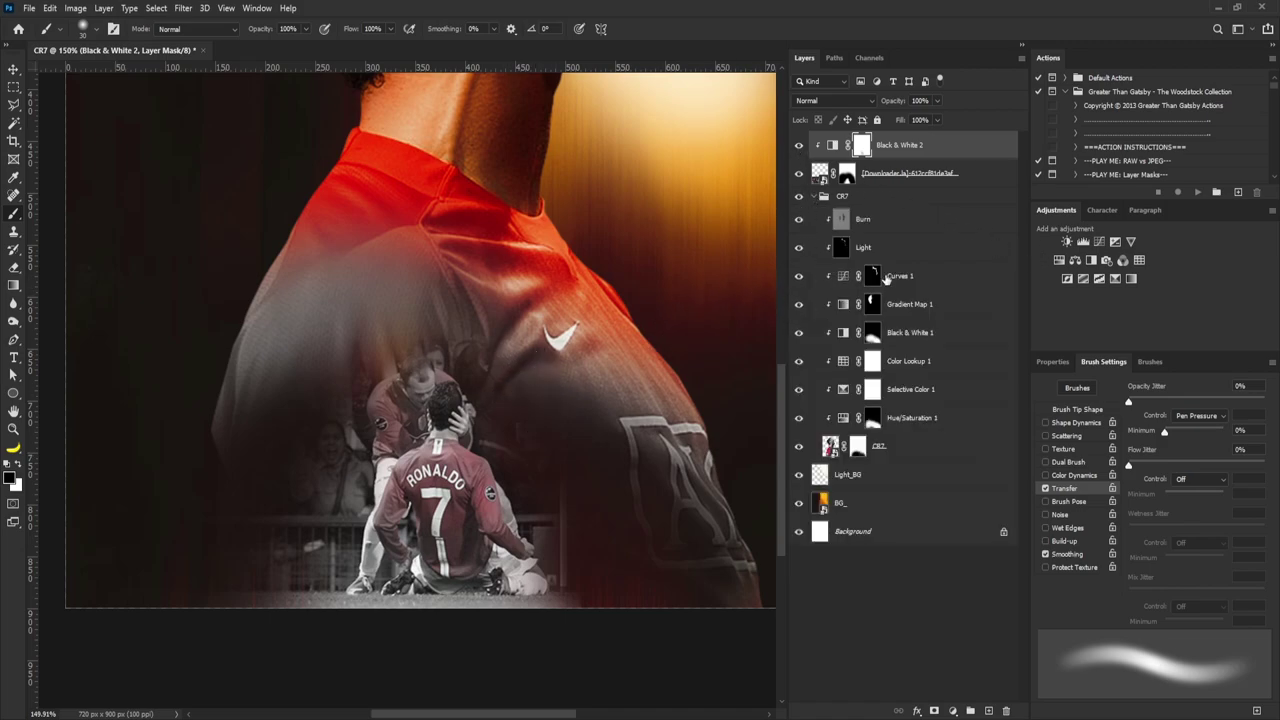
click(900, 312)
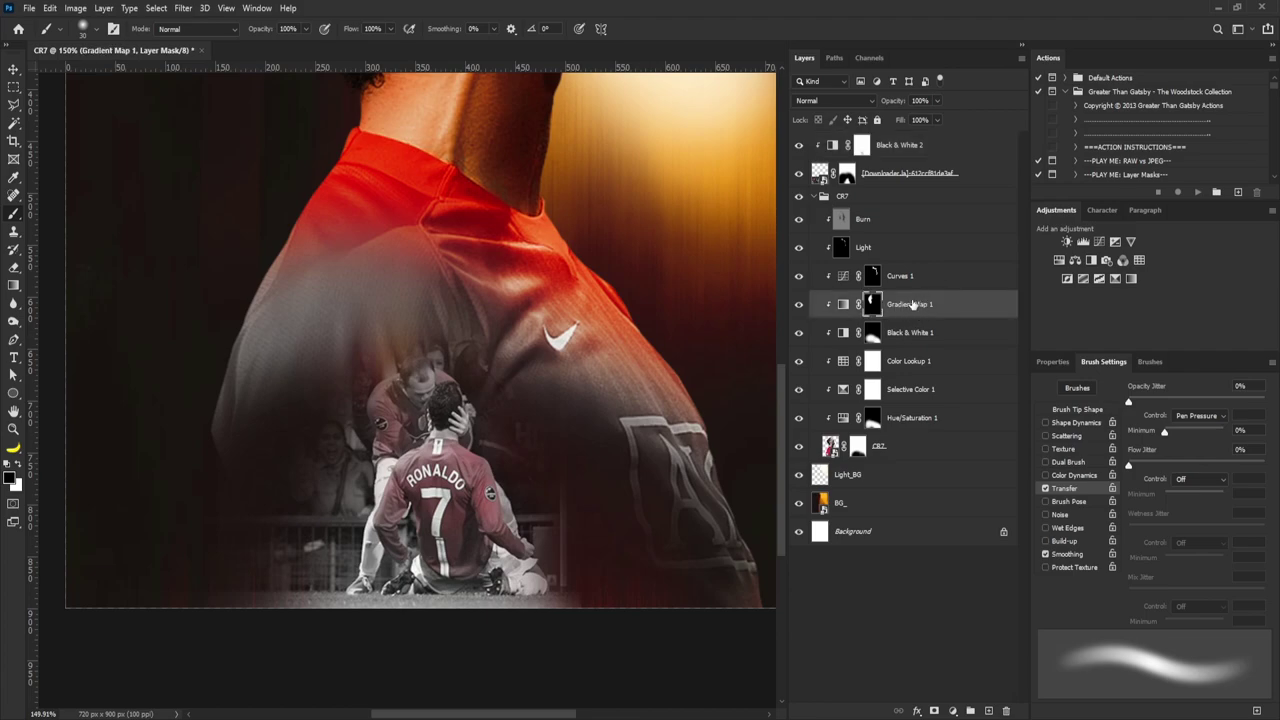
drag(935, 312, 989, 710)
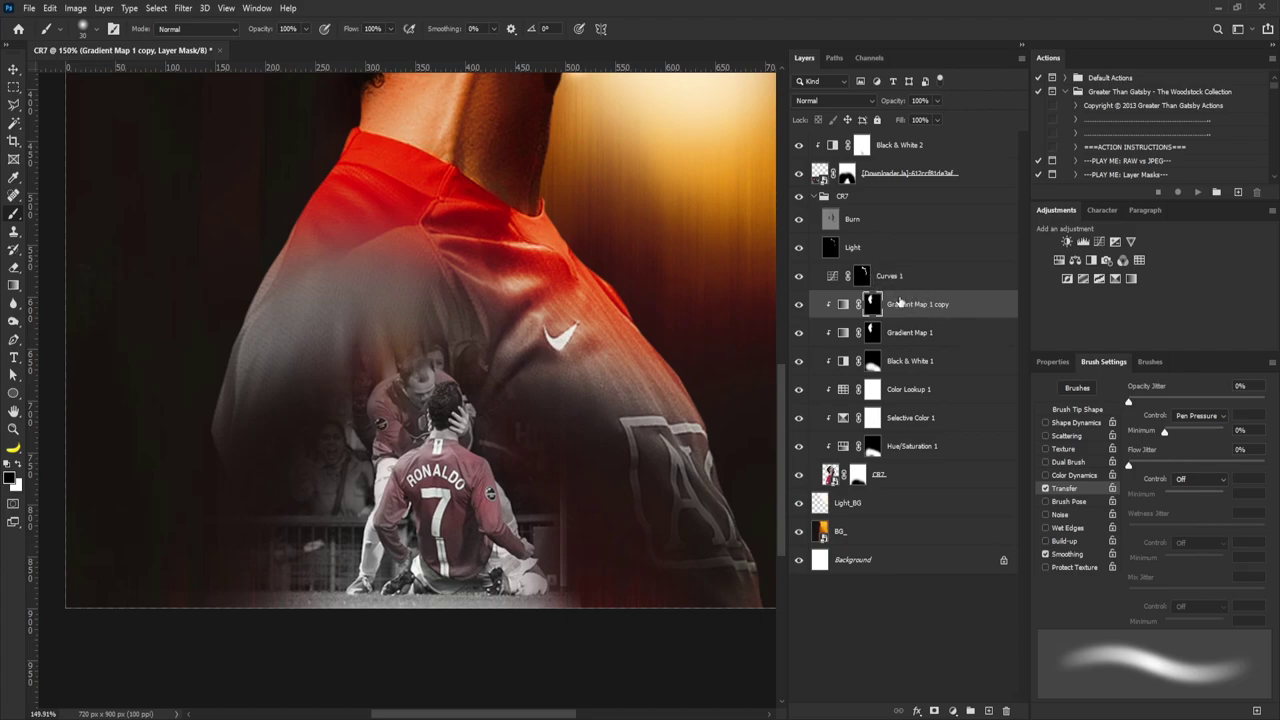
mouse_move(898, 300)
mouse_down()
mouse_move(905, 243)
mouse_move(893, 214)
mouse_up()
Step: Clip the Curves 1, Light and Burn layers to the player again
click(896, 280)
drag(906, 318, 908, 315)
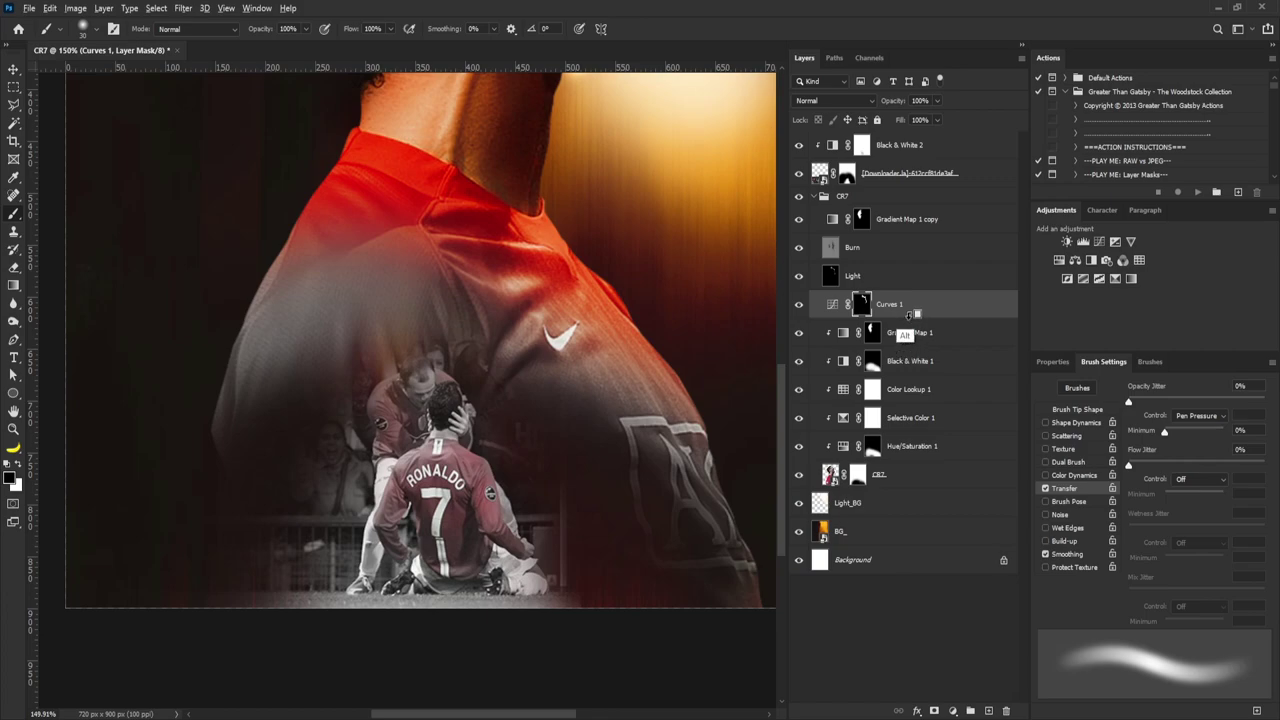
alt+click(909, 317)
click(902, 284)
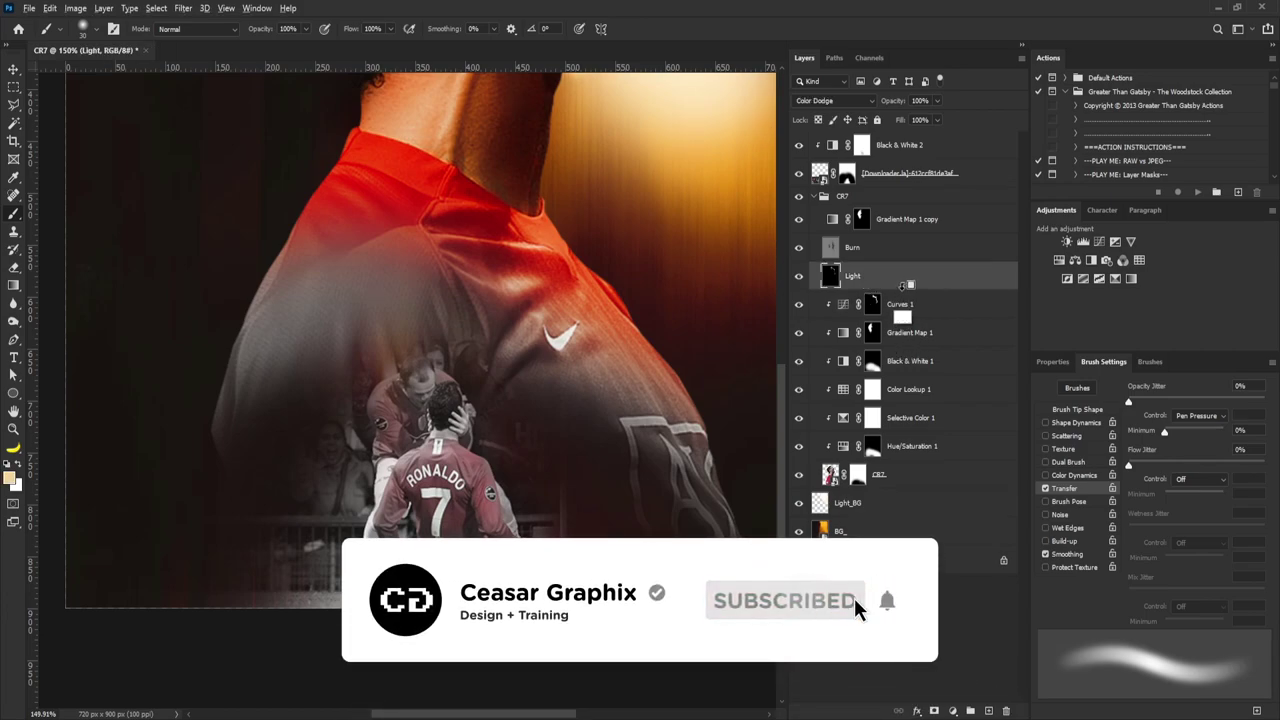
alt+click(903, 260)
alt+click(903, 260)
Step: Move the Gradient Map 1 copy above Black & White 2 and clip it to the celebration photo
drag(888, 218, 886, 142)
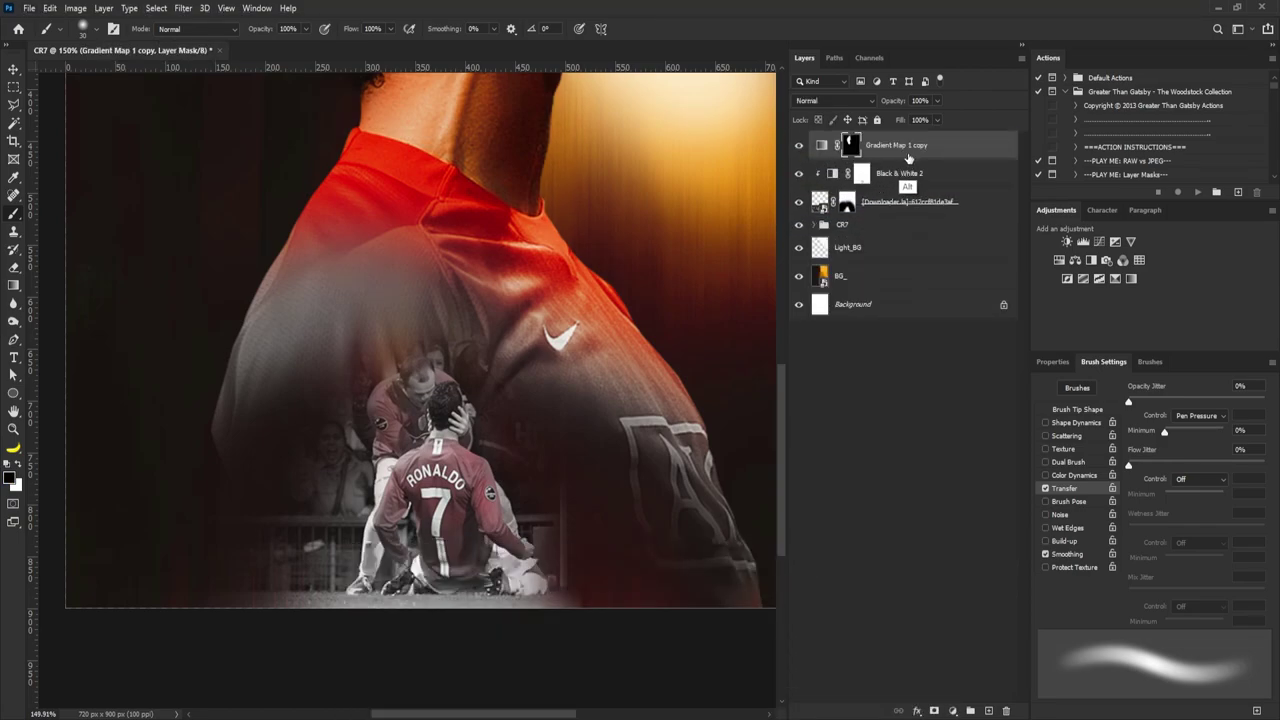
alt+click(908, 158)
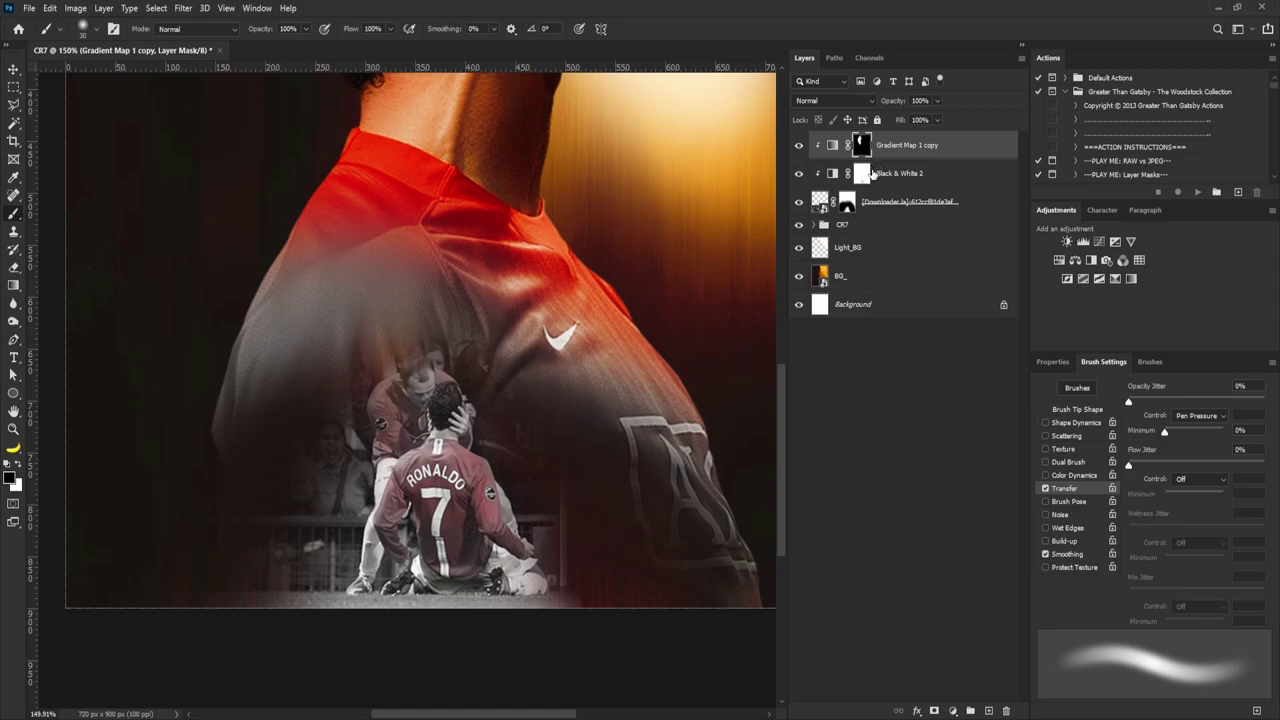
Step: Replace the Gradient Map 1 copy's mask with a copy of the Black & White 2 mask
drag(868, 175, 864, 148)
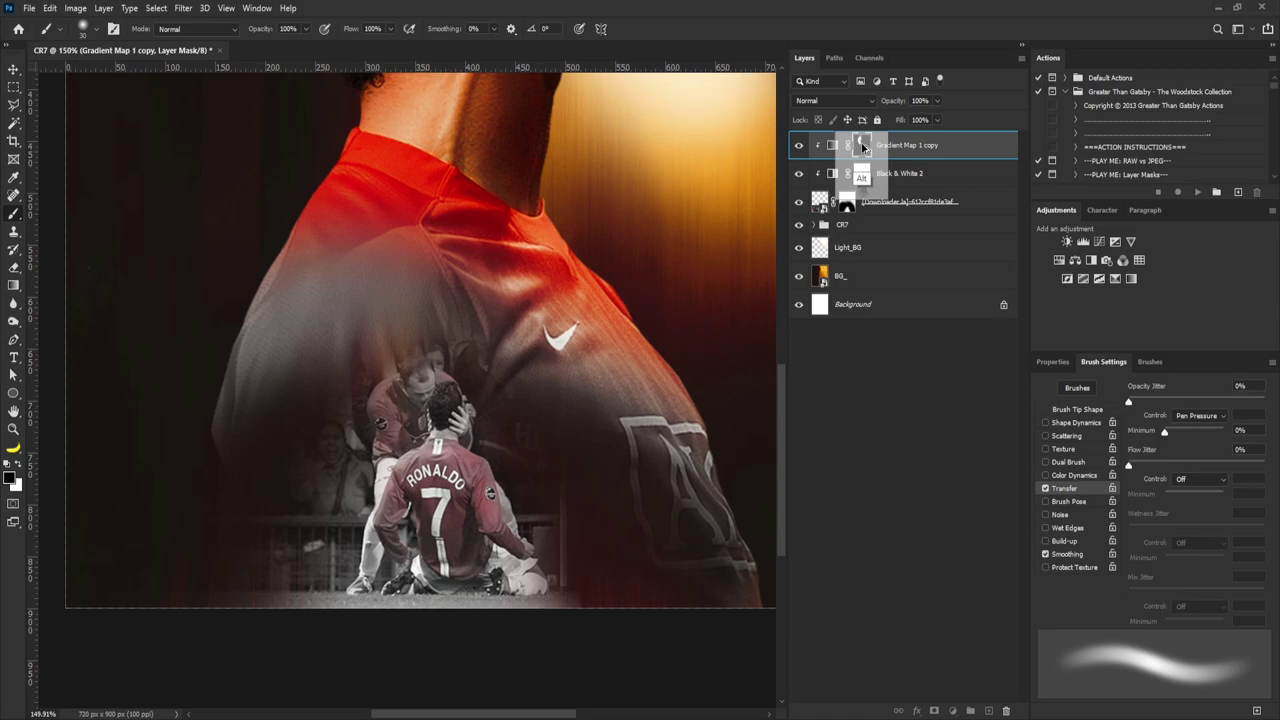
drag(863, 147, 863, 147)
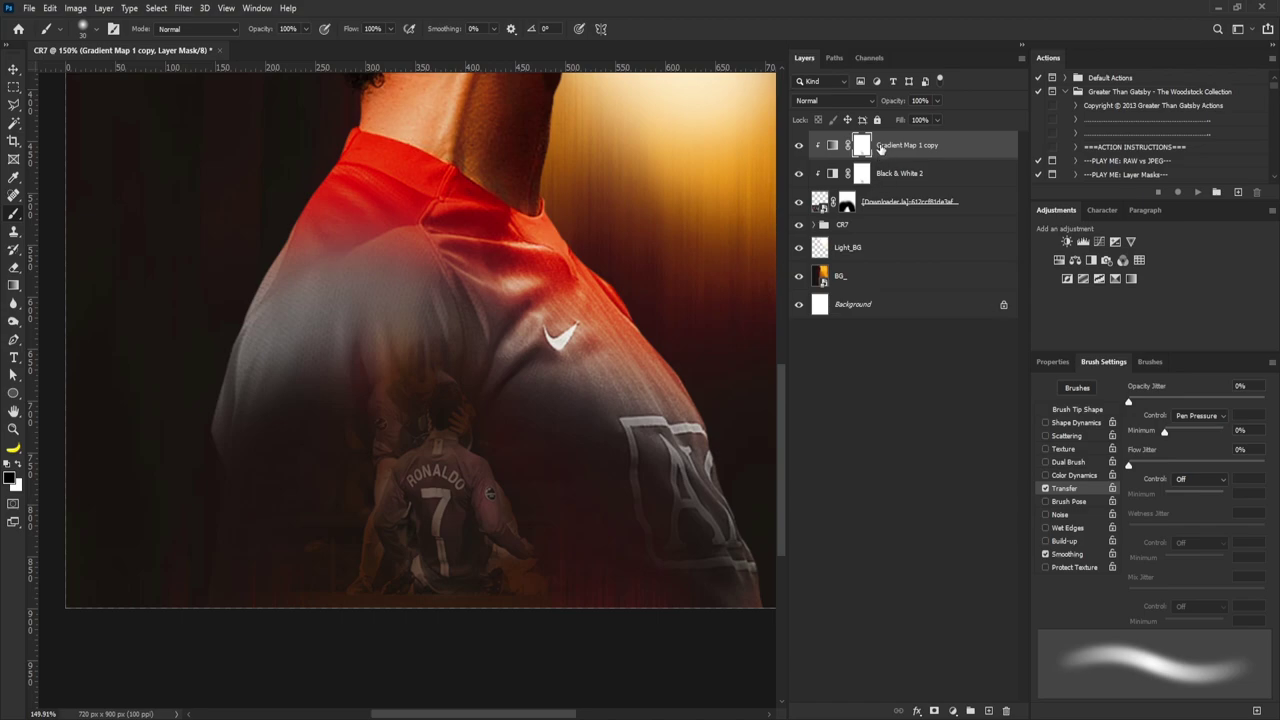
Step: Paint black on the Gradient Map 1 copy's mask over the celebrating players with a soft 80 px brush
scroll(433, 437, down, 1)
drag(433, 437, 443, 363)
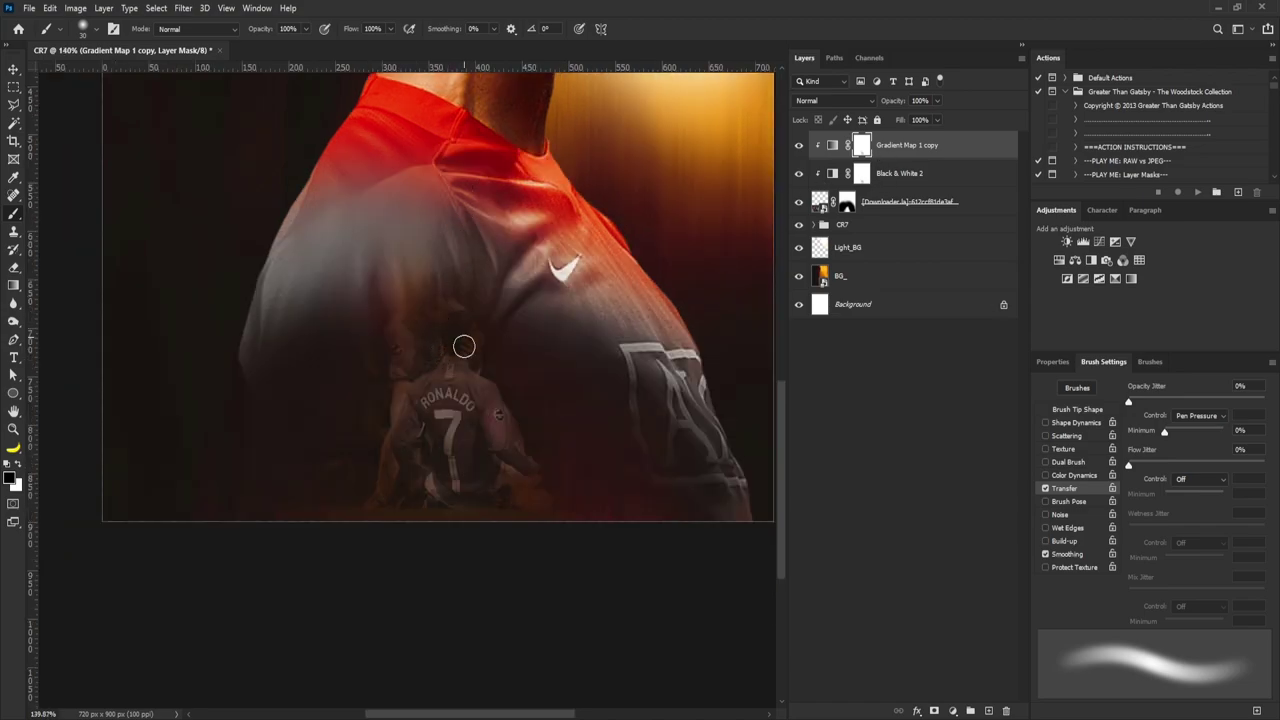
key(bracketright)
key(bracketright)
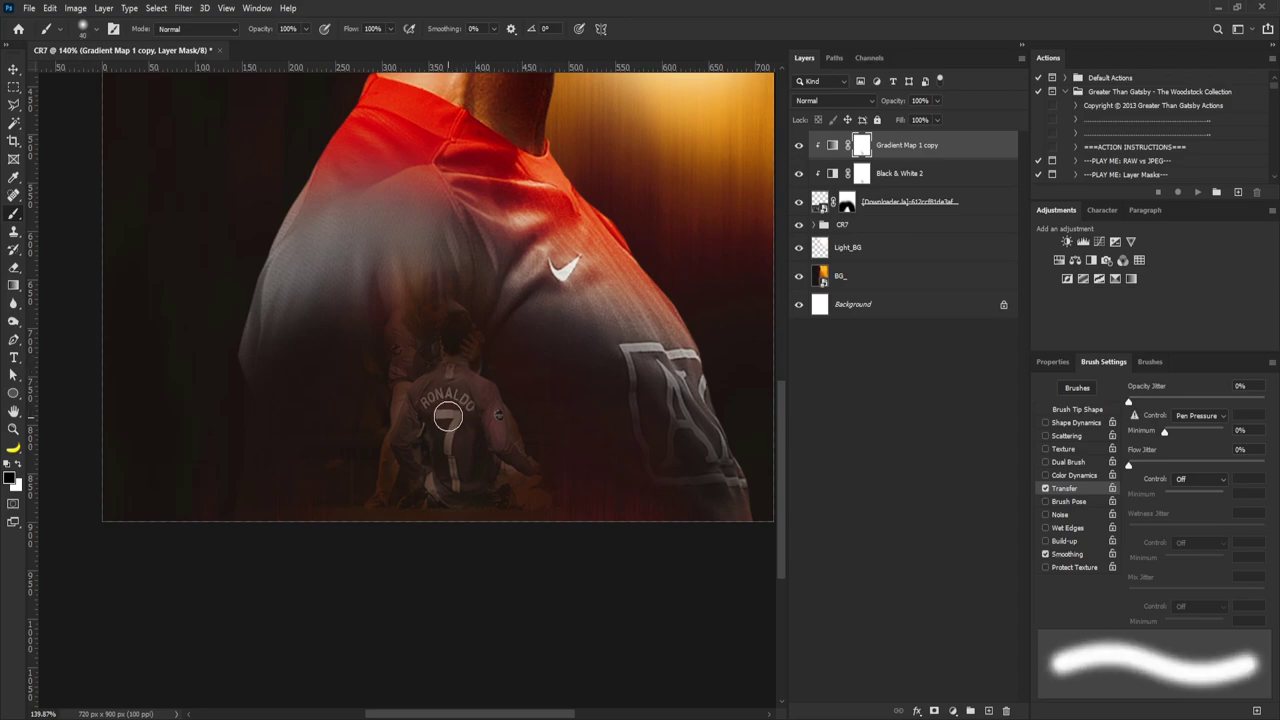
key(bracketright)
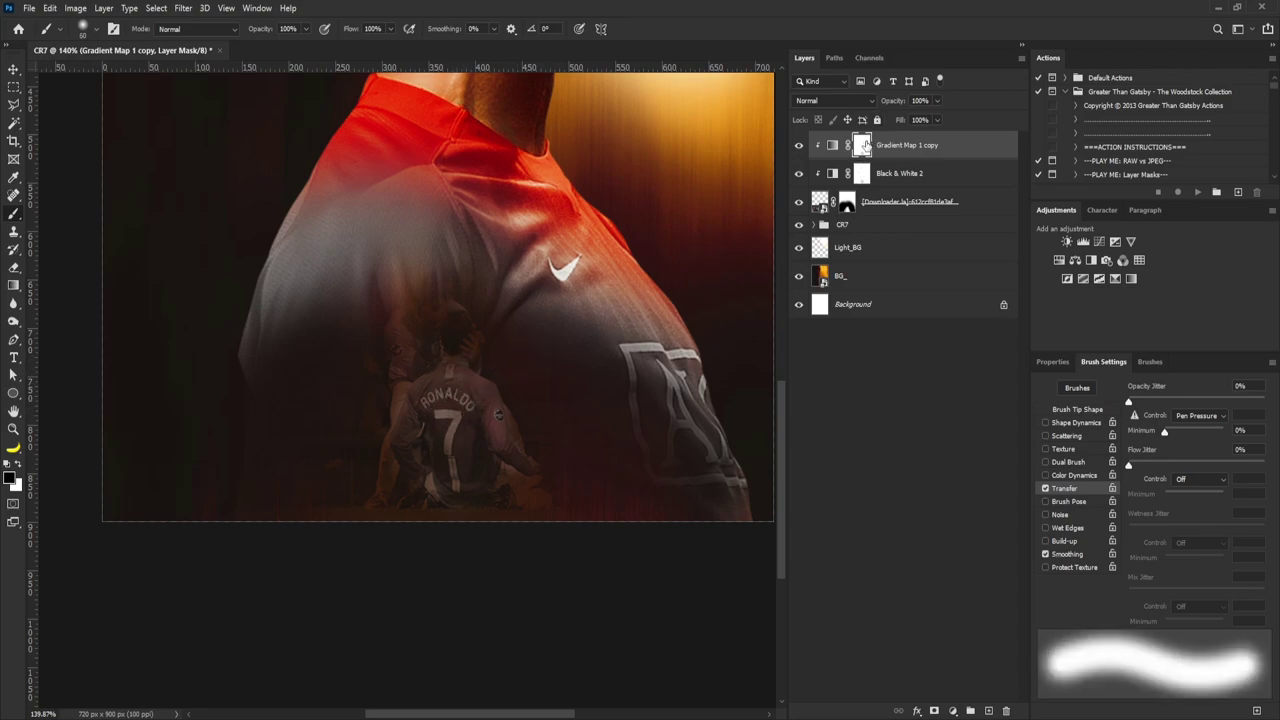
key(bracketright)
key(bracketright)
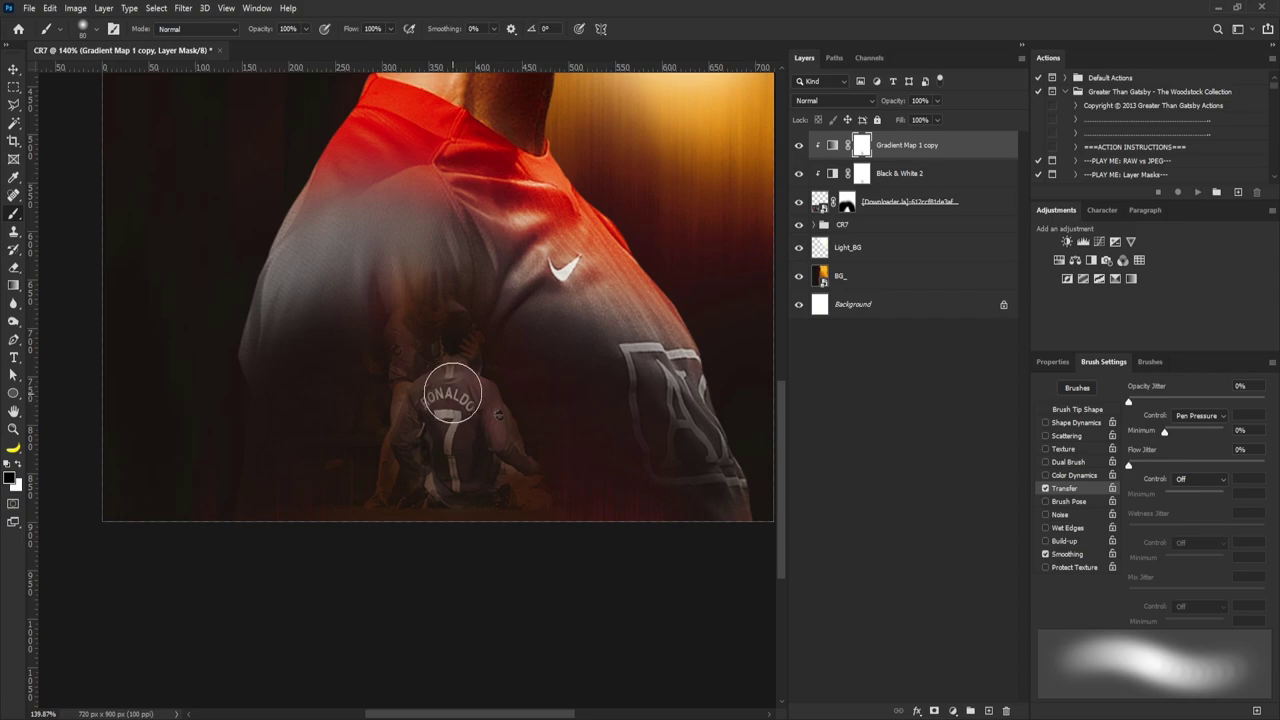
mouse_move(457, 366)
mouse_down()
mouse_move(466, 340)
mouse_move(449, 346)
mouse_move(416, 472)
mouse_move(400, 466)
mouse_move(503, 466)
mouse_move(516, 480)
mouse_move(434, 320)
mouse_move(416, 329)
mouse_move(429, 314)
mouse_move(405, 480)
mouse_up()
Step: Set the Reds of the Black & White 2 adjustment to 23 and raise its Yellows above 90
click(840, 173)
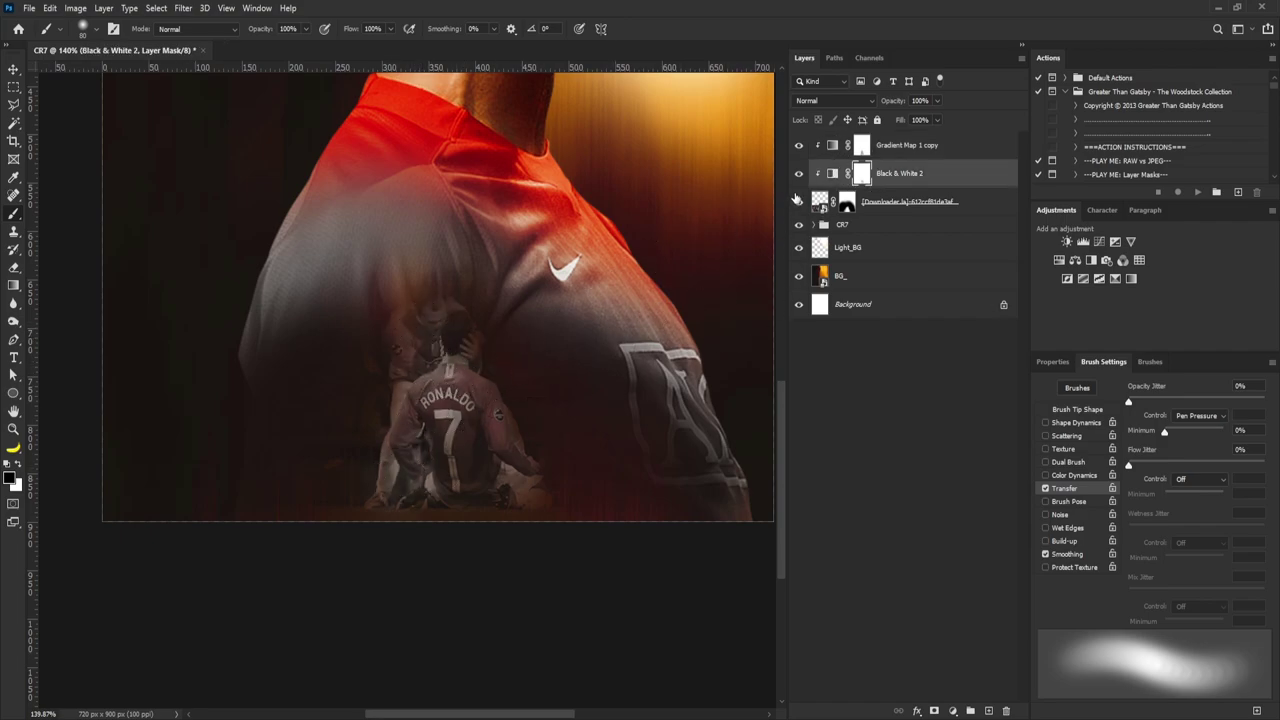
click(831, 177)
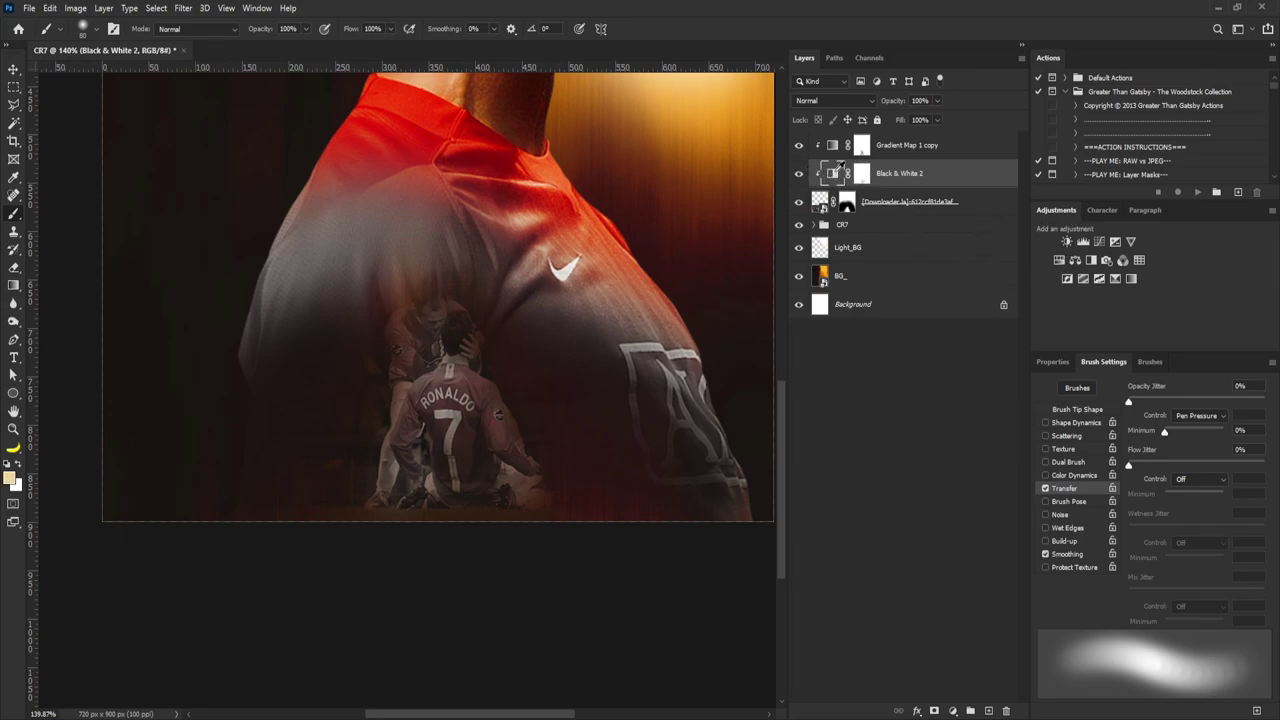
click(1058, 365)
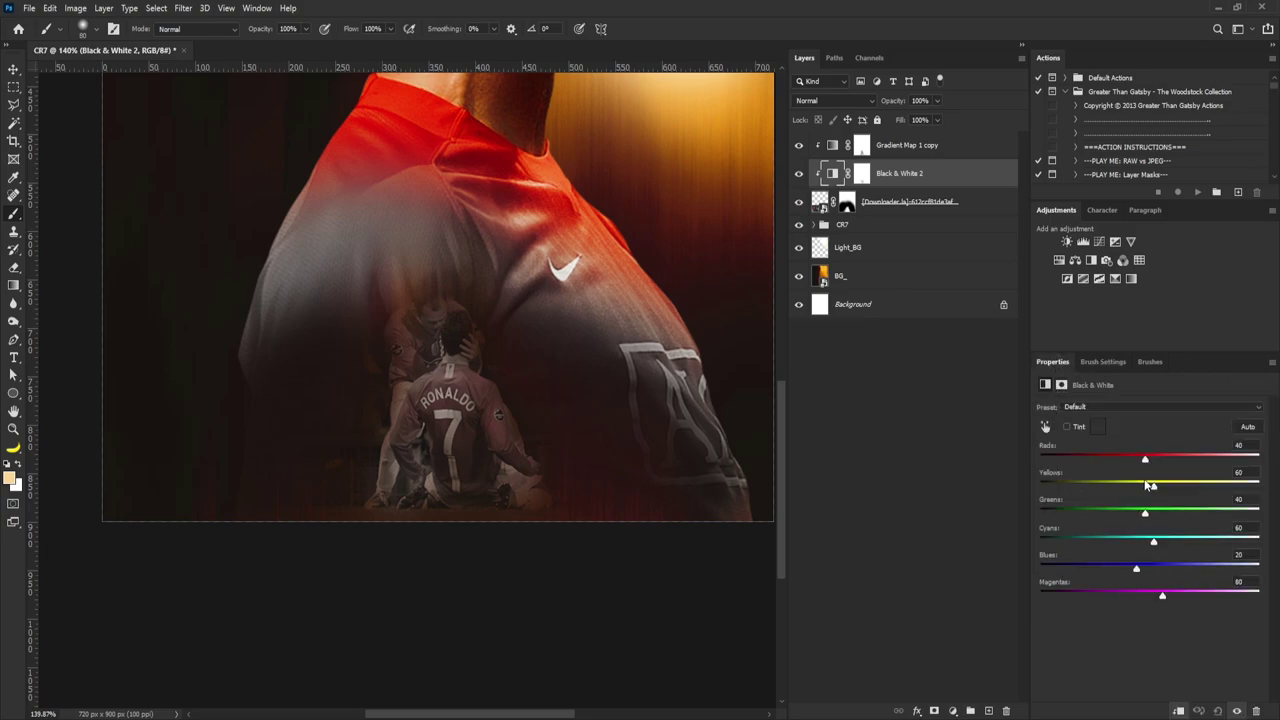
drag(1147, 462, 1133, 464)
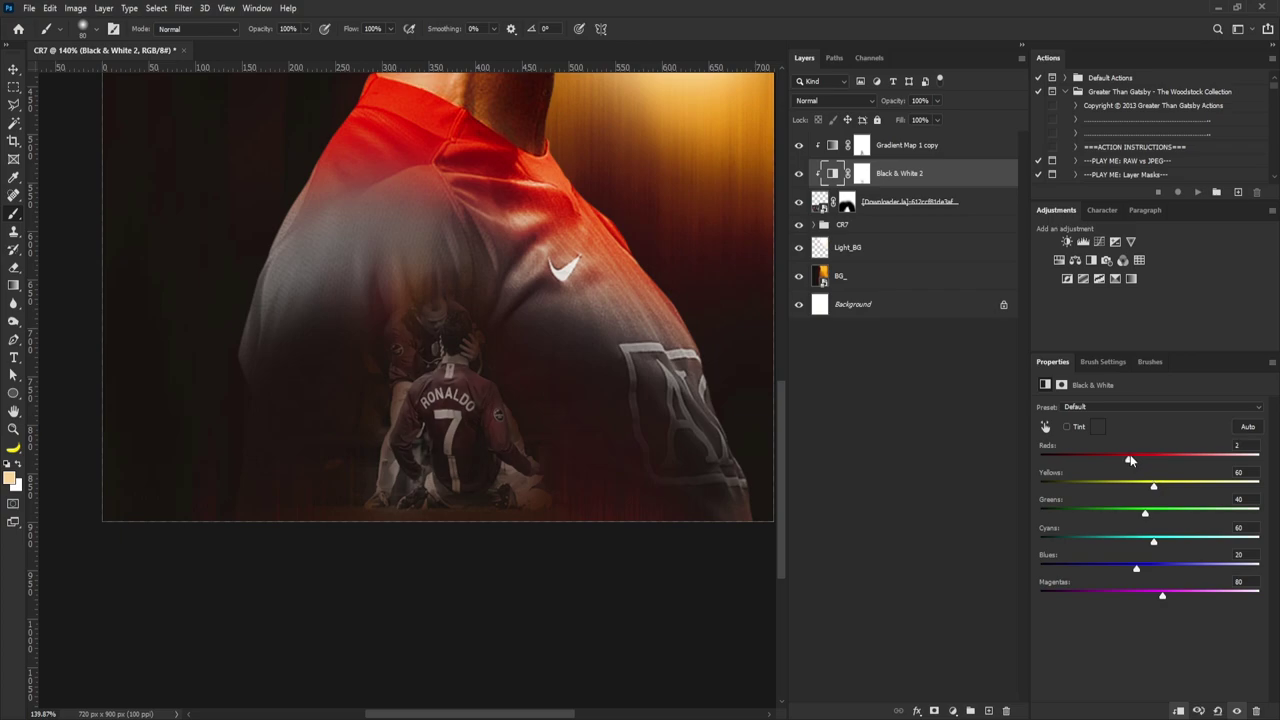
drag(1155, 489, 1141, 463)
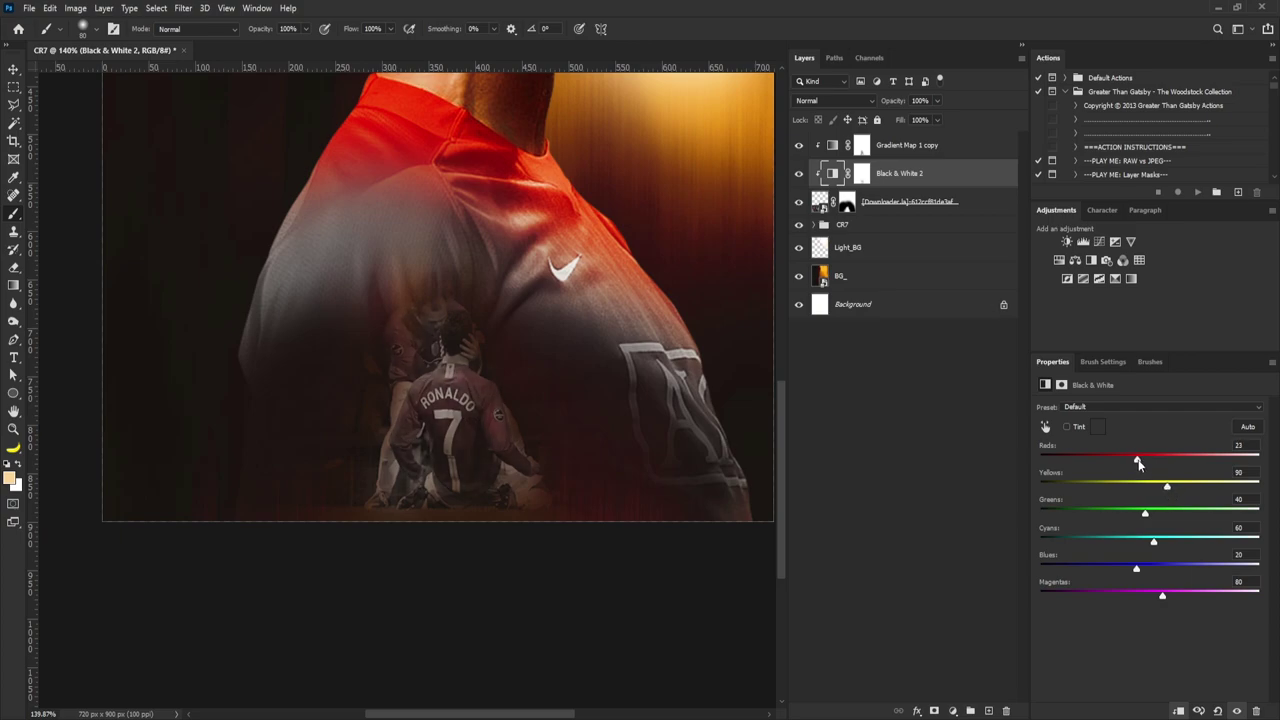
drag(1169, 490, 1182, 491)
Step: Paint more black on the Gradient Map 1 copy's mask around the celebration photo, enlarging the brush to 125 px
click(864, 150)
key(d)
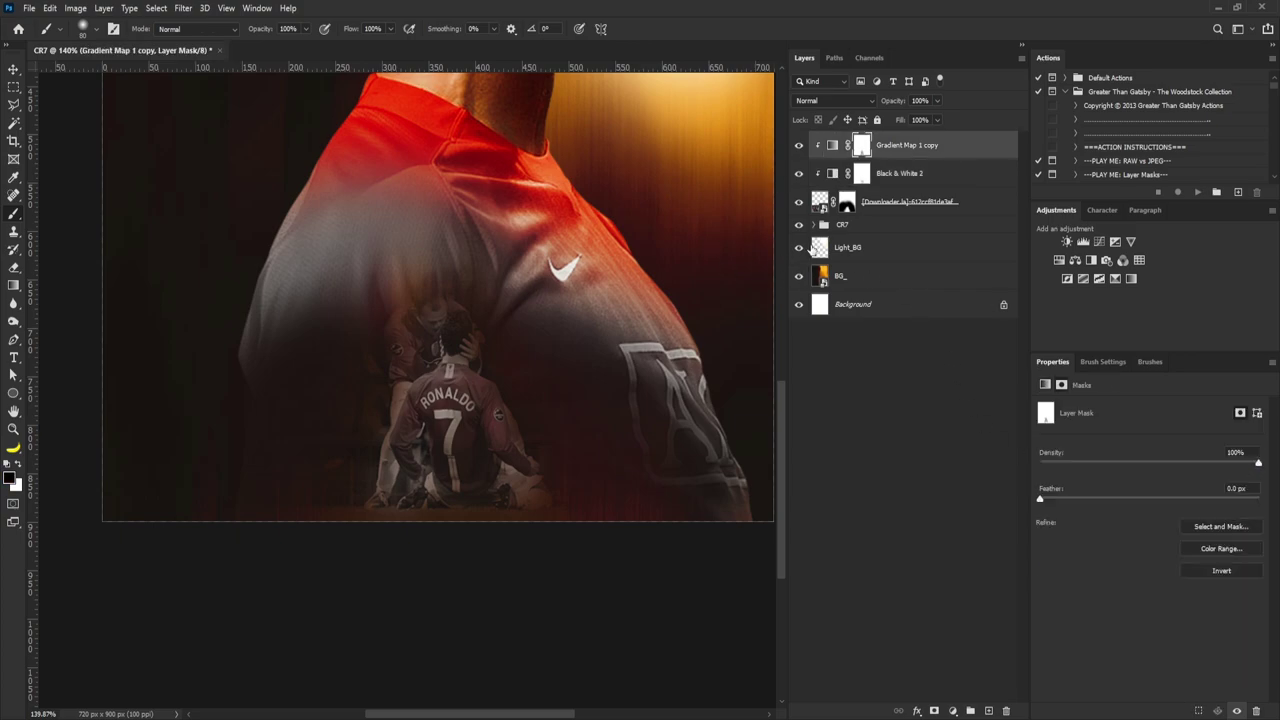
mouse_move(519, 516)
mouse_down()
mouse_move(456, 514)
mouse_move(468, 513)
mouse_move(450, 499)
mouse_move(464, 493)
mouse_move(503, 497)
mouse_move(517, 519)
mouse_move(509, 535)
mouse_move(425, 527)
mouse_move(395, 541)
mouse_move(247, 546)
mouse_move(390, 521)
mouse_move(533, 544)
mouse_move(521, 534)
mouse_move(575, 536)
mouse_move(532, 538)
mouse_move(580, 551)
mouse_up()
key(bracketright)
key(bracketright)
key(bracketright)
drag(567, 344, 536, 381)
key(v)
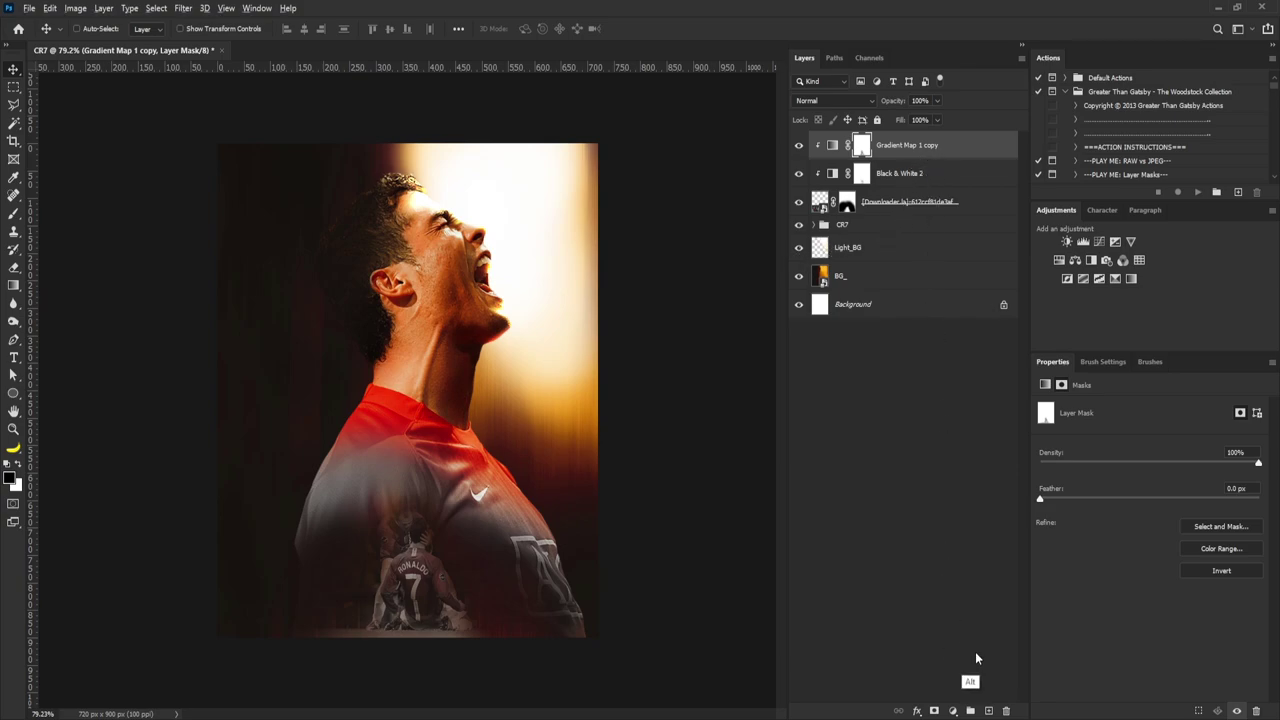
Step: Create a new top layer named Noise in Soft Light mode, filled with 50% gray
alt+click(989, 711)
text(Noise)
click(588, 278)
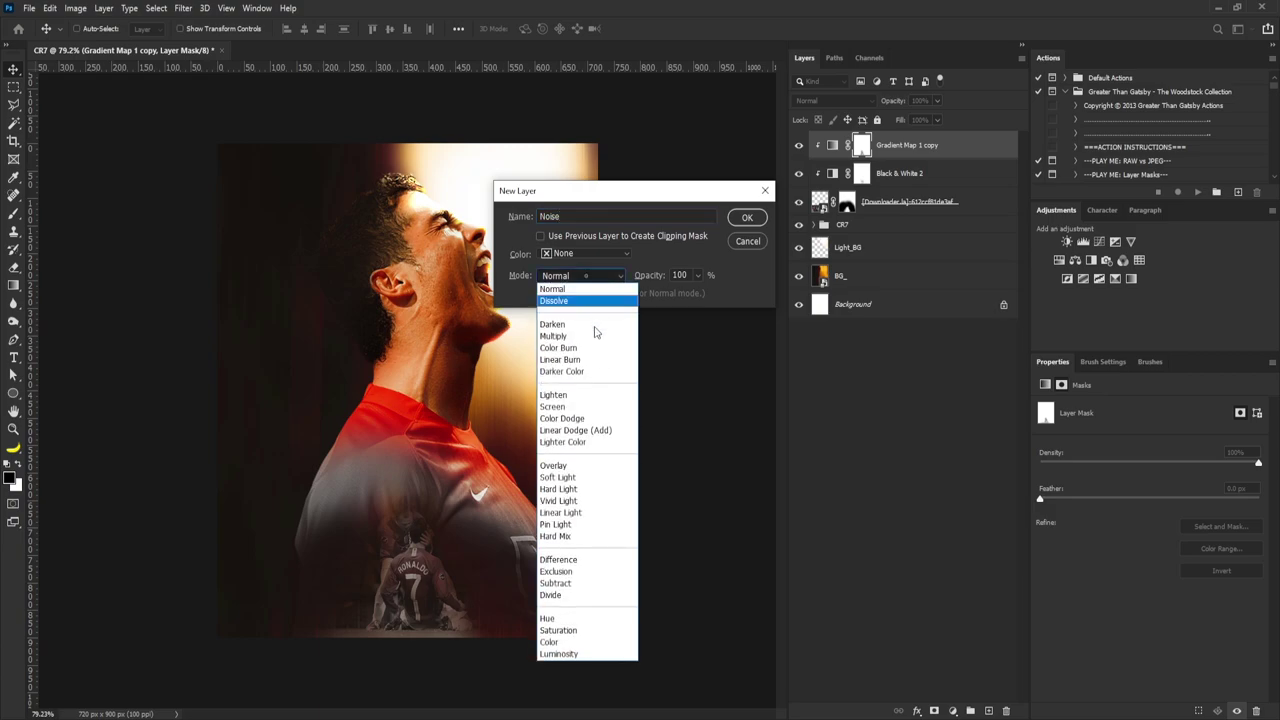
click(560, 477)
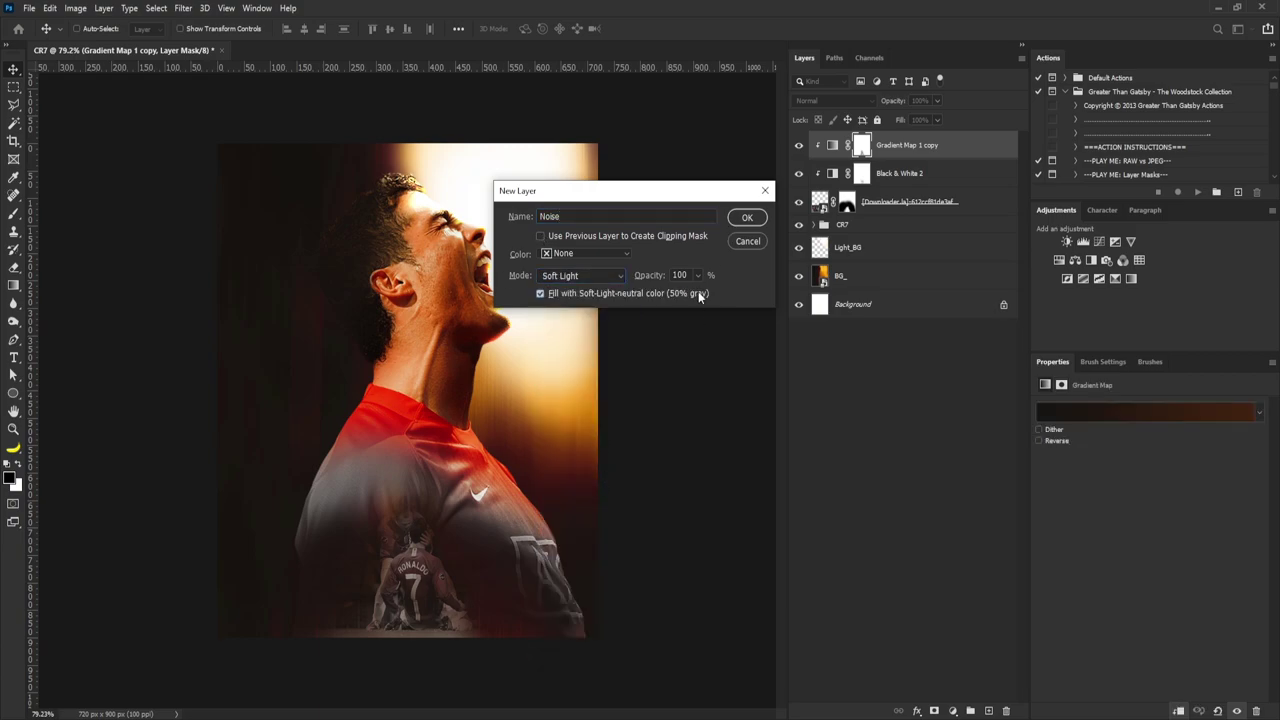
click(749, 218)
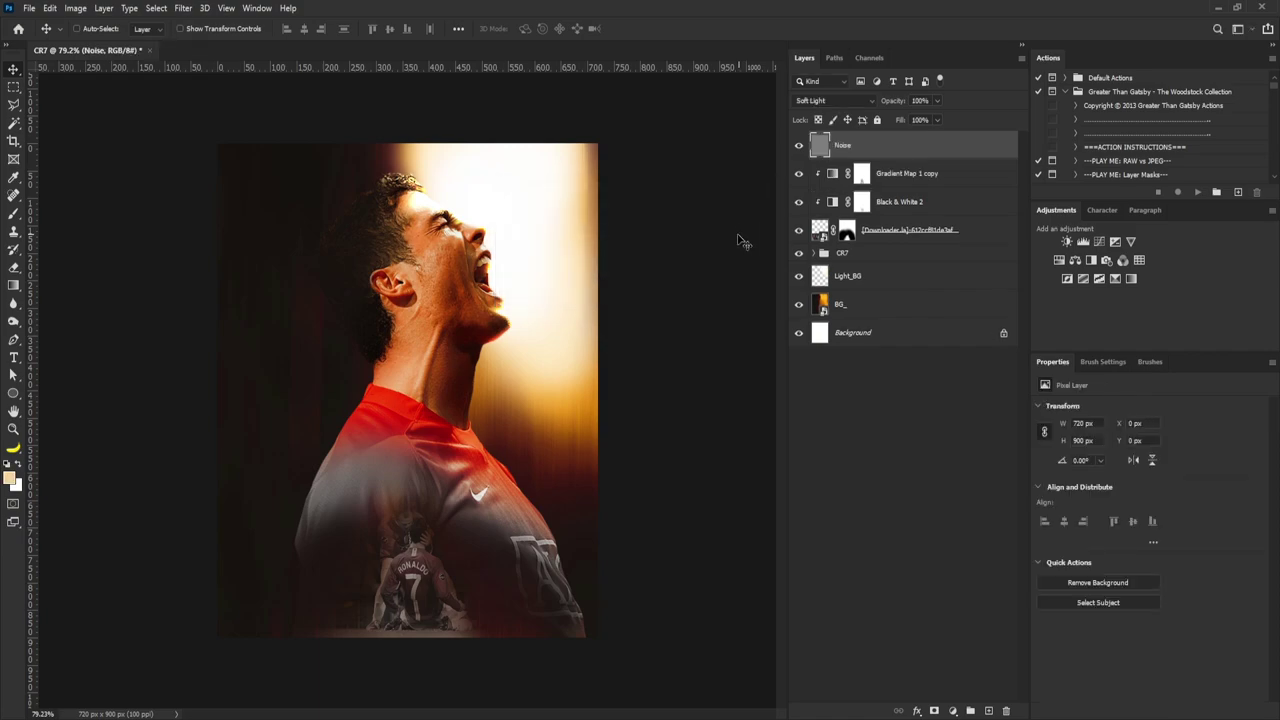
Step: Apply the Add Noise filter to the Noise layer with uniform monochromatic noise at a lower amount than 14.41%
click(184, 8)
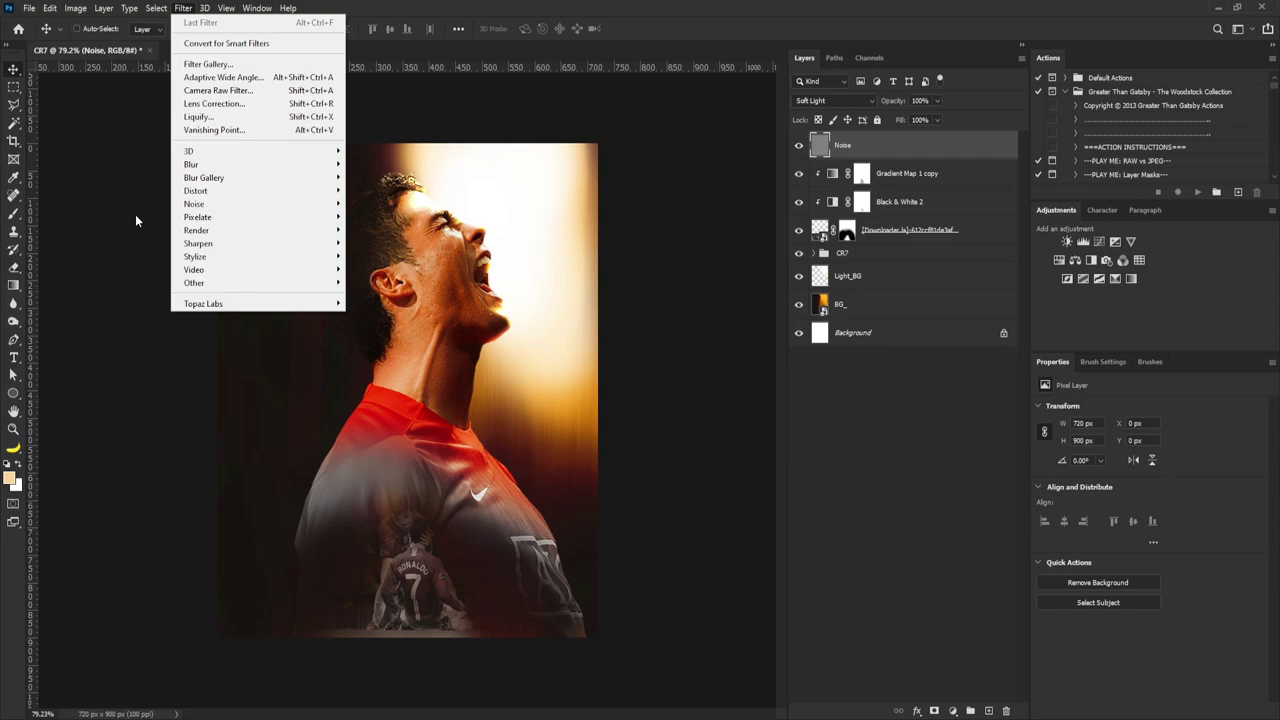
mouse_move(238, 208)
click(162, 202)
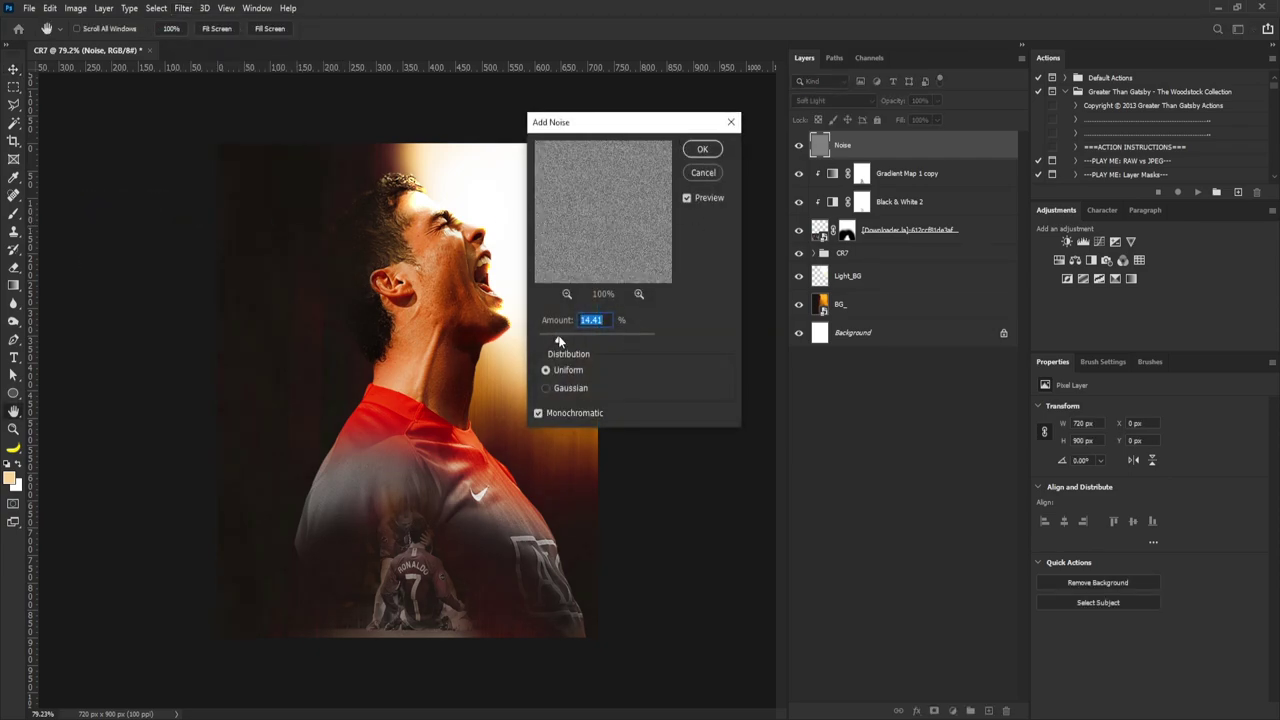
drag(559, 342, 550, 342)
click(704, 149)
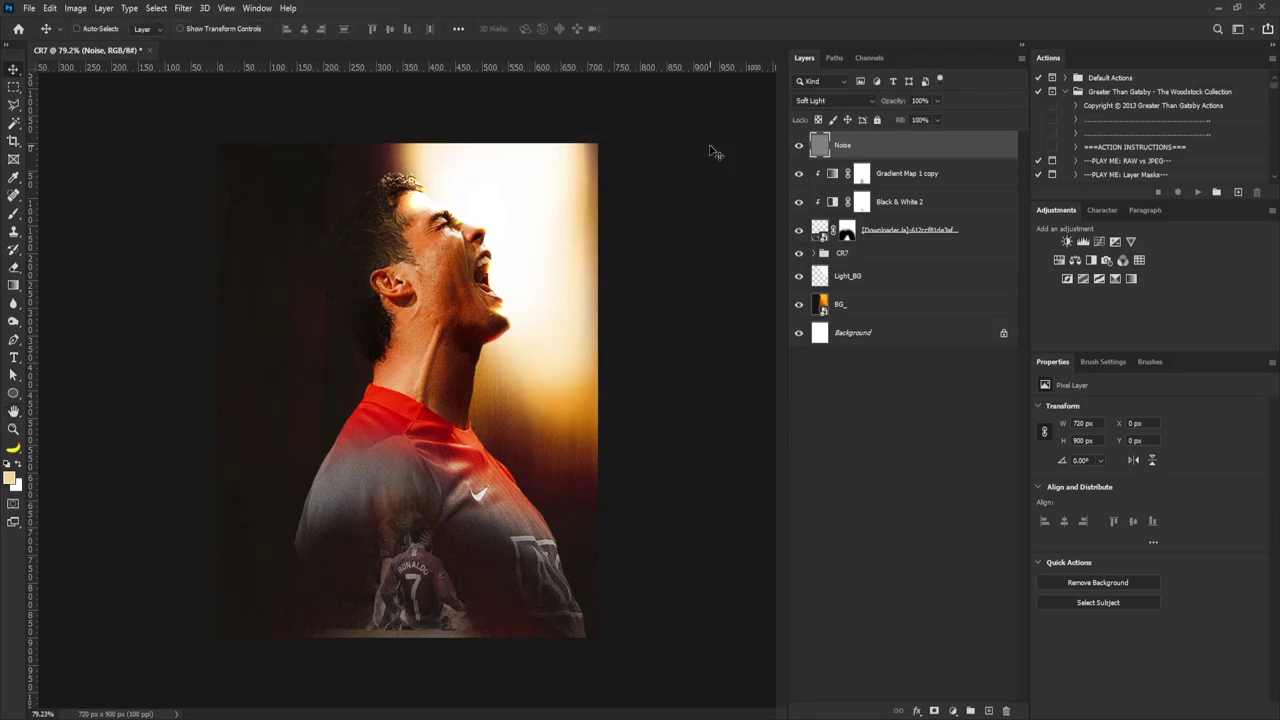
Step: Add a black-to-white Gradient Map adjustment above the Noise layer and invert its mask
click(1131, 279)
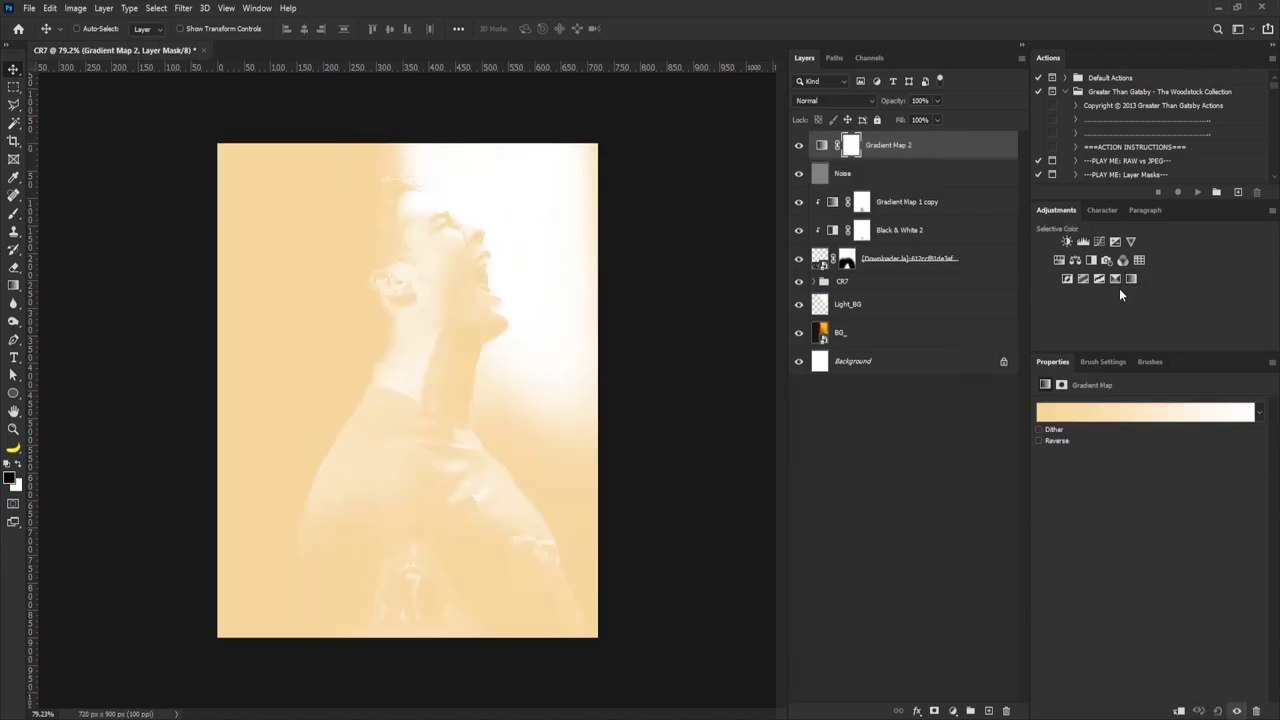
click(1078, 411)
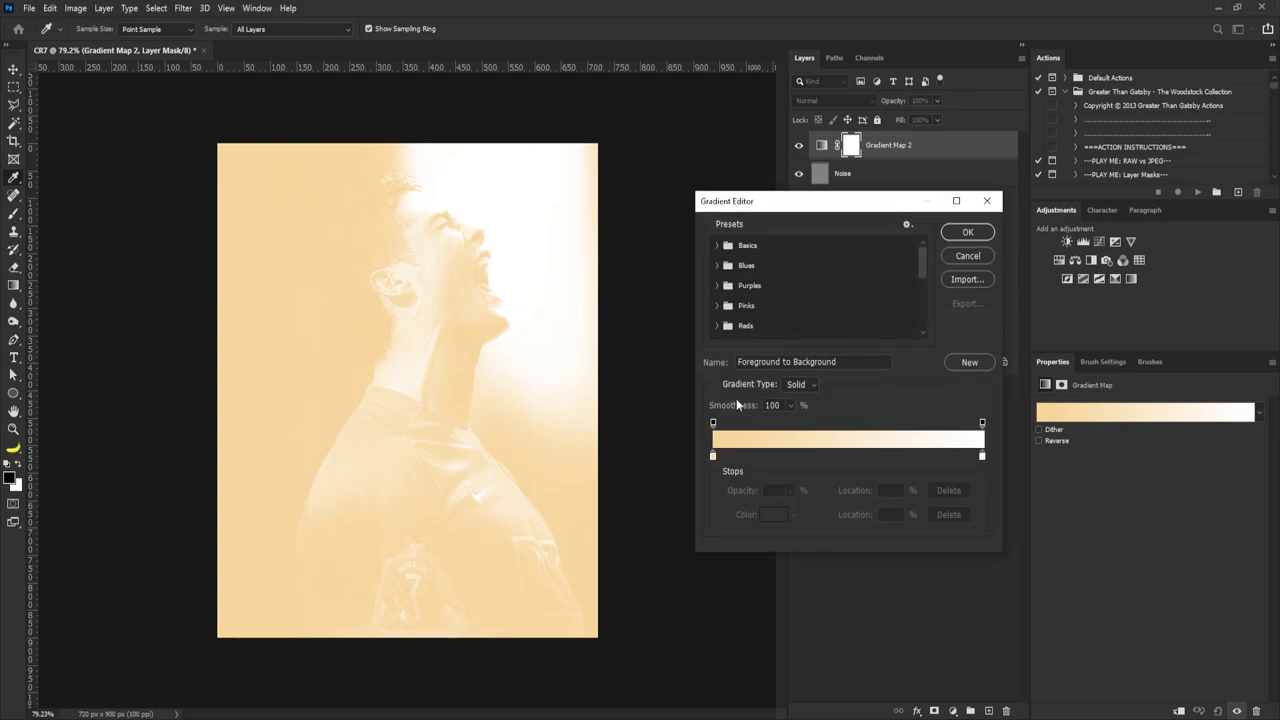
click(716, 245)
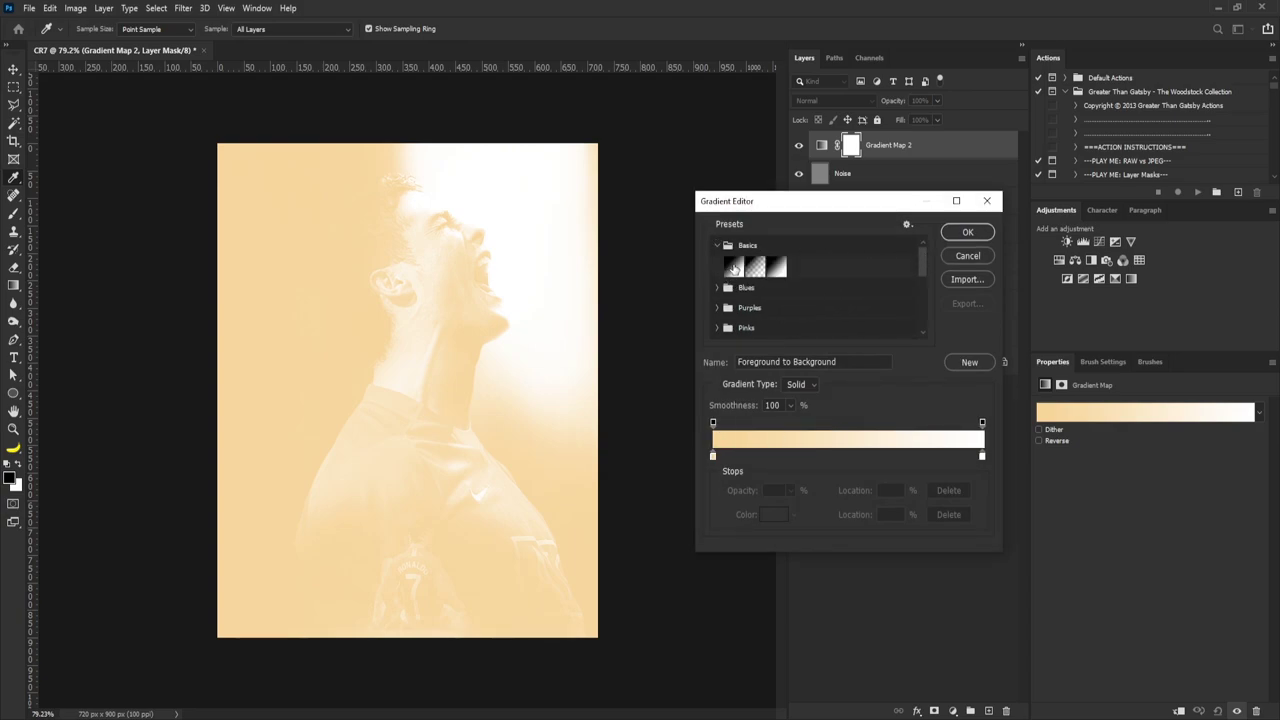
click(734, 266)
click(966, 232)
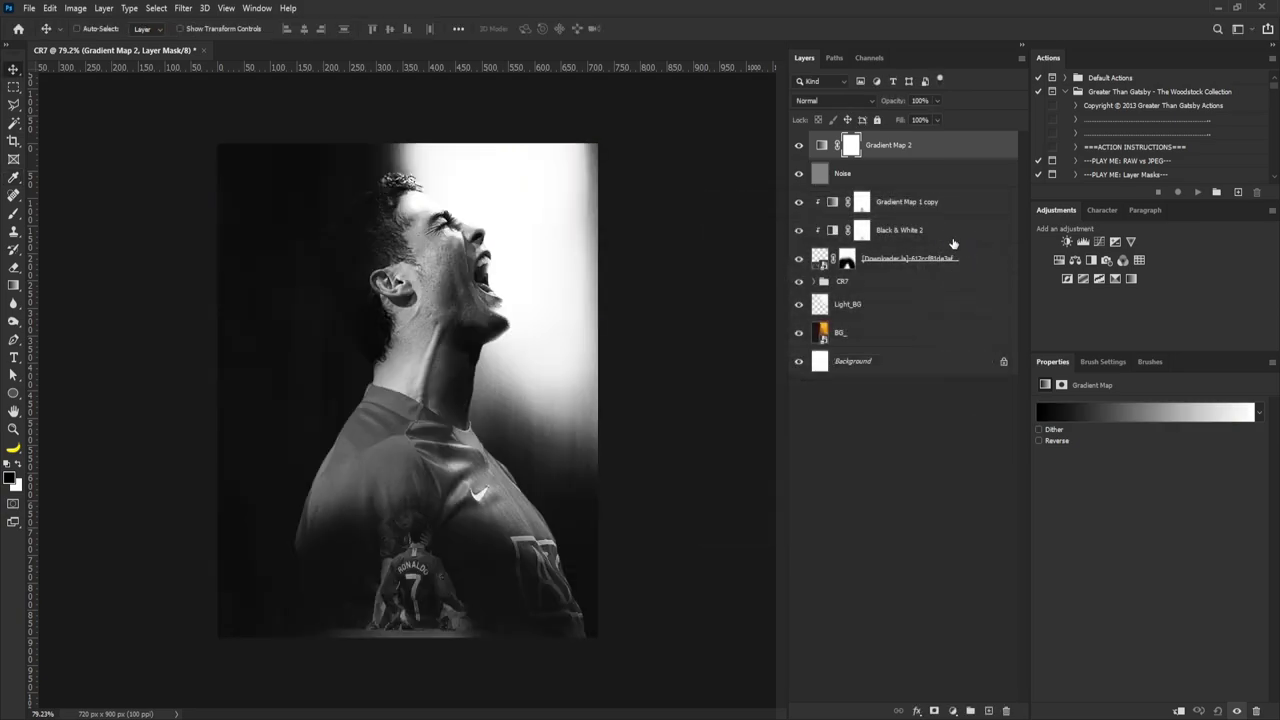
key(b)
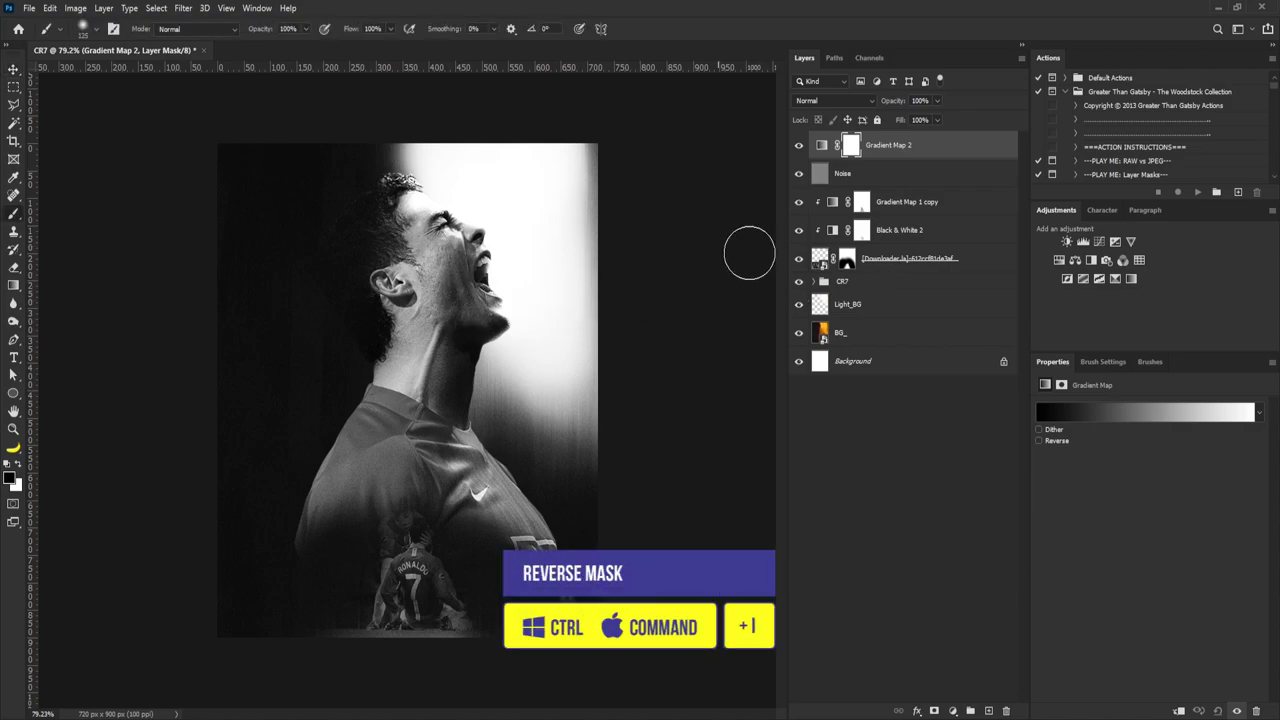
key(ctrl+i)
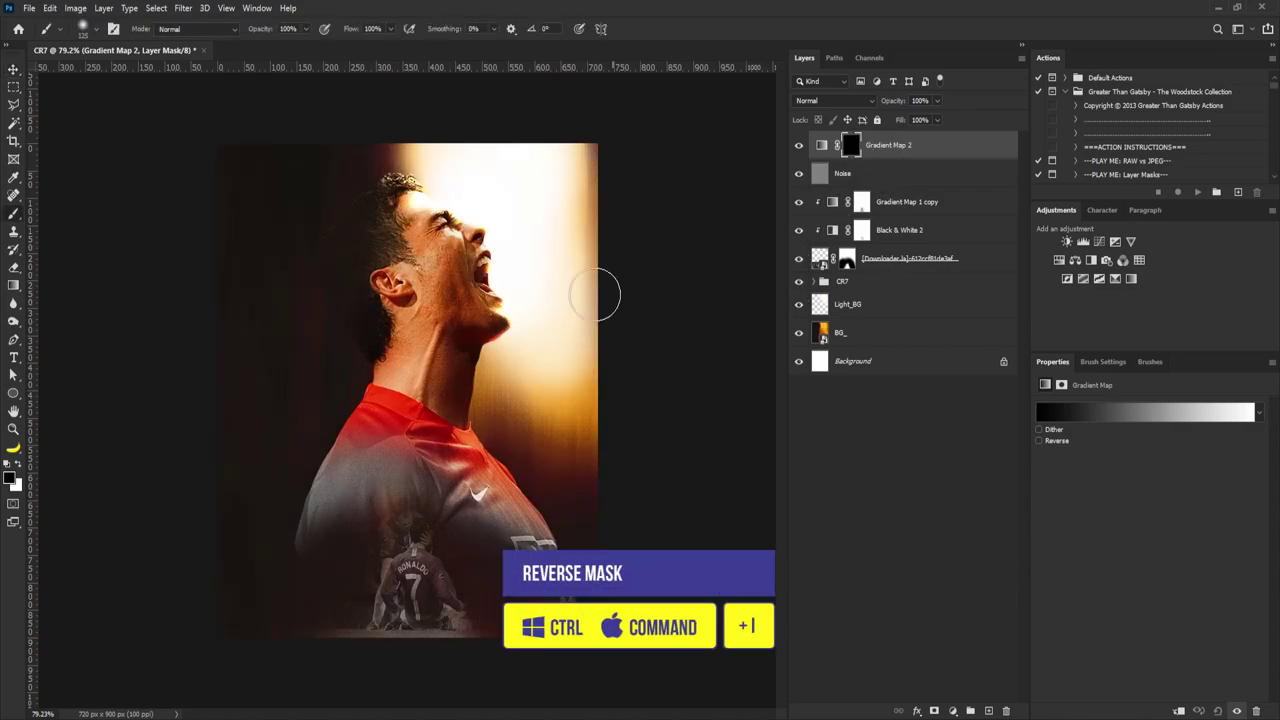
Step: Paint white on the Gradient Map 2 mask over the lower shirt and poster base, using soft brushes from 400 to 250 px
click(20, 466)
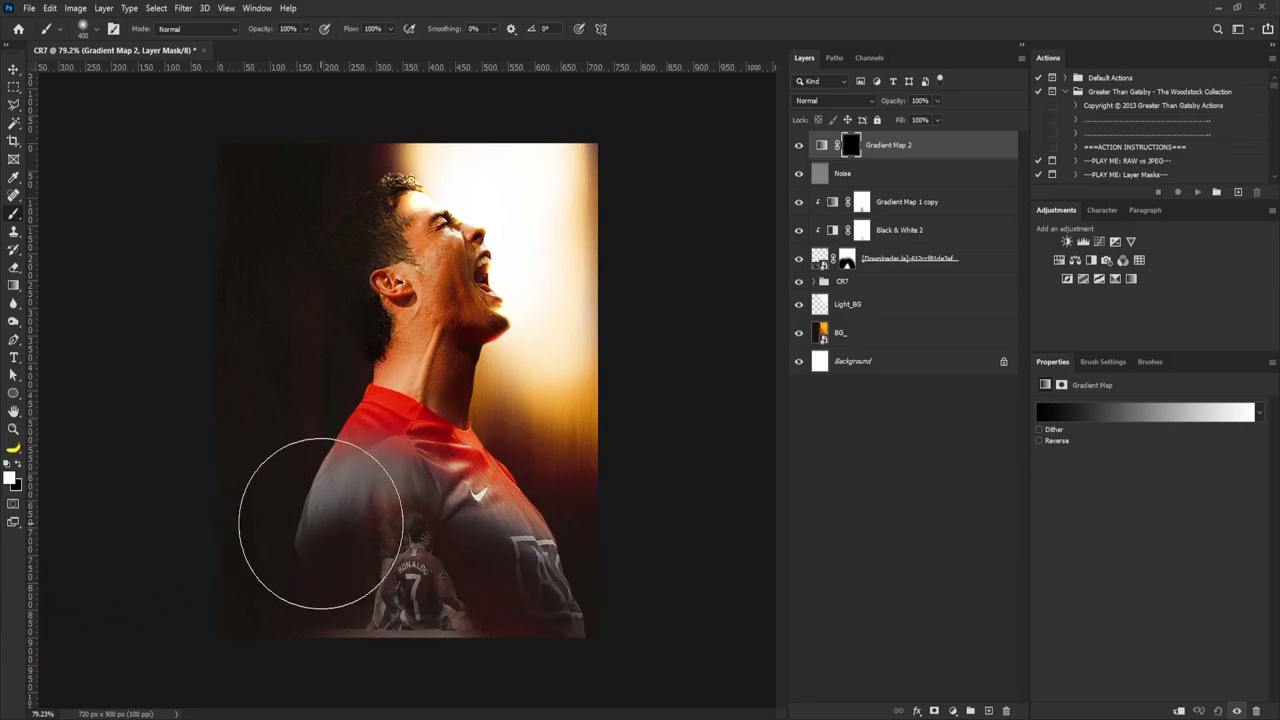
drag(360, 513, 372, 500)
drag(372, 500, 377, 484)
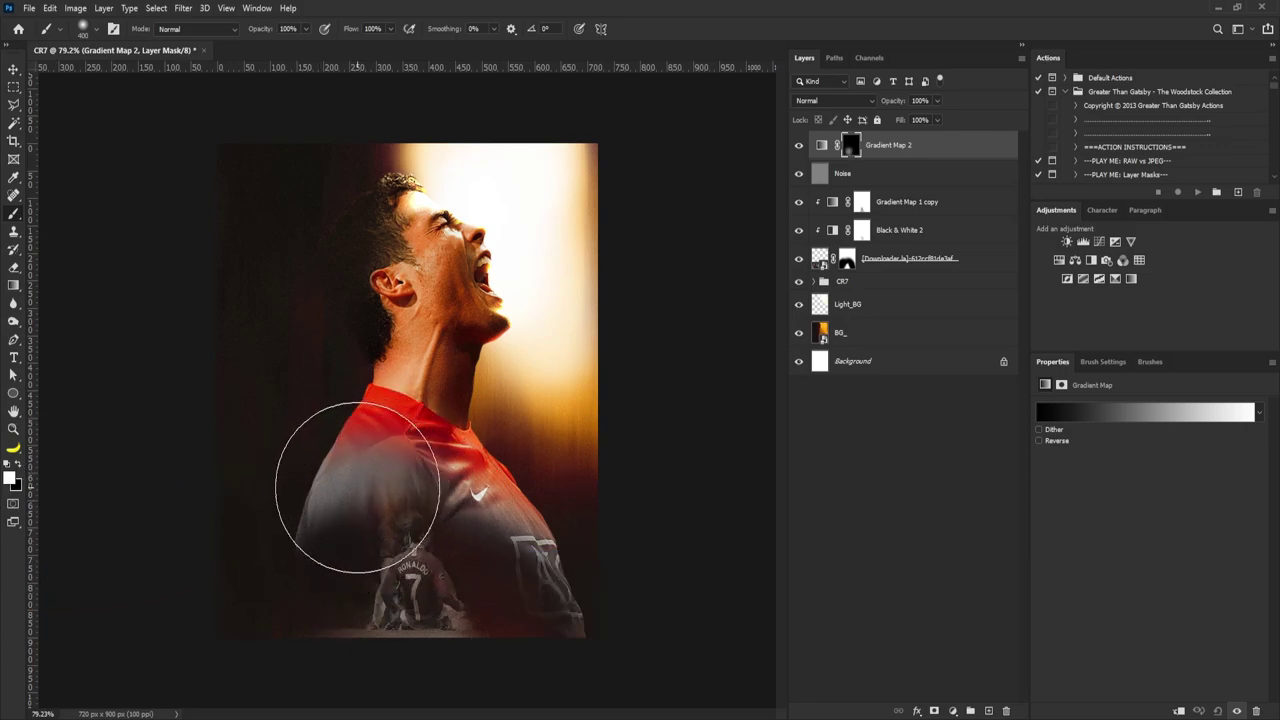
key(bracketleft)
key(bracketleft)
key(bracketleft)
key(bracketleft)
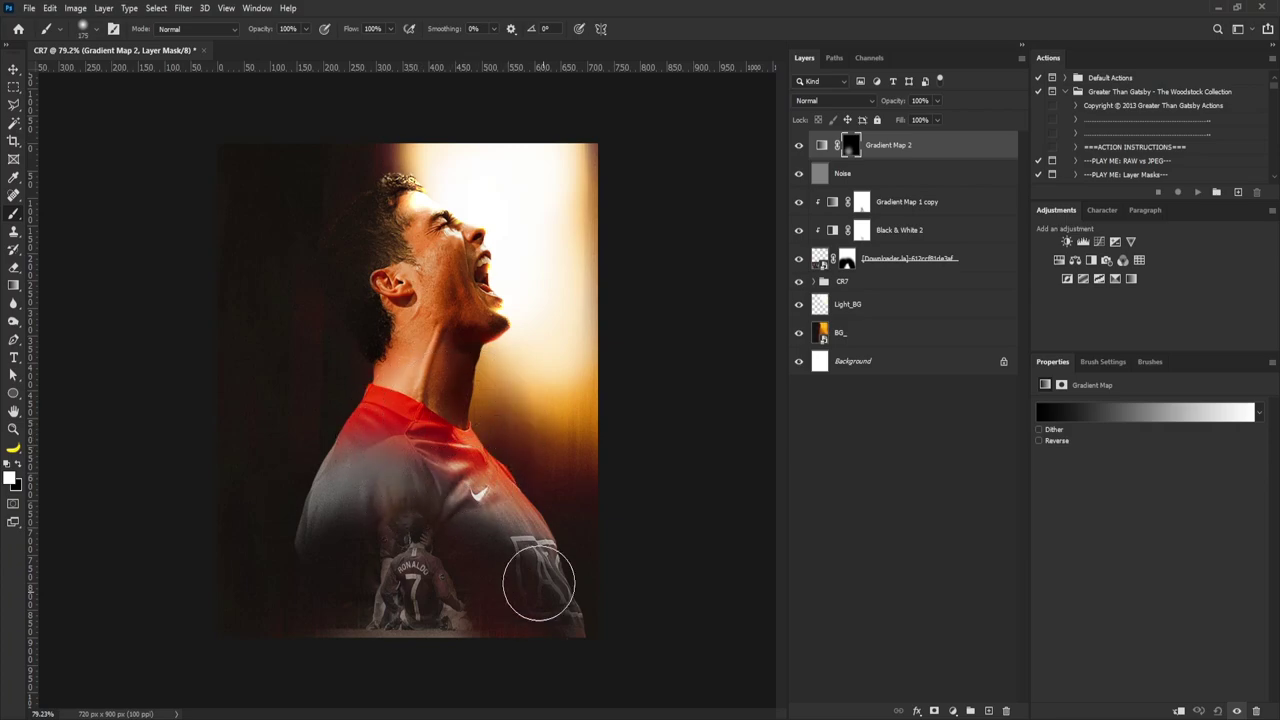
key(bracketright)
key(bracketright)
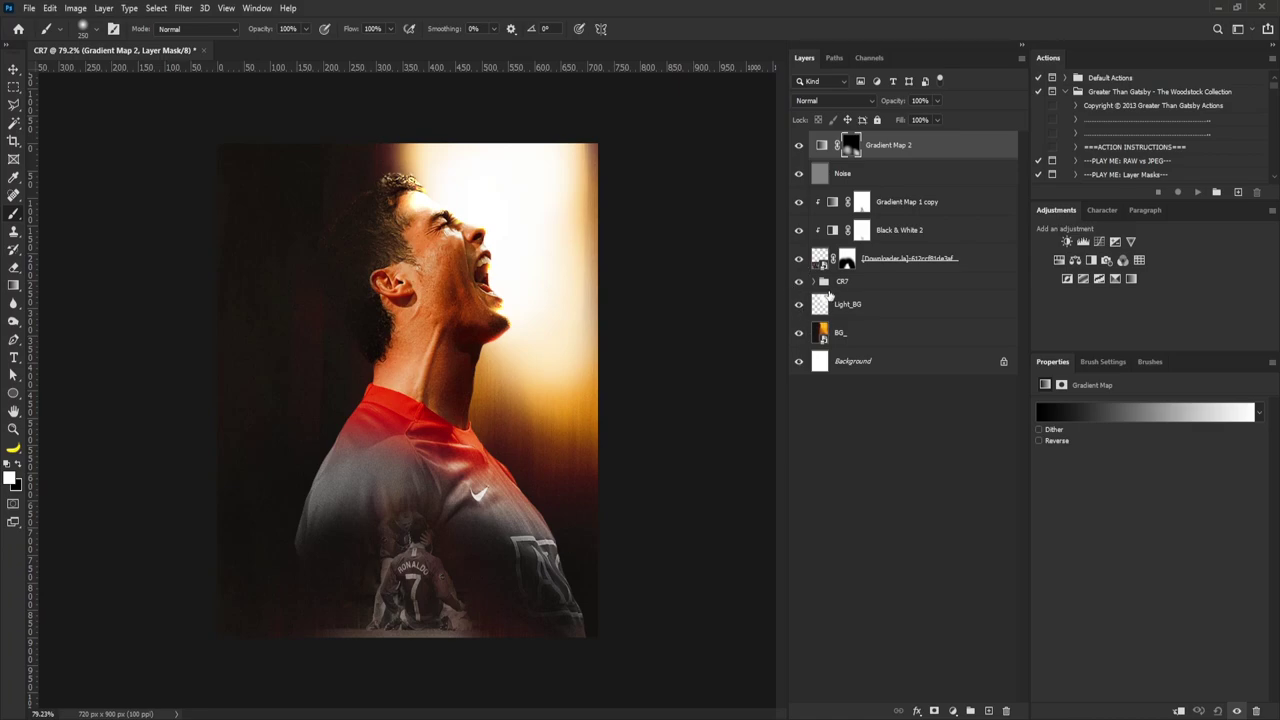
Step: Paint white on the player's layer mask in the CR7 group with a 125 px brush, revealing more of the lower sleeve
click(814, 282)
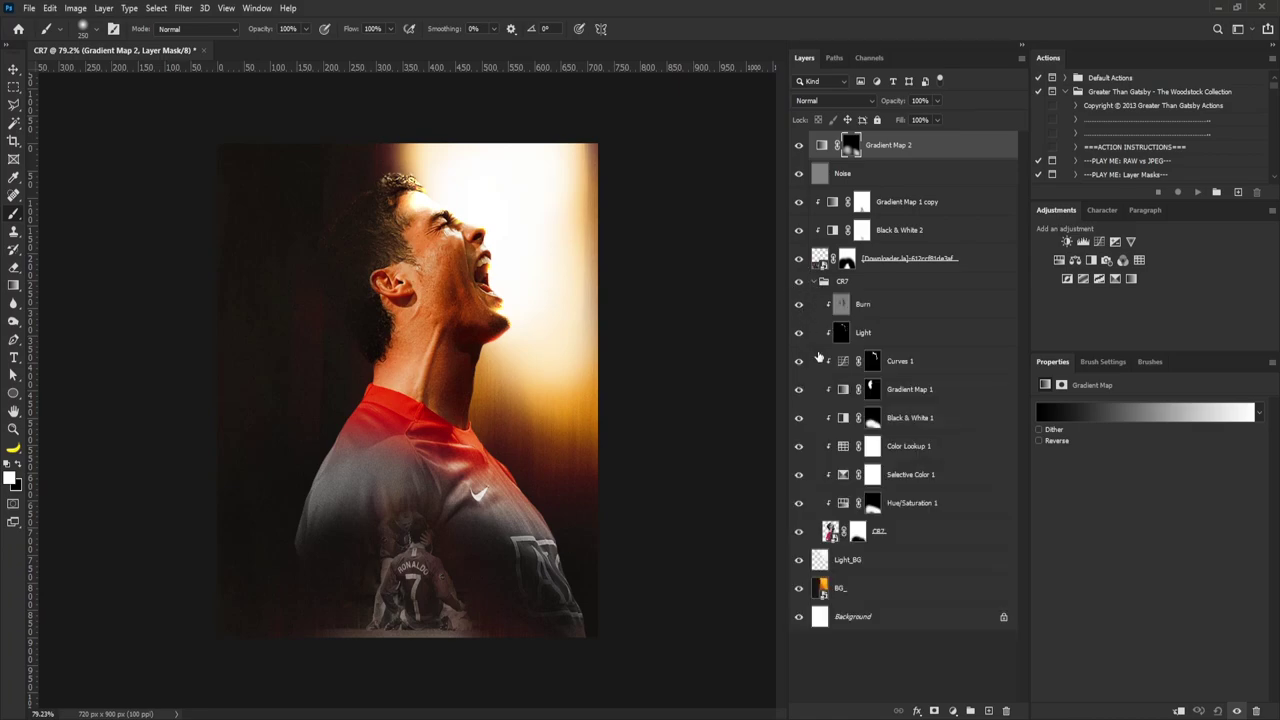
click(857, 533)
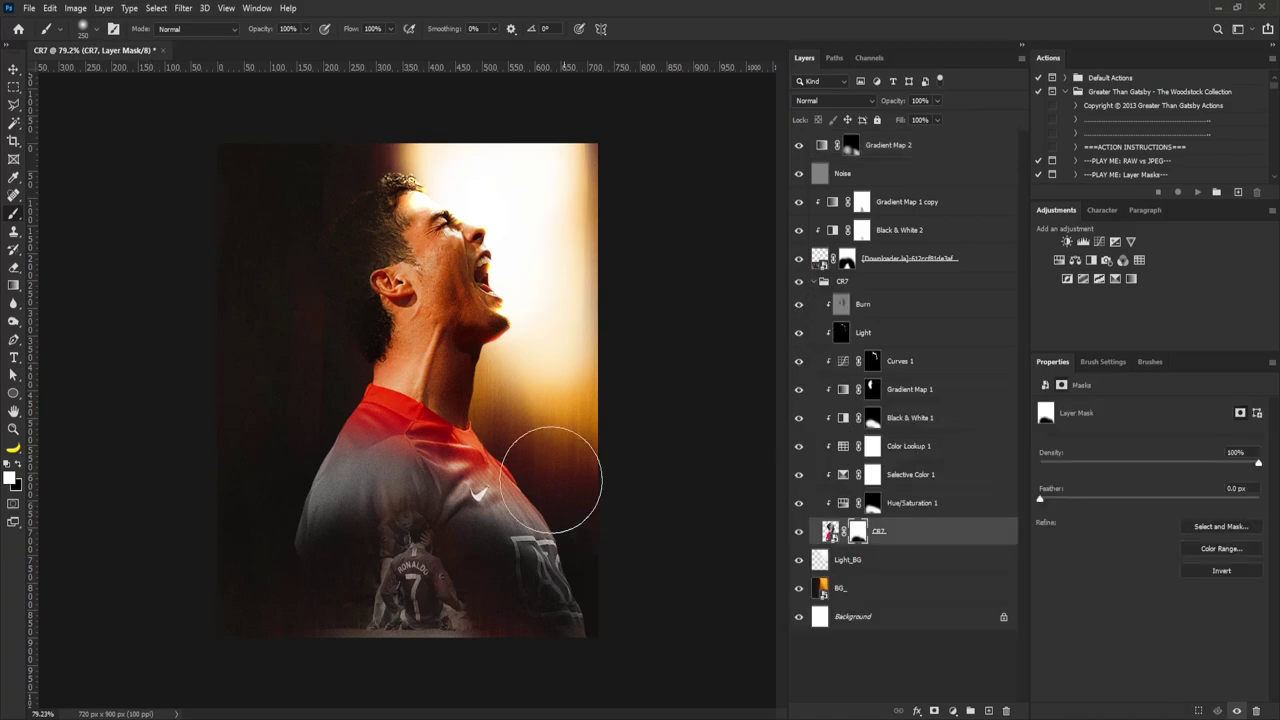
key(bracketleft)
key(bracketleft)
key(bracketleft)
key(bracketleft)
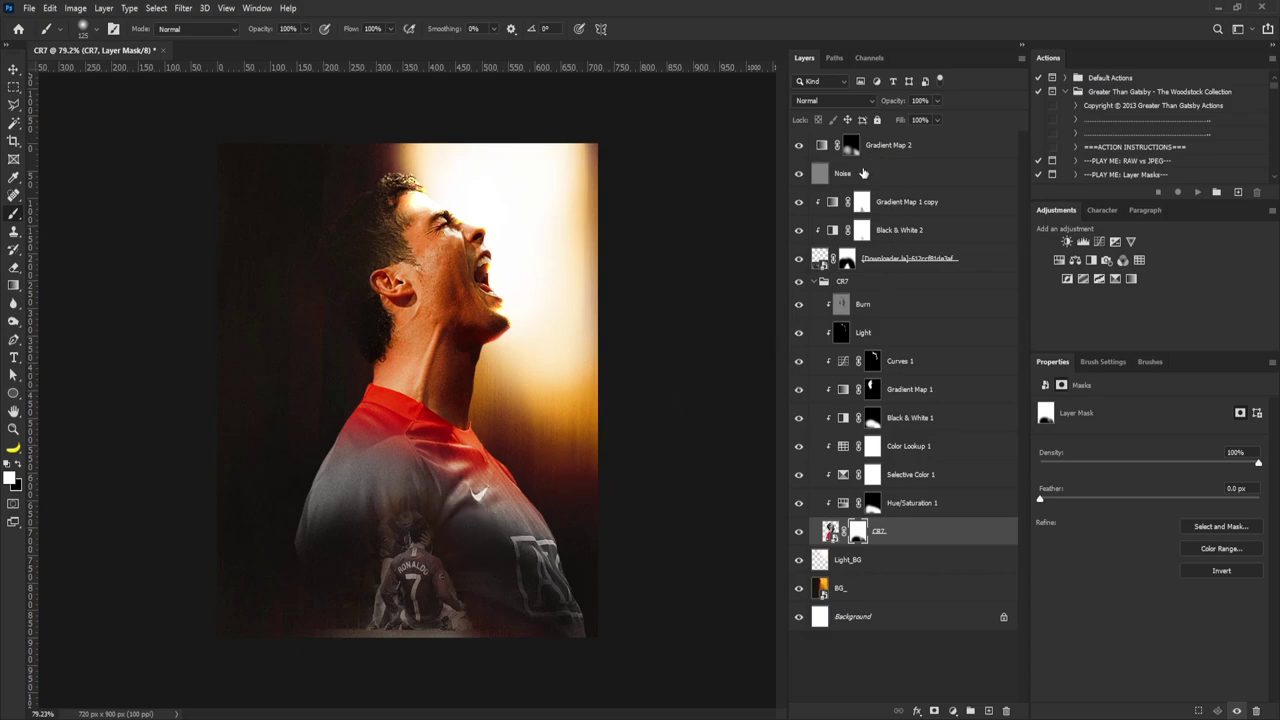
Step: Touch up the Gradient Map 2 mask over the lower part of the poster with a larger brush
click(851, 145)
key(bracketright)
key(bracketright)
key(bracketright)
key(bracketright)
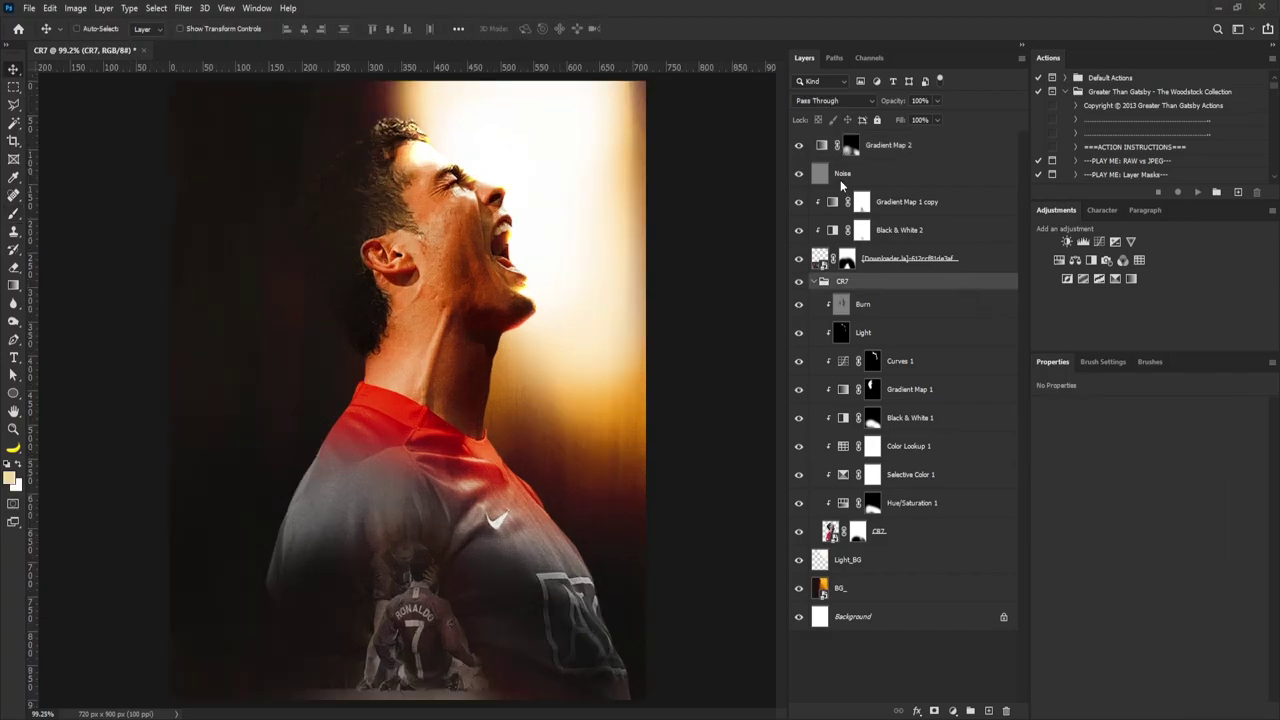
Step: Move the Noise layer above Gradient Map 2, then select Gradient Map 2 and collapse the CR7 group
drag(846, 174, 865, 139)
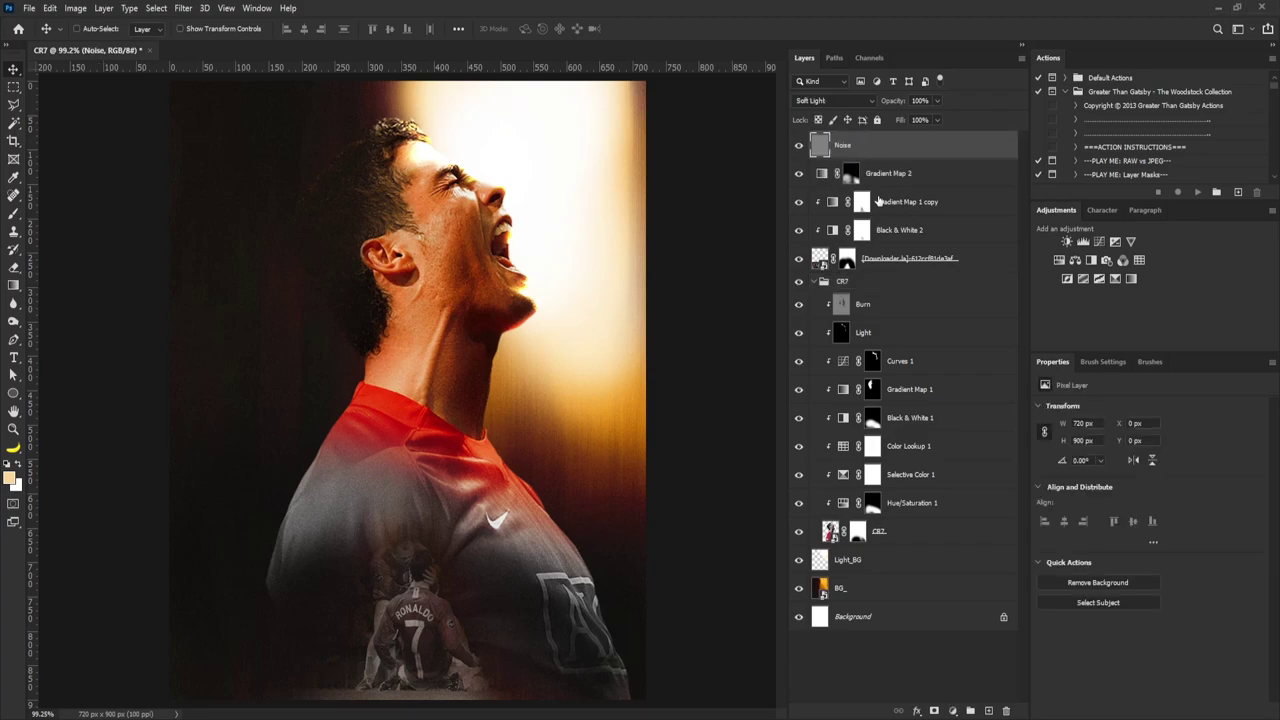
click(893, 178)
click(812, 282)
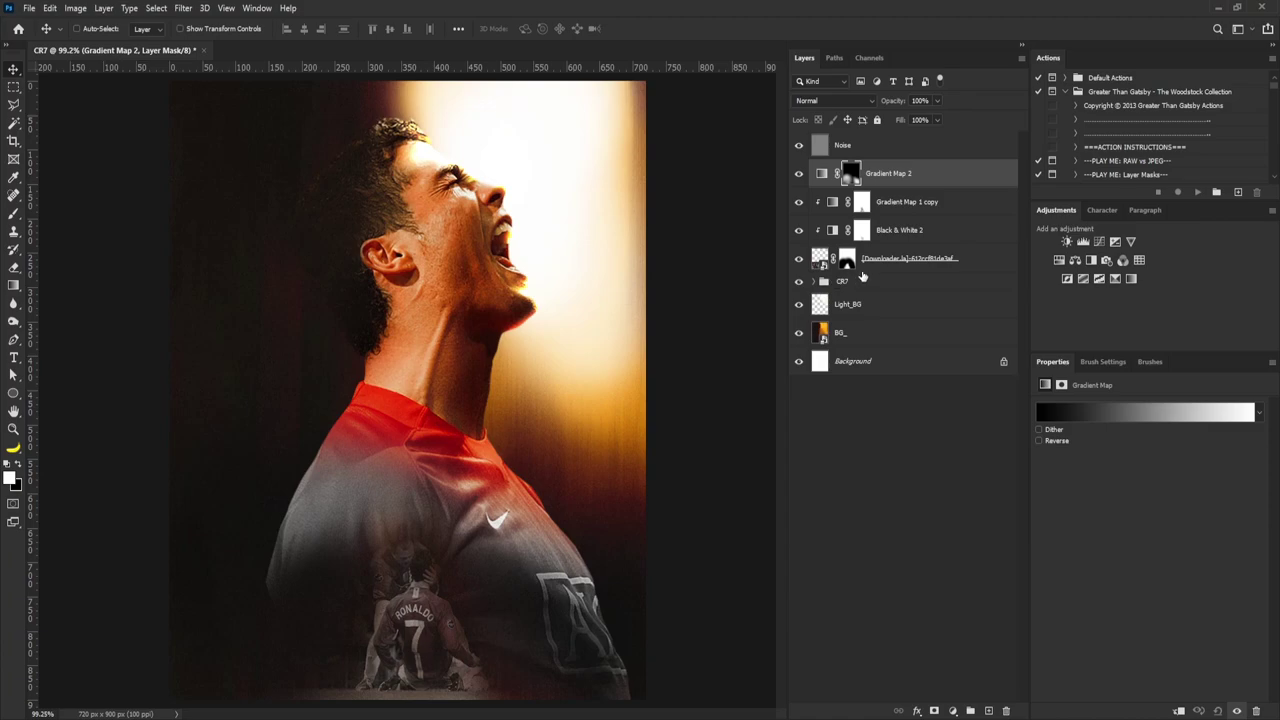
Step: Group the layers from Gradient Map 2 down to the celebration photo and name the group Celebration
shift+click(895, 265)
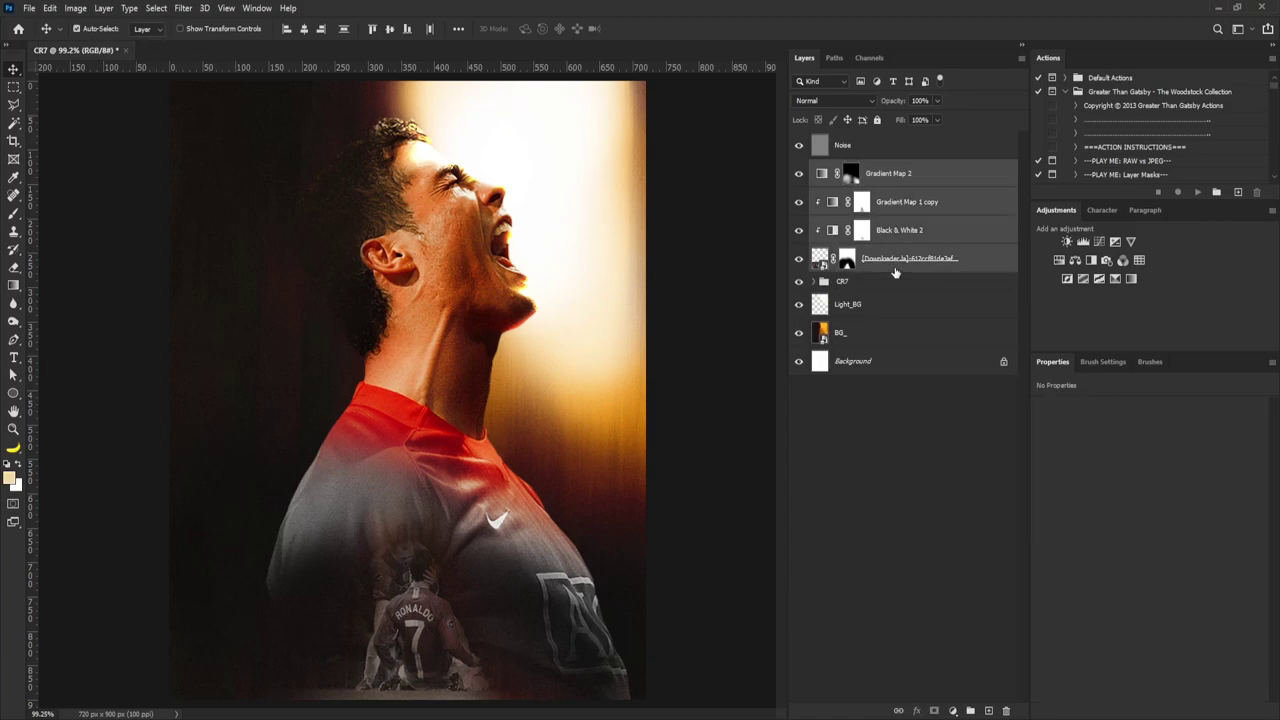
key(ctrl+g)
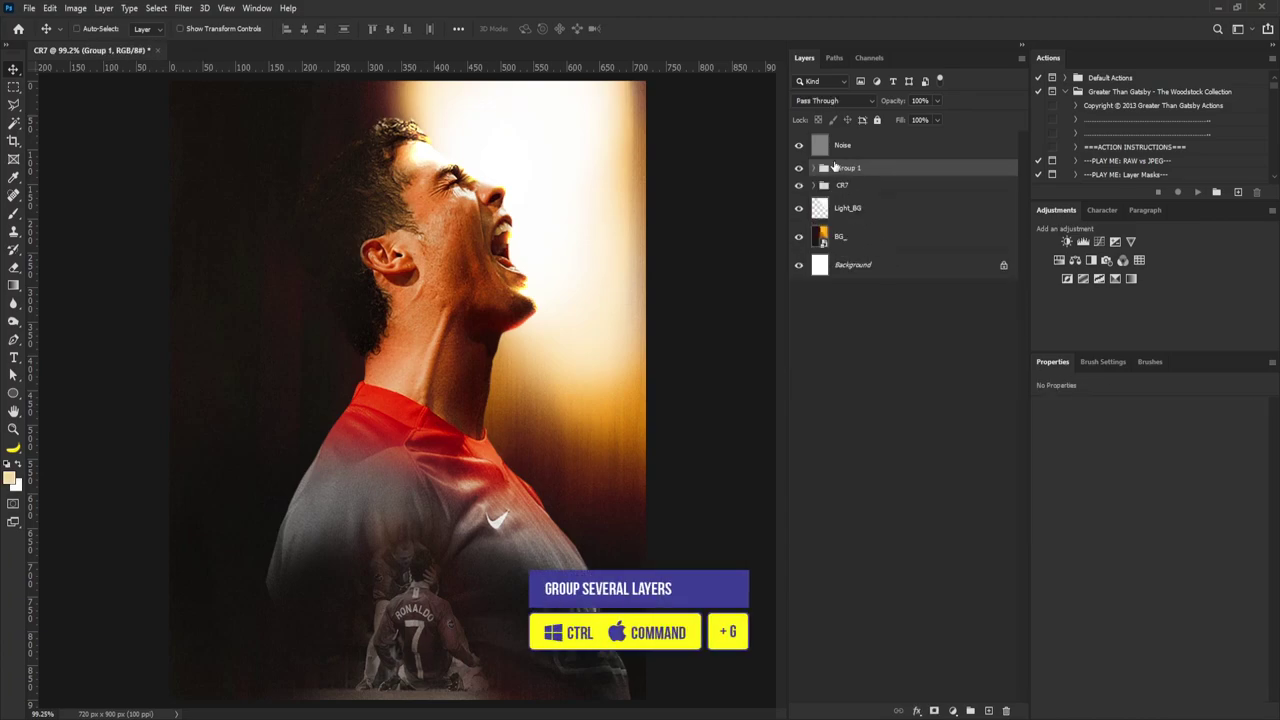
double_click(846, 168)
text(Celebration)
key(Return)
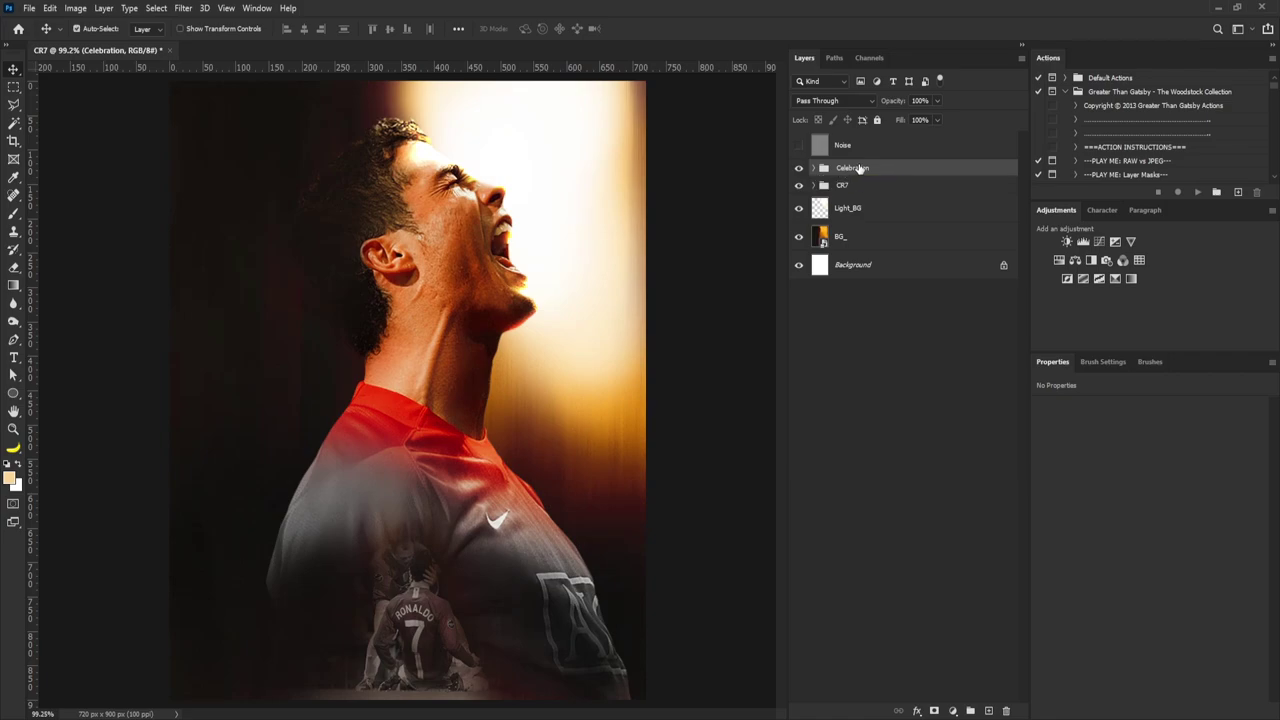
Step: With the Noise layer hidden, stamp all visible layers above the Celebration group and convert the result to a smart object
key(ctrl+alt+shift+e)
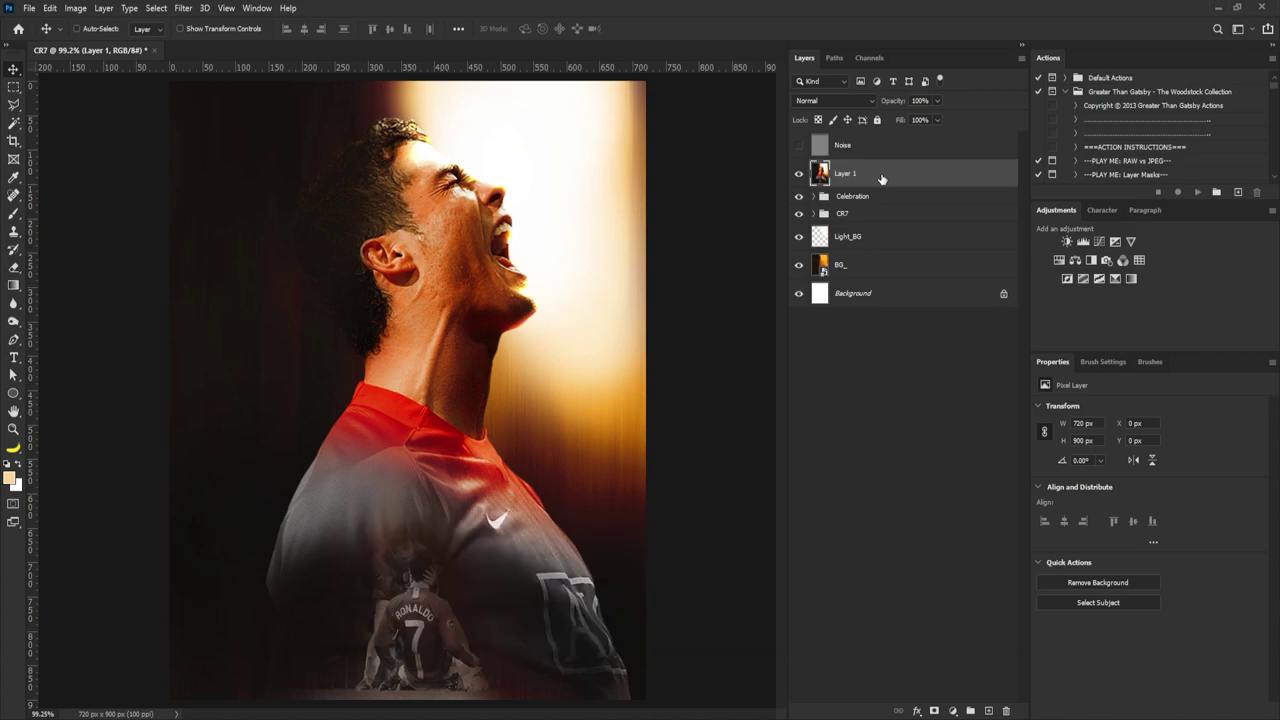
right_click(927, 177)
click(990, 326)
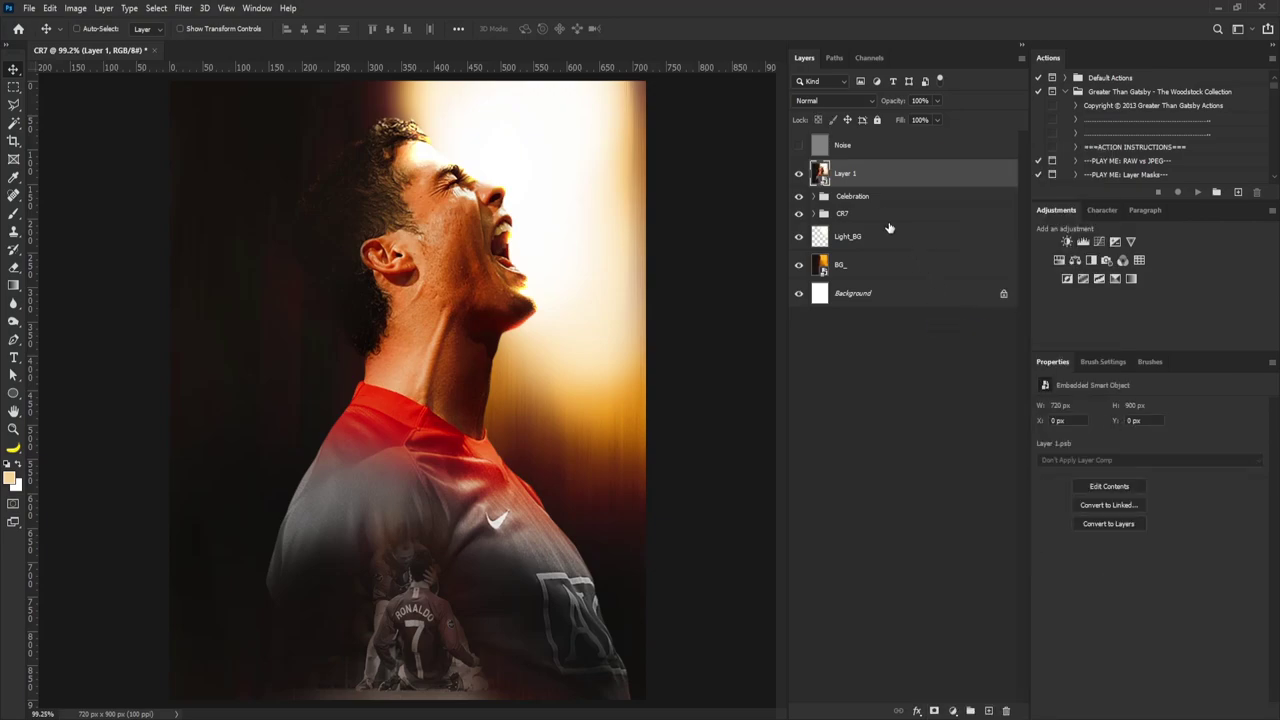
Step: Apply a 3 px Field Blur to the stamped Layer 1
click(182, 8)
mouse_move(222, 180)
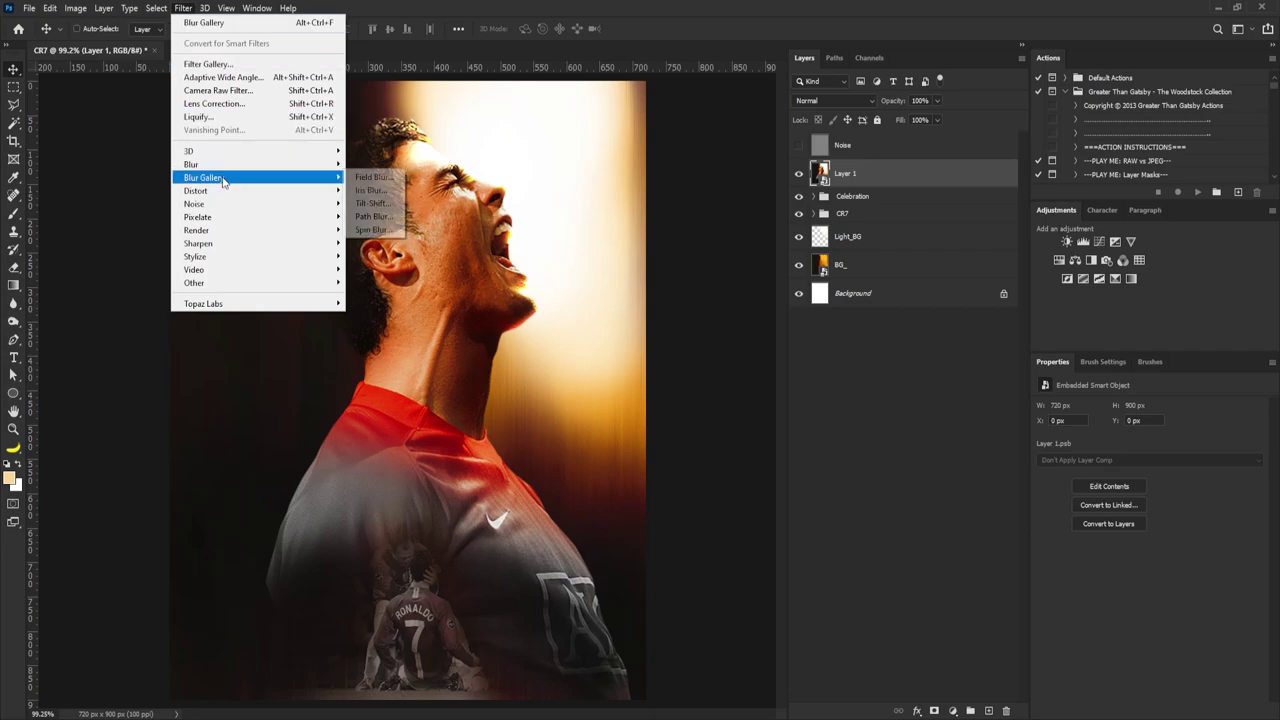
click(384, 180)
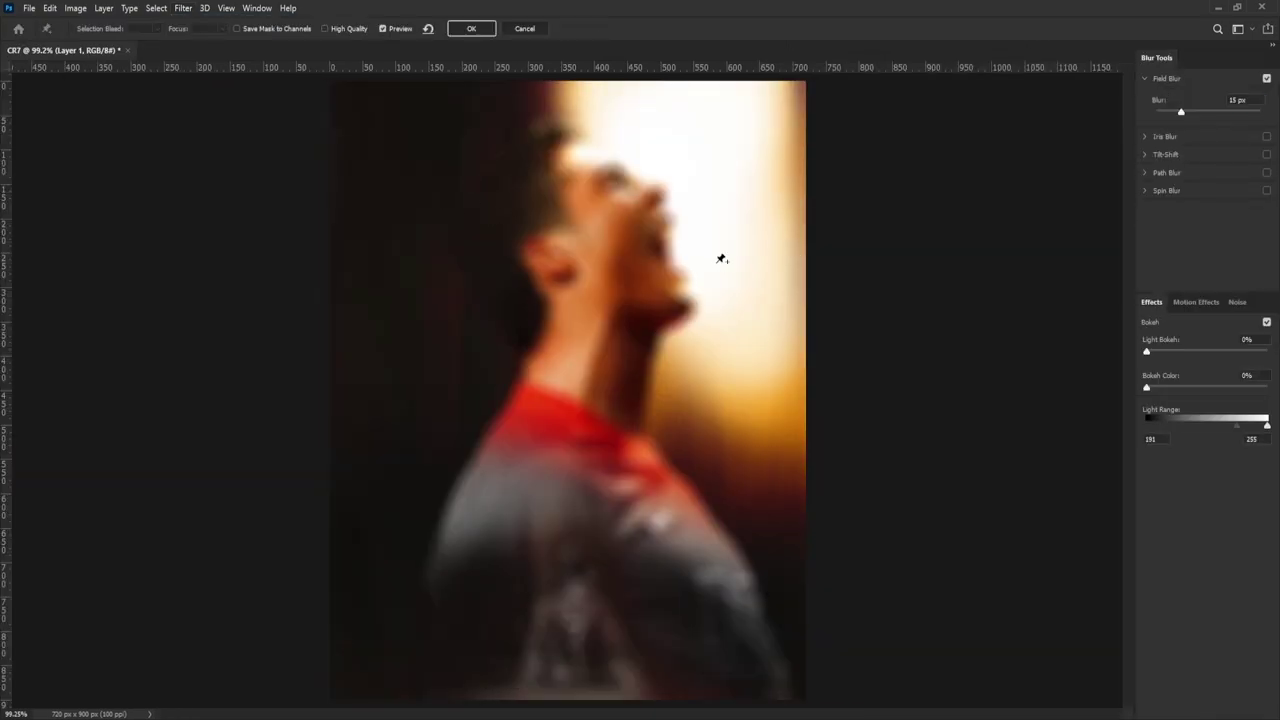
drag(1182, 115, 1163, 116)
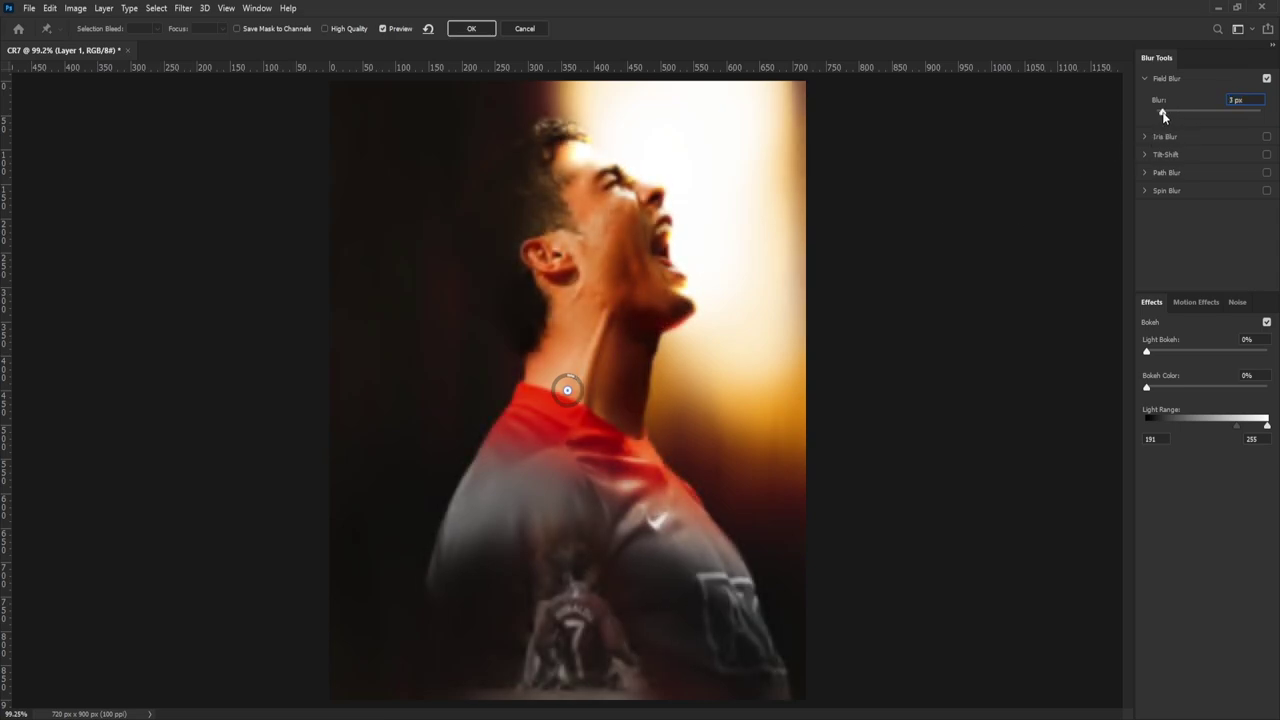
click(479, 29)
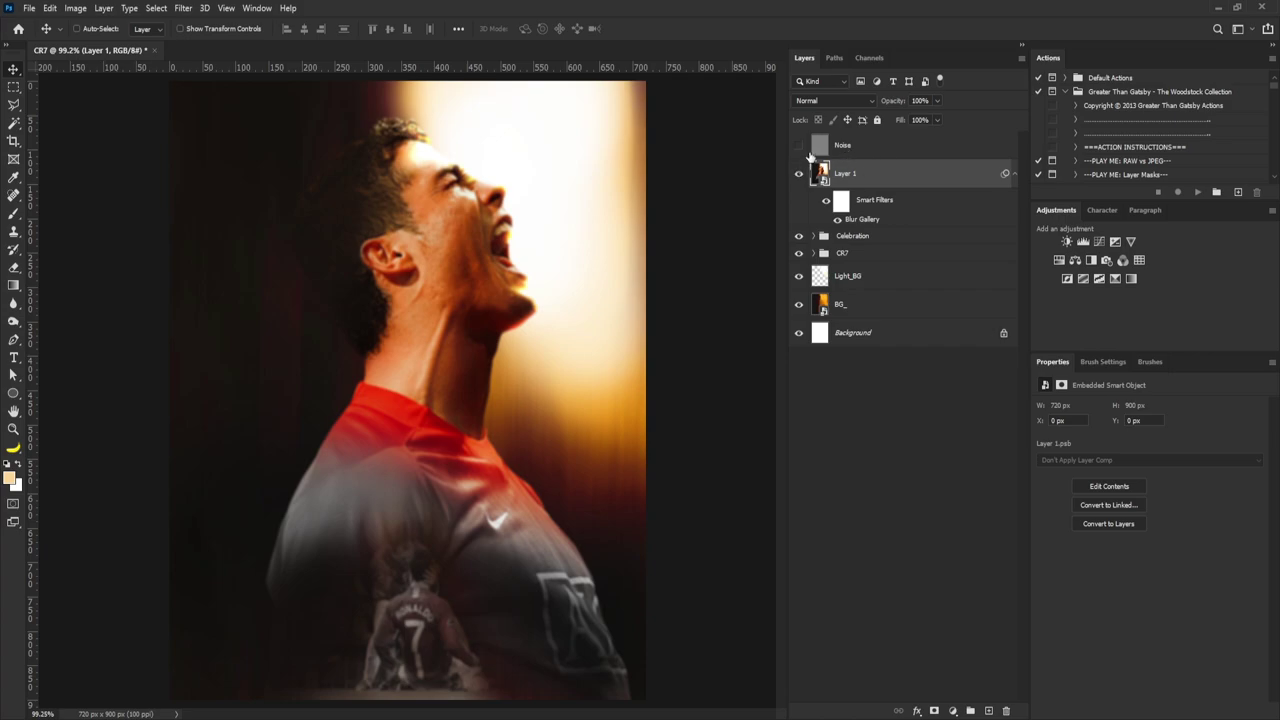
Step: Add a layer mask to Layer 1, invert it to black, and collapse the layer's smart filter list
click(934, 711)
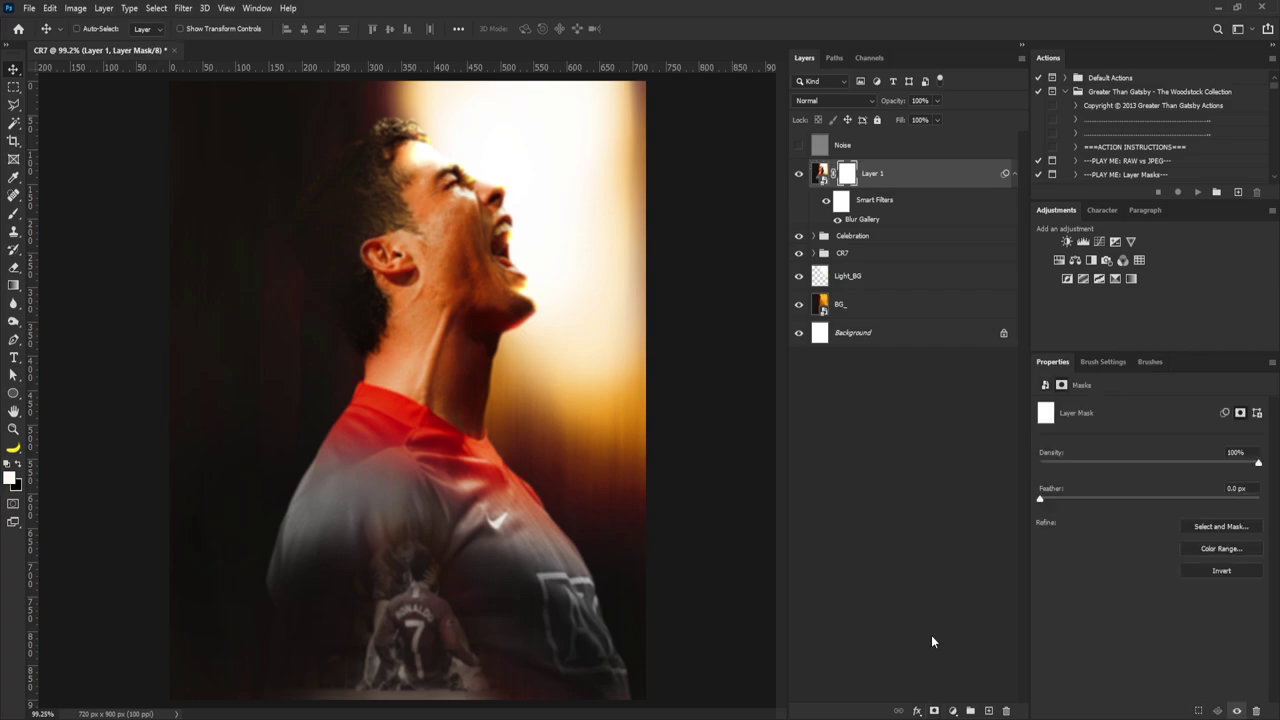
key(ctrl+i)
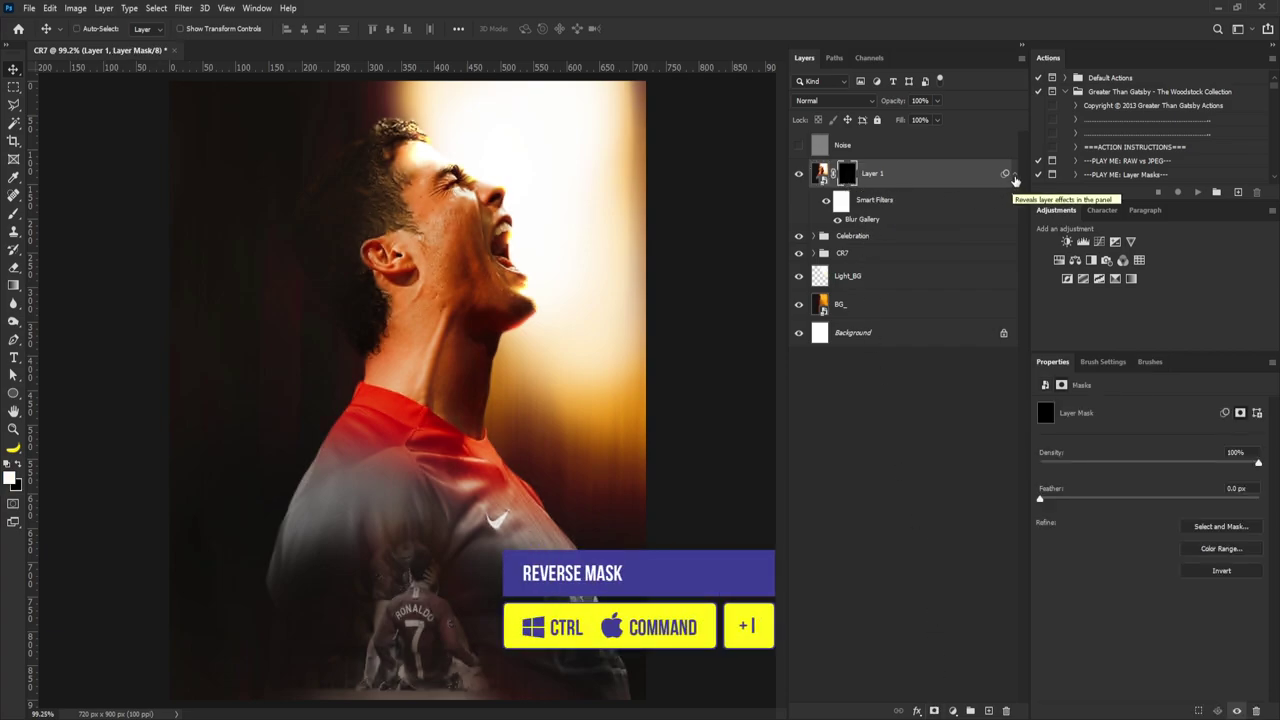
click(1014, 176)
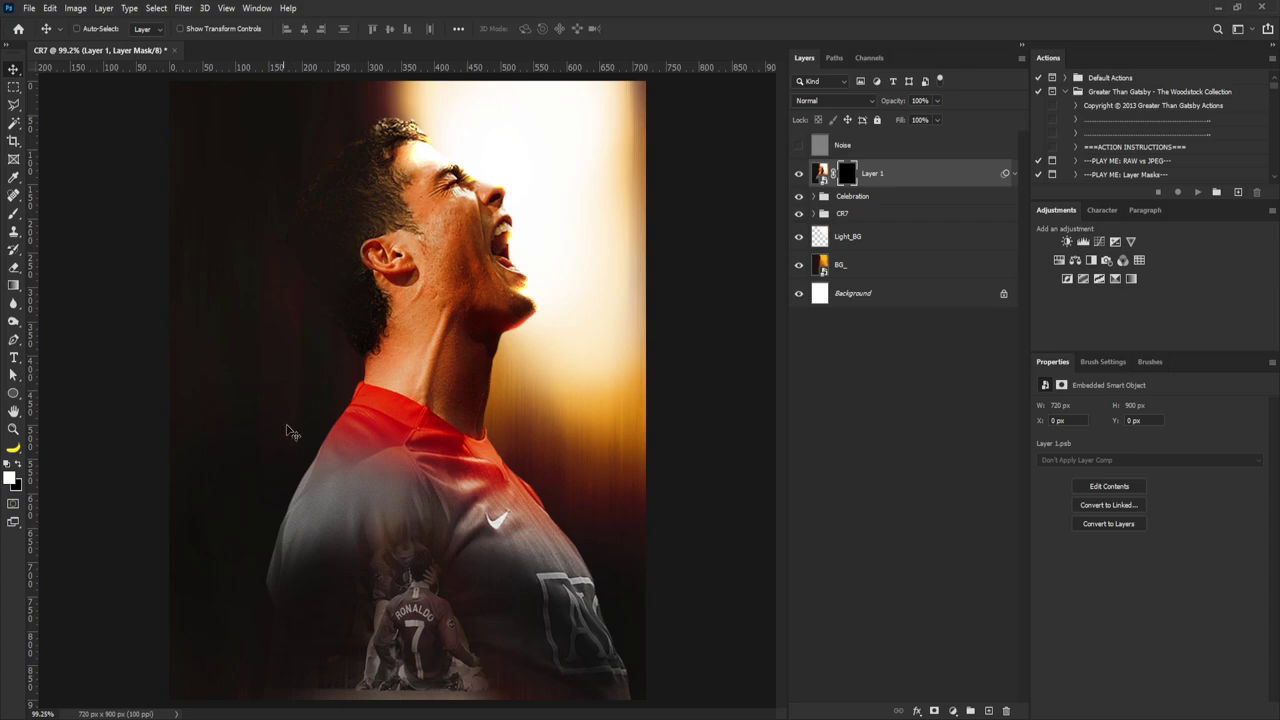
Step: Paint white on the Layer 1 mask along the player's back, shoulder and chest edges, starting with a 90 px brush and reducing it to 25 px
key(b)
mouse_move(312, 427)
mouse_down()
mouse_move(346, 380)
mouse_move(295, 455)
mouse_move(313, 433)
mouse_move(287, 371)
mouse_move(317, 361)
mouse_move(279, 447)
mouse_move(302, 450)
mouse_move(296, 472)
mouse_move(313, 443)
mouse_move(268, 520)
mouse_up()
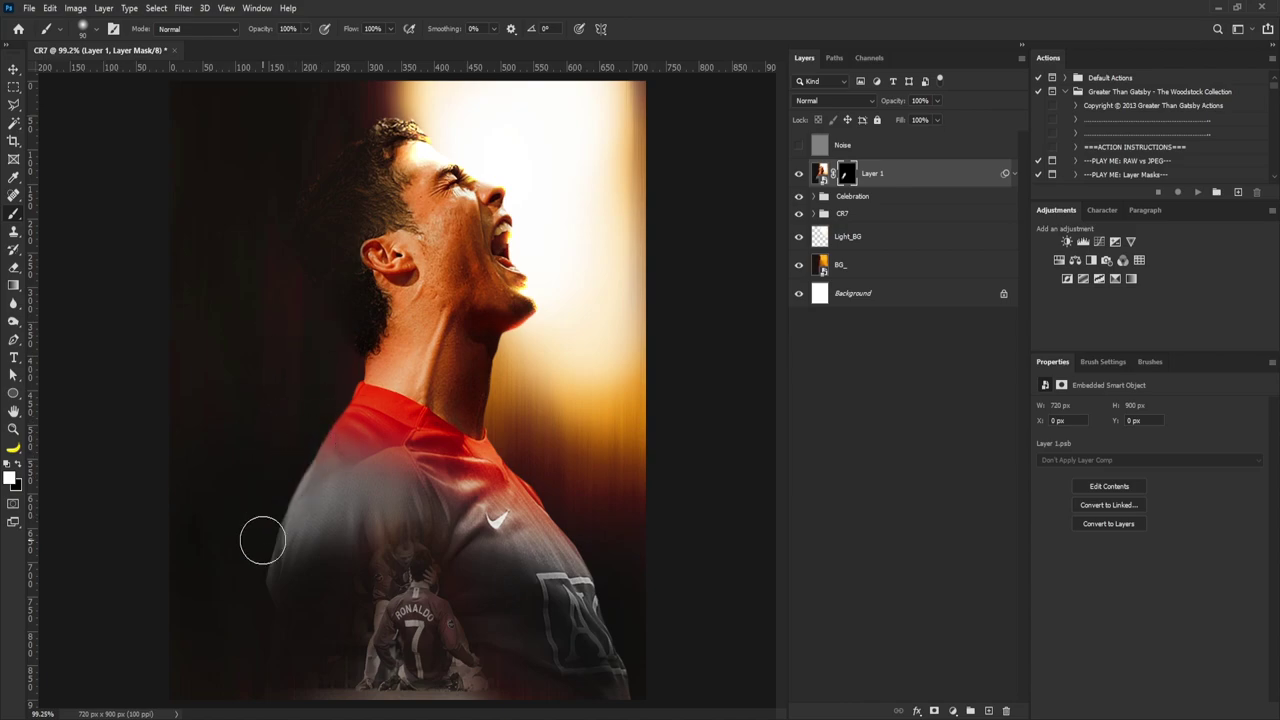
drag(340, 358, 352, 401)
mouse_move(511, 440)
mouse_down()
mouse_move(609, 566)
mouse_move(570, 519)
mouse_move(629, 571)
mouse_move(571, 457)
mouse_move(499, 432)
mouse_up()
key(bracketleft)
key(bracketleft)
key(bracketleft)
key(bracketleft)
Step: Show the Noise layer again, stamp all visible layers above it, and convert the new layer to a smart object
click(799, 146)
click(937, 120)
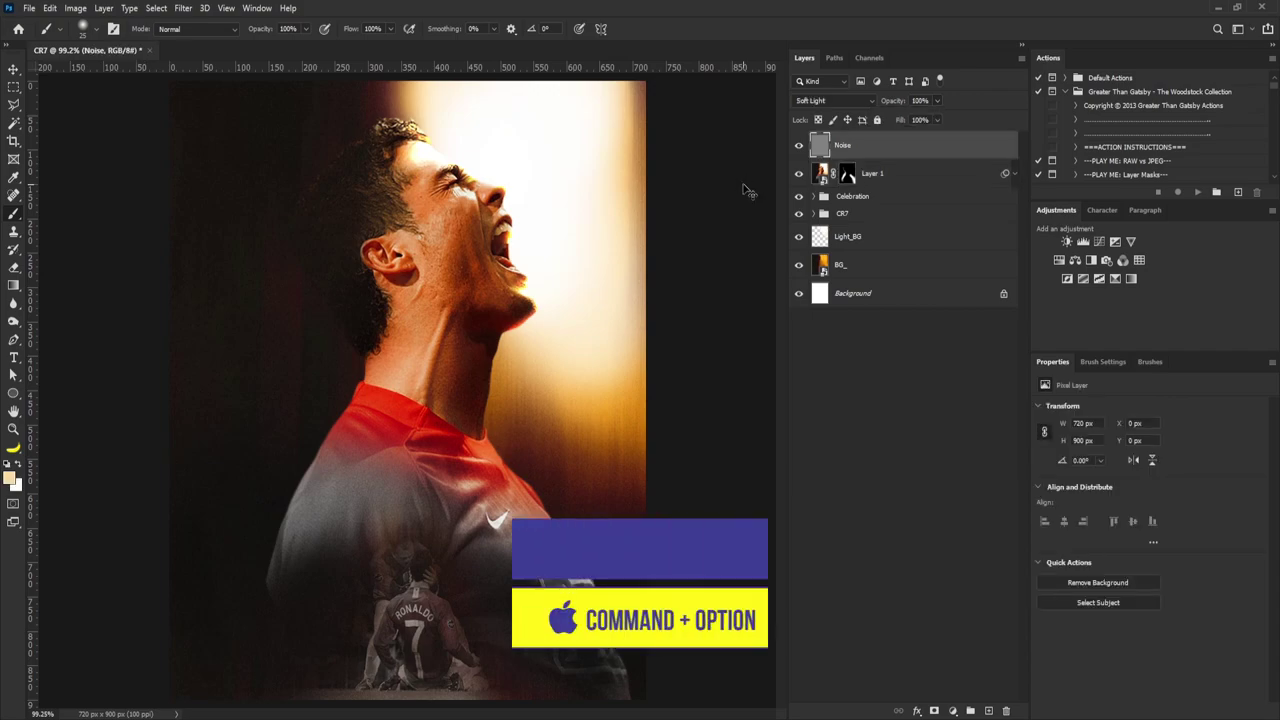
key(ctrl+alt+shift+e)
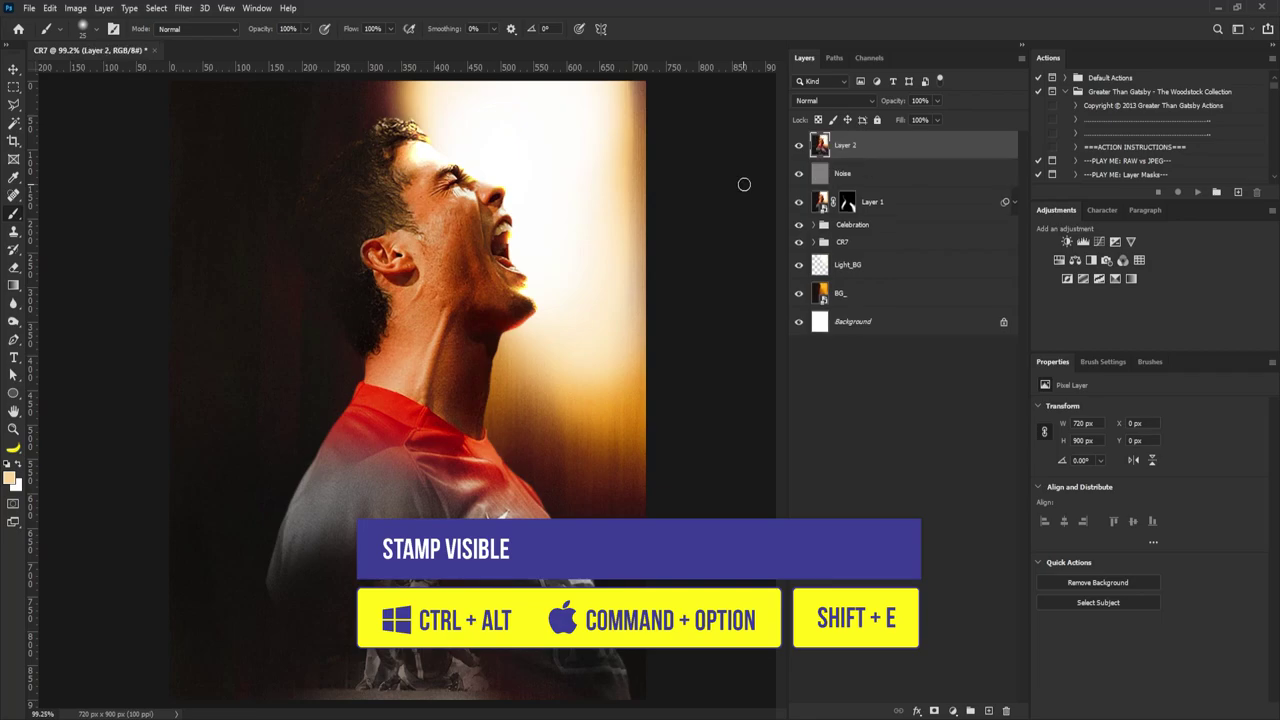
right_click(940, 142)
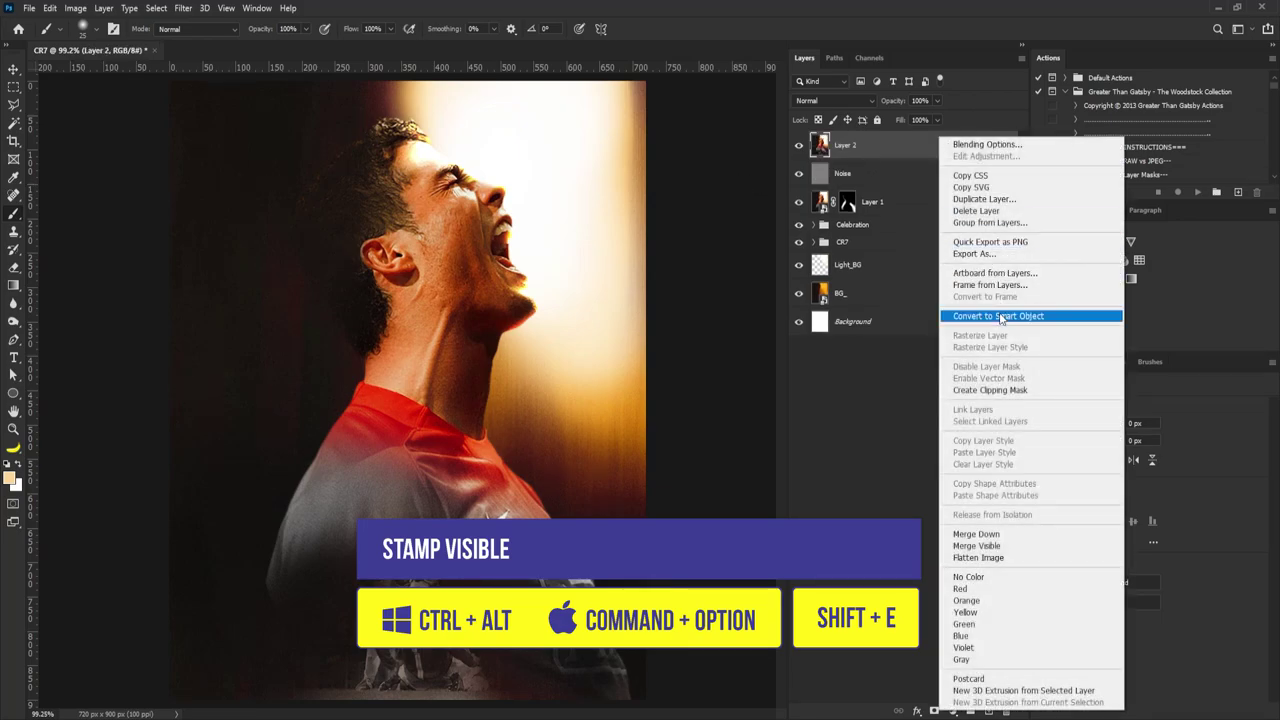
click(998, 316)
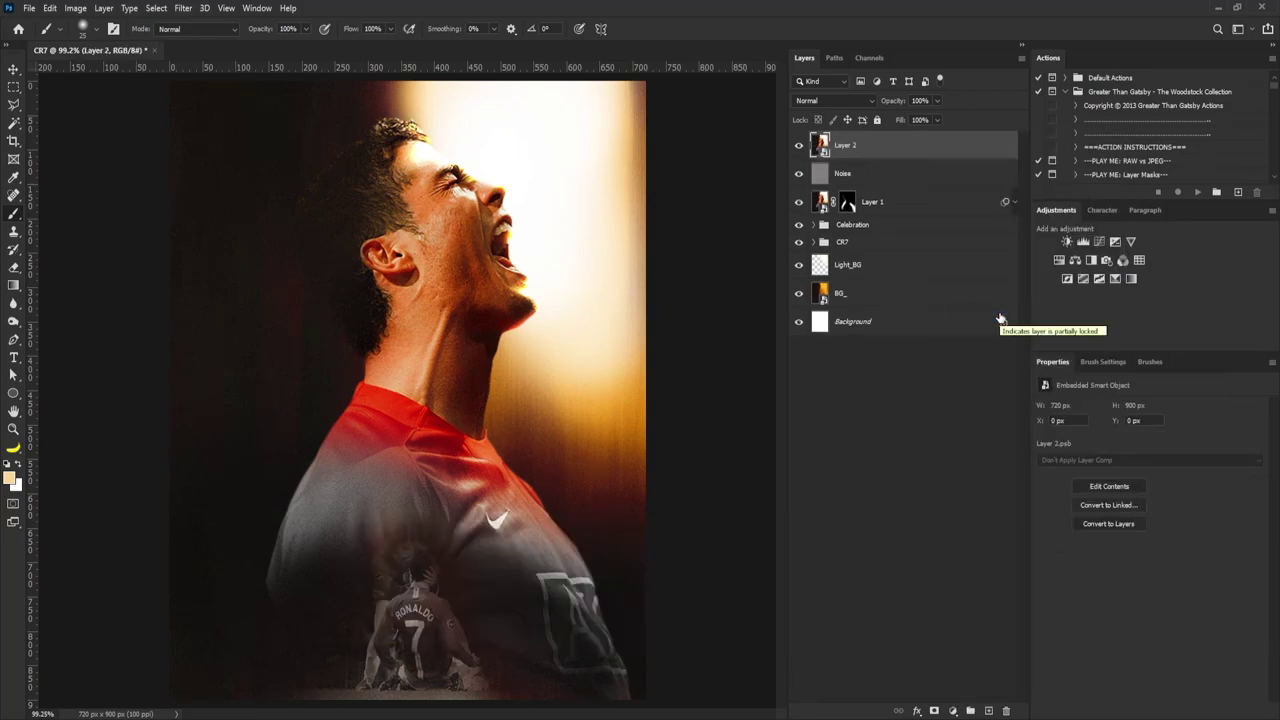
Step: In the Camera Raw Filter, set Exposure +0.15, Contrast +15, Shadows +7, Whites +5 and Blacks -11, and raise Texture slightly
click(182, 8)
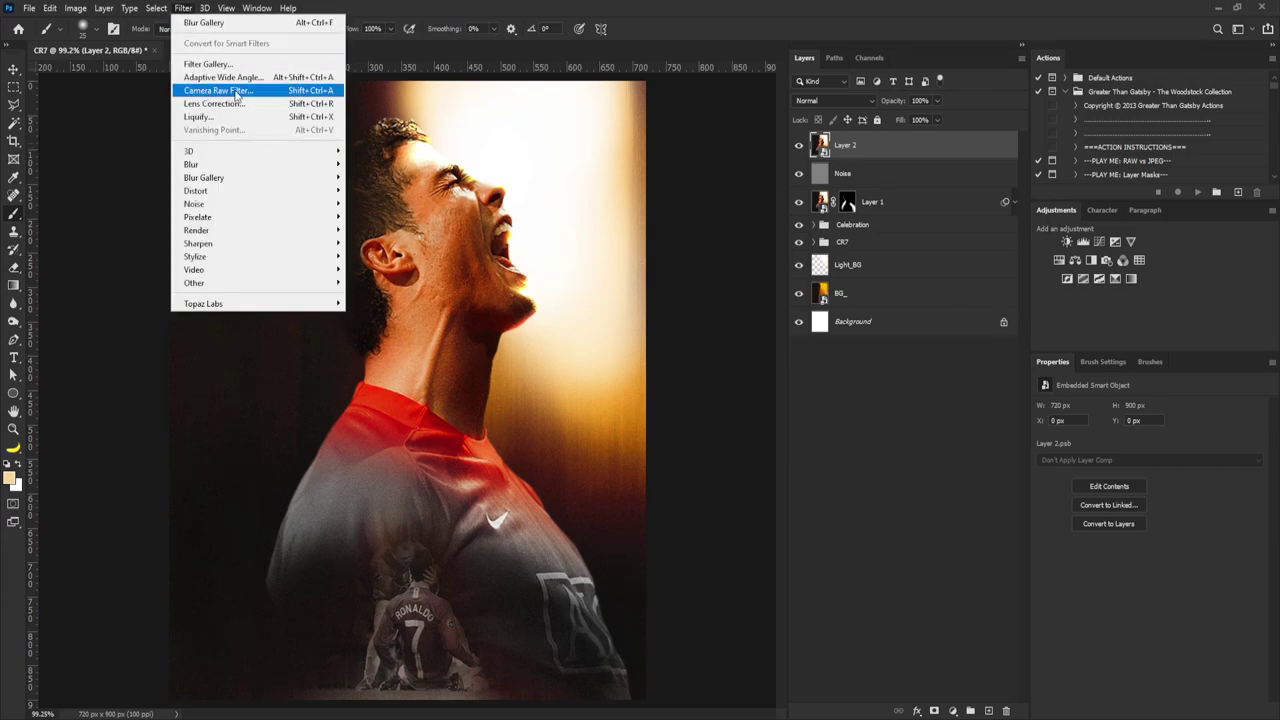
click(236, 91)
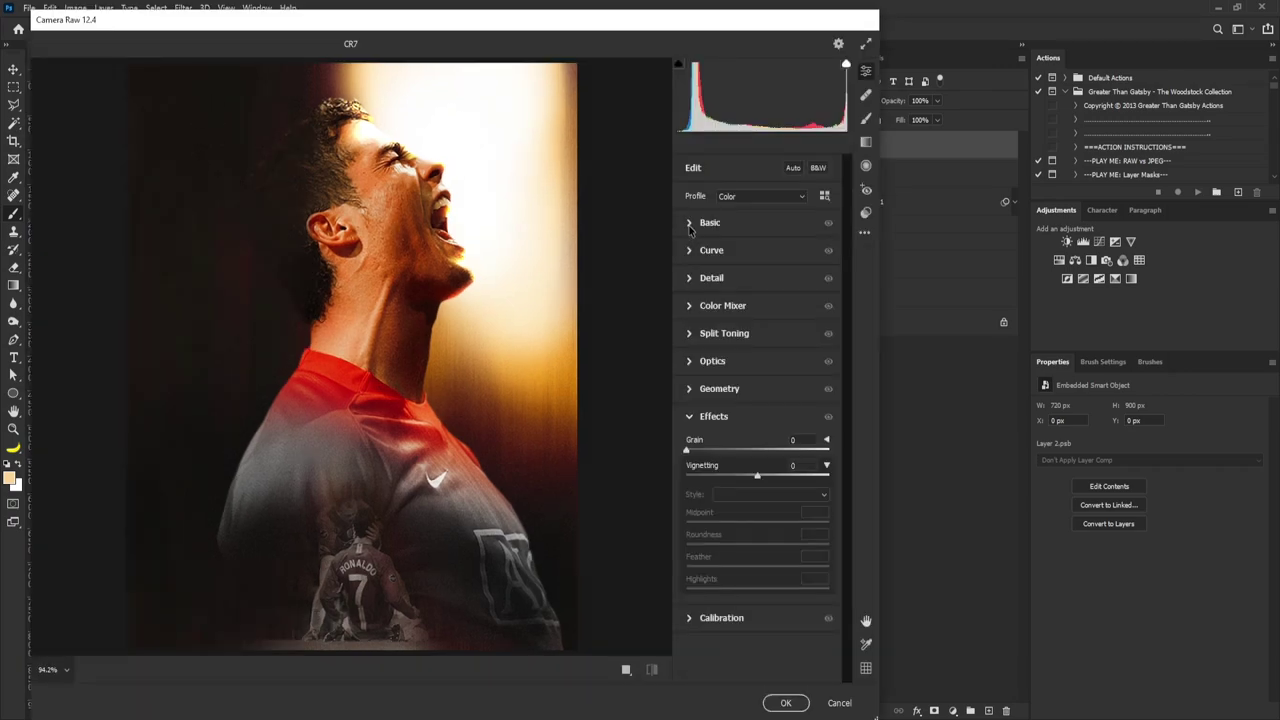
click(688, 225)
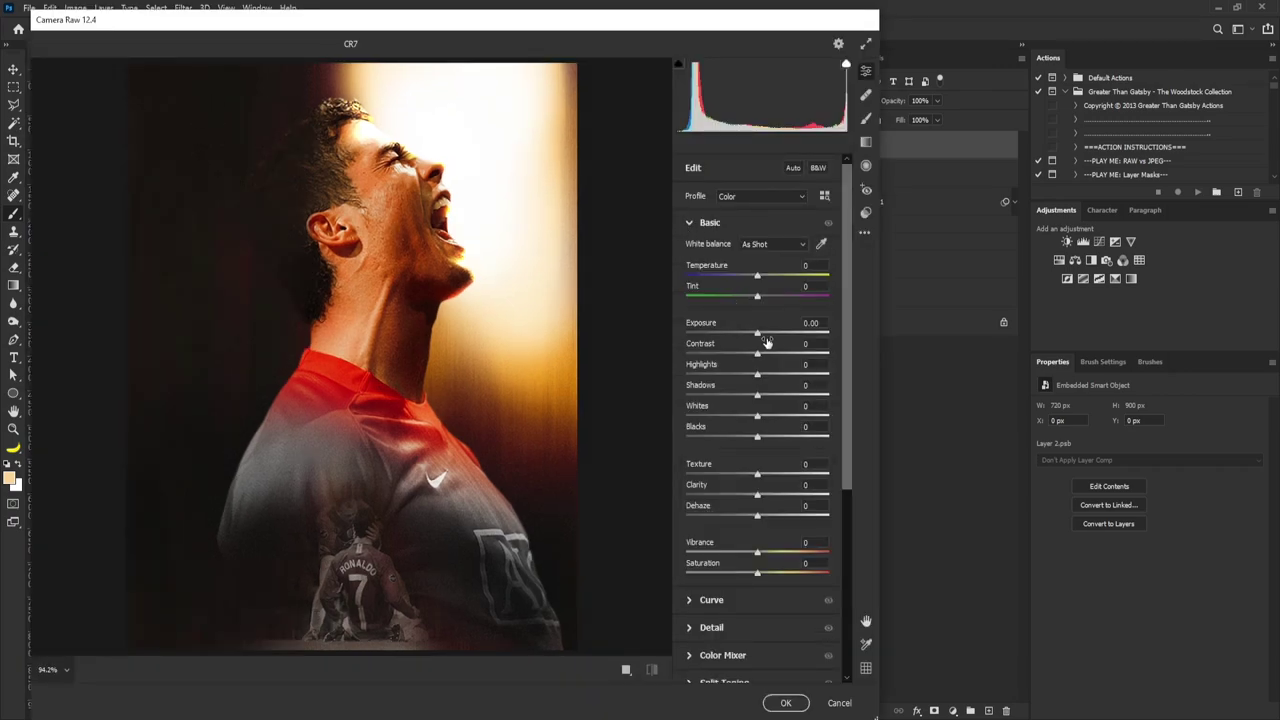
drag(758, 336, 768, 356)
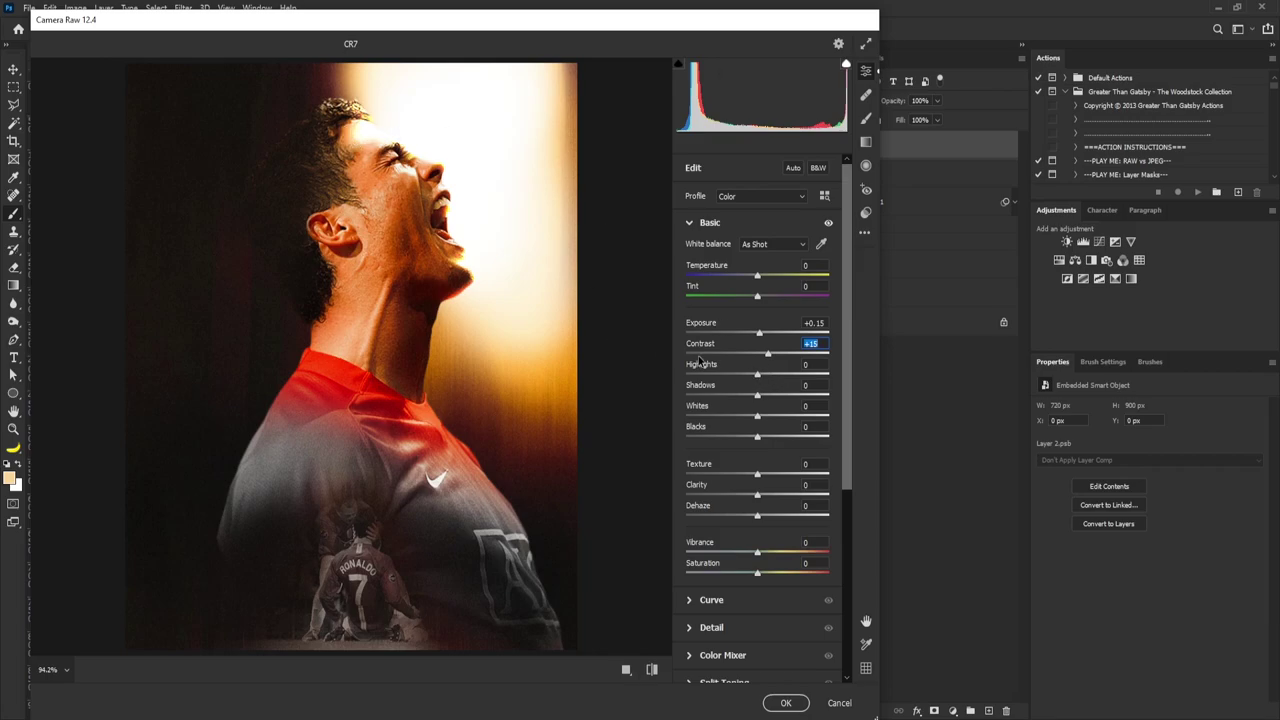
drag(760, 401, 763, 398)
drag(759, 423, 749, 438)
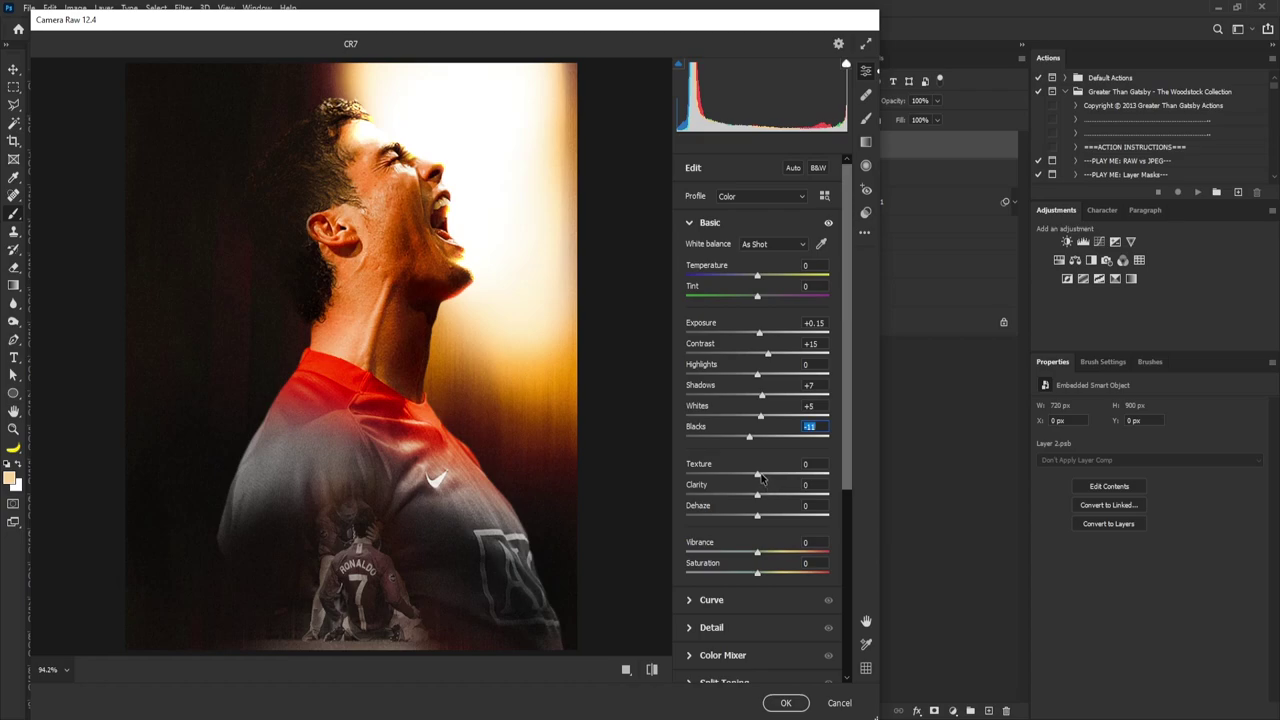
drag(758, 478, 762, 479)
click(688, 222)
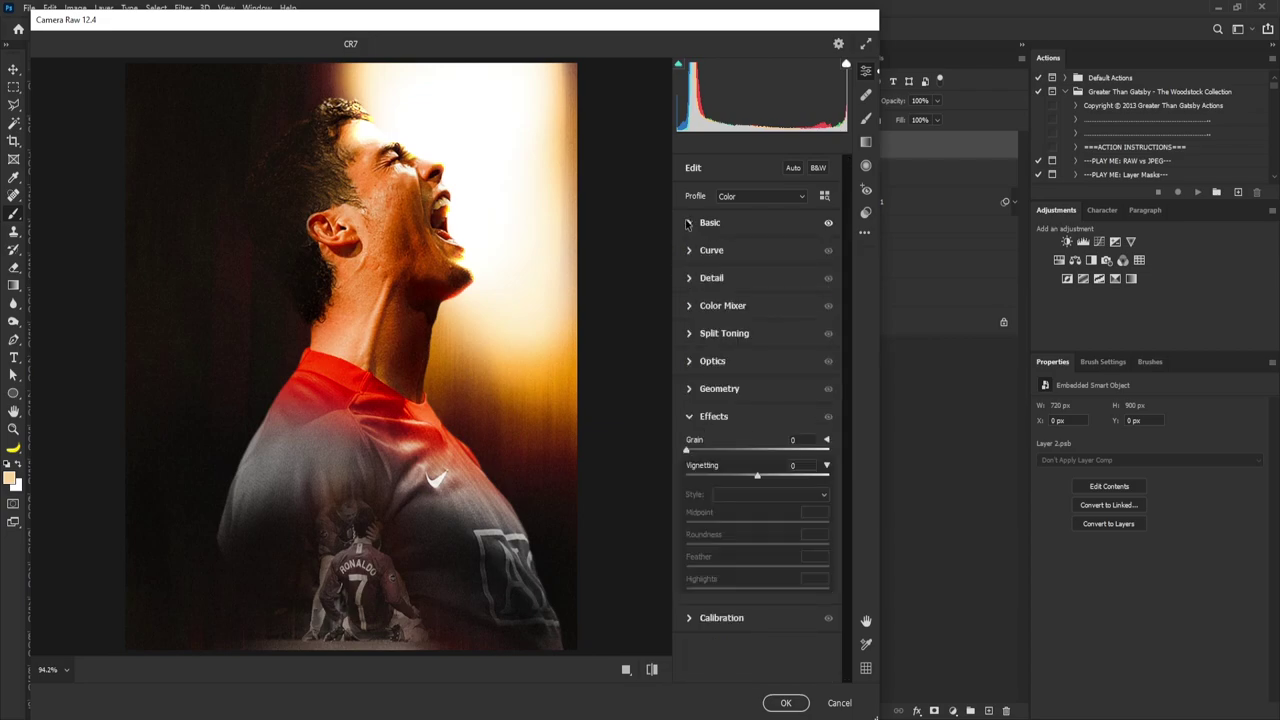
Step: Add slight sharpening, and fine-tune the Reds and Oranges saturation in the Color Mixer
click(690, 279)
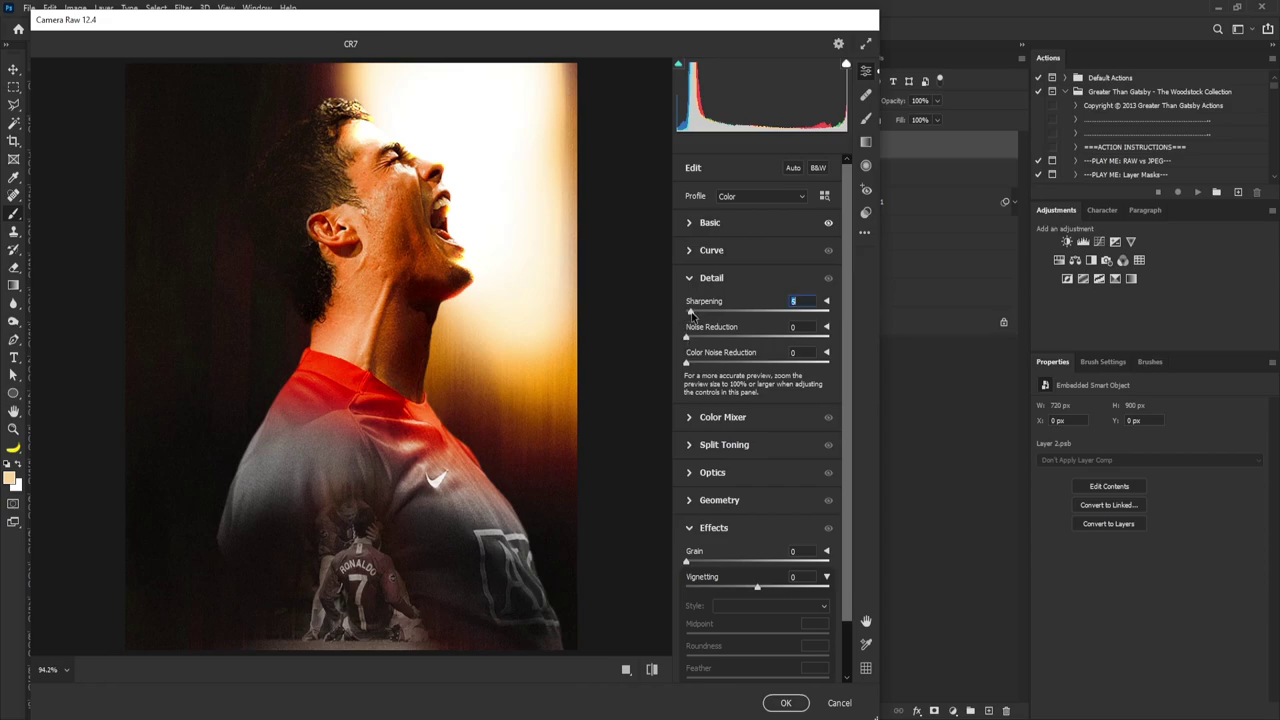
click(688, 282)
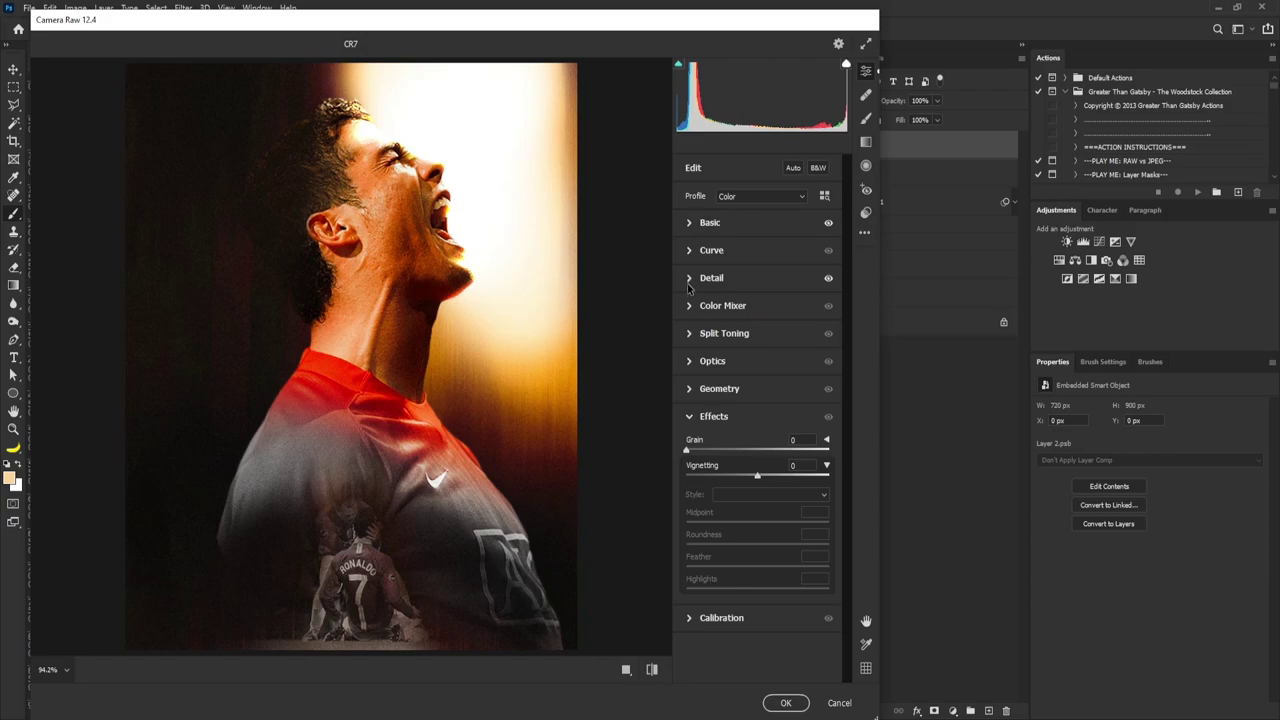
click(688, 308)
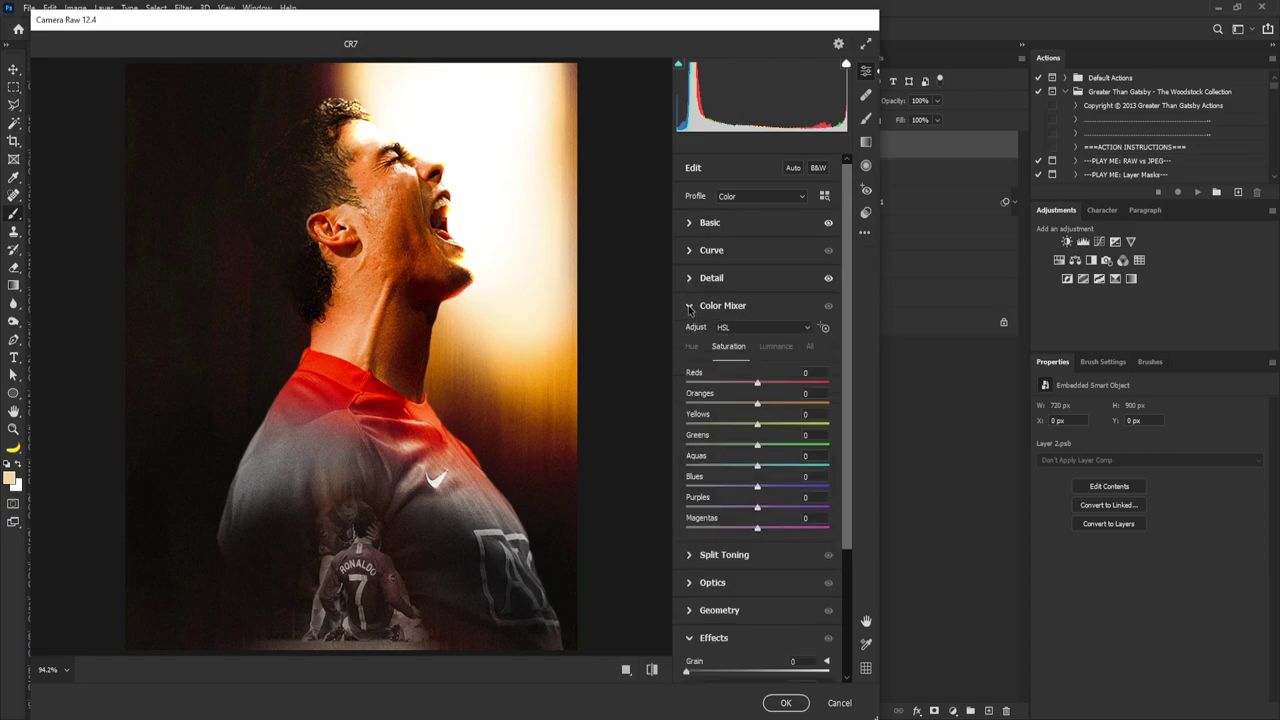
mouse_move(757, 408)
mouse_down()
mouse_move(757, 388)
mouse_move(727, 388)
mouse_move(753, 390)
mouse_up()
click(768, 405)
click(688, 313)
Step: Split-tone the shadows with hue 143 and saturation 12, add light grain, and apply the Camera Raw Filter
click(688, 333)
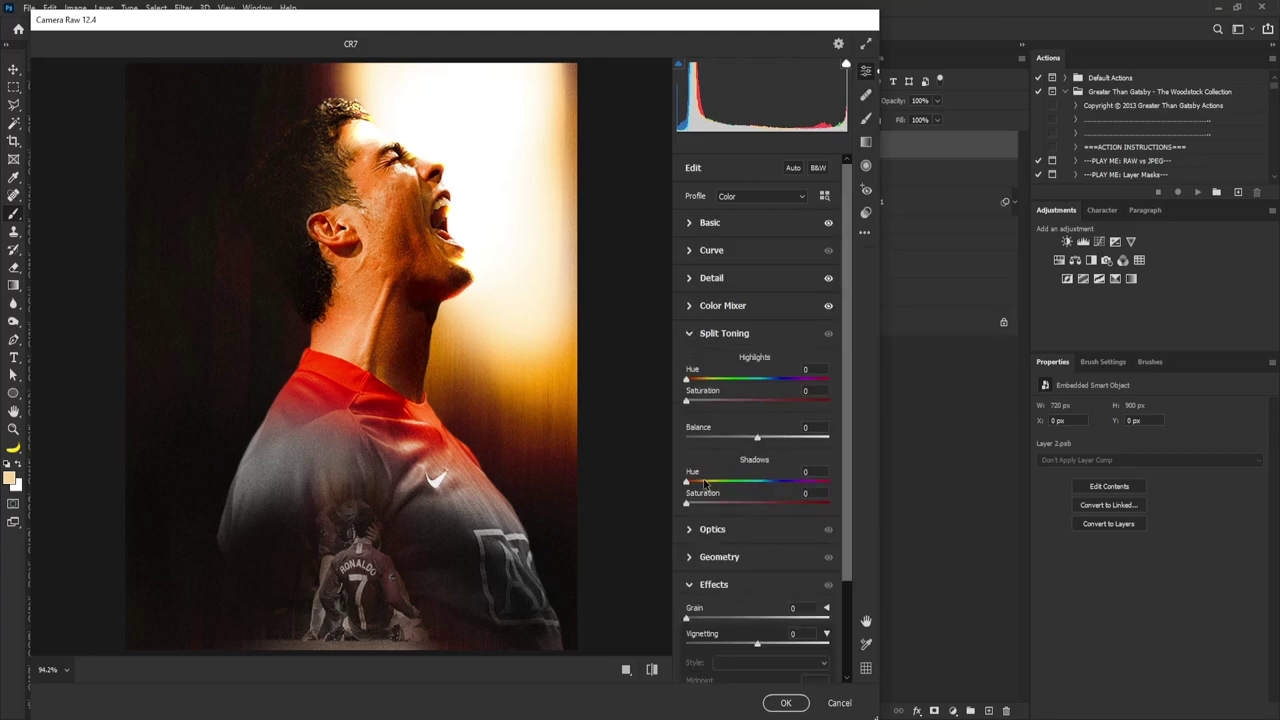
drag(686, 482, 742, 489)
drag(687, 507, 703, 508)
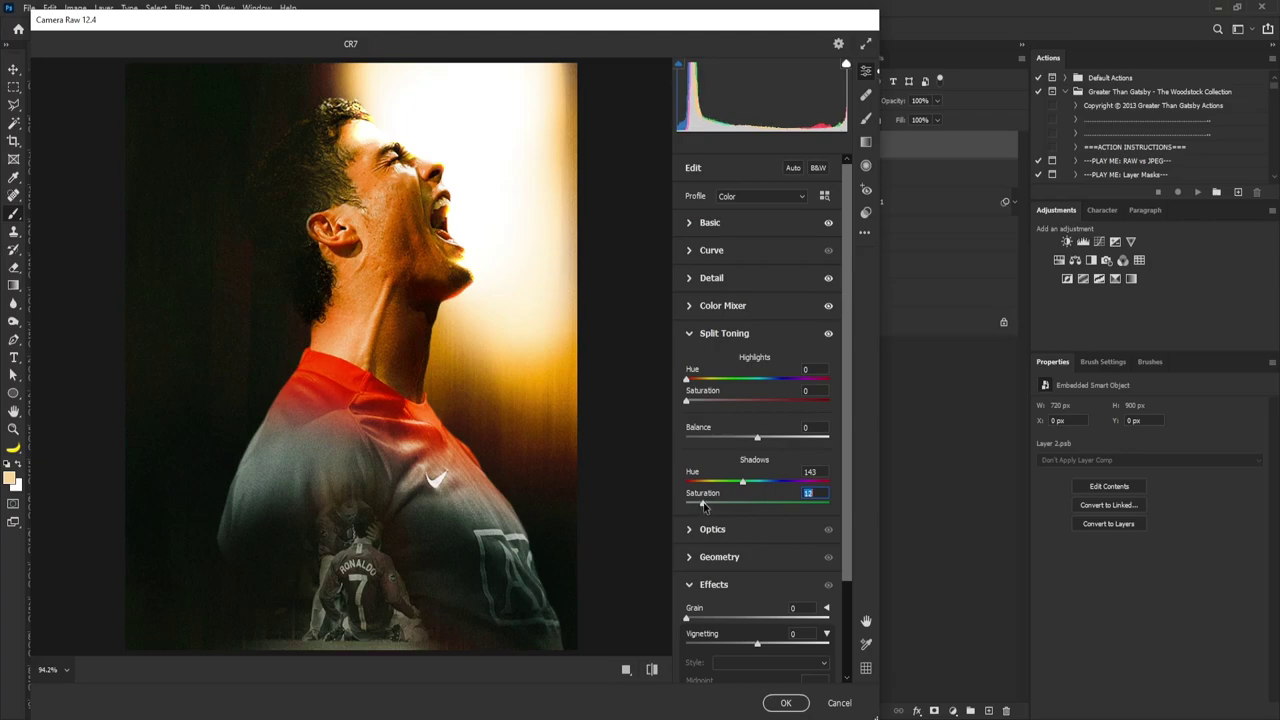
click(690, 334)
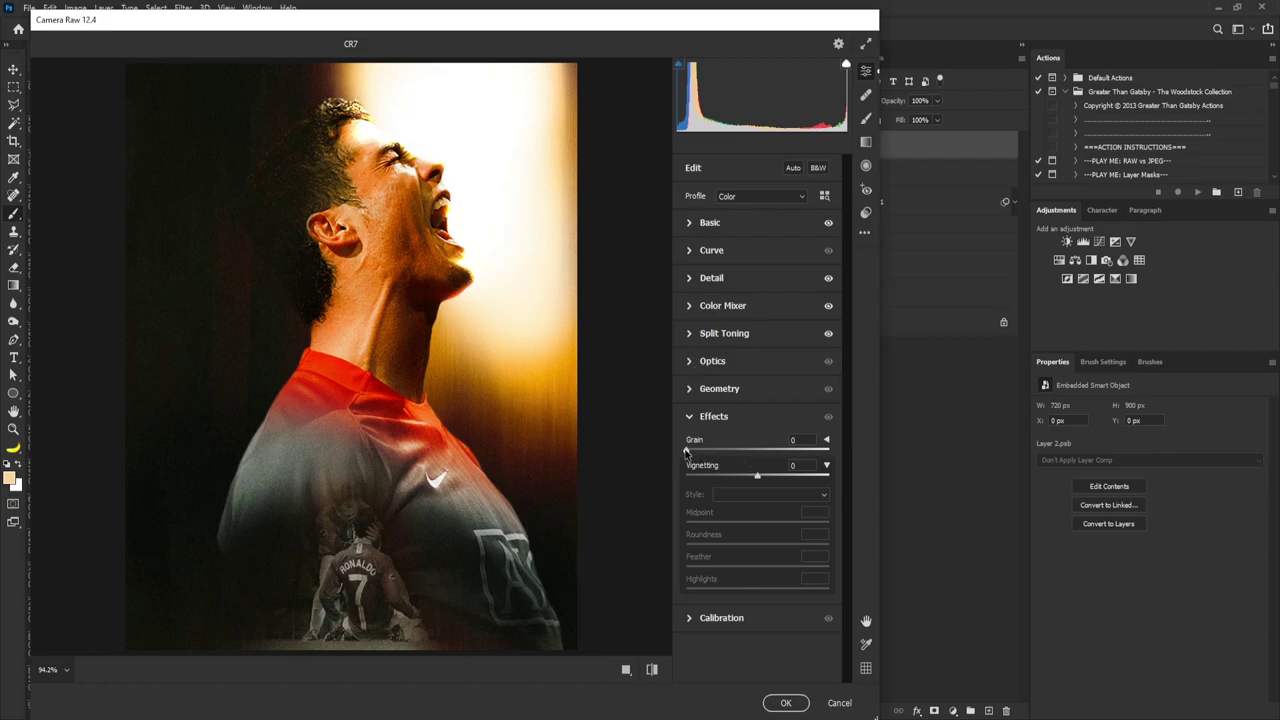
drag(686, 452, 699, 452)
click(785, 702)
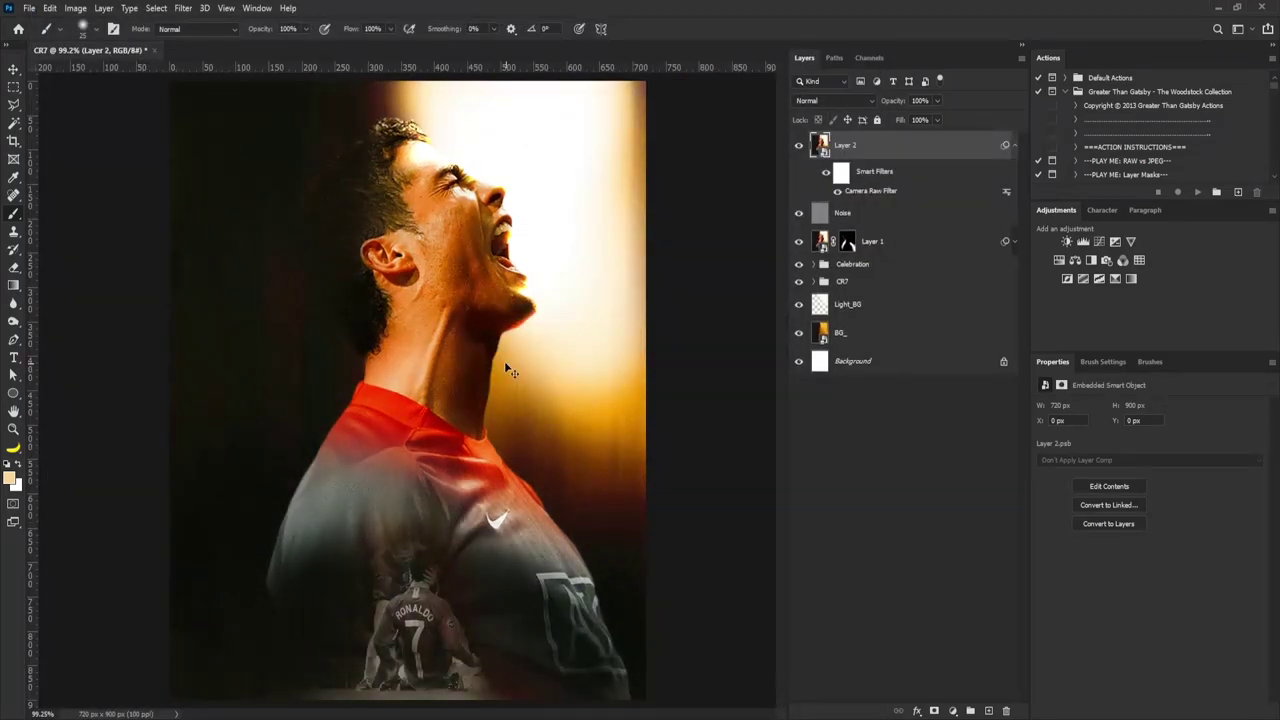
Step: Place the Grunge image above Layer 2, enlarging and aligning it along the poster's right edge
scroll(509, 250, down, 1)
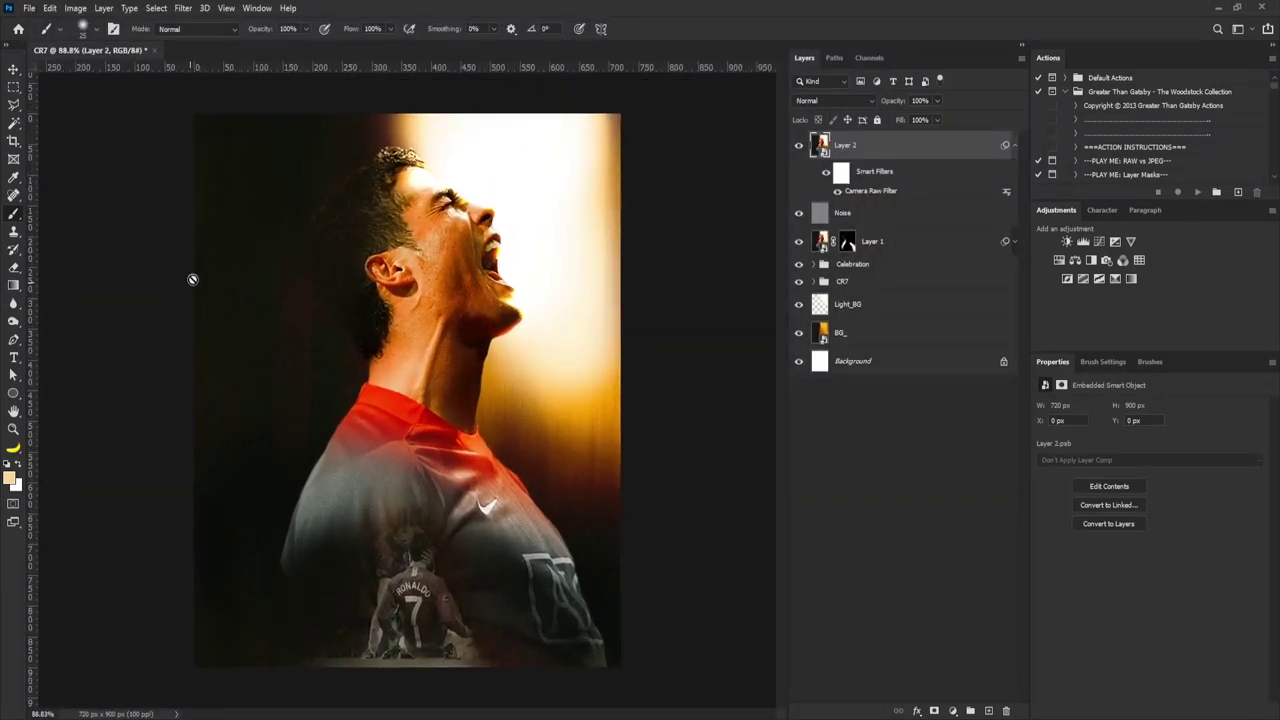
drag(236, 458, 497, 380)
drag(620, 170, 729, 126)
drag(663, 277, 612, 284)
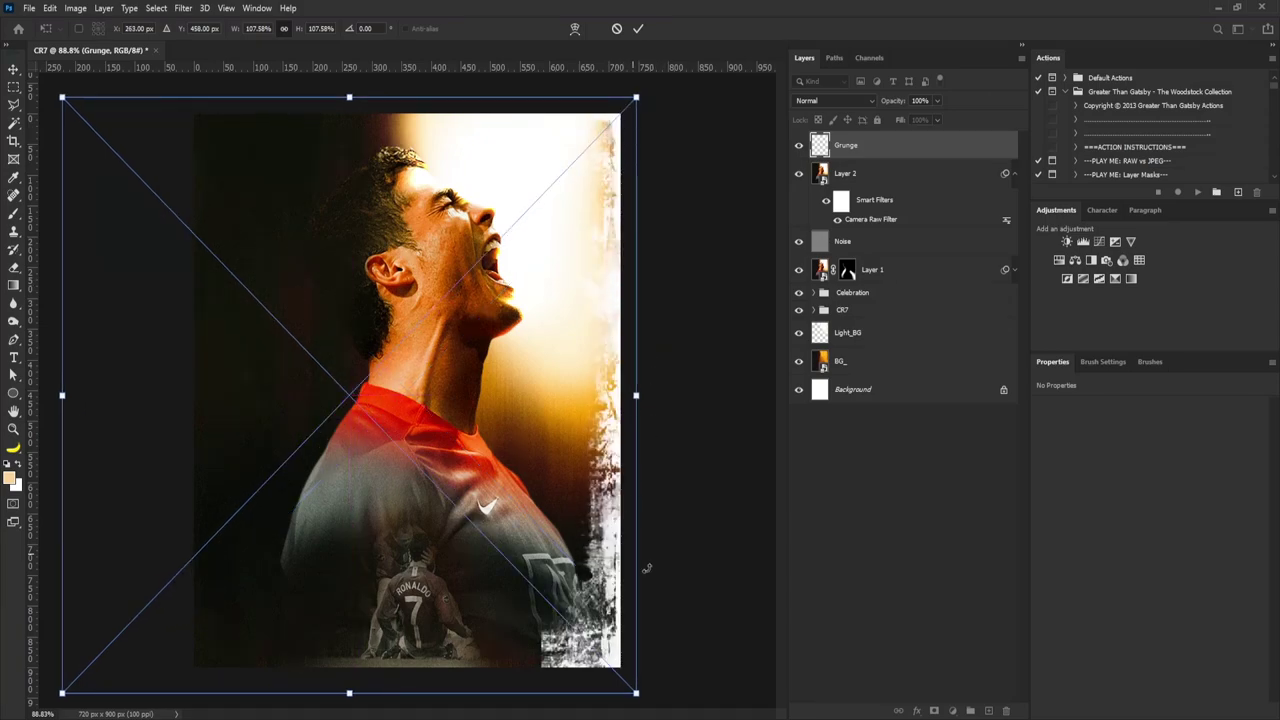
drag(636, 692, 669, 719)
drag(624, 592, 612, 603)
key(Return)
key(Return)
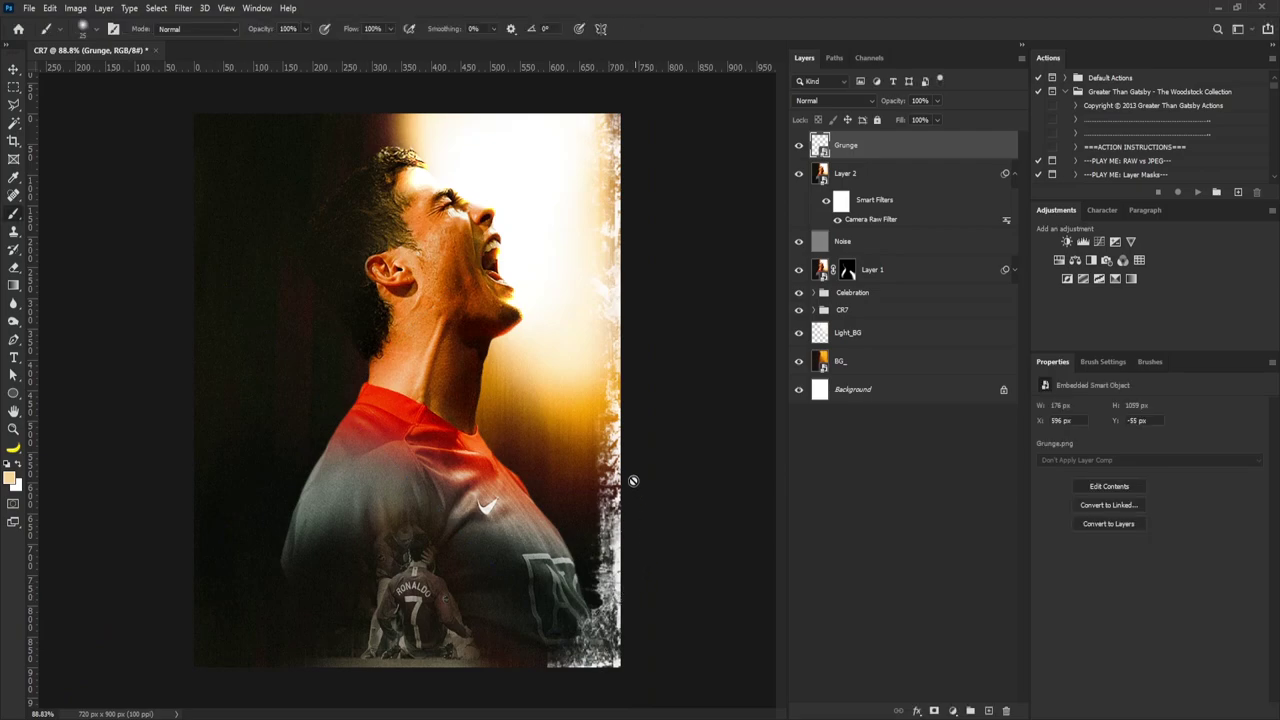
Step: Duplicate the Grunge layer, rotate the copy 90 degrees, and position it along the poster's bottom edge
drag(872, 152, 988, 709)
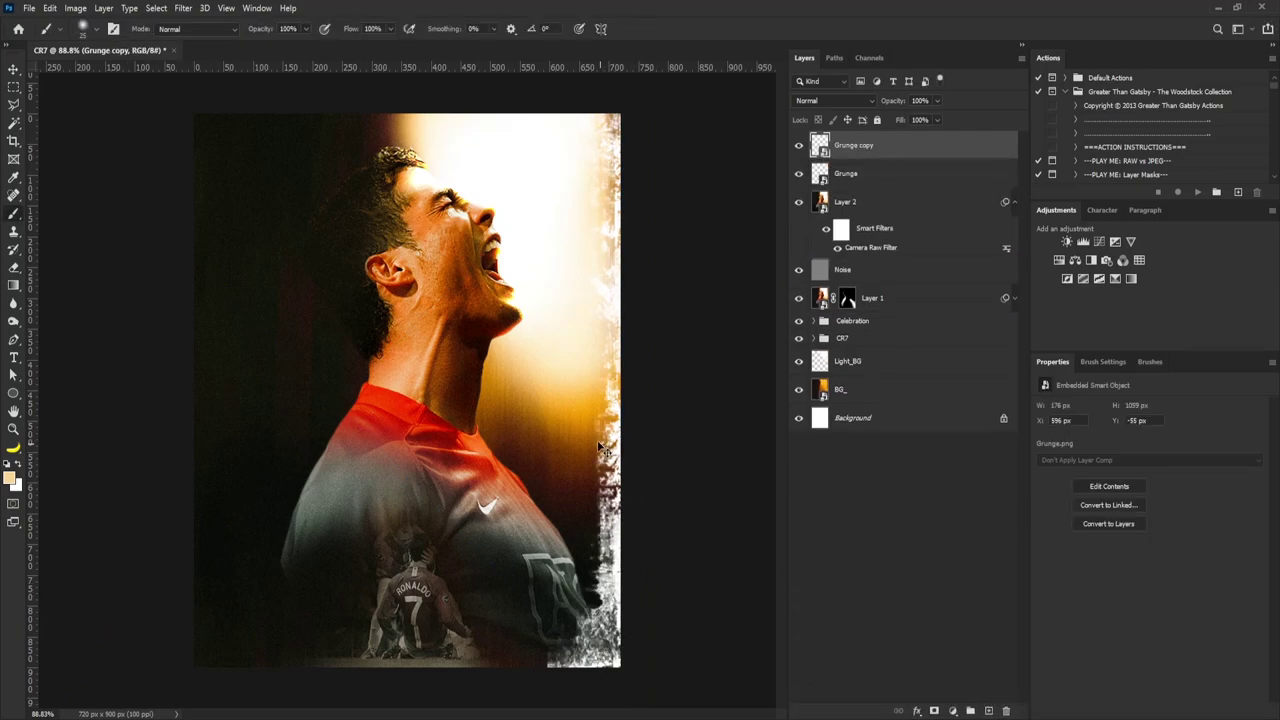
key(ctrl+t)
mouse_move(760, 300)
mouse_down()
mouse_move(765, 403)
mouse_move(676, 700)
mouse_move(622, 710)
mouse_up()
mouse_move(541, 597)
mouse_down()
mouse_move(553, 543)
mouse_move(530, 617)
mouse_move(556, 672)
mouse_move(543, 668)
mouse_up()
right_click(543, 638)
click(585, 618)
key(Return)
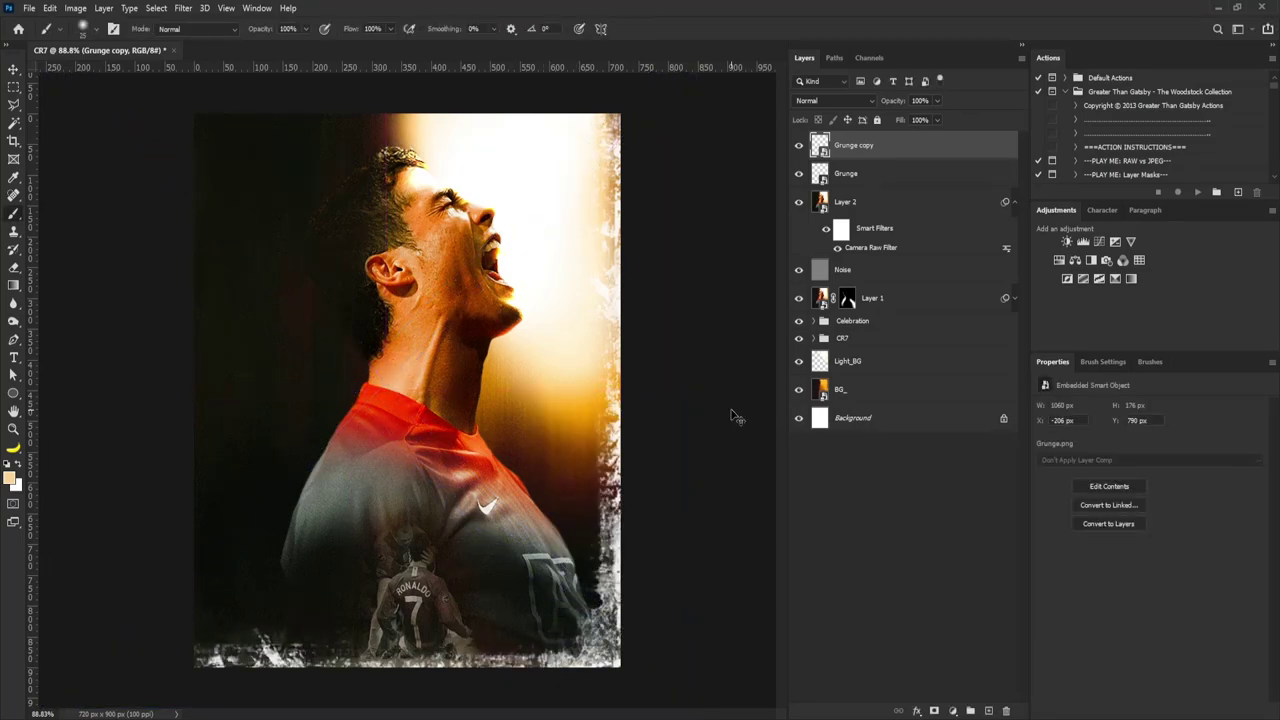
Step: Duplicate the Grunge layer, rotate the copy 180 degrees, and position it along the poster's left edge
drag(863, 179, 988, 710)
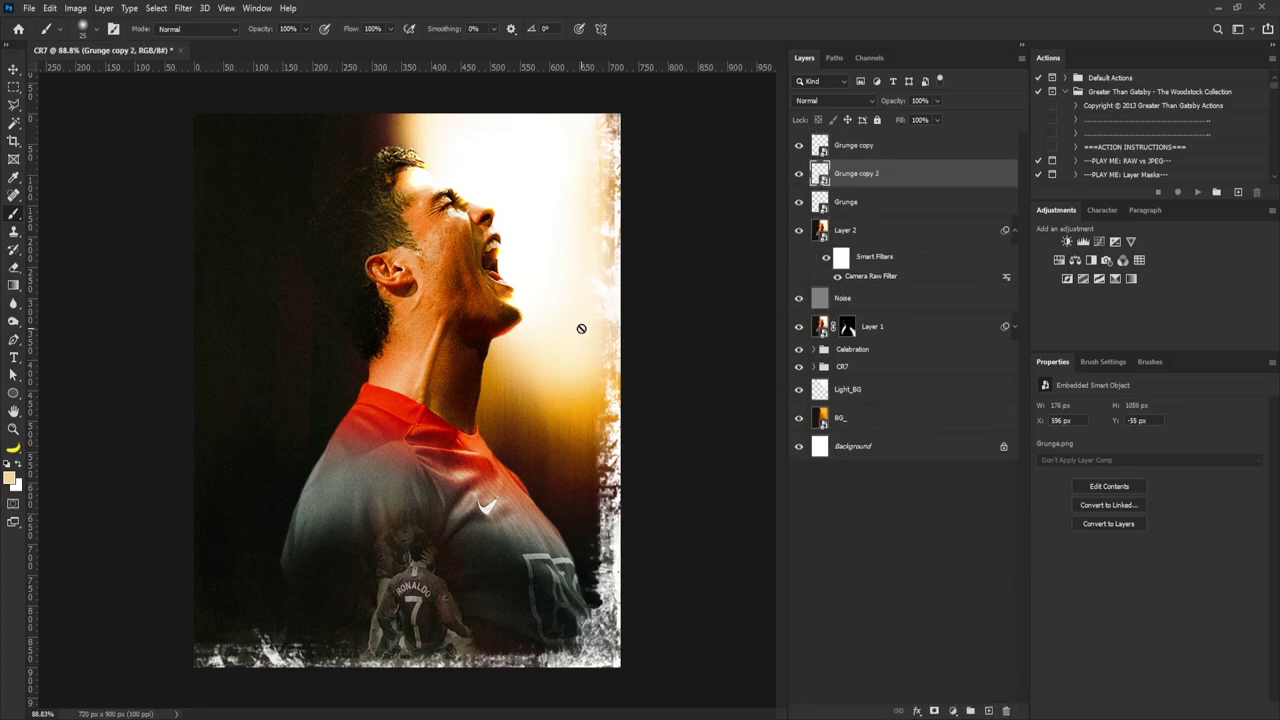
key(v)
mouse_move(615, 345)
mouse_down()
mouse_move(286, 343)
mouse_move(257, 370)
mouse_up()
right_click(257, 370)
key(Escape)
key(ctrl+t)
right_click(272, 320)
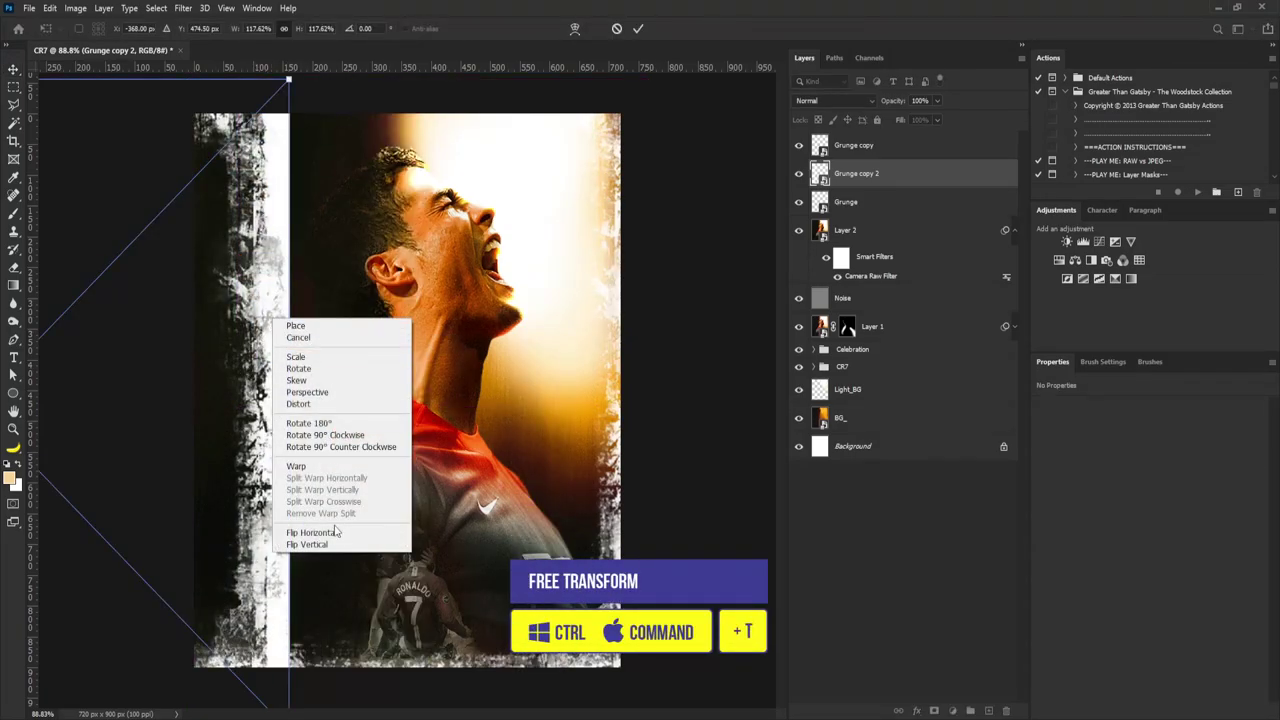
click(320, 423)
drag(206, 447, 620, 475)
drag(232, 515, 317, 517)
key(Return)
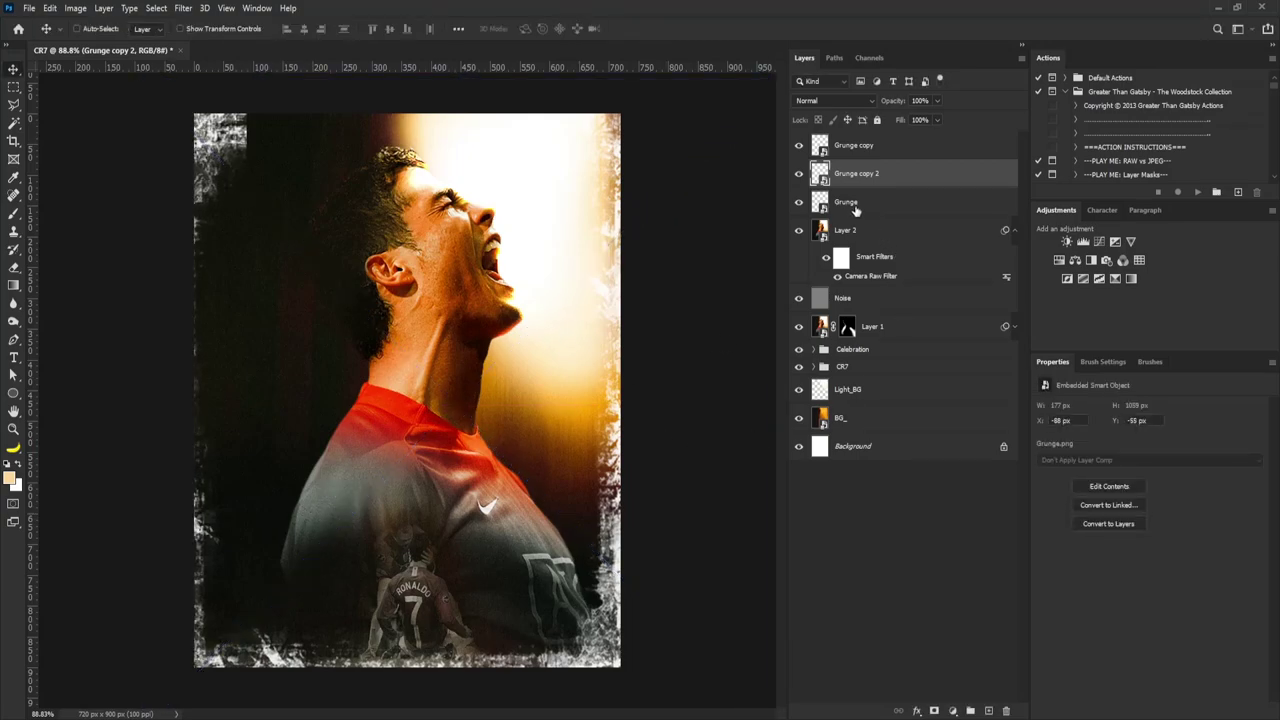
Step: Identify the bottom-edge grunge strip and shift it slightly down to Y 802 px
click(798, 202)
click(798, 202)
click(798, 145)
click(860, 145)
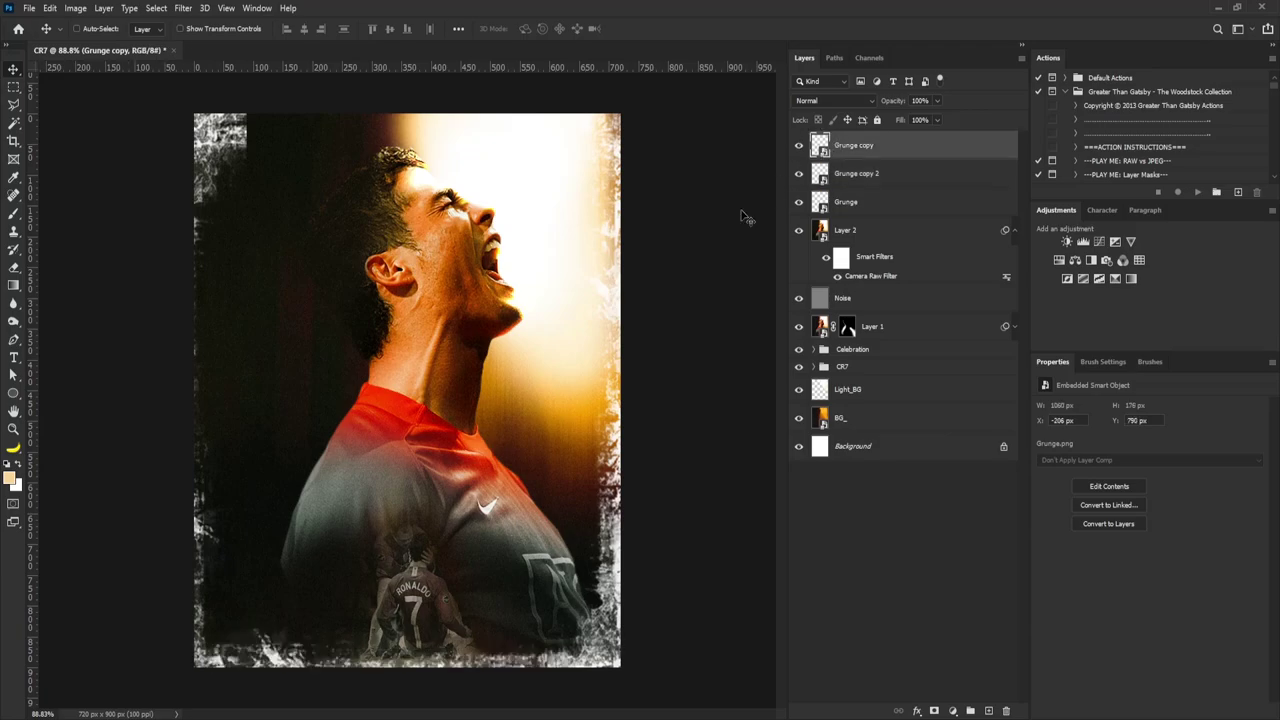
mouse_move(428, 633)
mouse_down()
mouse_move(422, 655)
mouse_move(412, 640)
mouse_up()
Step: Duplicate the bottom grunge strip, rotate the copy 180 degrees, and align it along the poster's top edge
drag(922, 151, 990, 708)
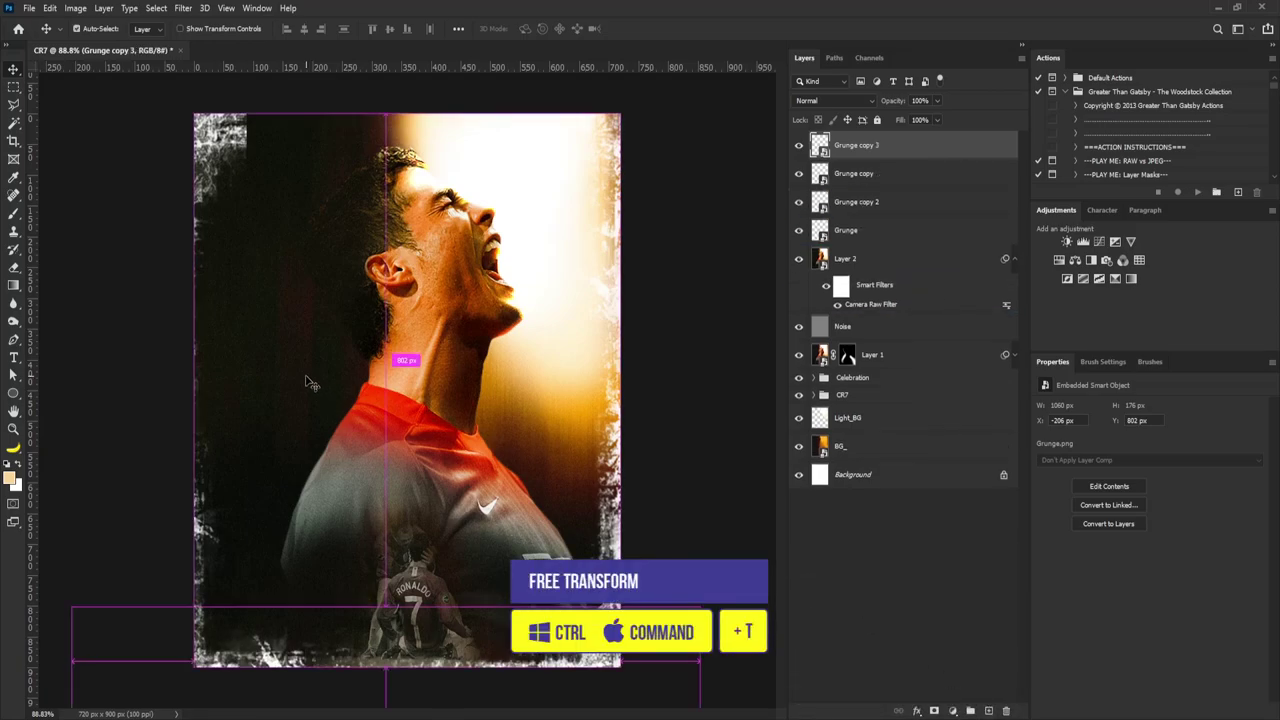
key(ctrl+t)
right_click(419, 335)
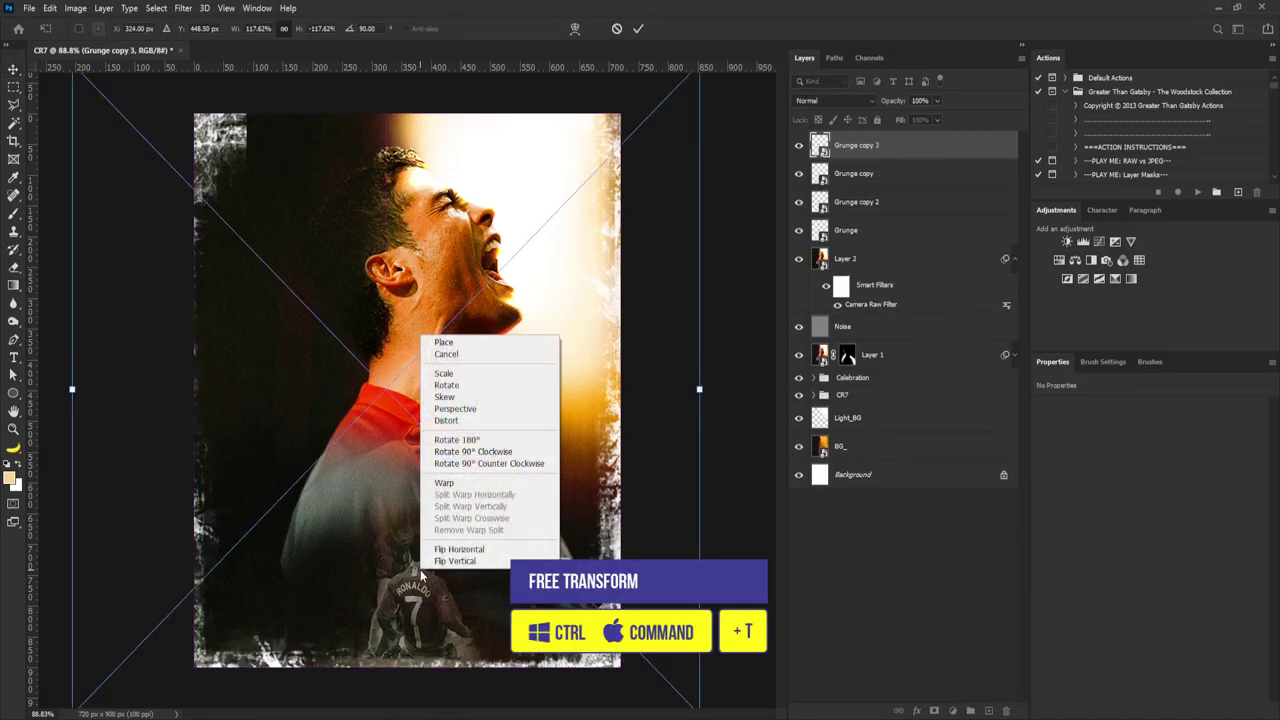
click(467, 440)
drag(428, 668, 455, 655)
mouse_move(464, 226)
mouse_down()
mouse_move(464, 283)
mouse_move(466, 234)
mouse_up()
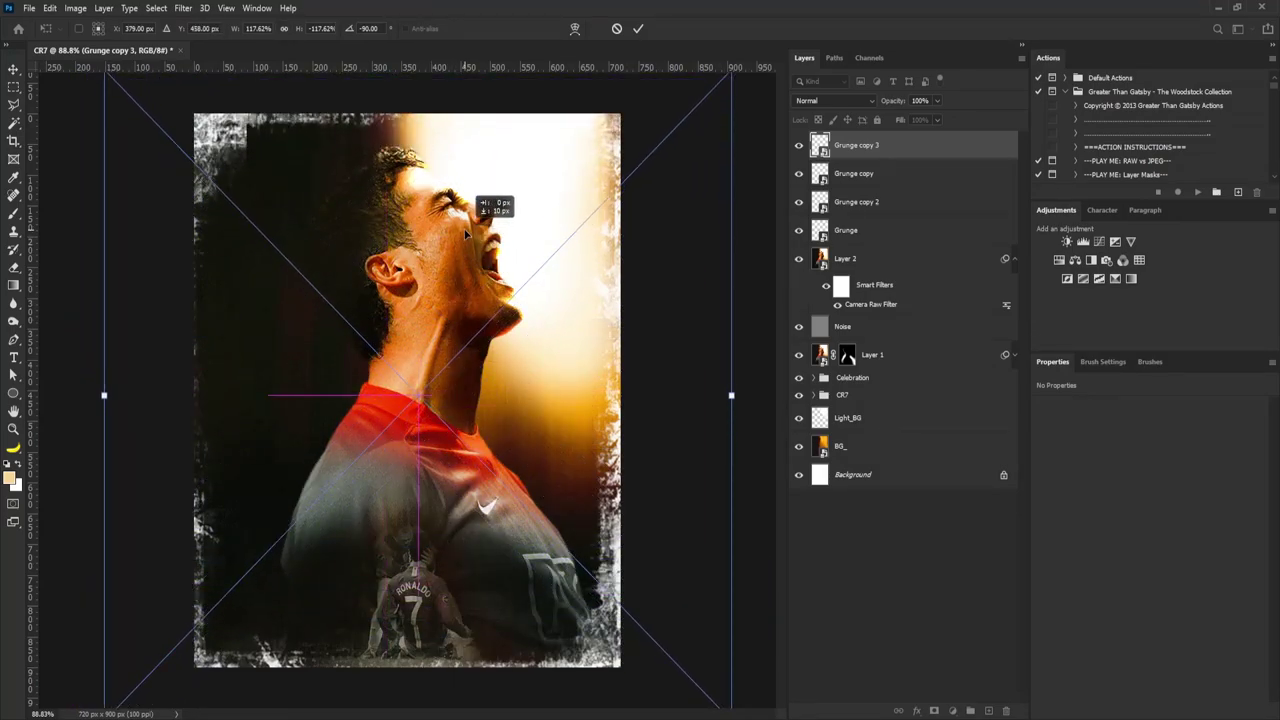
key(Return)
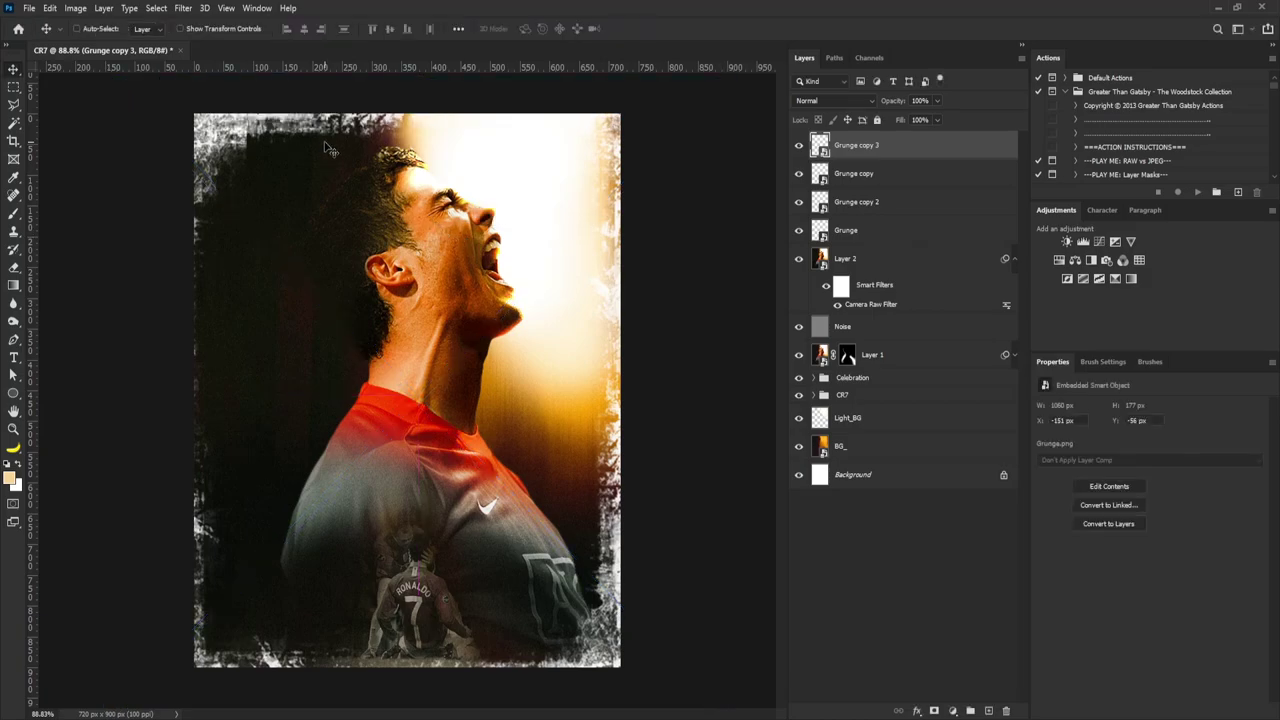
drag(323, 137, 323, 137)
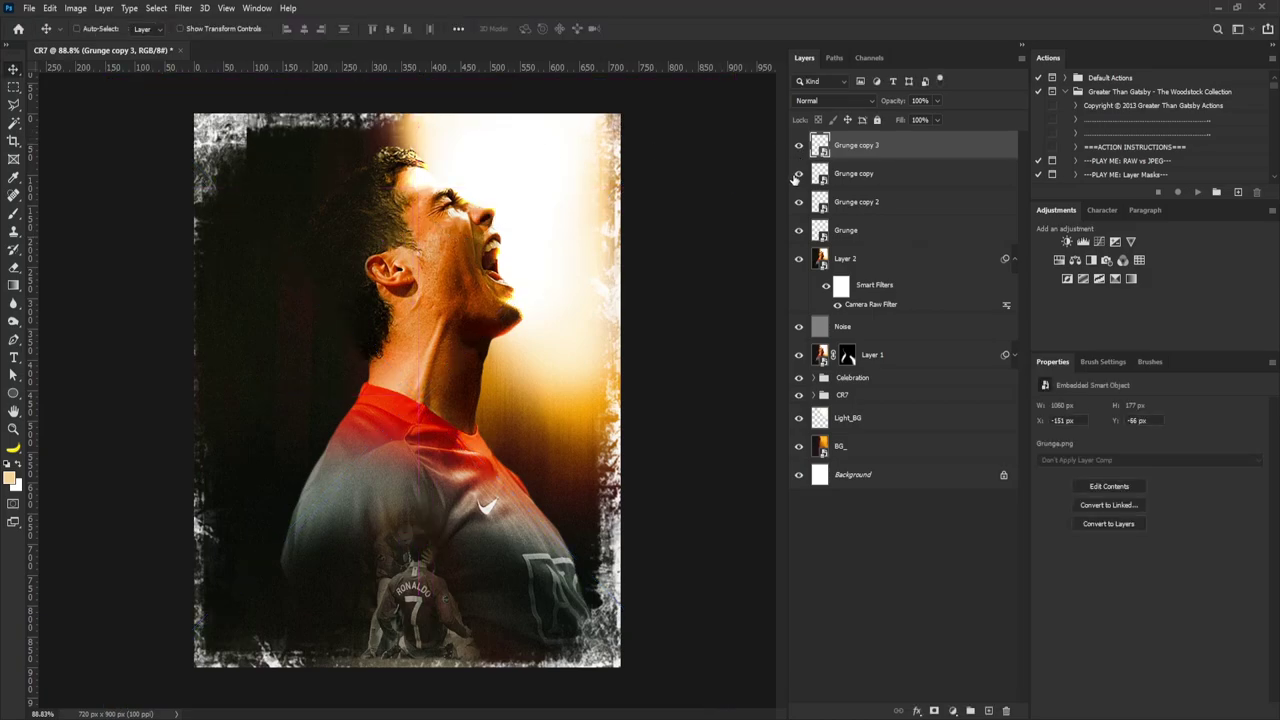
Step: Scale the four grunge layers up slightly together and shift them to thin the frame around the poster
shift+click(866, 234)
key(ctrl)
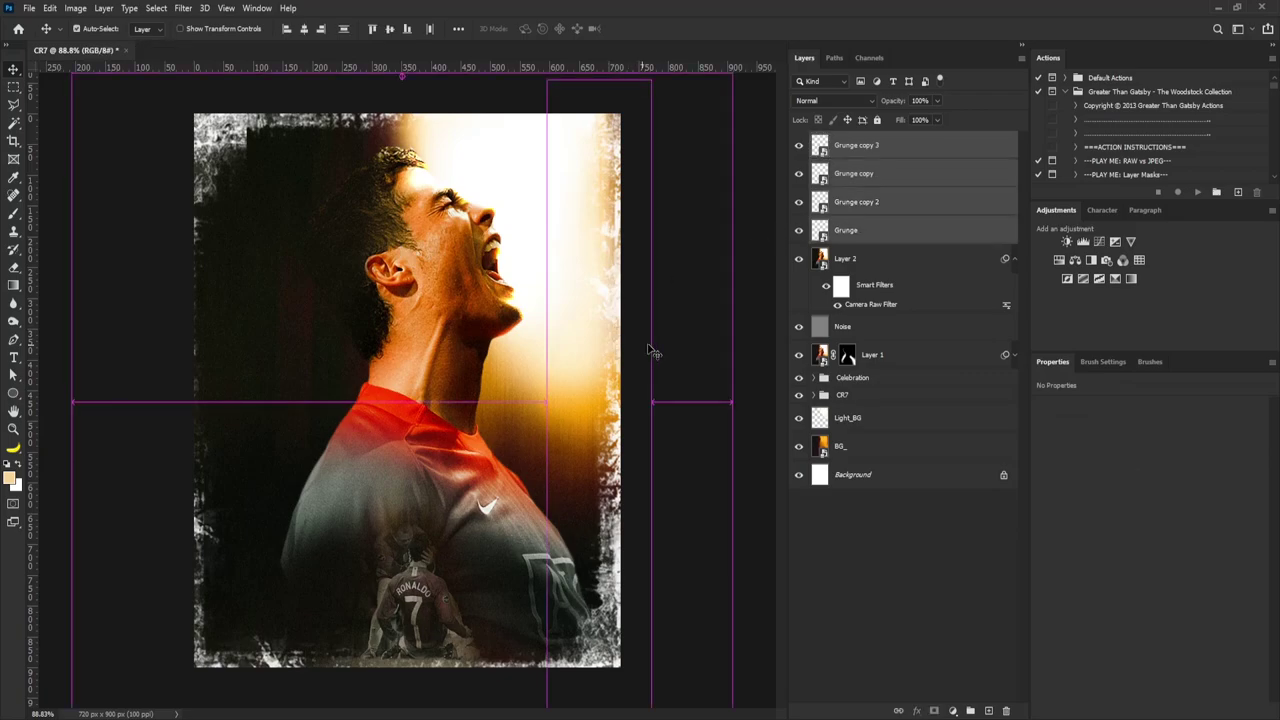
key(ctrl+t)
drag(742, 302, 748, 290)
drag(626, 355, 634, 380)
key(Return)
scroll(629, 294, down, 2)
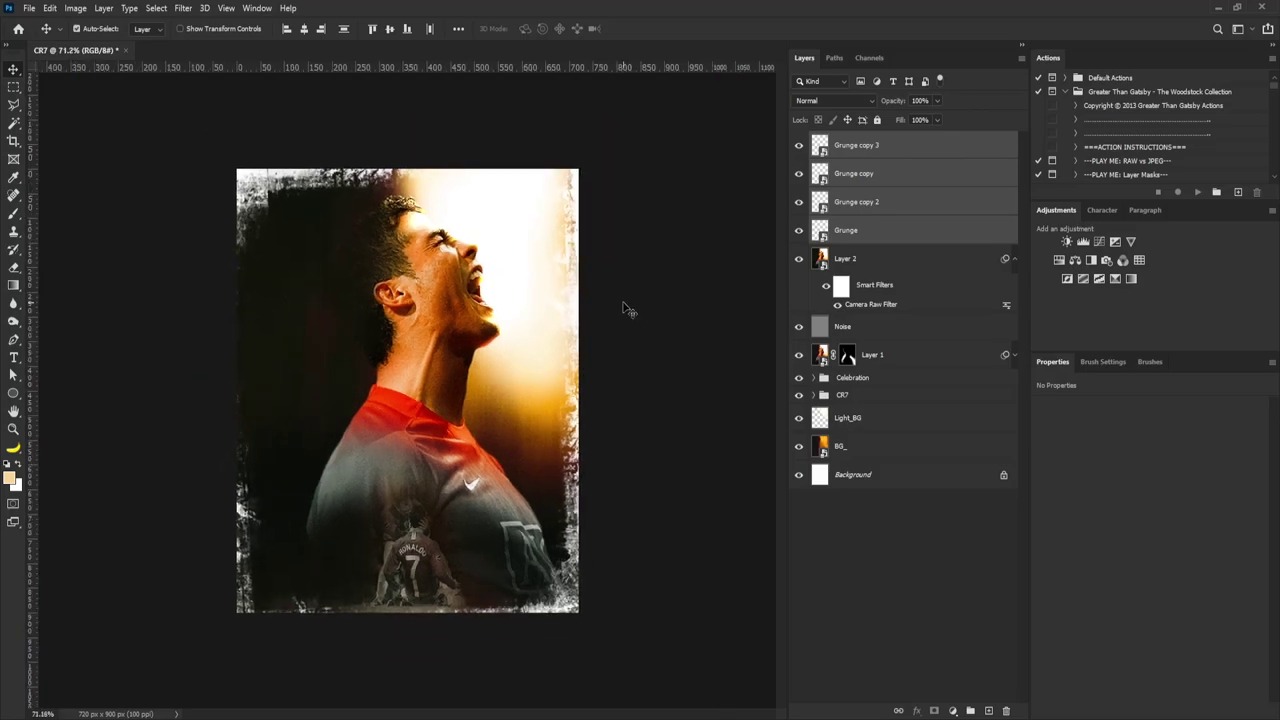
key(ctrl+t)
drag(657, 127, 665, 120)
key(Return)
scroll(361, 214, up, 1)
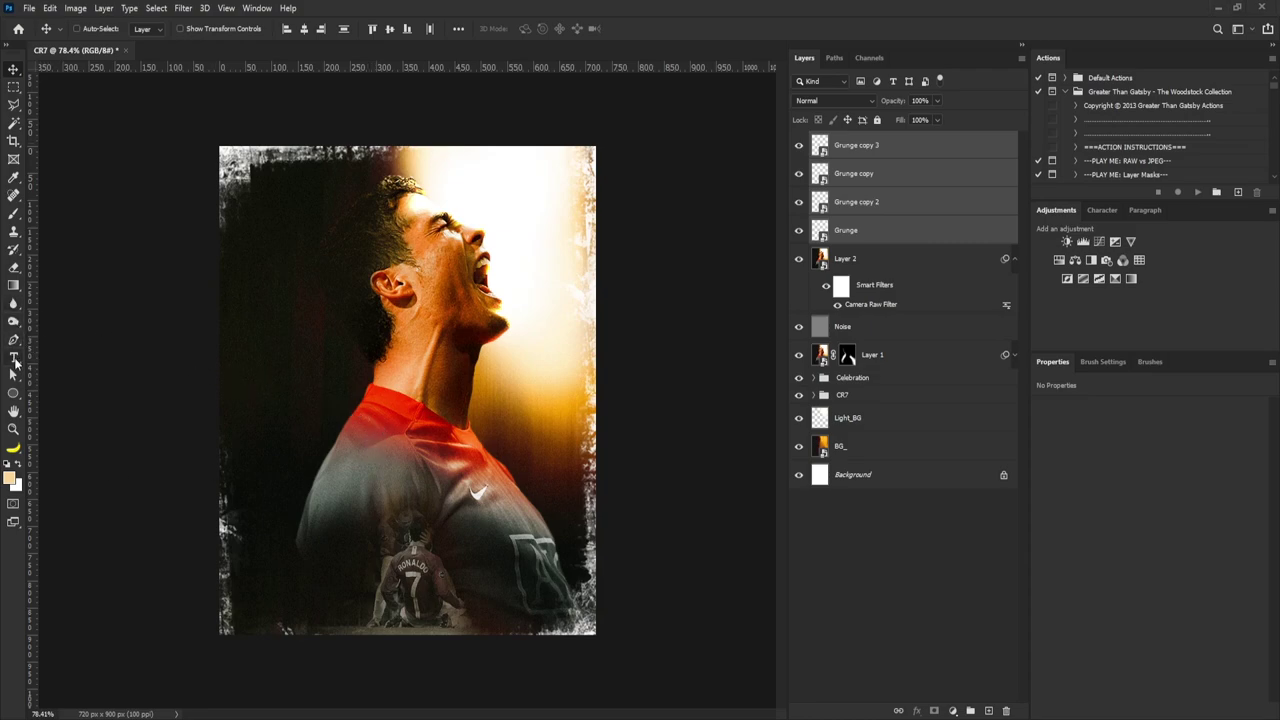
Step: Add the white text "THE KING HAS RETURNED" on three lines over the dark area beside the player's neck
click(14, 358)
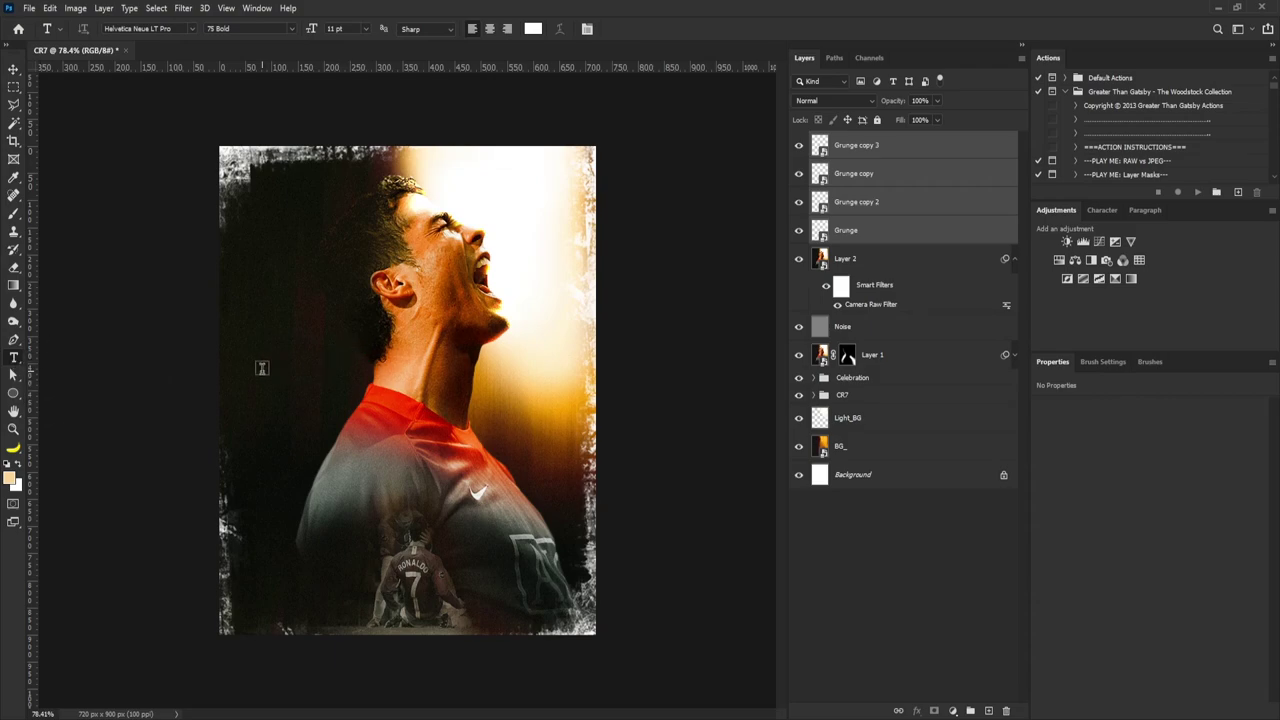
click(262, 368)
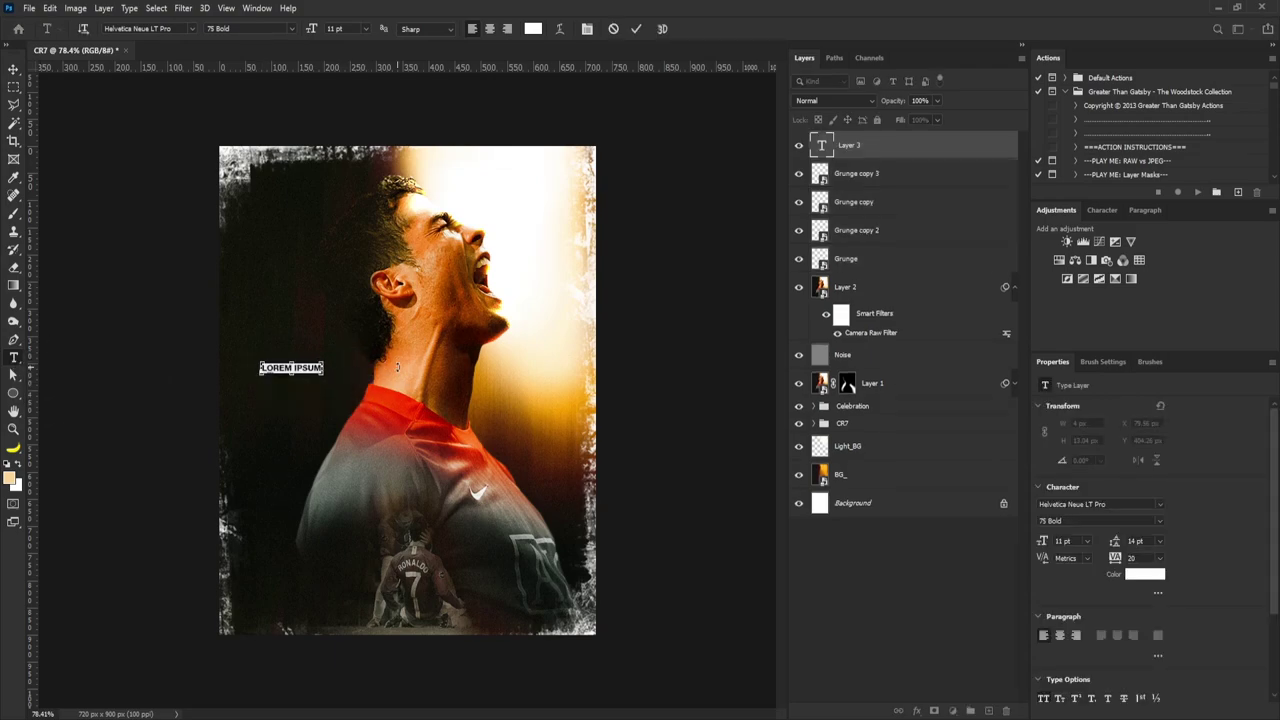
text(THE KING HAS RETURNED)
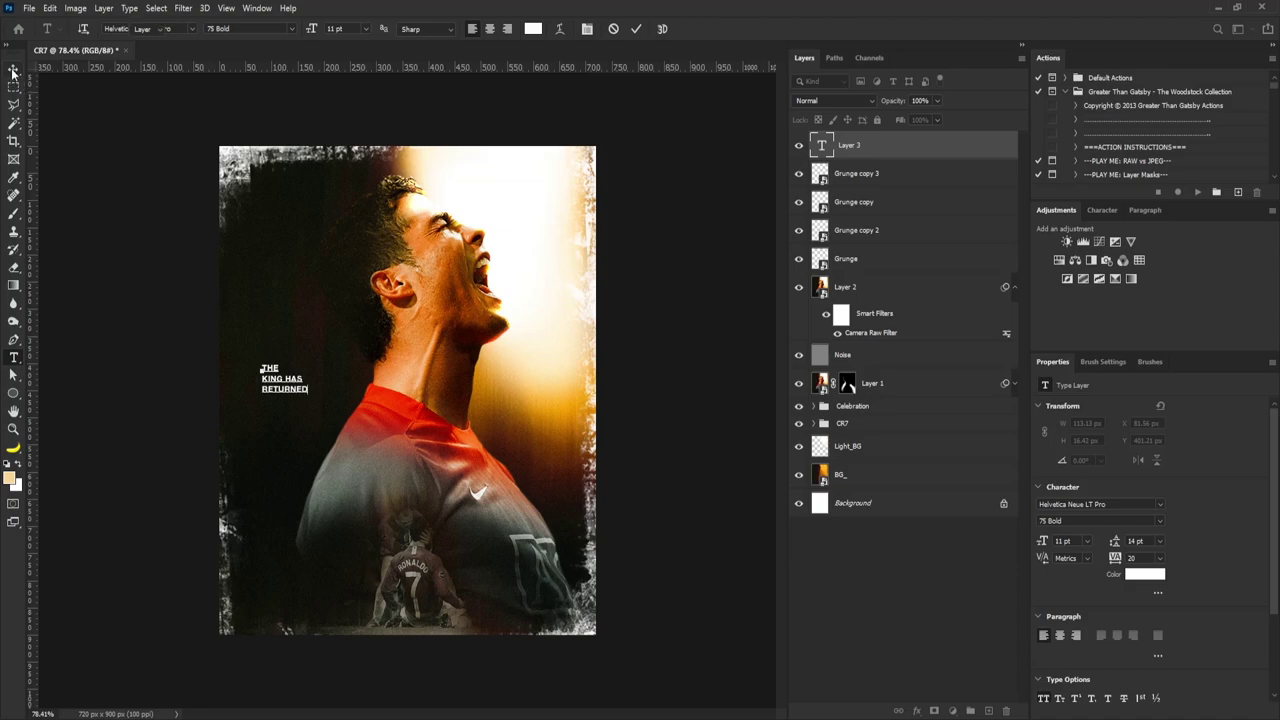
click(14, 69)
Step: Group the four grunge layers together with Layer 2
click(866, 175)
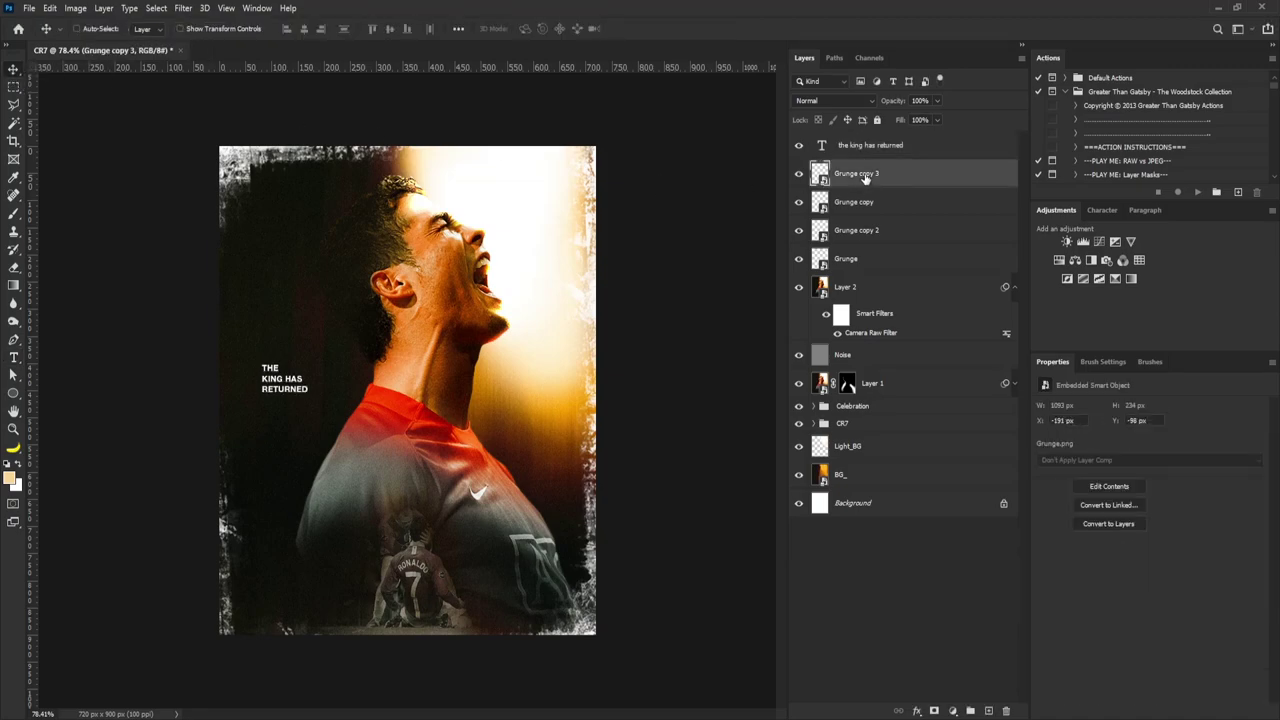
shift+click(862, 260)
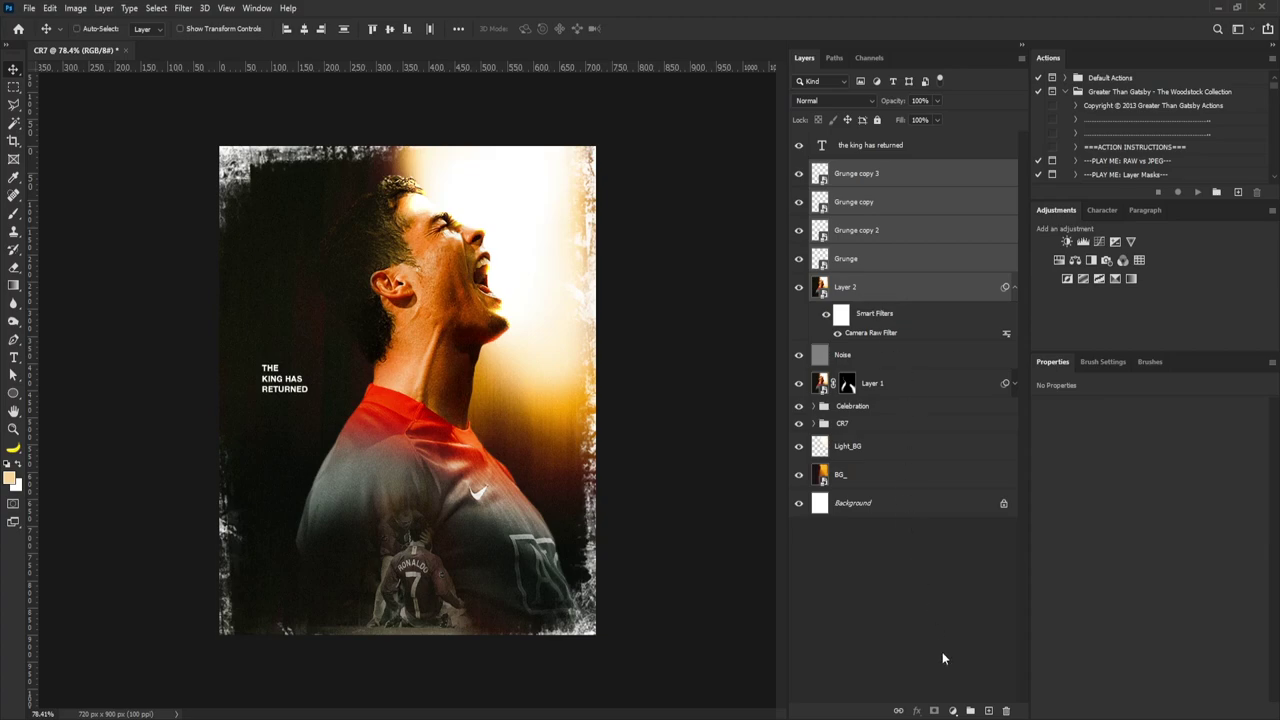
key(ctrl+g)
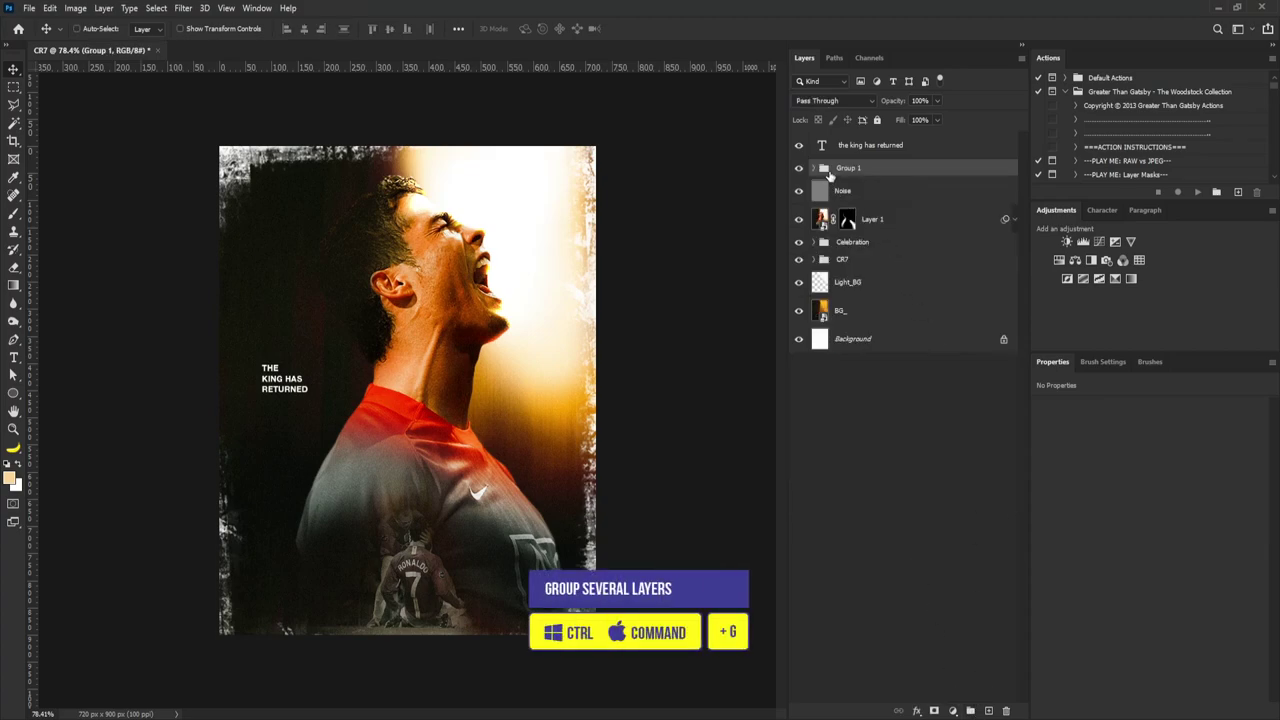
Step: Set the title in Knockout HTF47-Bantamweight, enlarge it to 93.87 pt, and place it over the lower-left part of the poster
click(855, 146)
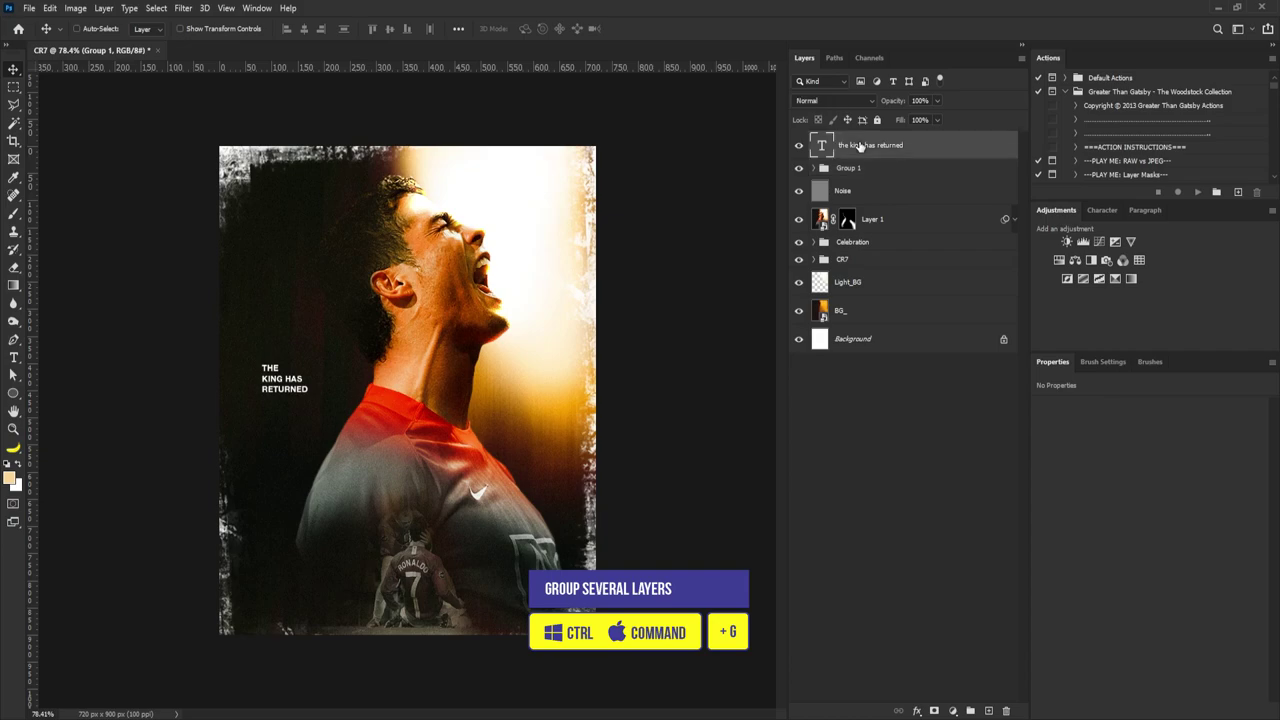
click(1100, 504)
text(knockout)
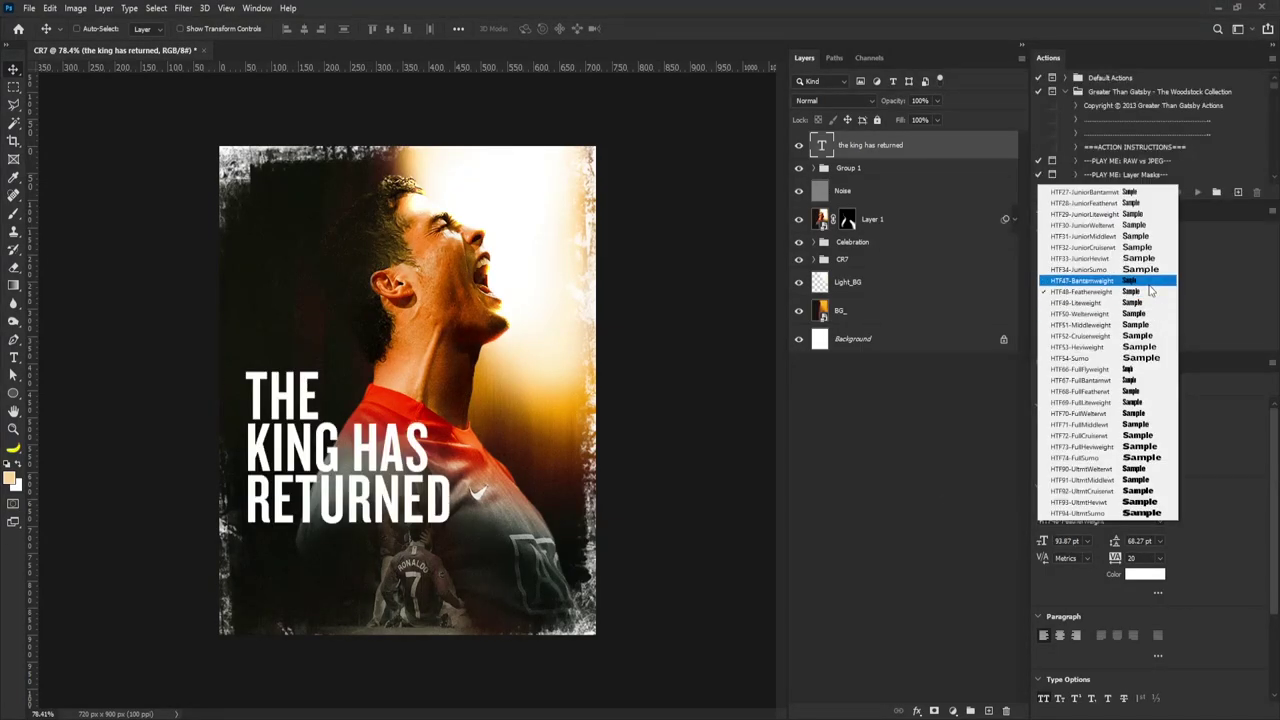
click(1149, 284)
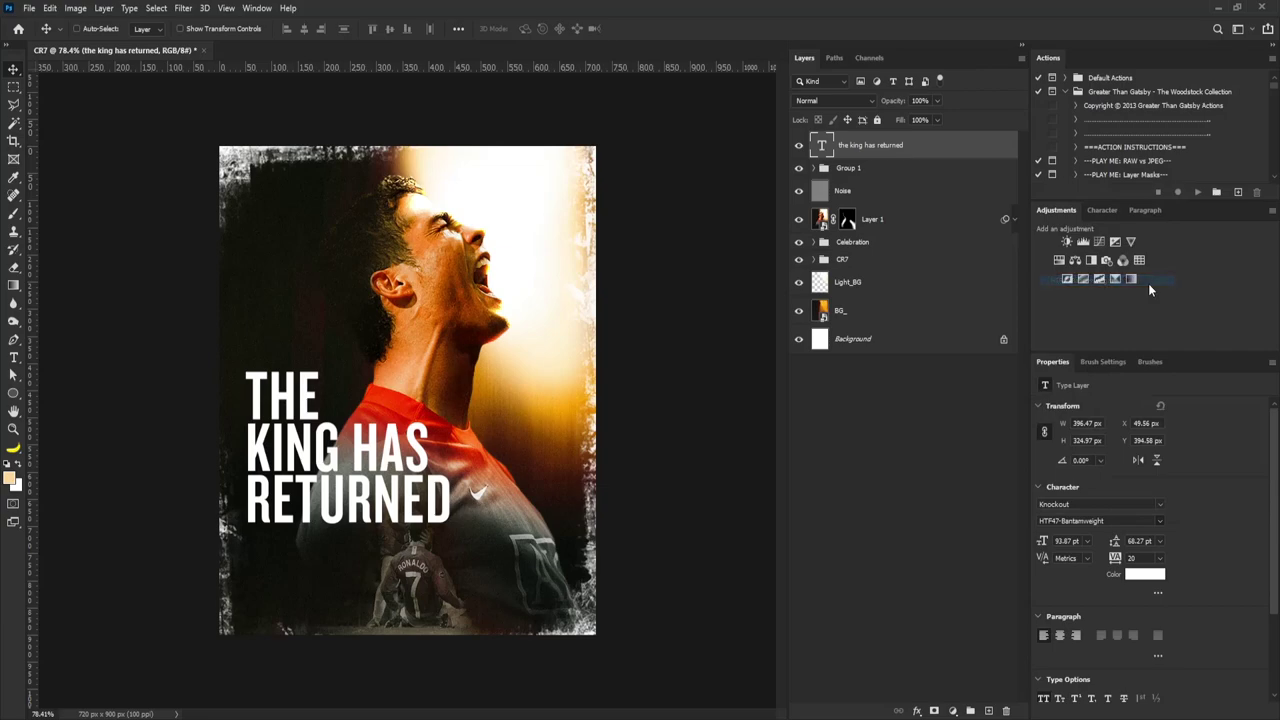
drag(381, 521, 328, 527)
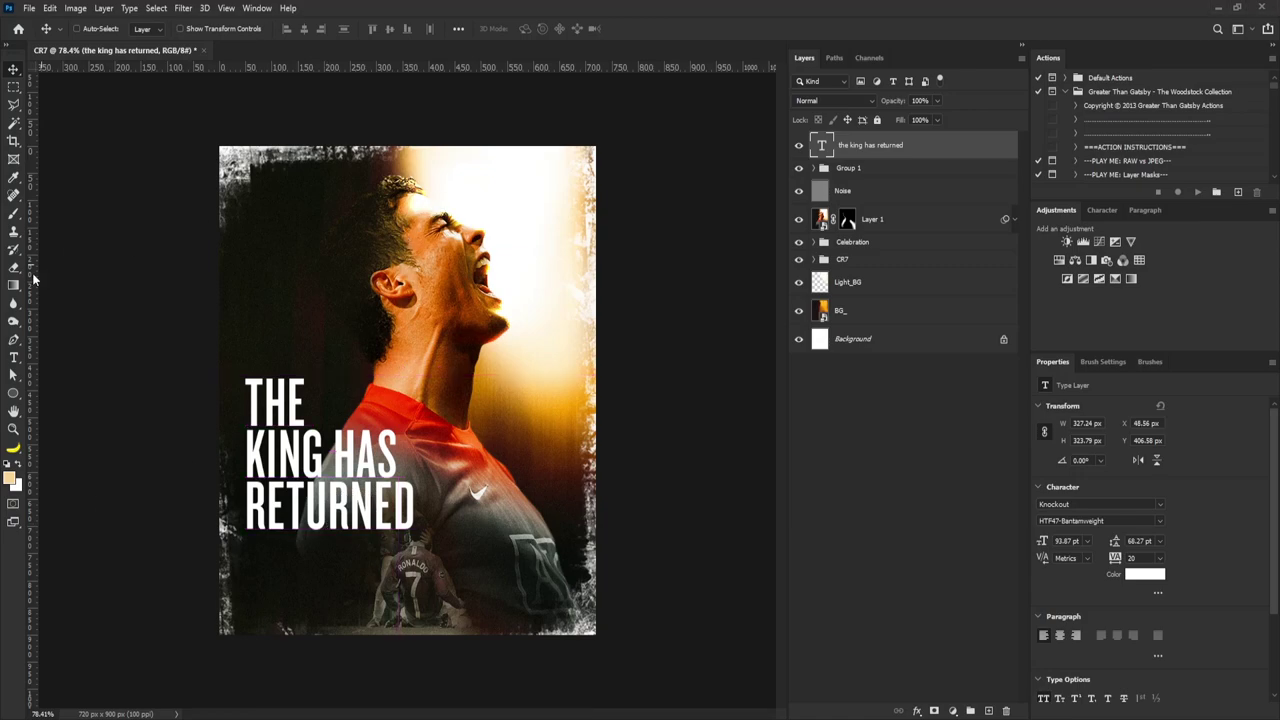
Step: Add a small white text line "CRISTIANO RONALDO" below the title
click(13, 358)
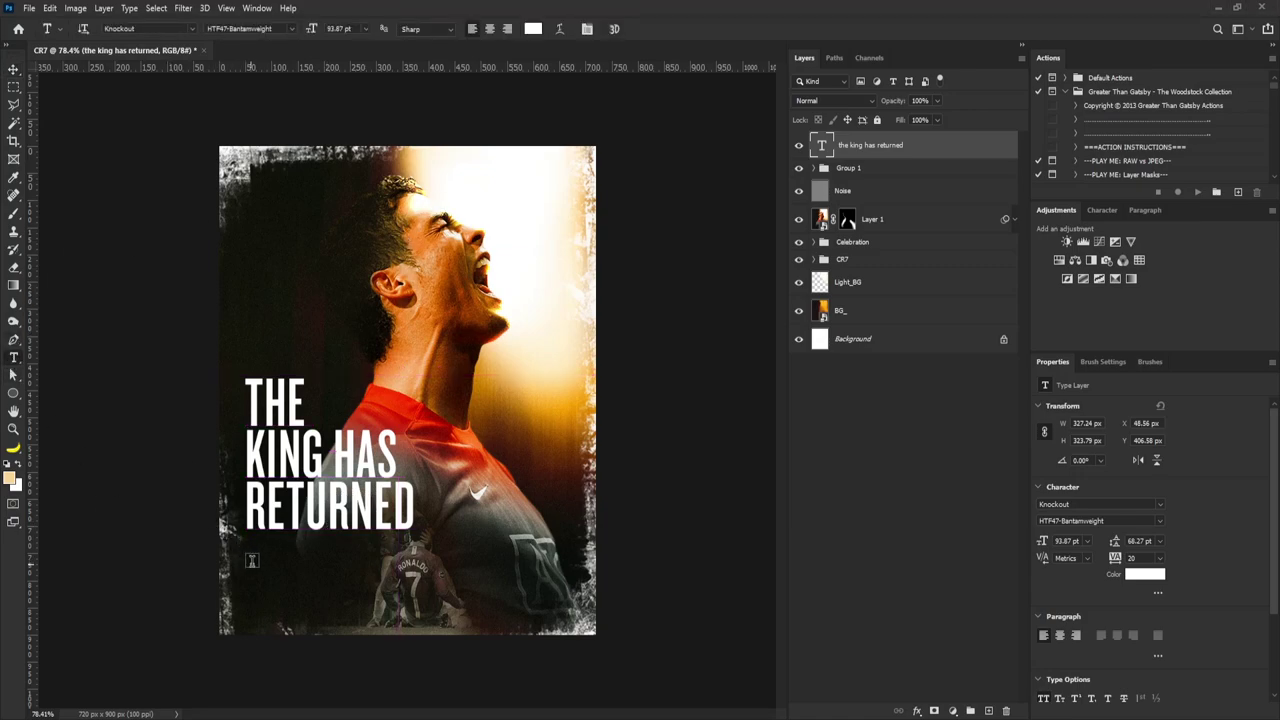
click(255, 562)
text(CRISTIANO RONALDO)
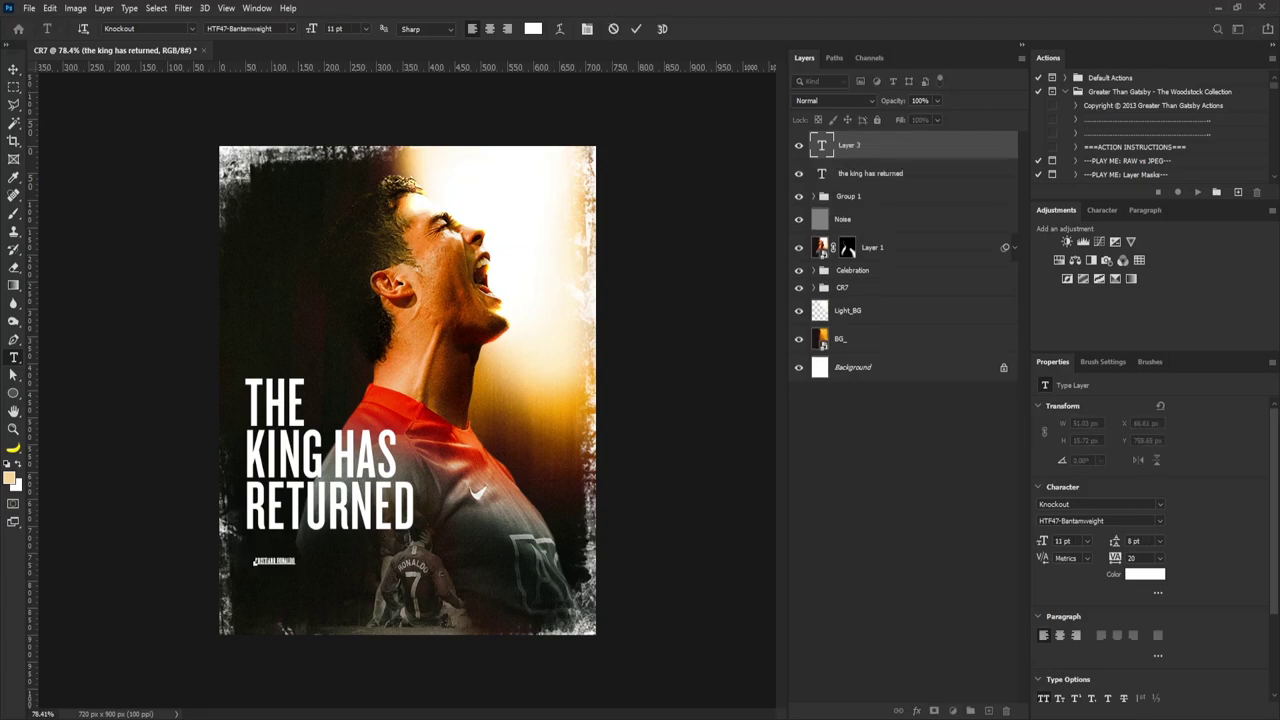
click(14, 69)
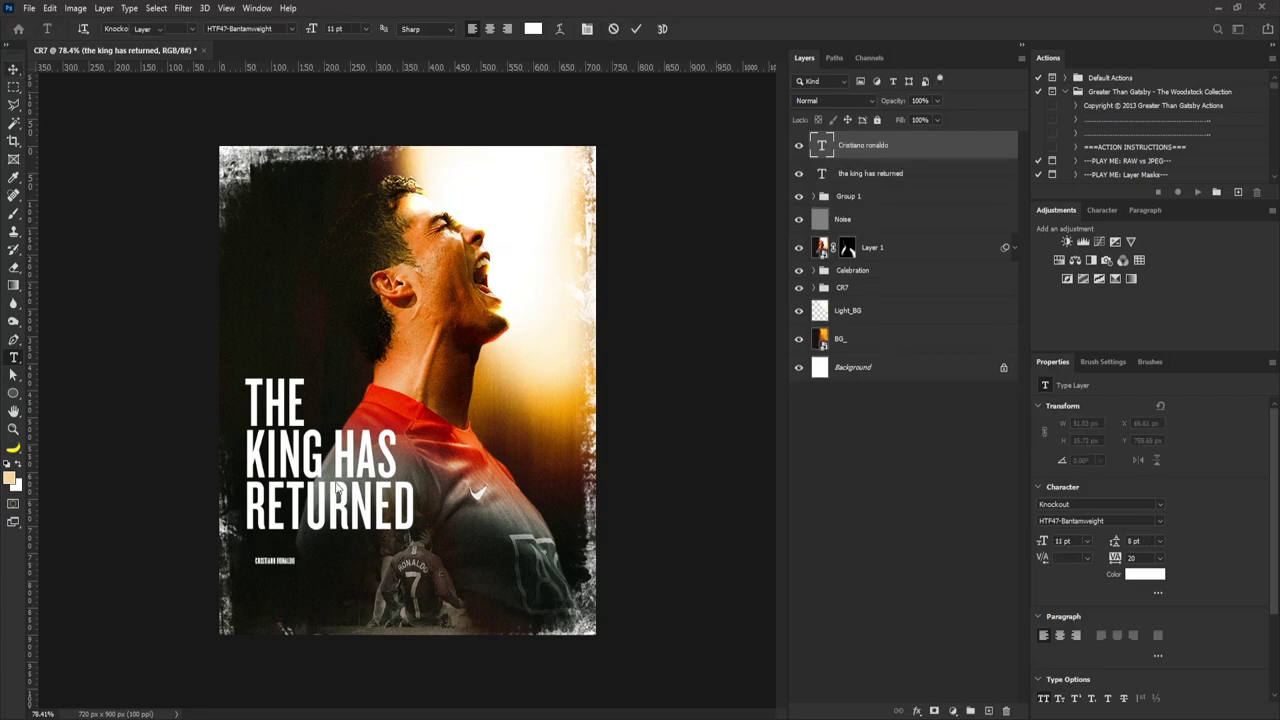
Step: Set the name line in Gotham Bold and enlarge it to match the title's width directly beneath it
click(1095, 506)
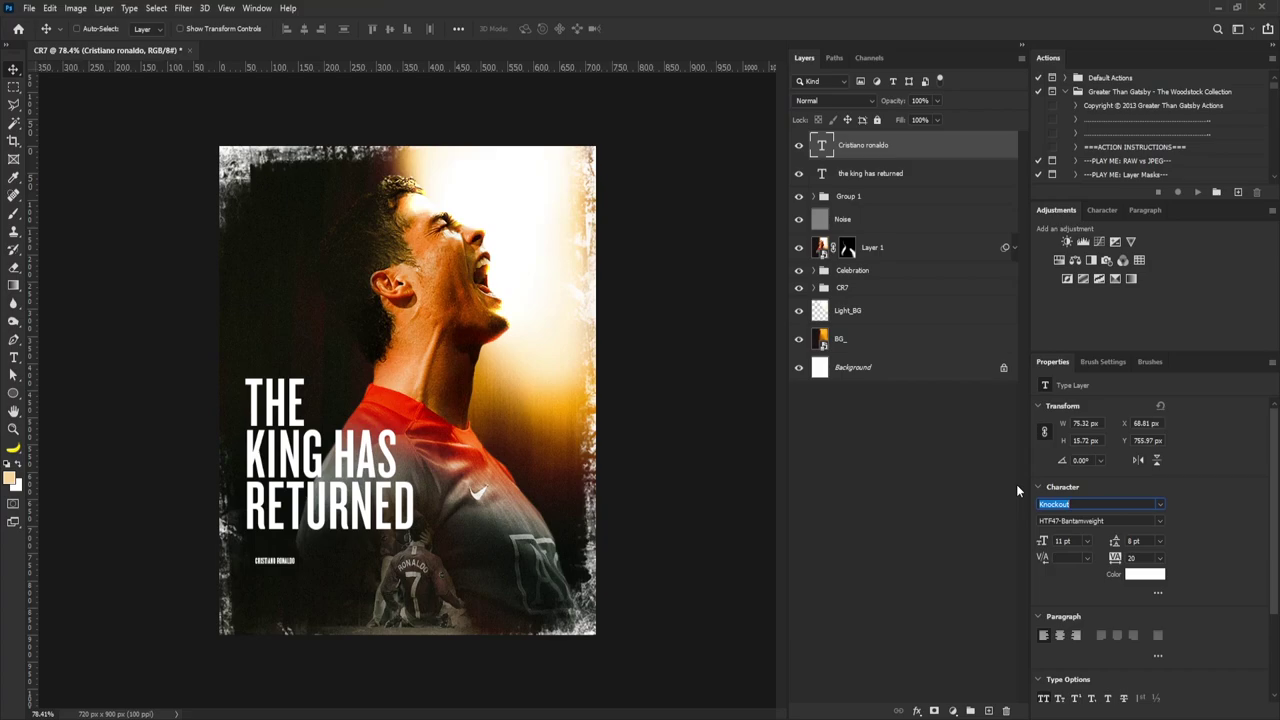
text(g)
text(Gotha)
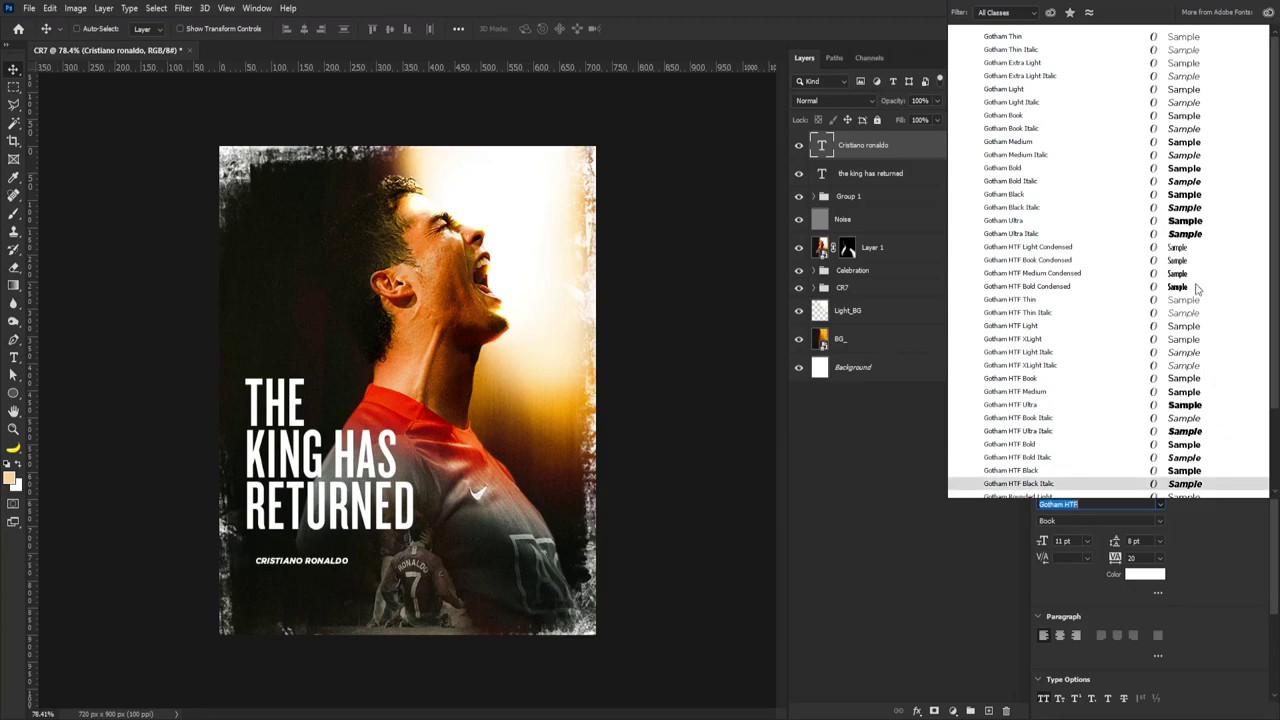
text(m)
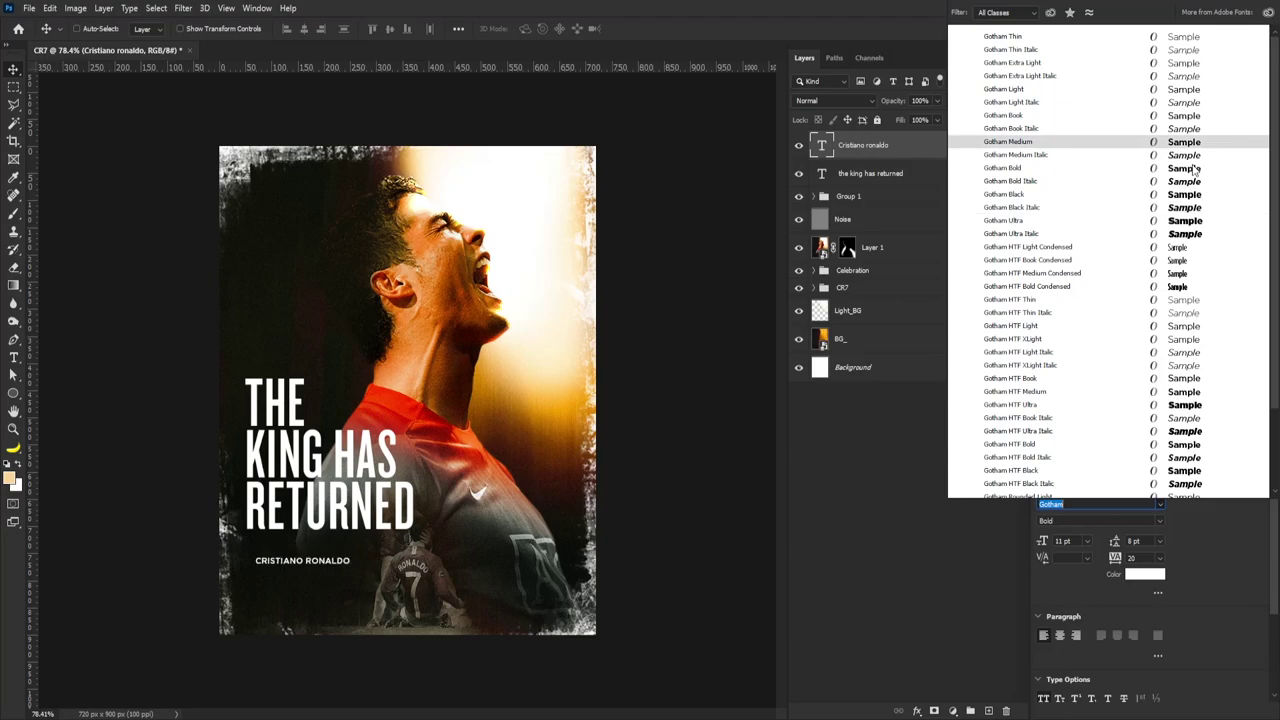
click(1193, 167)
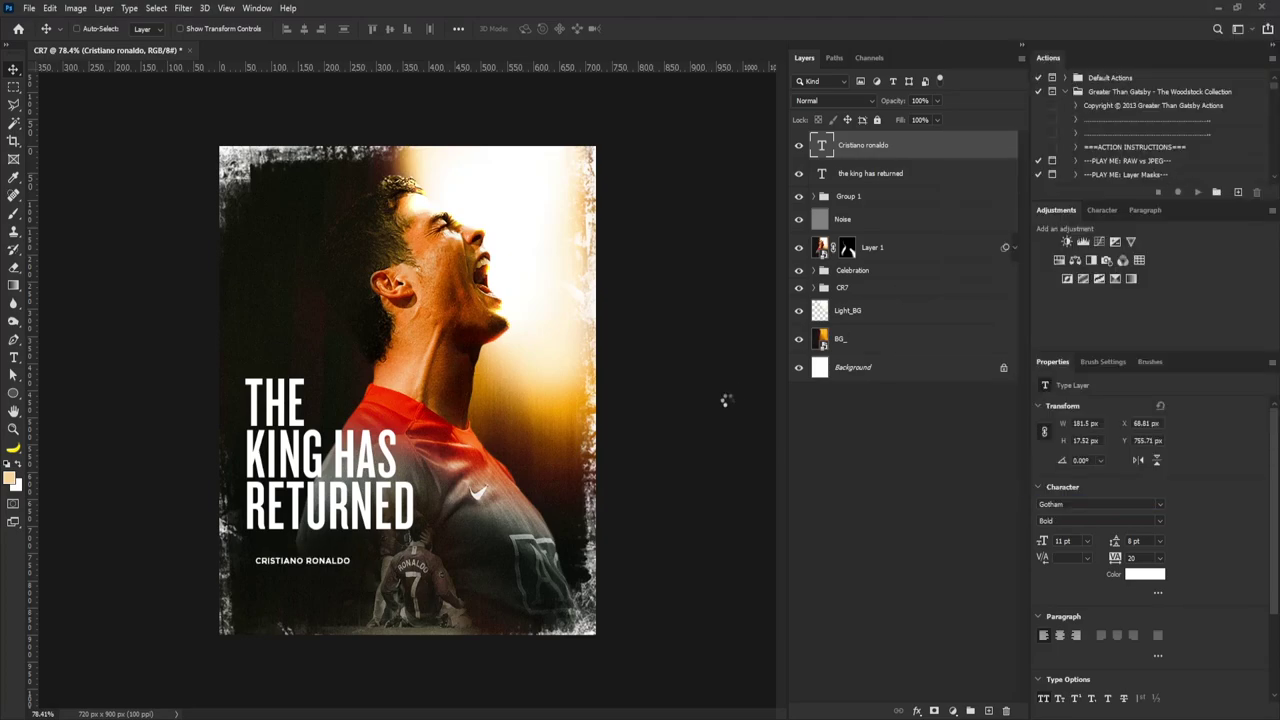
key(ctrl+t)
drag(351, 566, 415, 549)
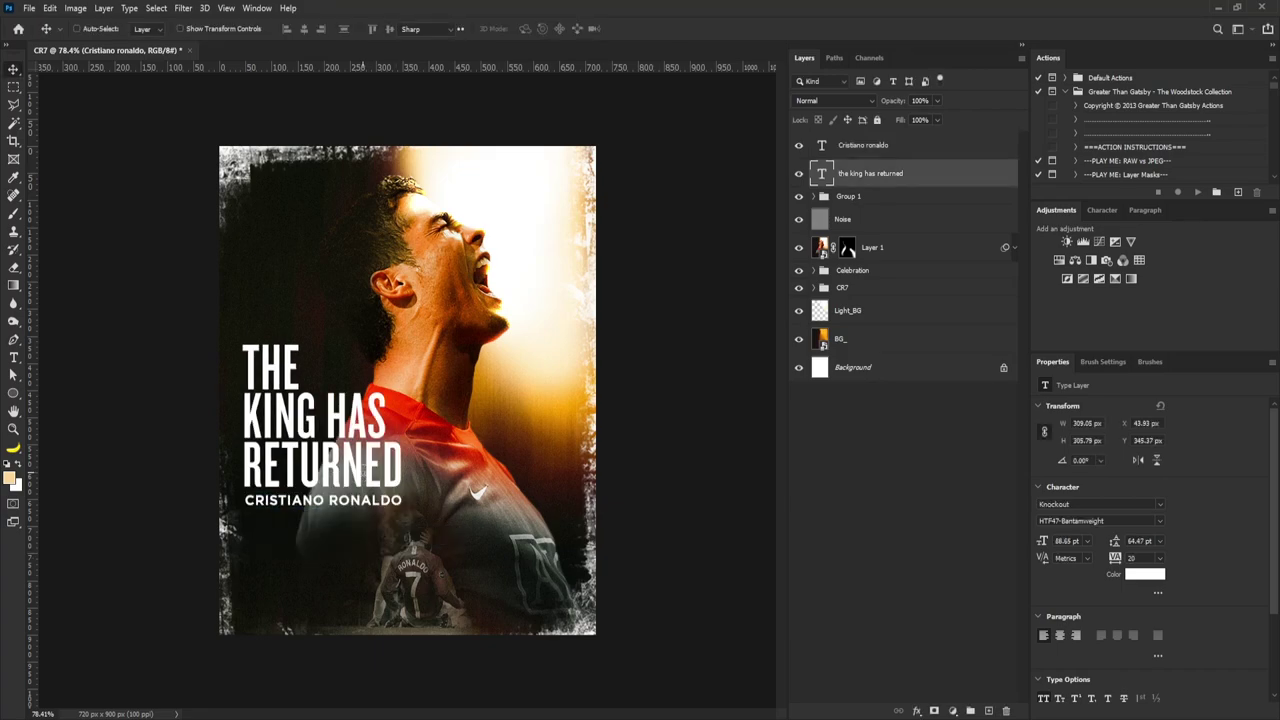
Step: Recolor the word "RETURNED" in the title to golden brown #bc873f, sampled from the poster
double_click(363, 471)
double_click(362, 471)
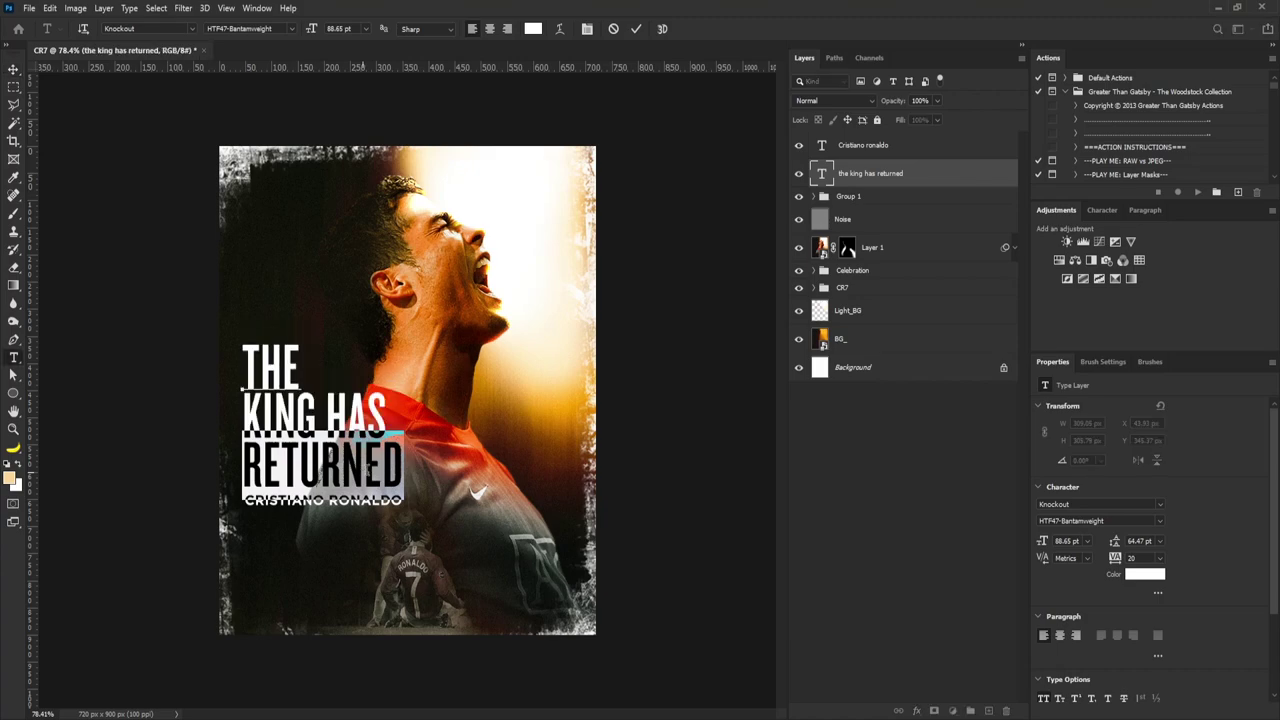
click(1150, 575)
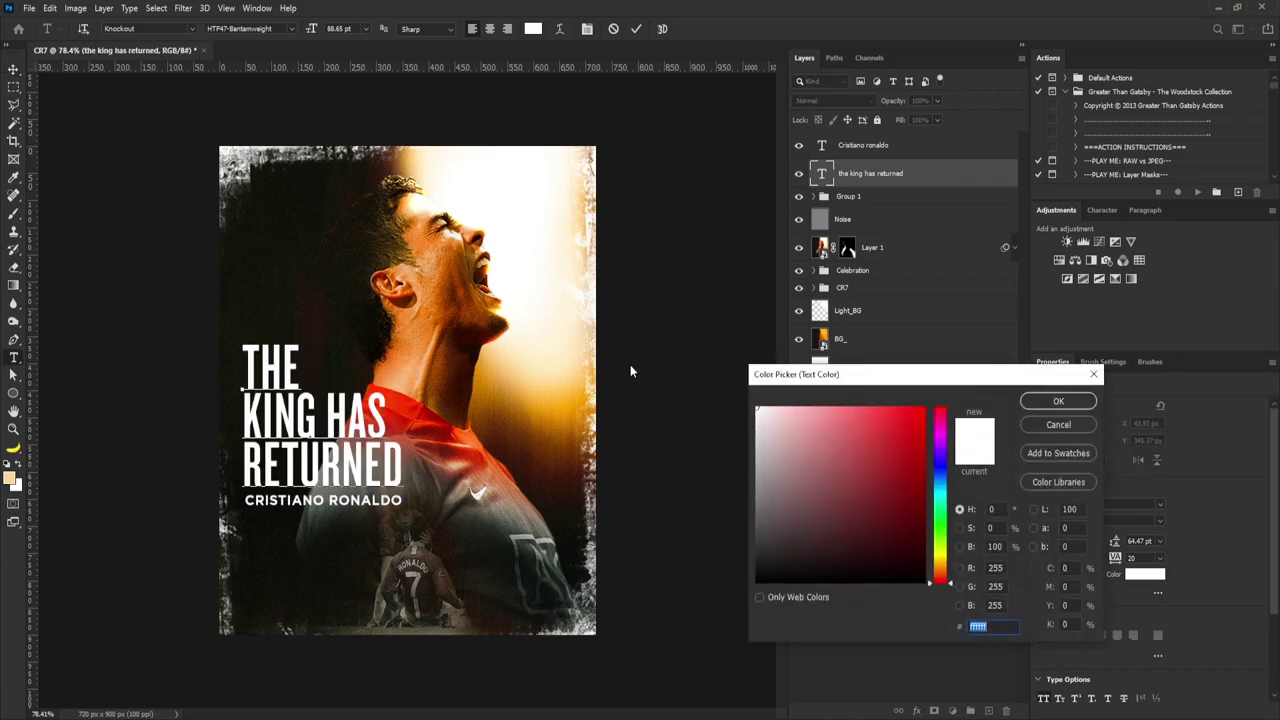
click(541, 417)
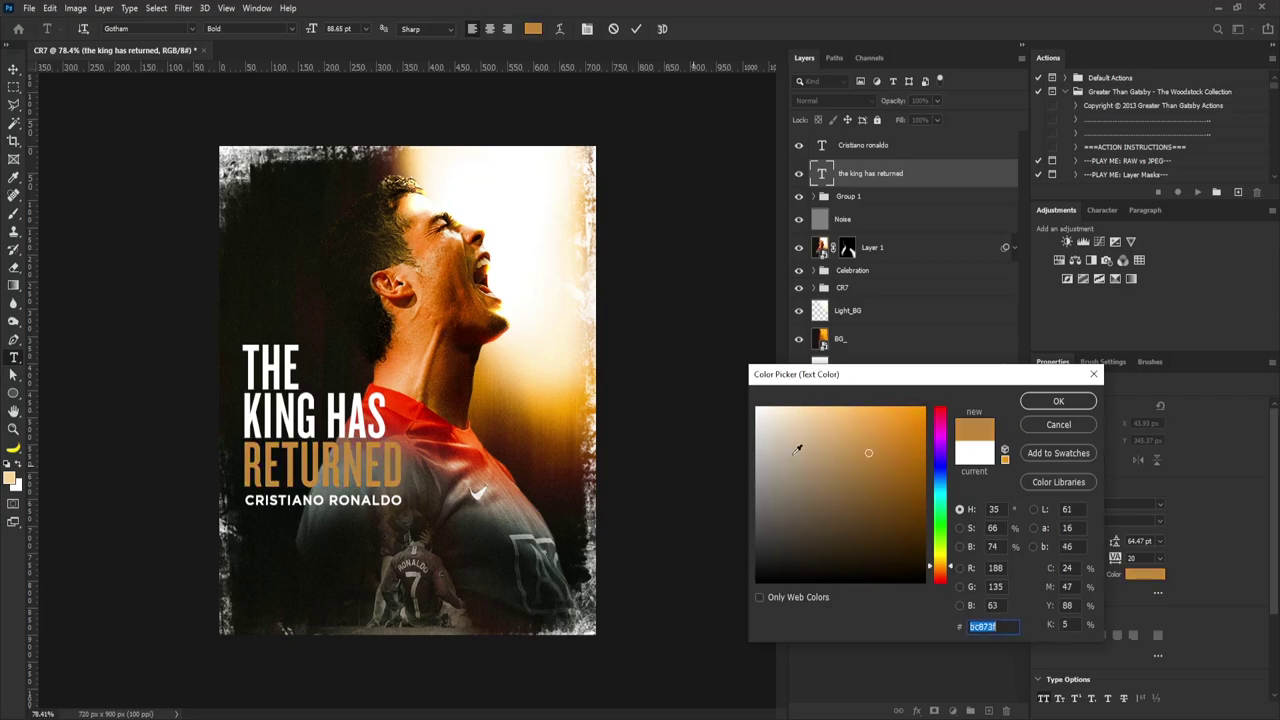
click(1058, 401)
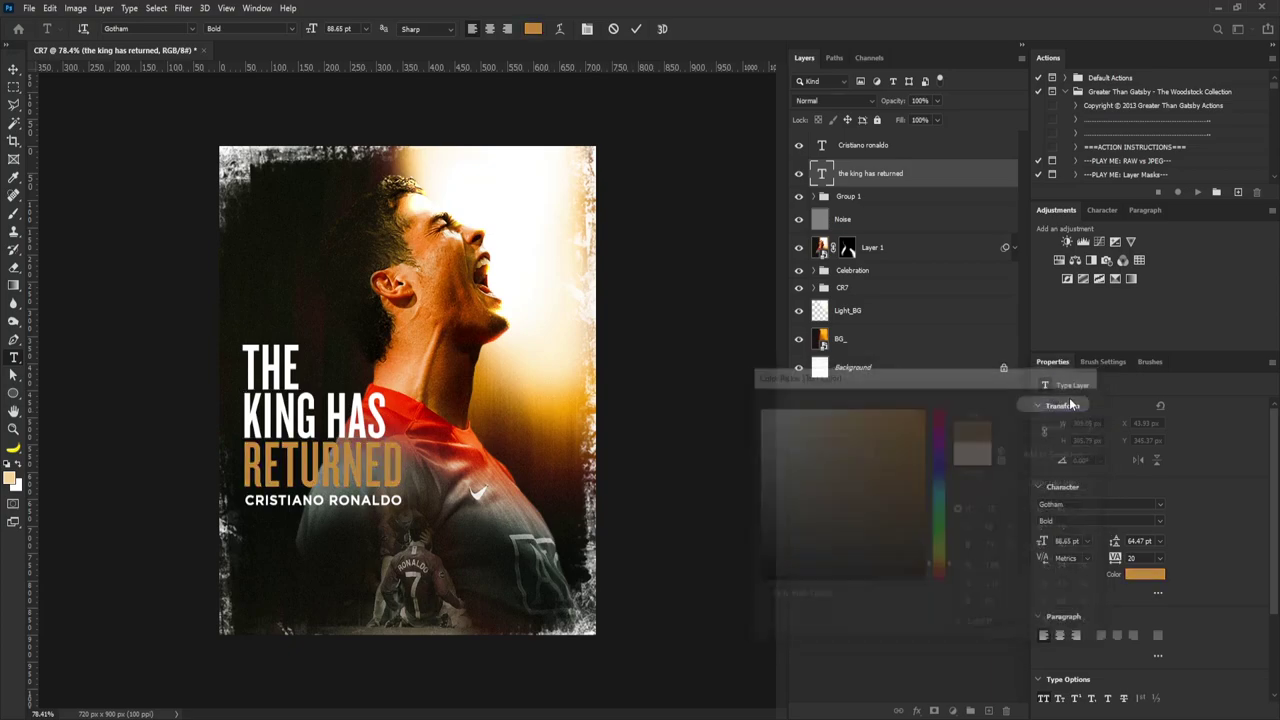
click(240, 537)
key(v)
ctrl+click(279, 488)
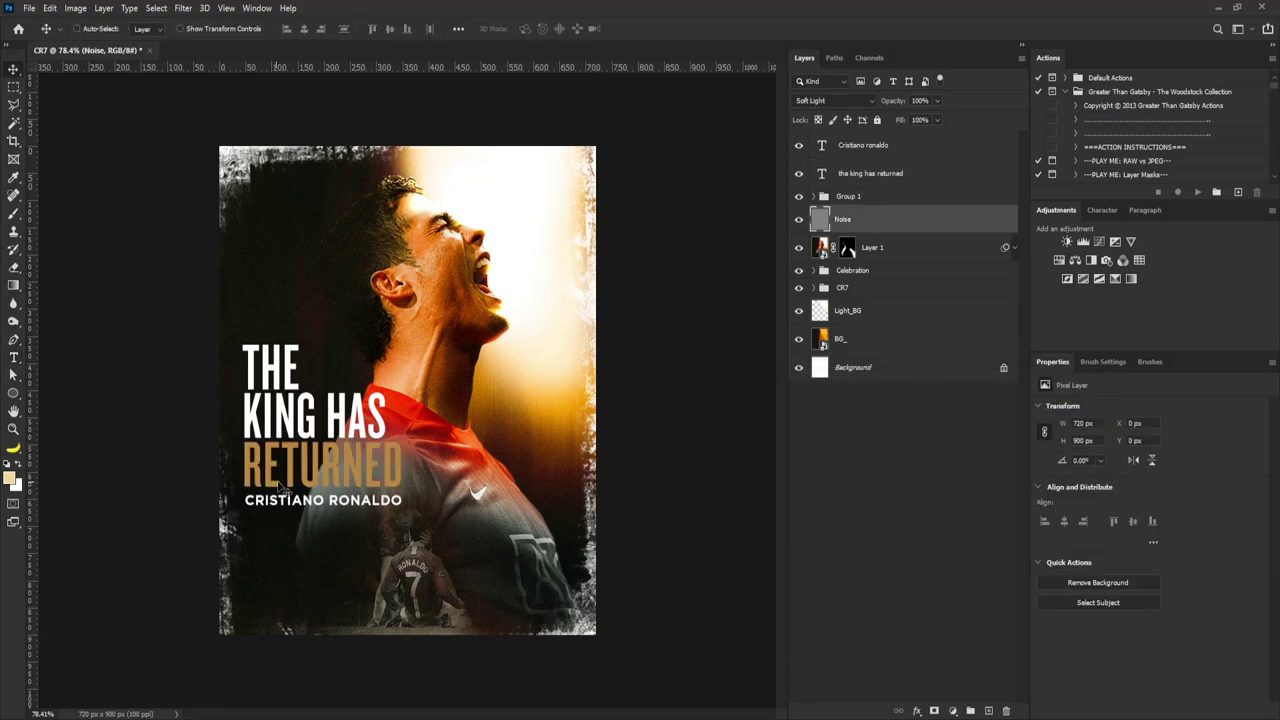
Step: Add a new layer above Noise and set the foreground color to near-black #050604, sampled from the poster's dark area
click(990, 712)
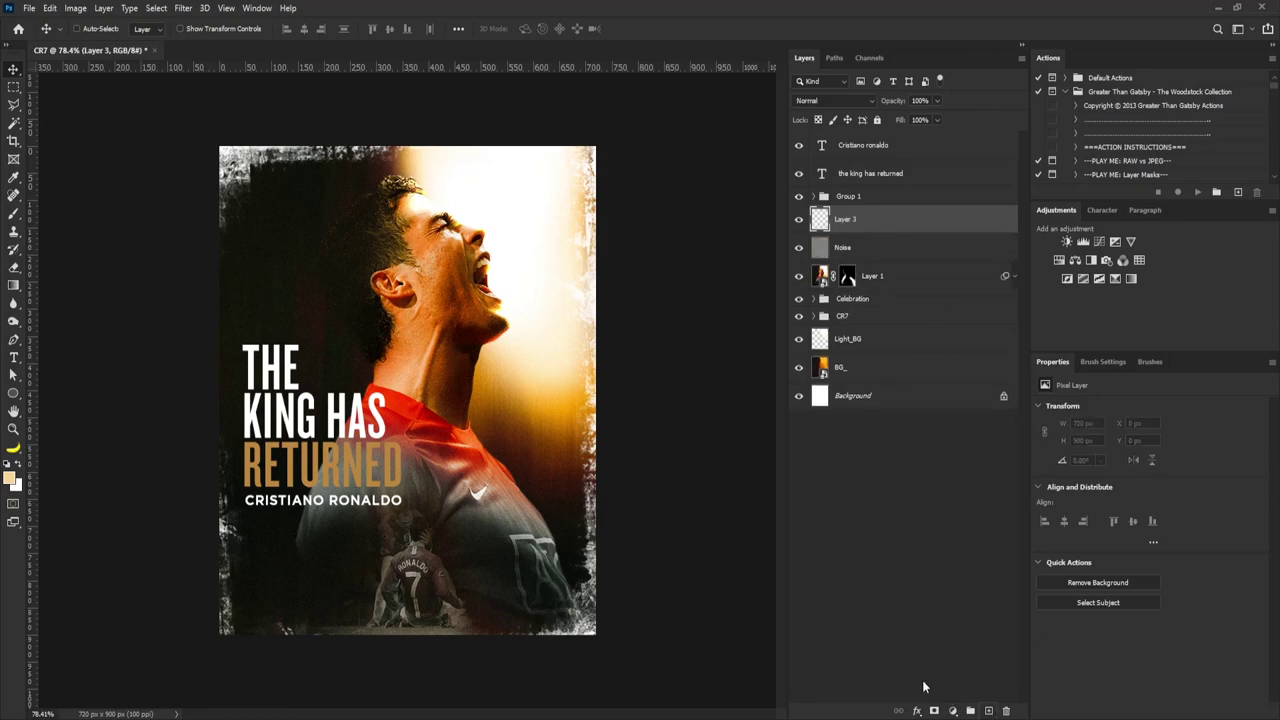
click(12, 480)
click(290, 515)
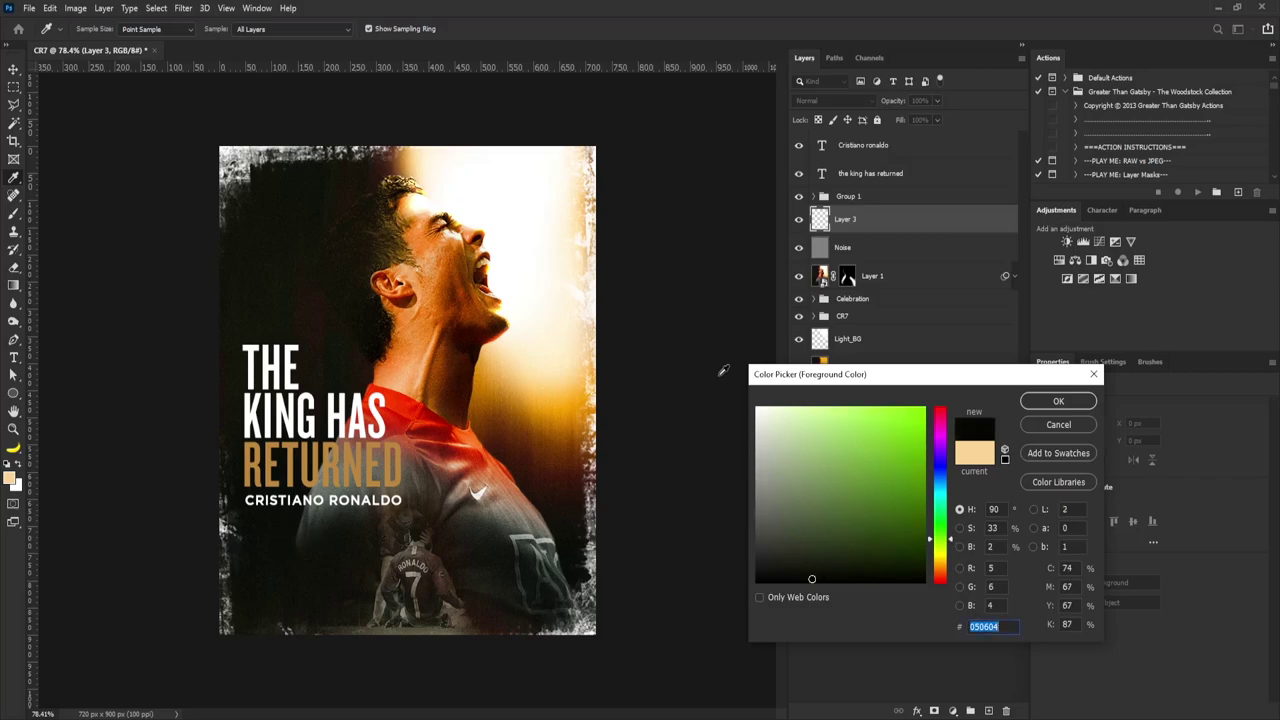
click(1058, 401)
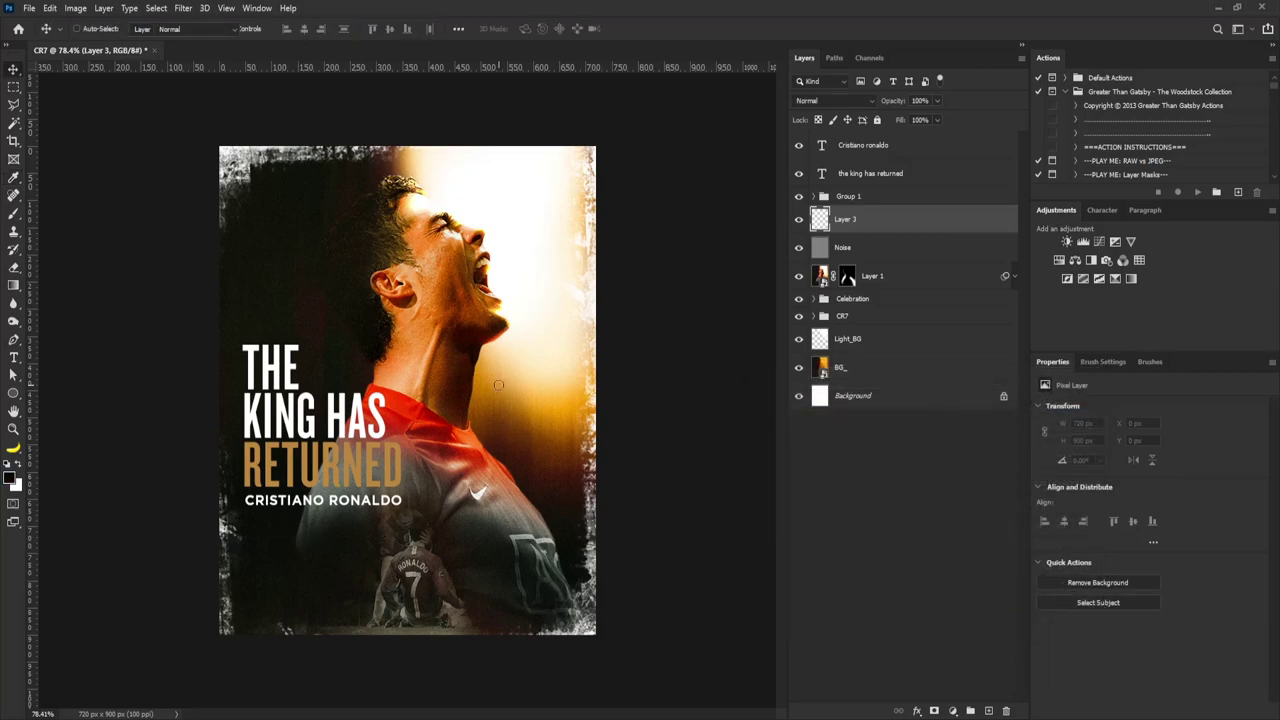
Step: Paint soft near-black shading behind the title and name line on the new layer with a 250 px brush
key(b)
key(bracketright)
key(bracketright)
key(bracketright)
key(bracketright)
key(bracketright)
key(bracketright)
key(bracketright)
key(bracketright)
key(bracketright)
key(bracketright)
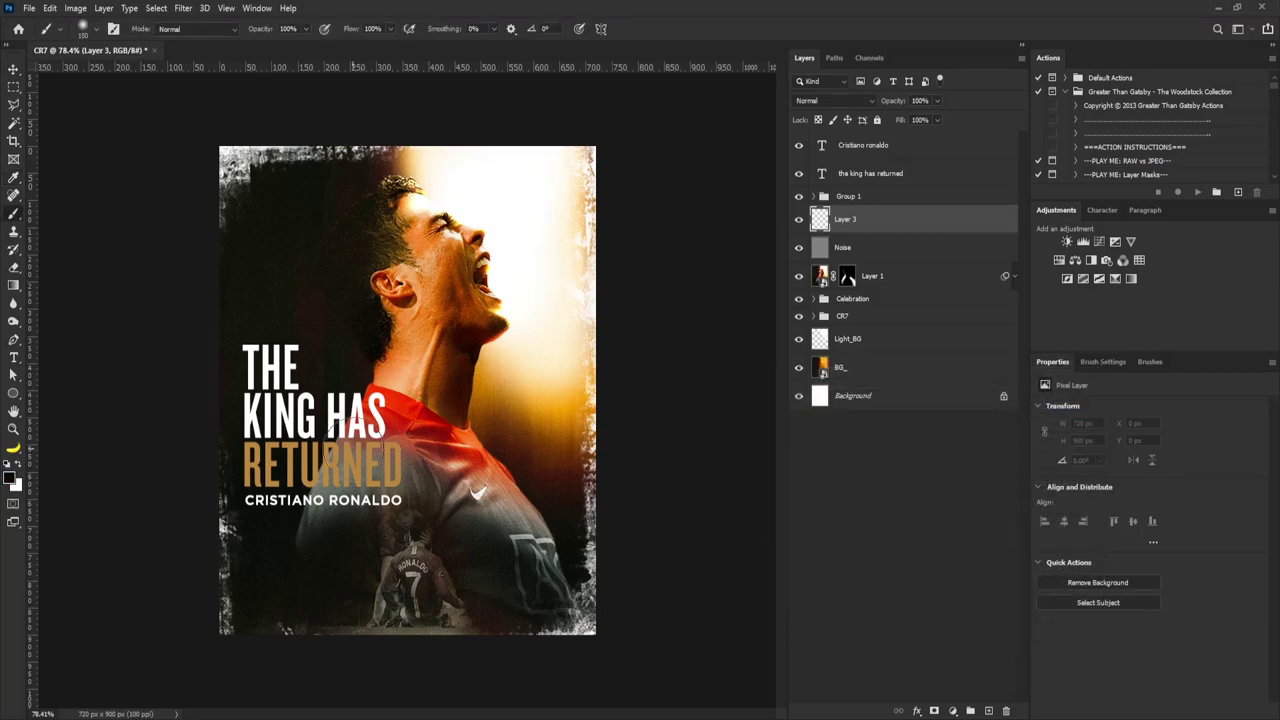
drag(322, 495, 366, 420)
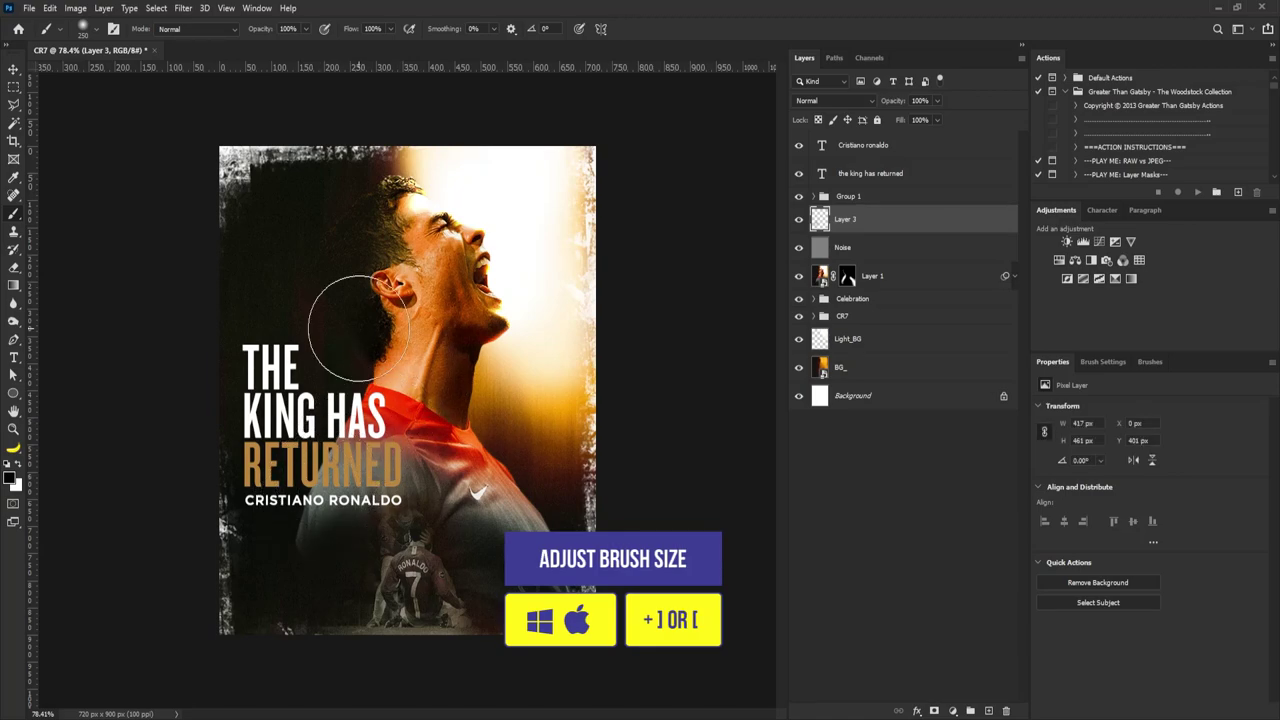
drag(314, 499, 340, 470)
Step: Move the shading layer above Group 1 and lower its opacity to 65%
drag(868, 219, 876, 193)
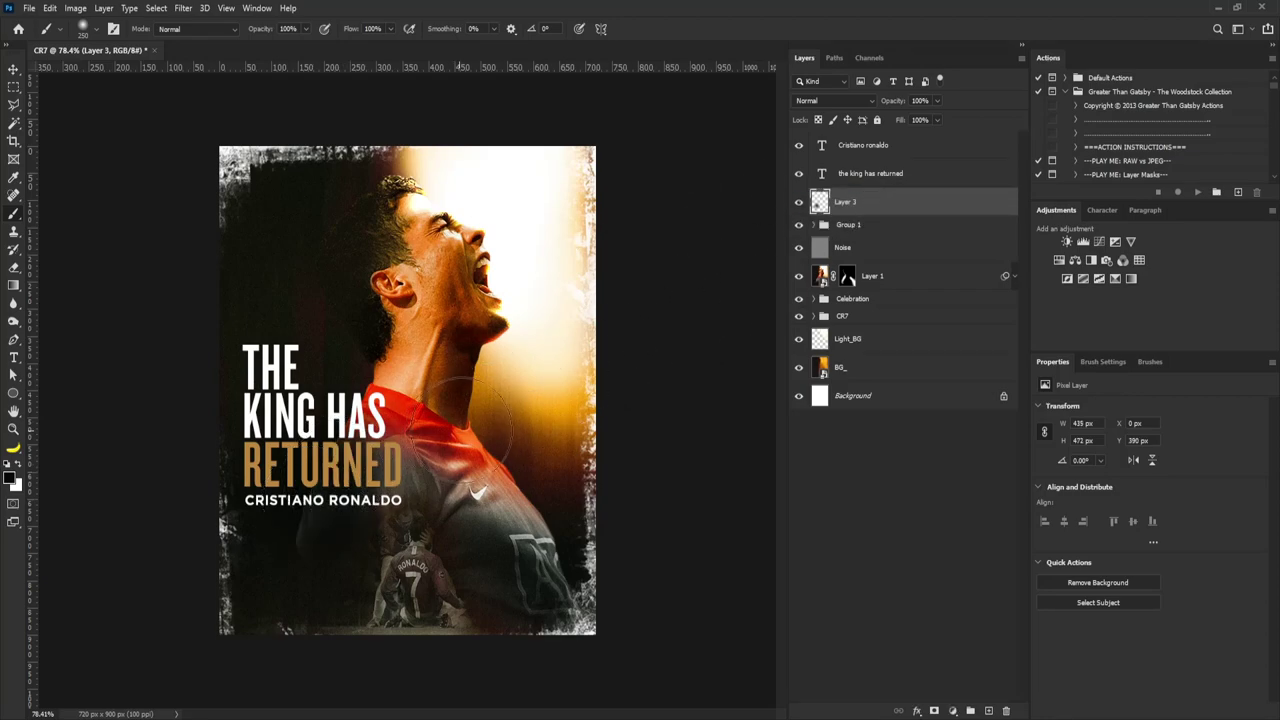
drag(938, 119, 917, 120)
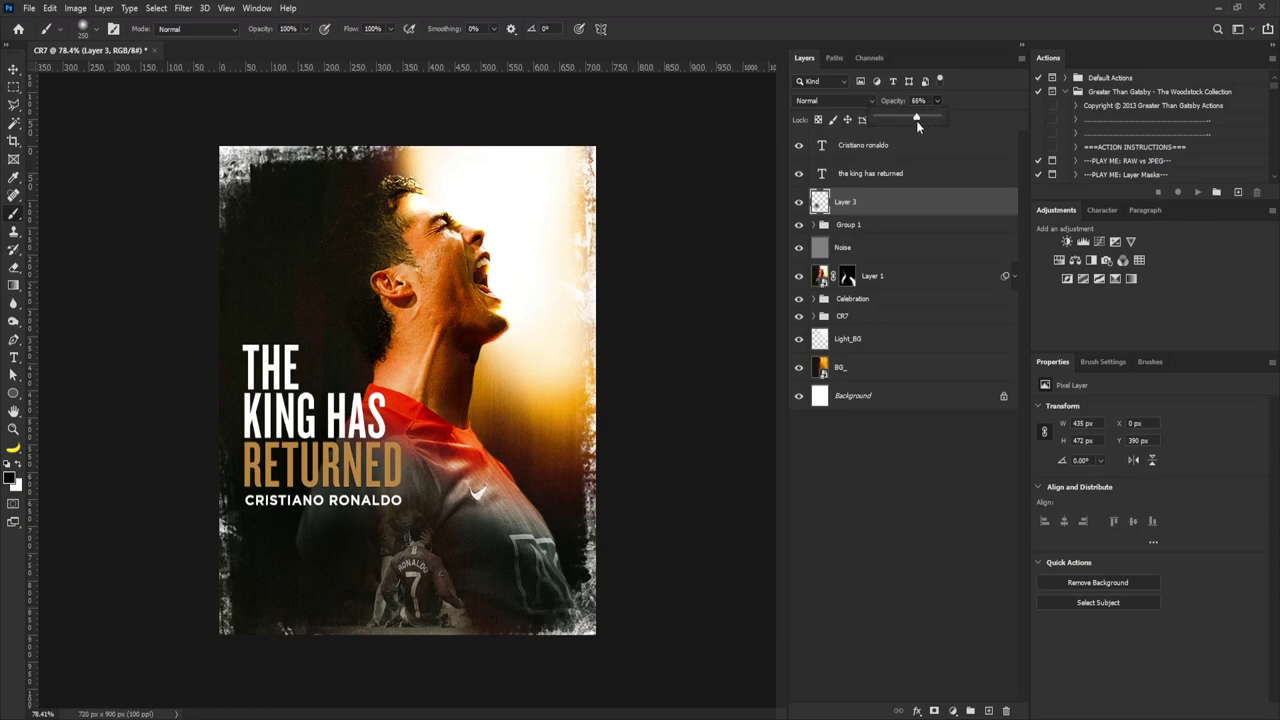
key(v)
key(v)
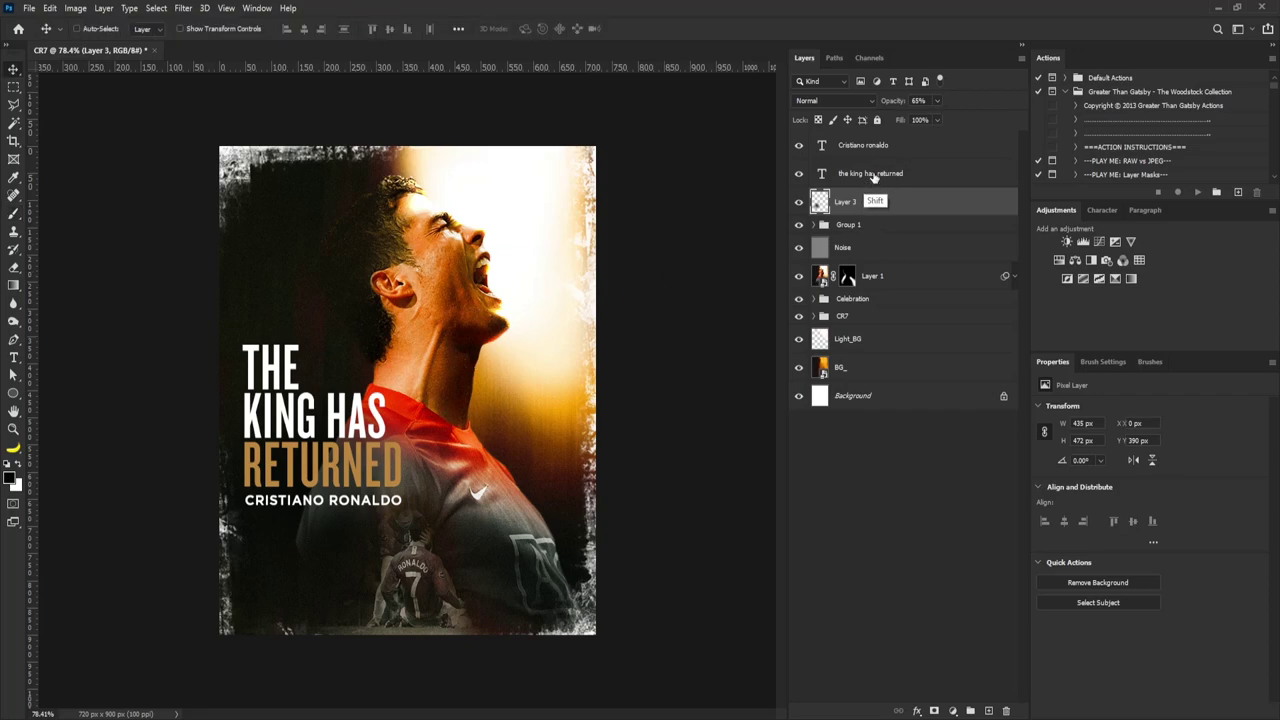
Step: Group the title and name text layers and name the group "Name_theme"
click(874, 174)
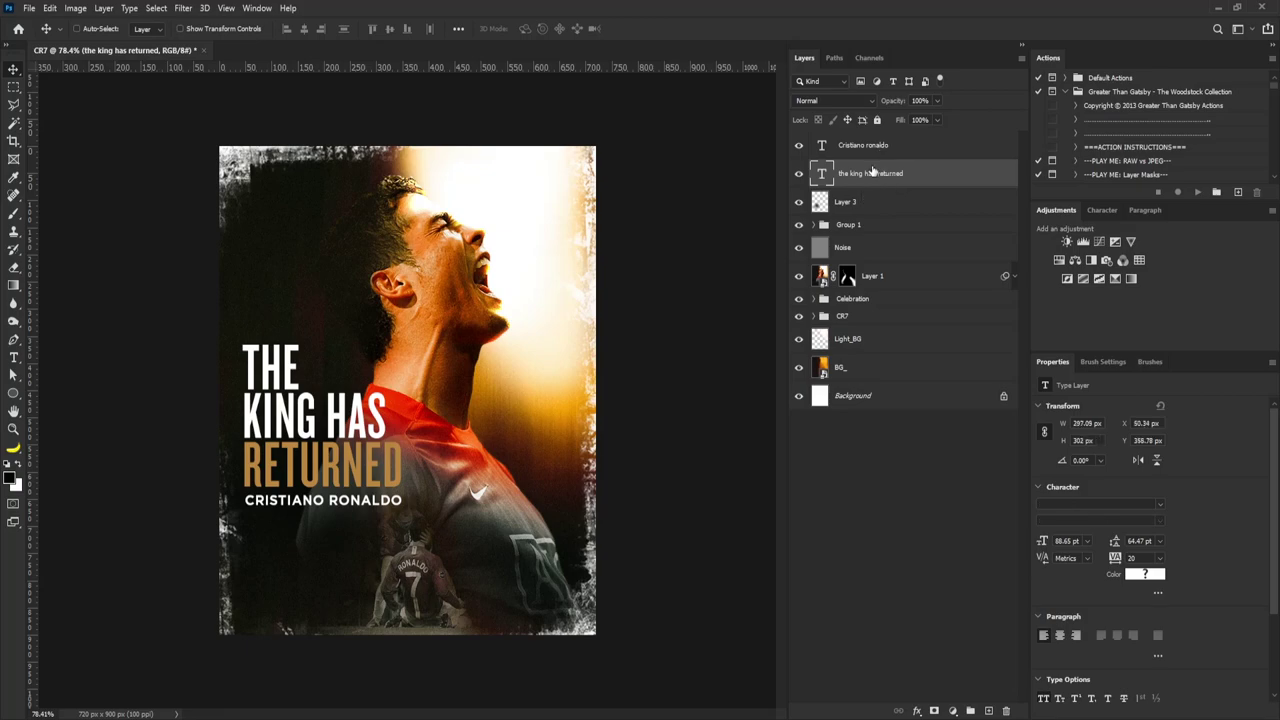
shift+click(880, 146)
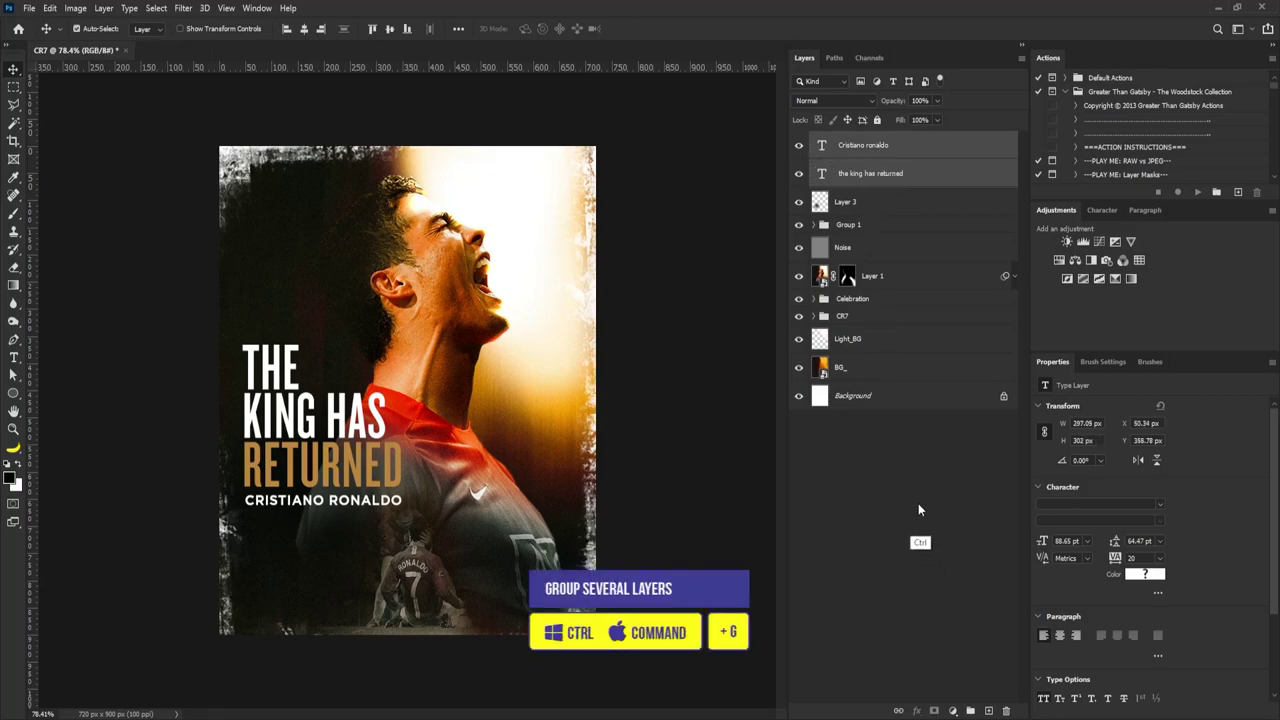
key(ctrl+g)
double_click(850, 140)
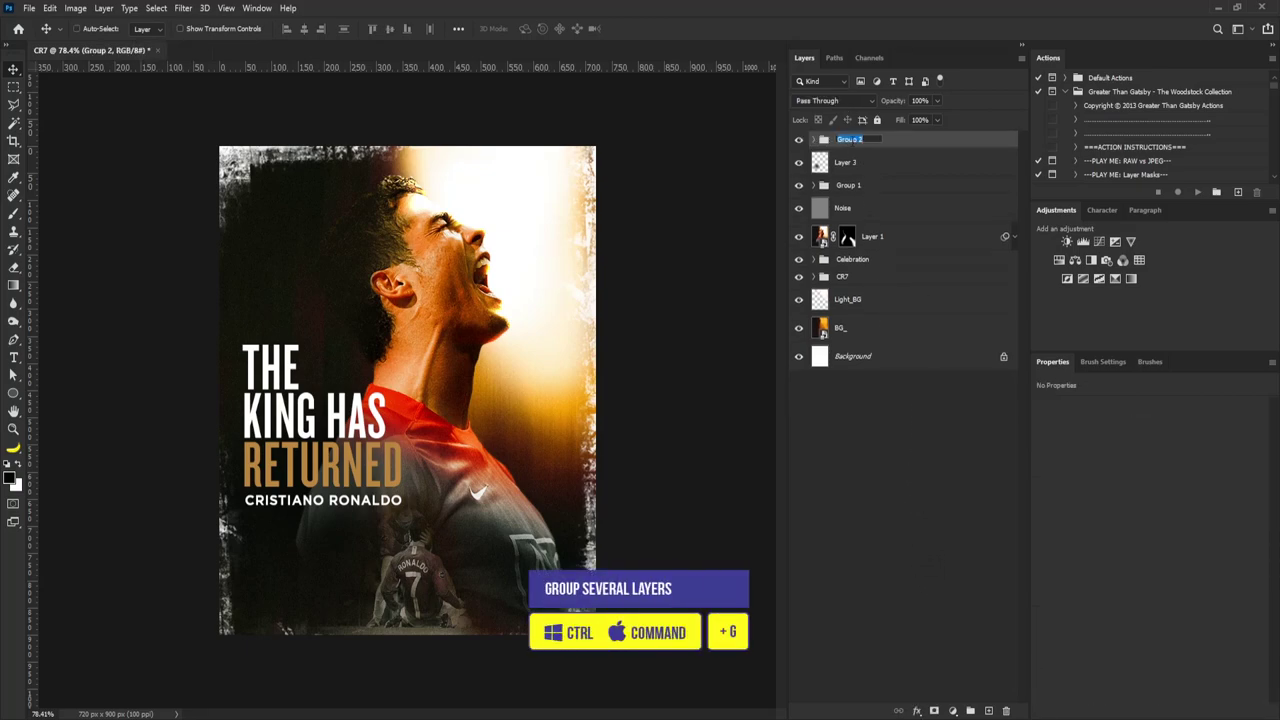
text(Name_theme theme)
key(Return)
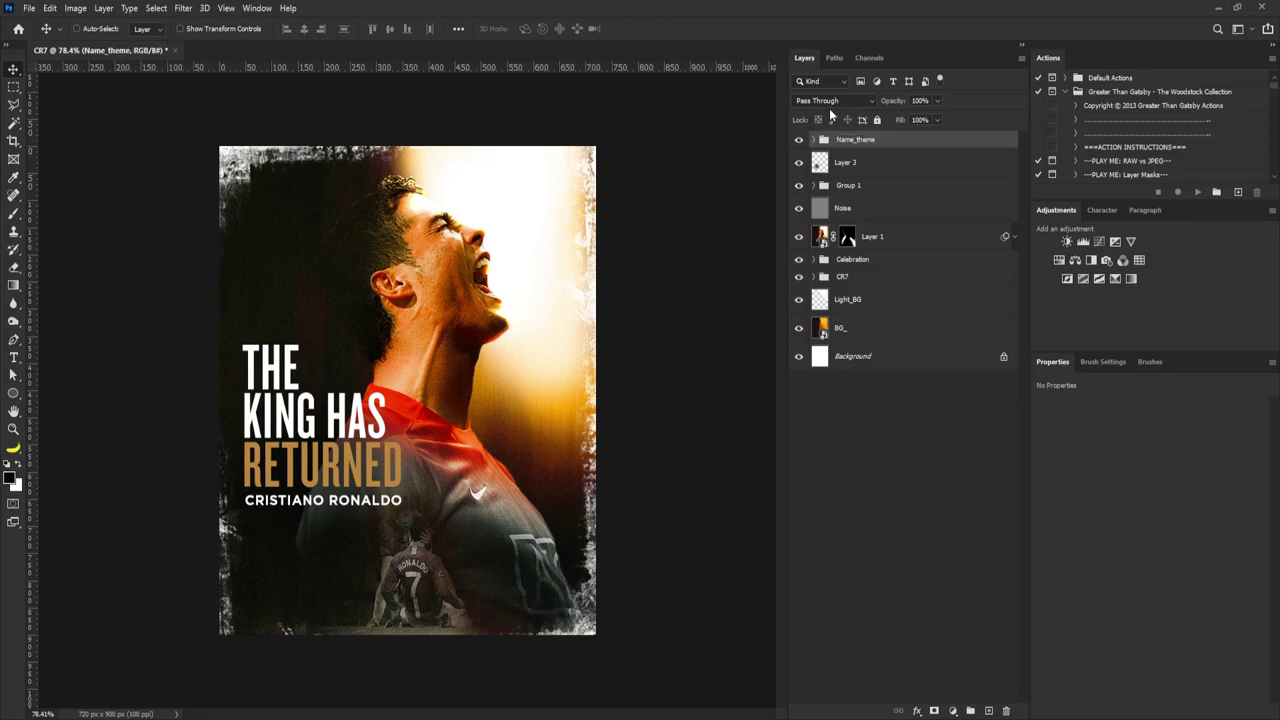
Step: Add a layer mask to the Name_theme group and draw fine black scratches across the lettering with a 1 px Pencil
click(933, 711)
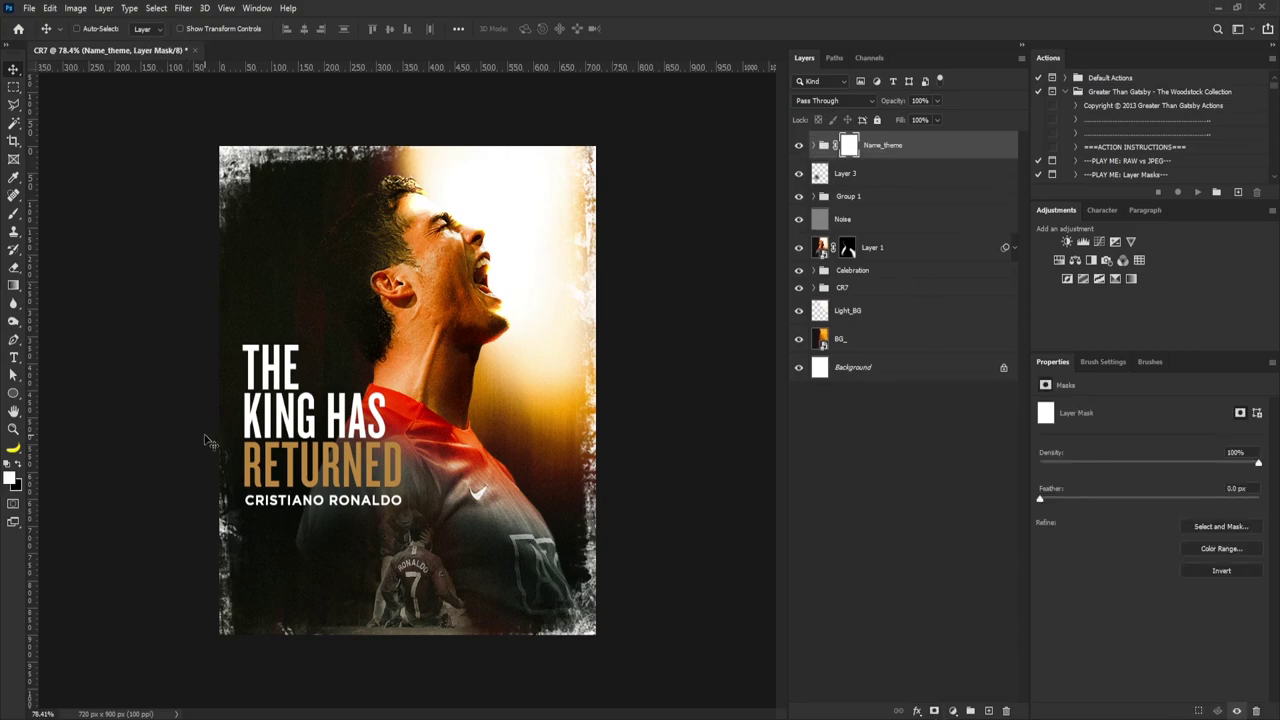
click(14, 214)
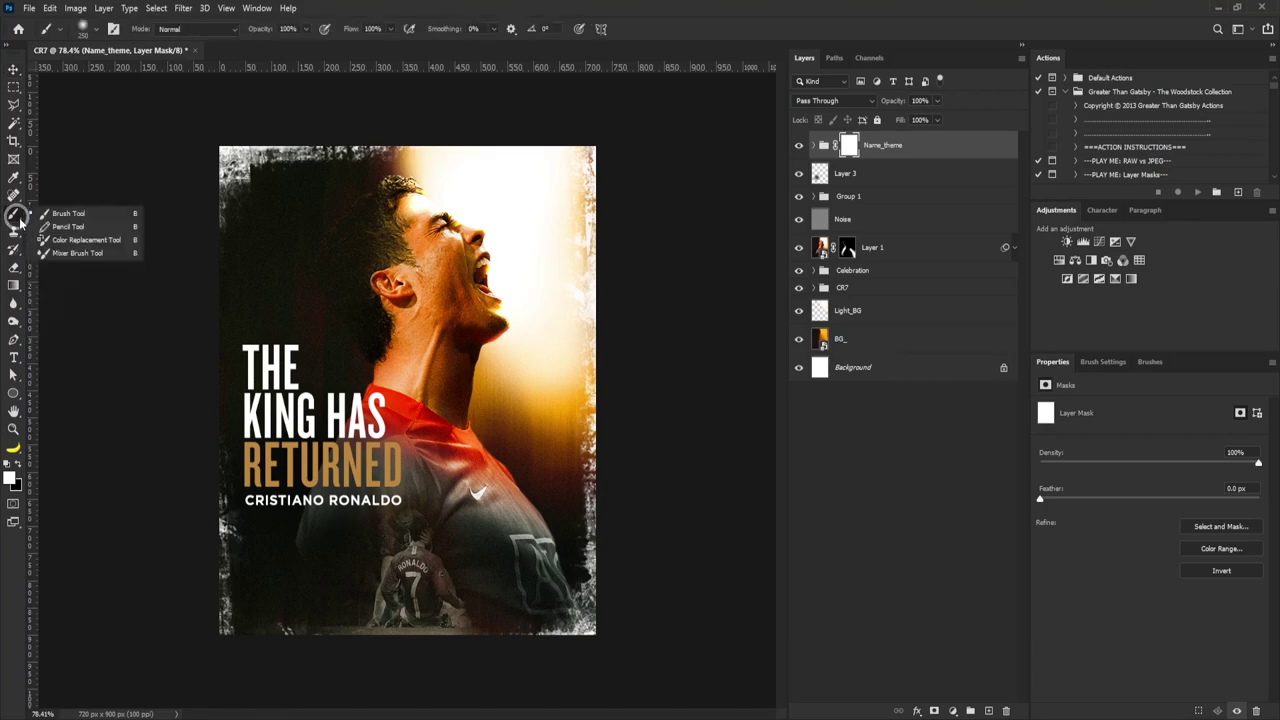
click(75, 229)
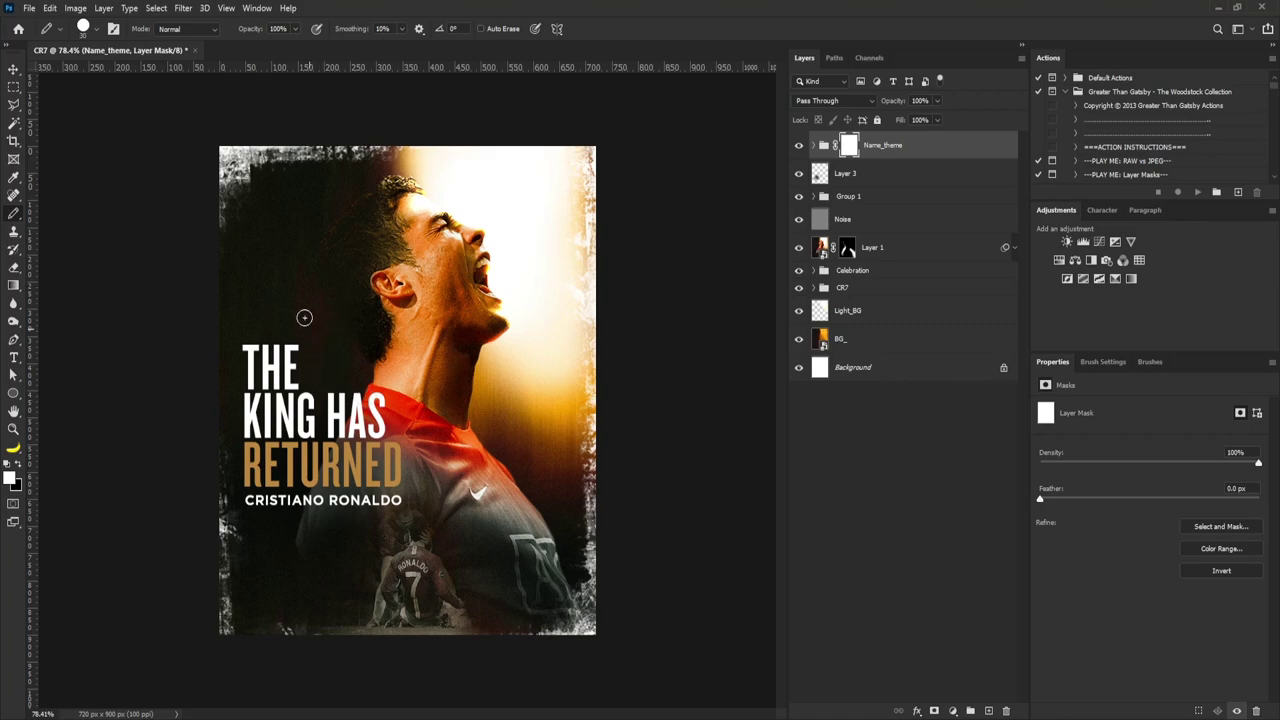
key(bracketleft)
key(bracketleft)
key(bracketleft)
key(bracketleft)
key(bracketleft)
key(bracketleft)
key(bracketleft)
key(bracketleft)
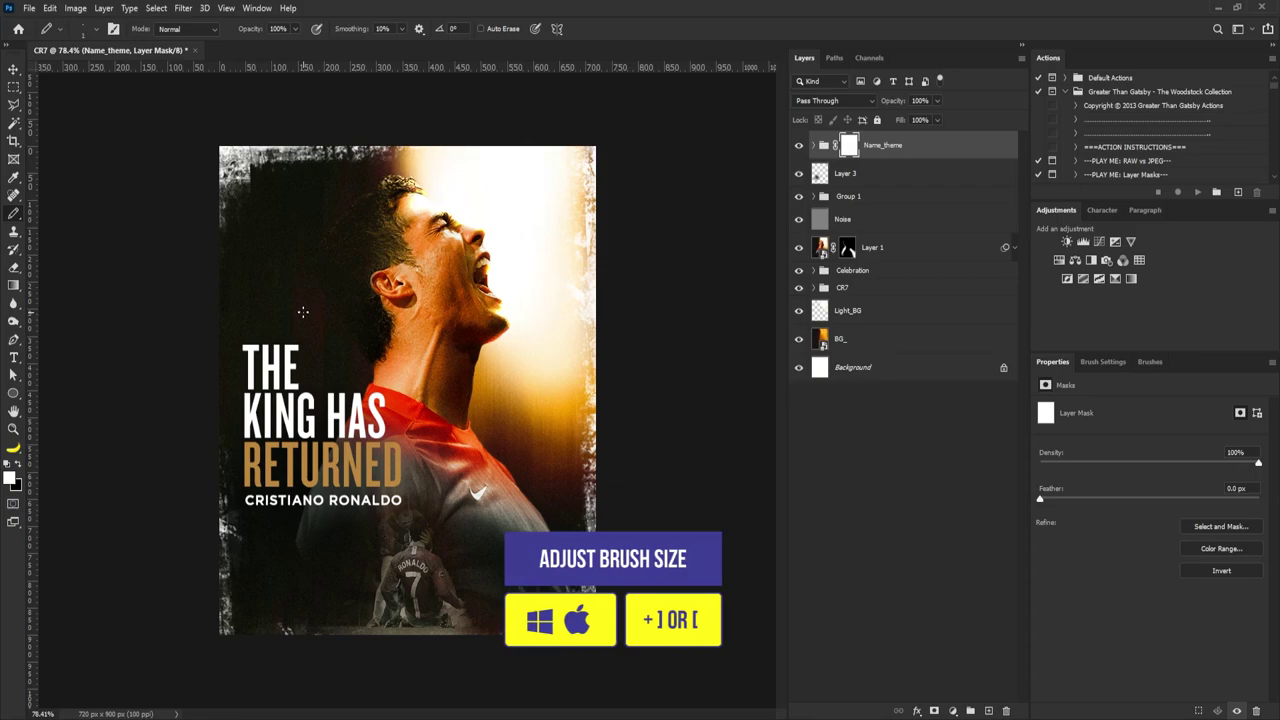
click(20, 465)
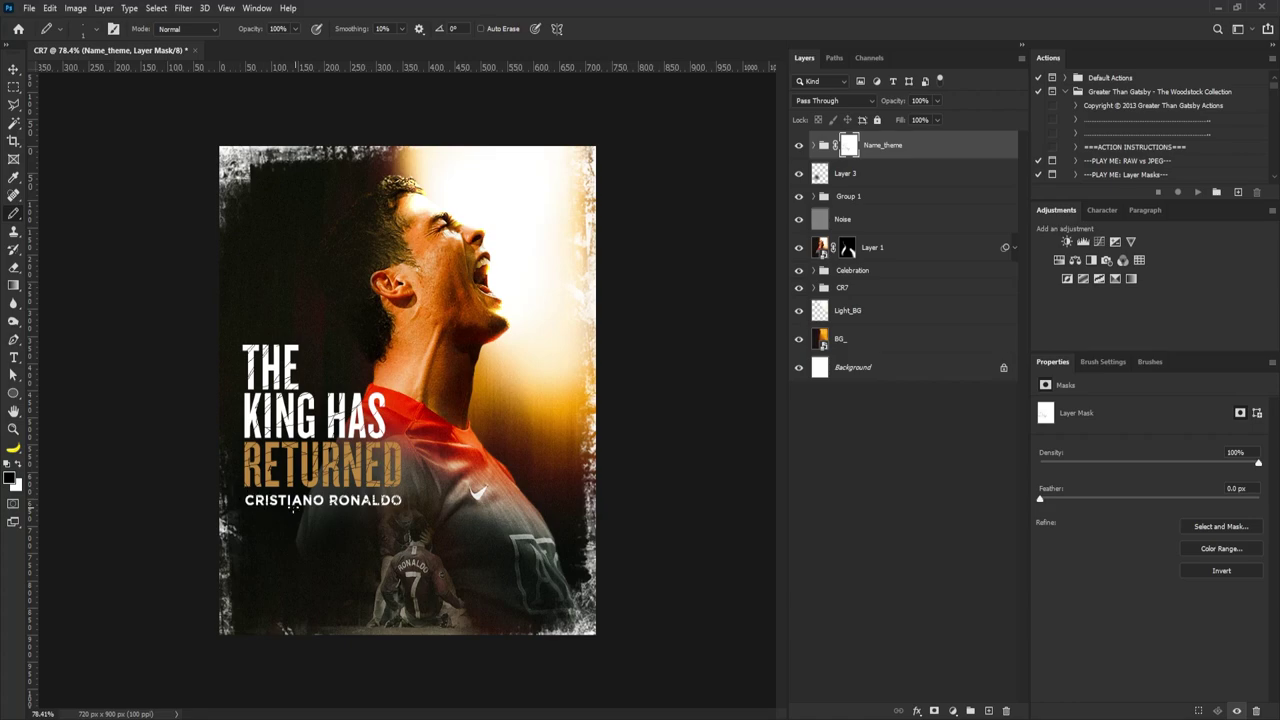
key(v)
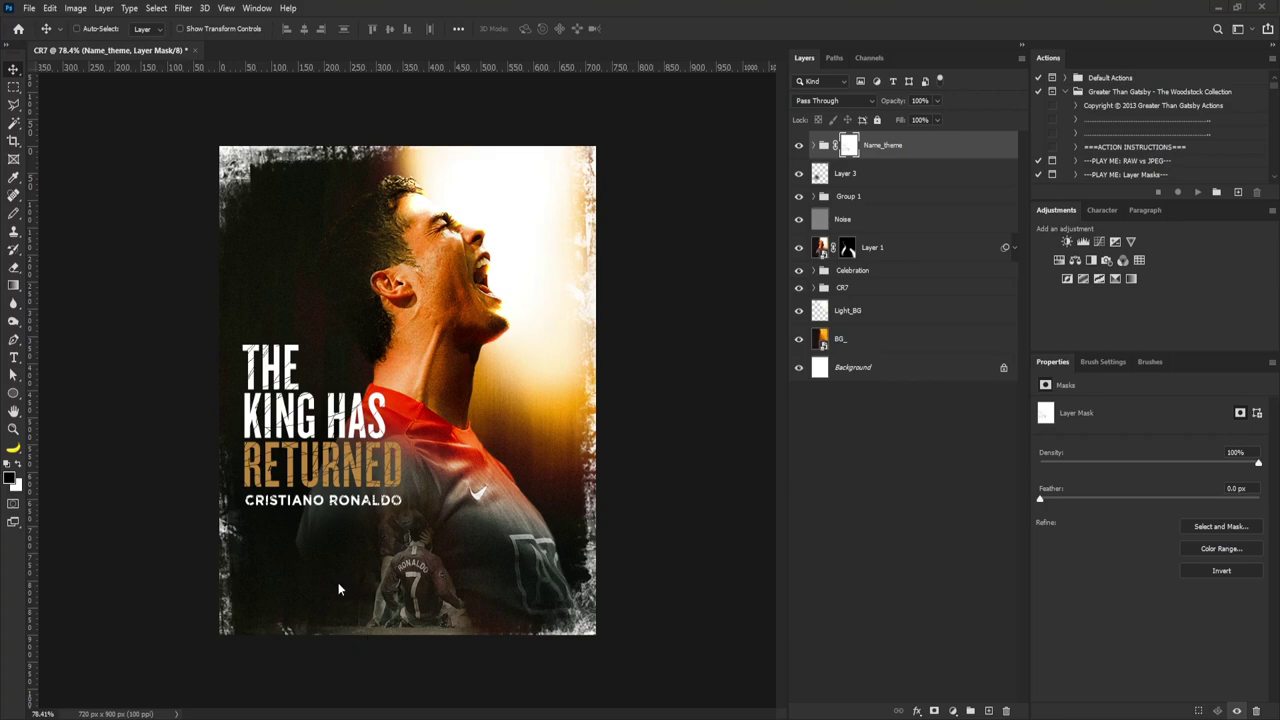
Step: Place the Manchester United and Premier League logos, scaled down side by side in the poster's lower-left corner
drag(597, 284, 256, 594)
key(Return)
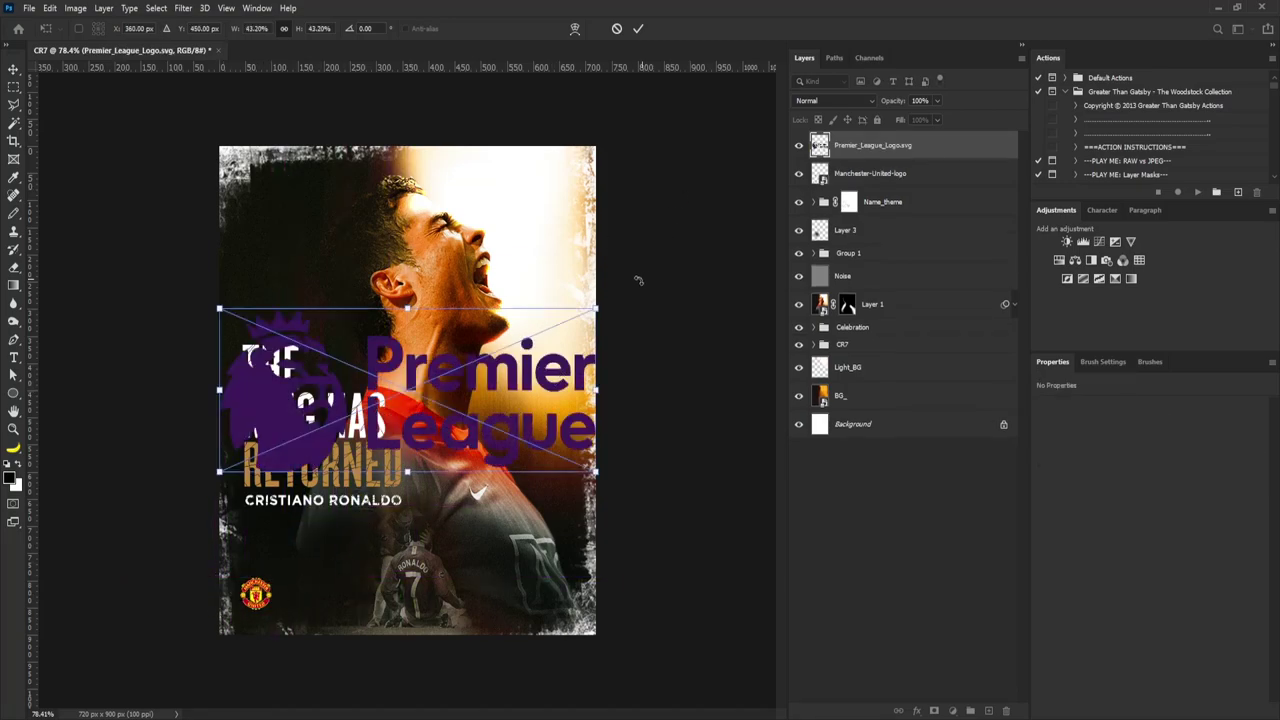
drag(596, 309, 330, 588)
key(Return)
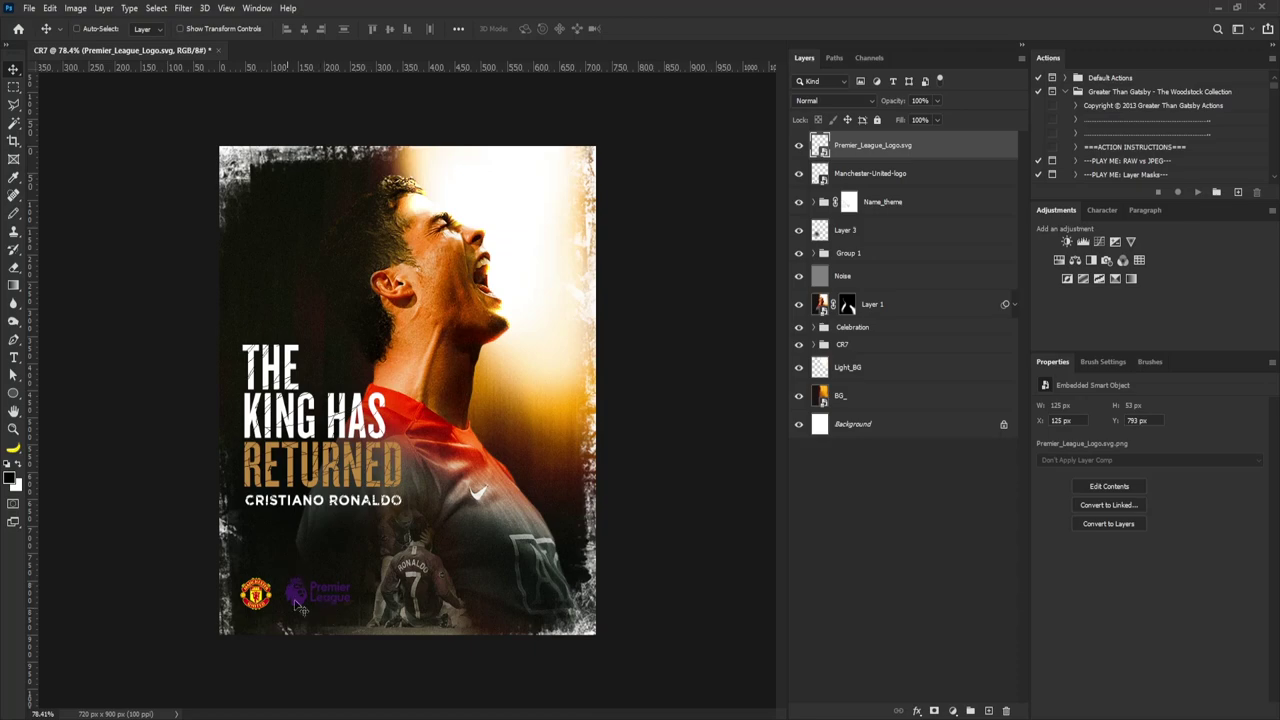
Step: Apply a #f6f6f6 Color Overlay to the Premier League logo and move it about 15 px right
click(915, 712)
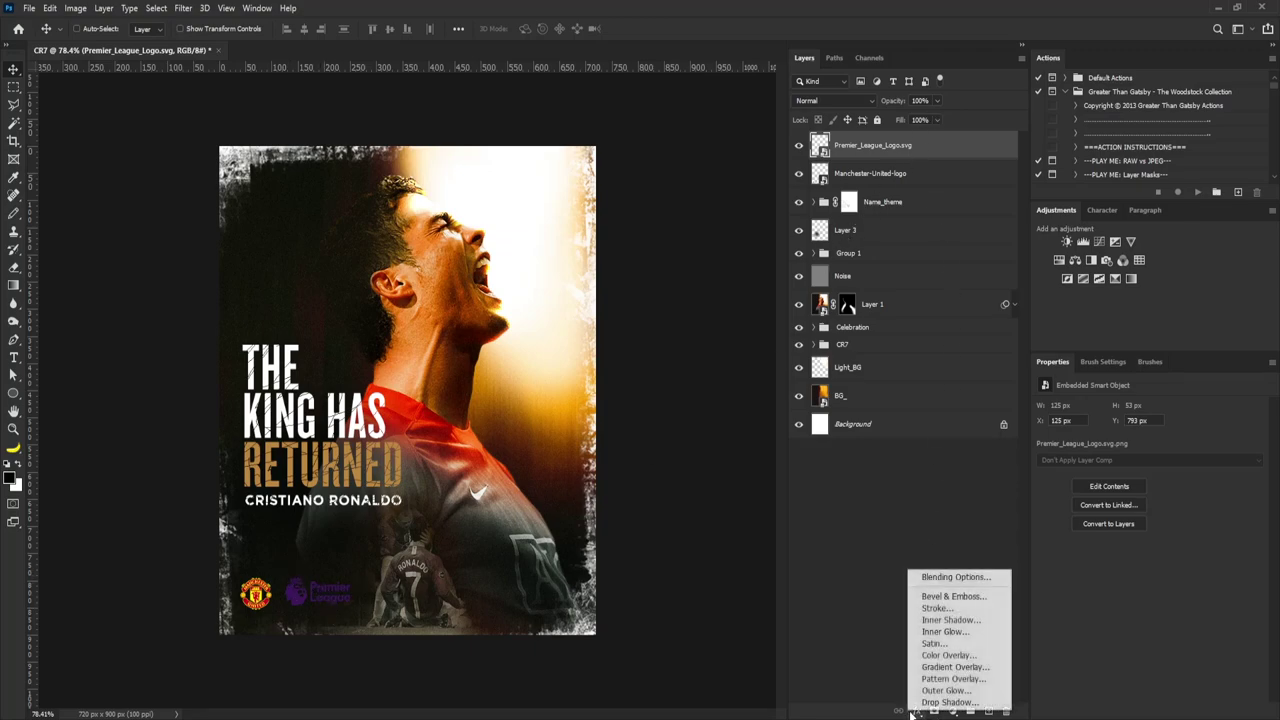
click(950, 656)
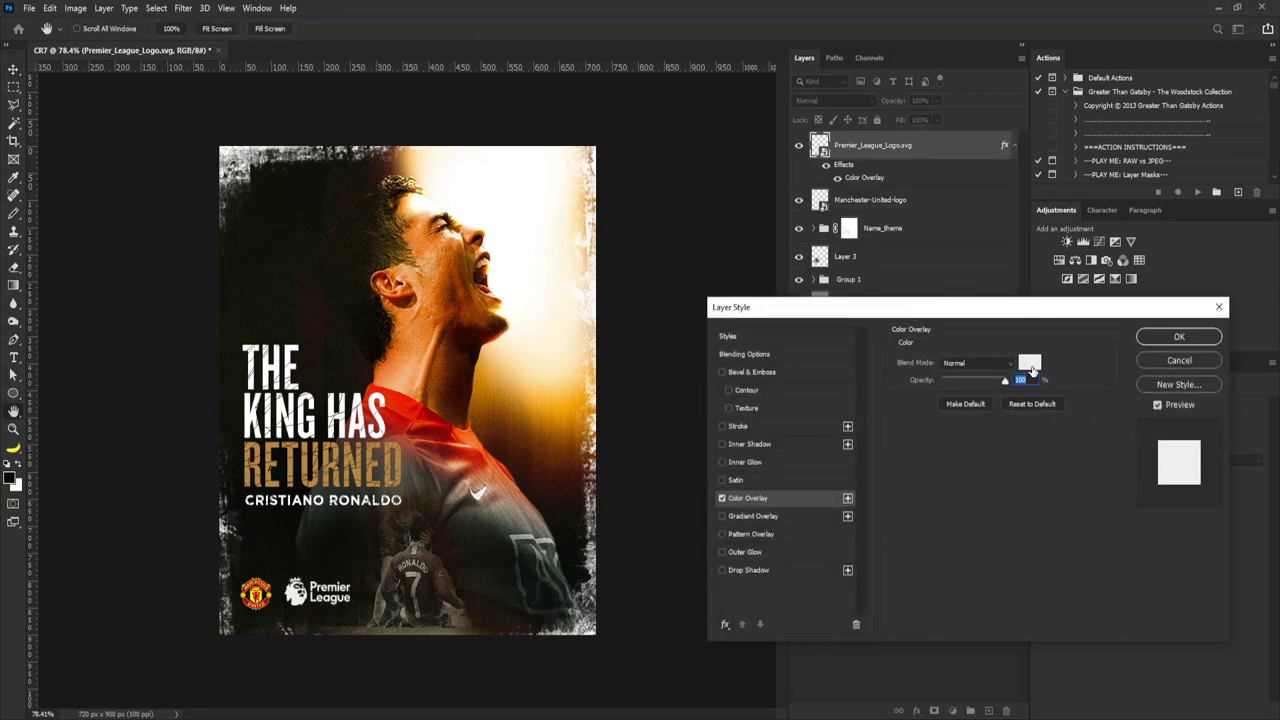
click(1031, 364)
drag(775, 424, 745, 412)
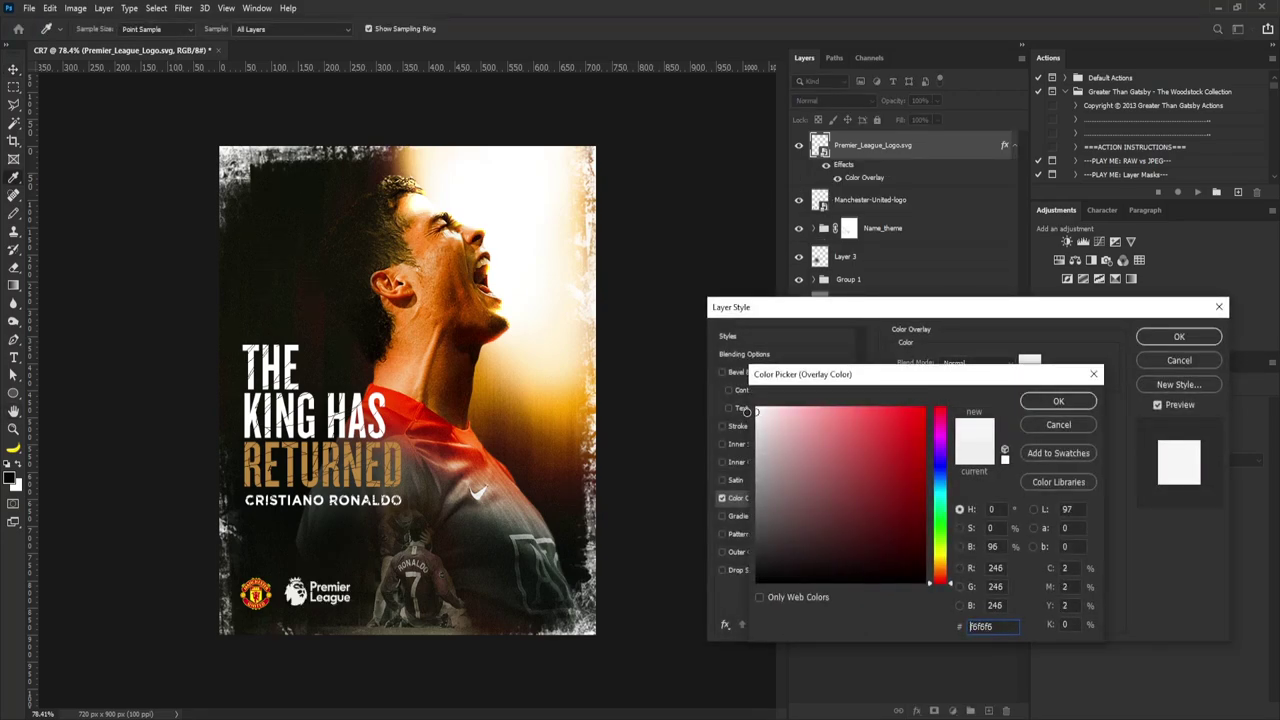
click(1059, 402)
click(1179, 337)
drag(237, 491, 245, 491)
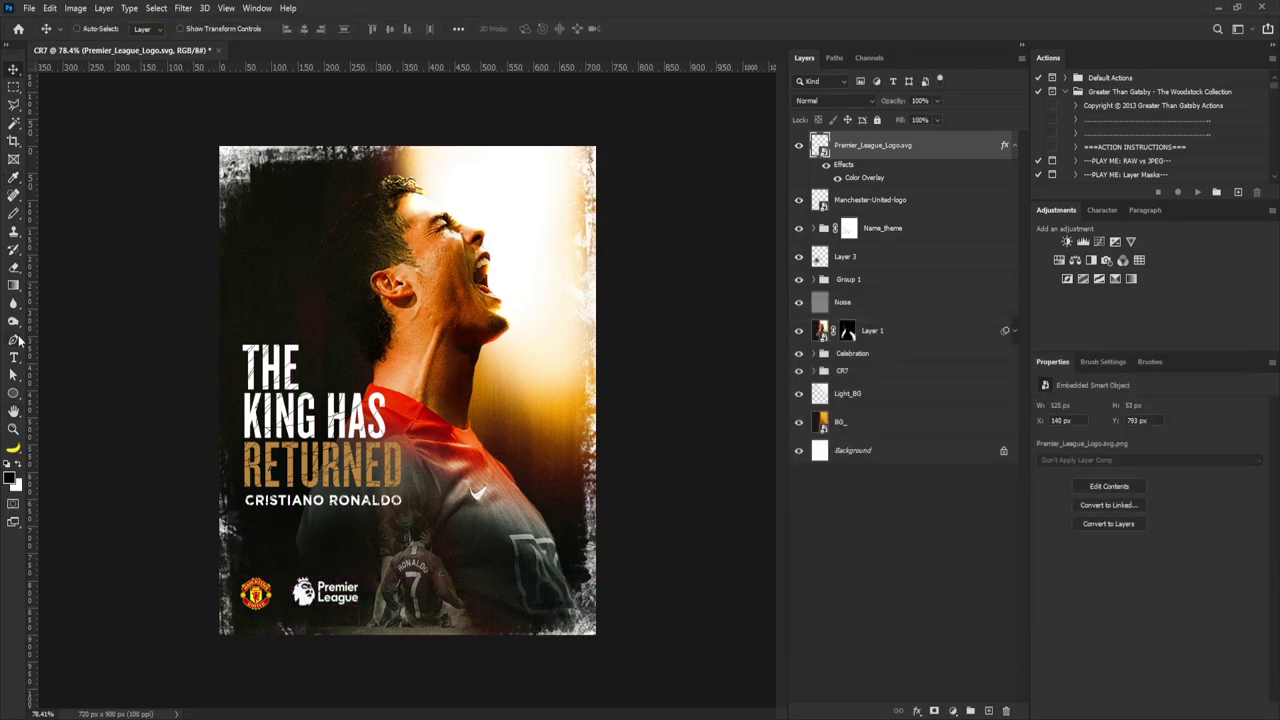
Step: Draw a vertical divider line about 72 px tall between the logos as a Pen shape with no fill and a 2 px white stroke
click(18, 340)
click(110, 28)
click(110, 38)
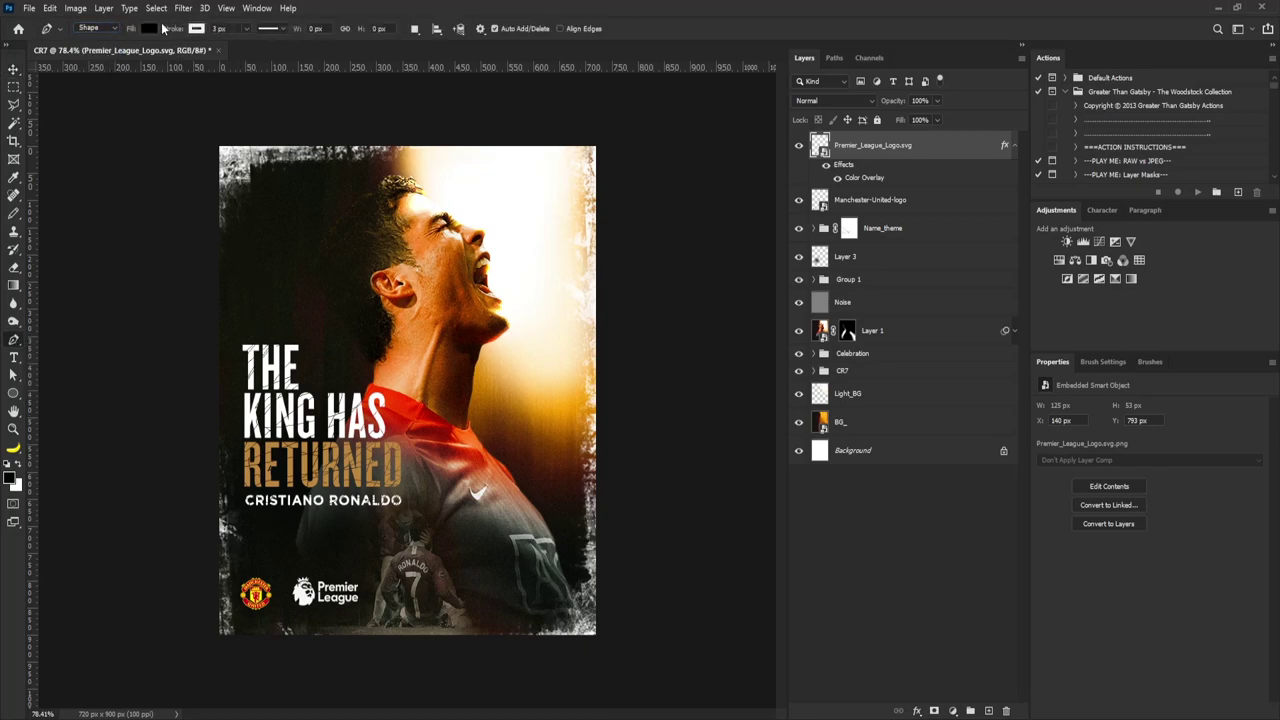
click(150, 28)
click(352, 12)
key(Return)
click(281, 576)
shift+click(282, 615)
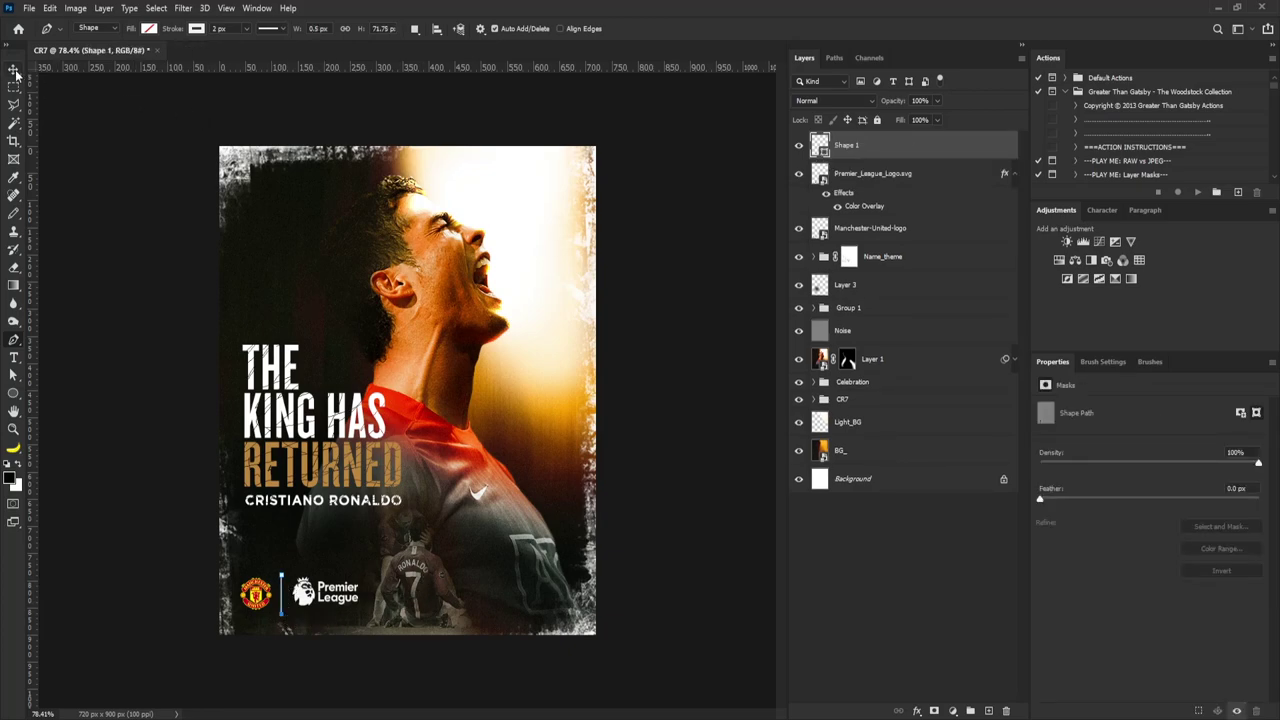
Step: Align the two logos and the divider on their vertical centers and shift them together slightly to the right
click(15, 72)
shift+click(859, 229)
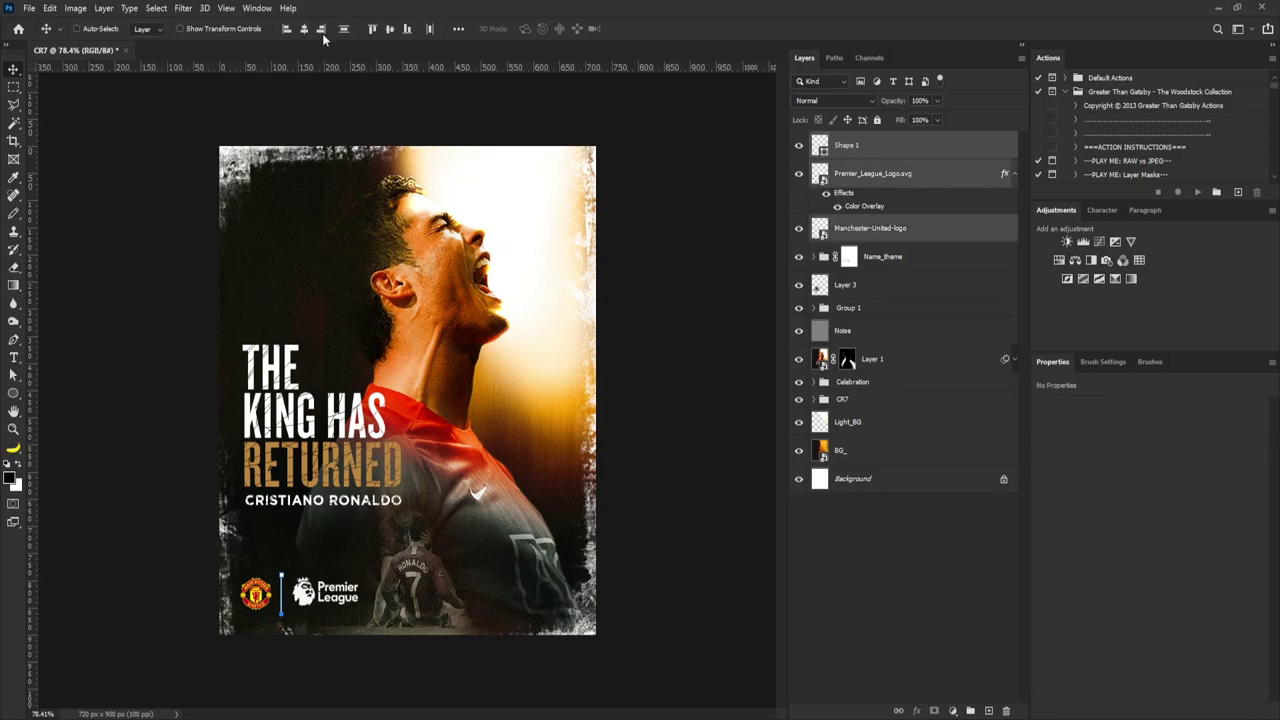
click(391, 29)
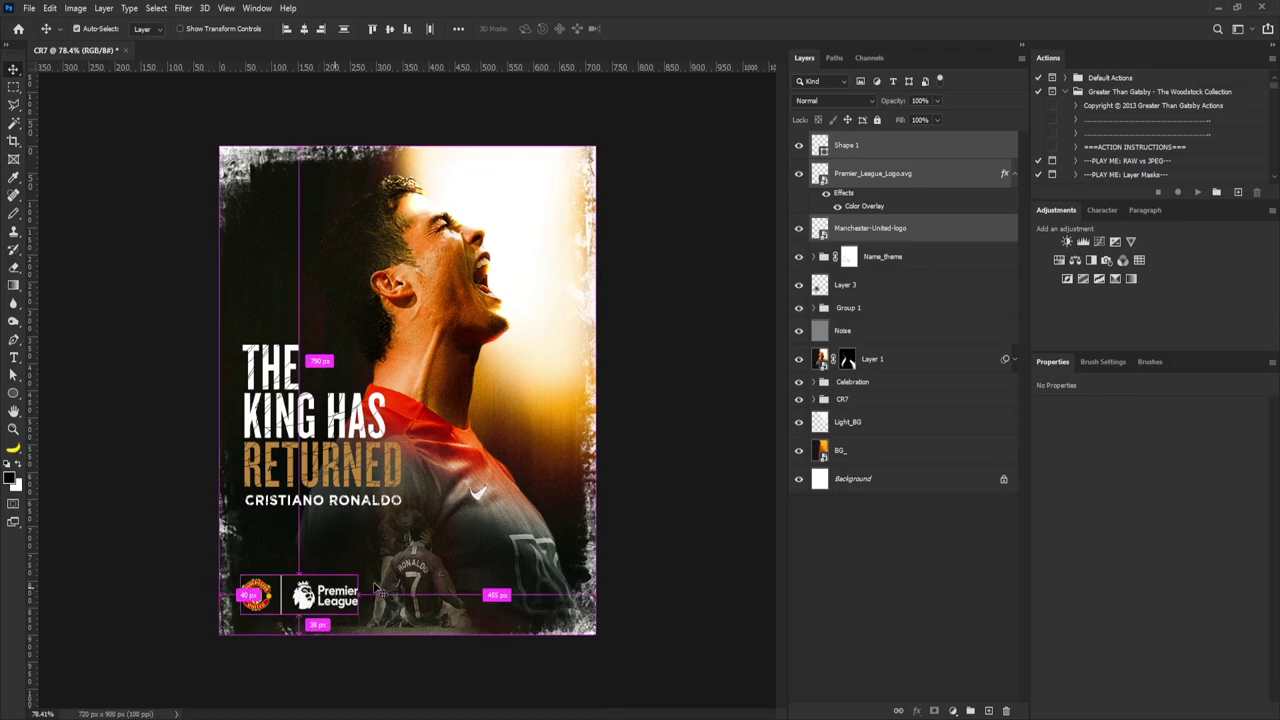
key(ctrl+t)
drag(359, 577, 321, 601)
key(Return)
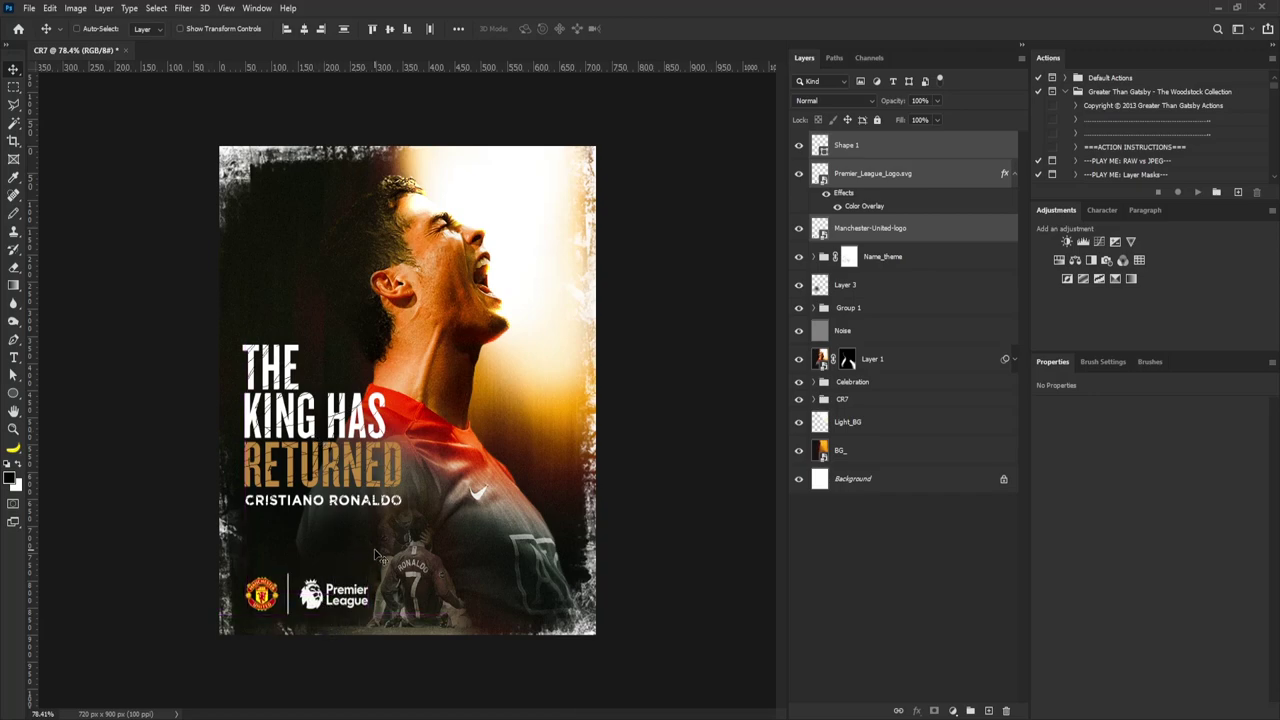
Step: Lower the opacity of the grunge edge group, Group 1, to 48%
click(869, 148)
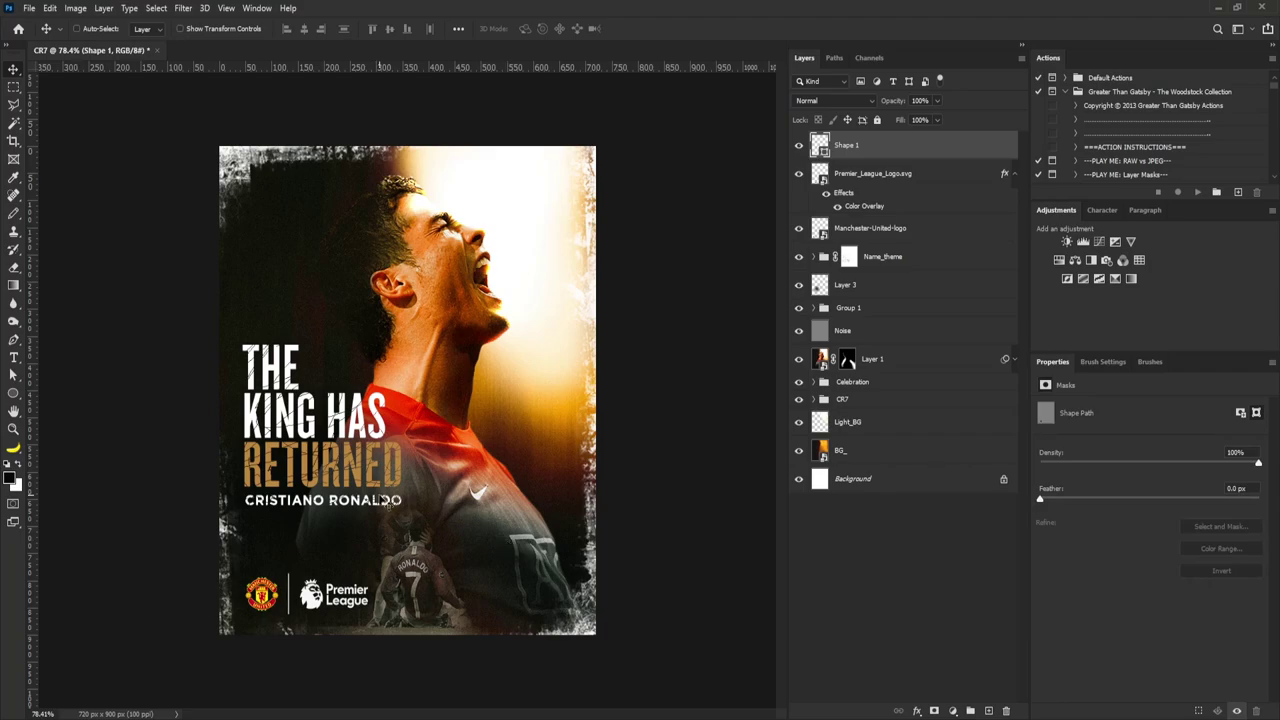
scroll(492, 330, down, 2)
scroll(460, 348, up, 1)
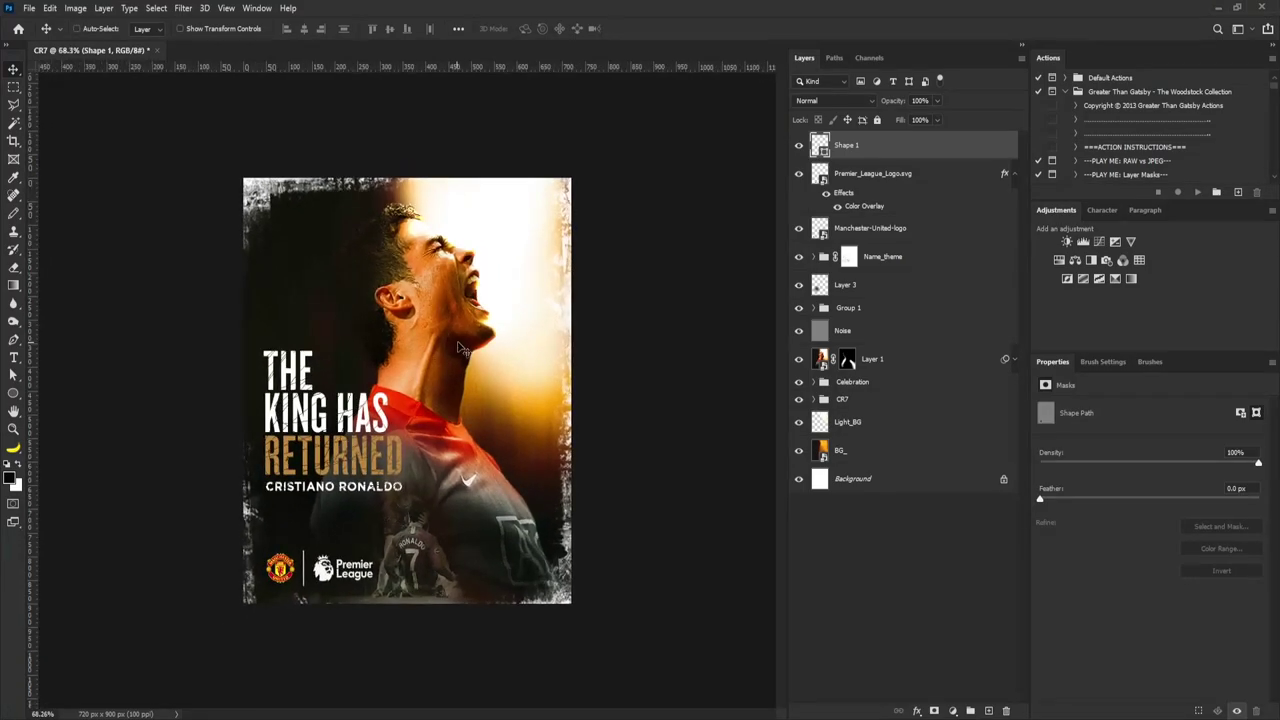
click(880, 257)
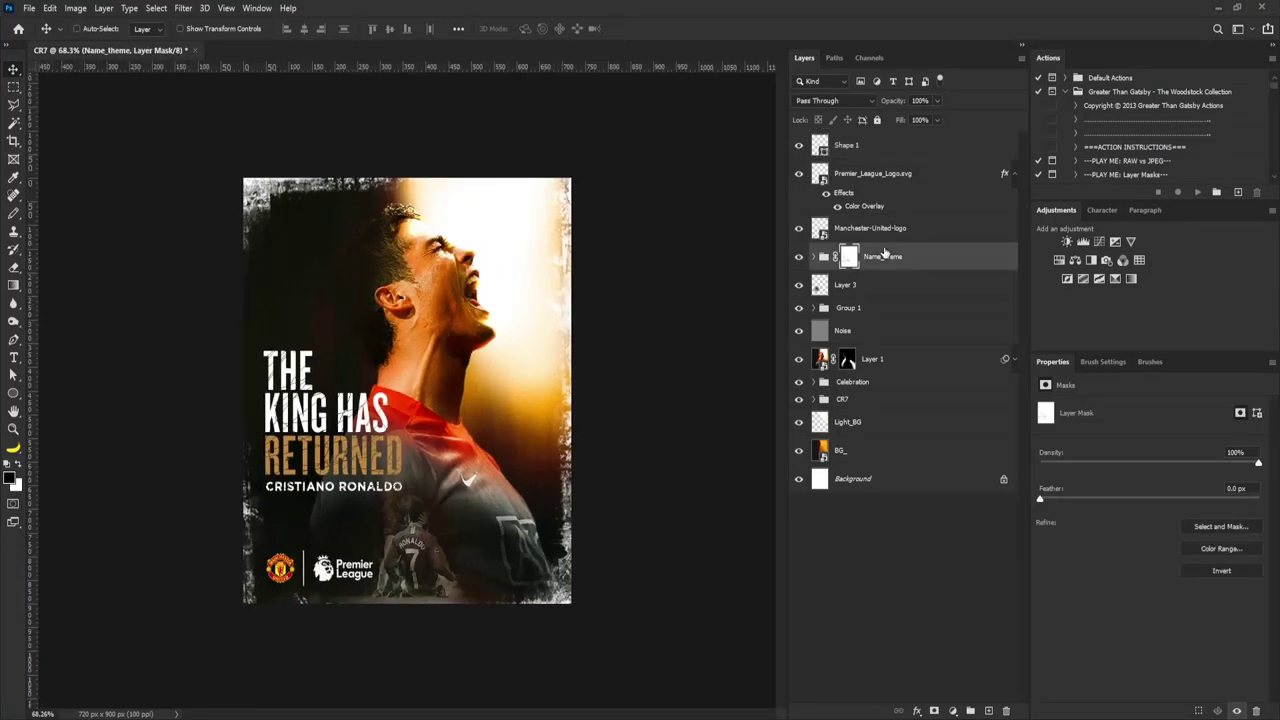
click(872, 310)
click(938, 101)
drag(940, 116, 906, 121)
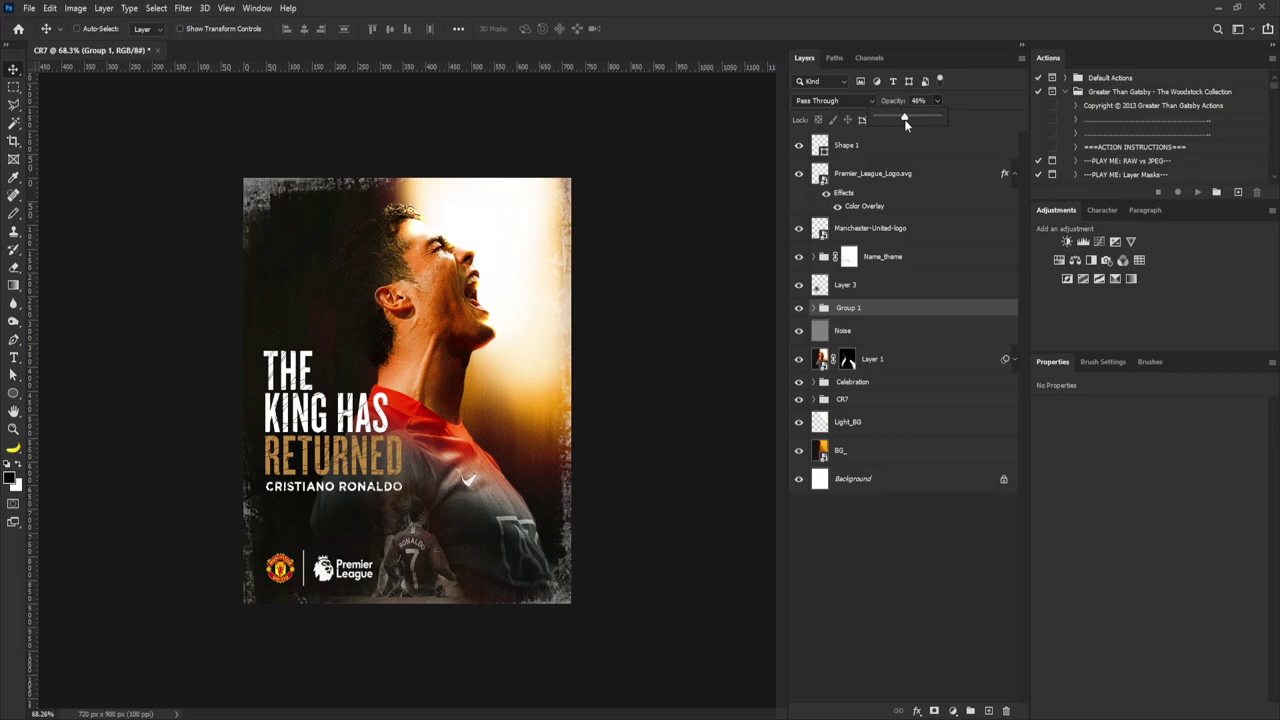
click(432, 434)
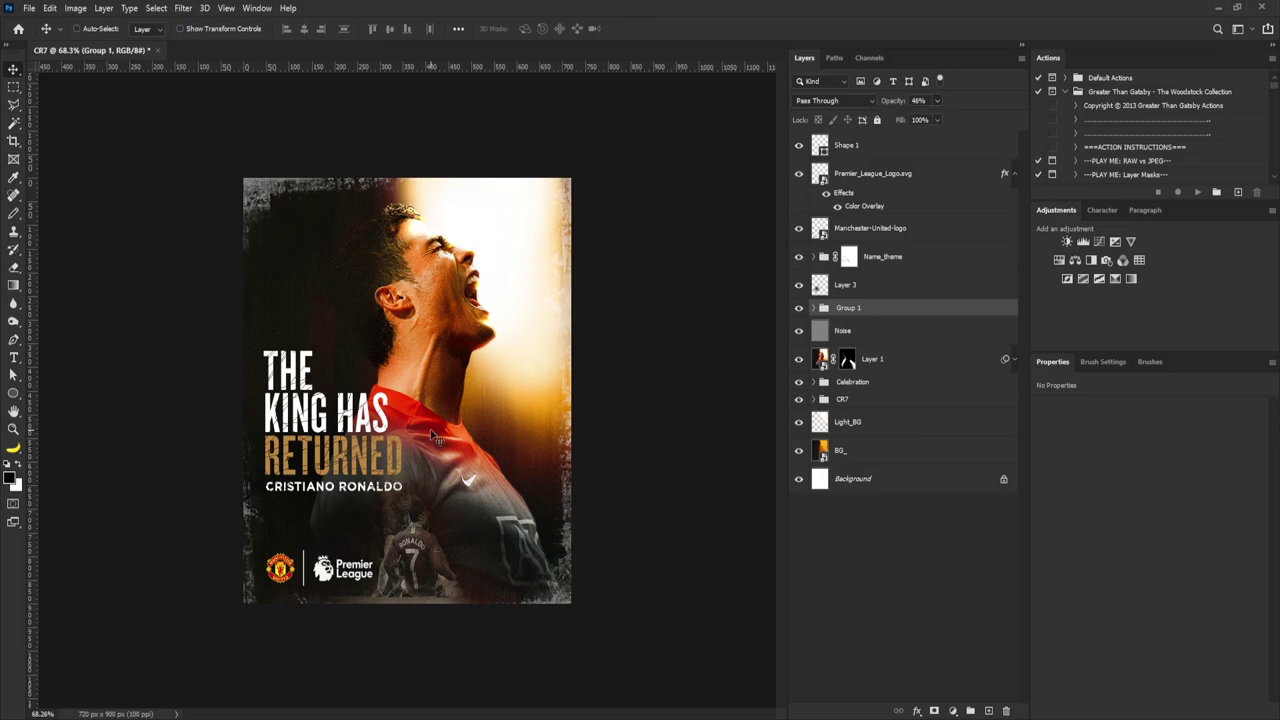